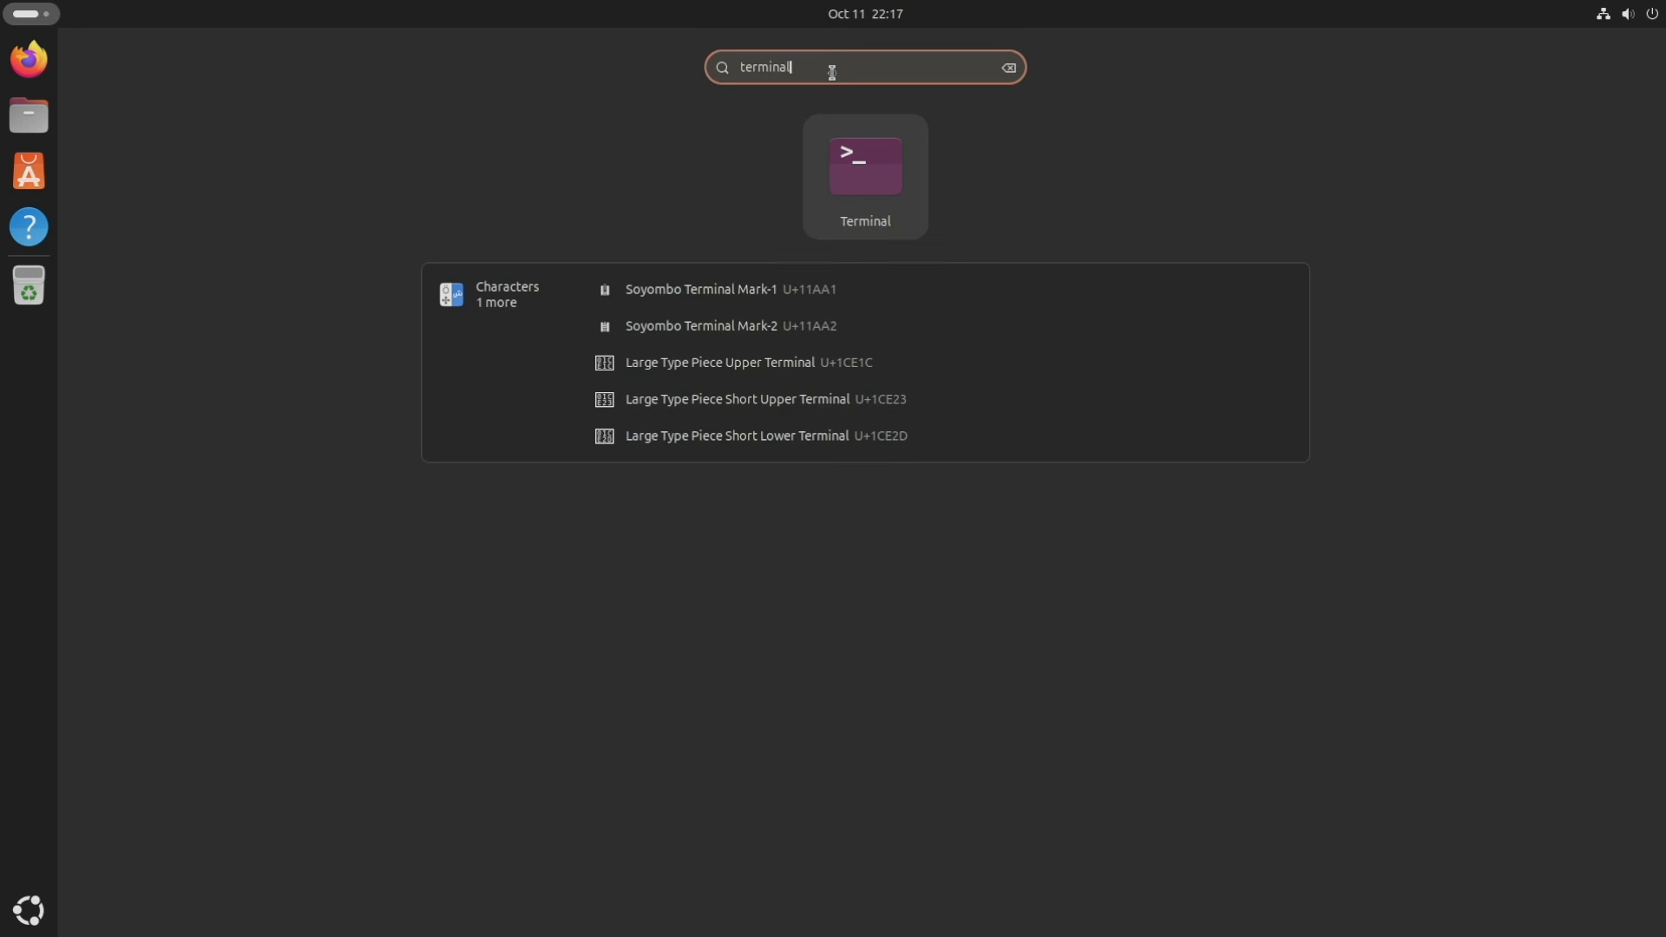
# Launch and close Terminal, then open Settings from quick settings and close it.
pyautogui.click(870, 169)
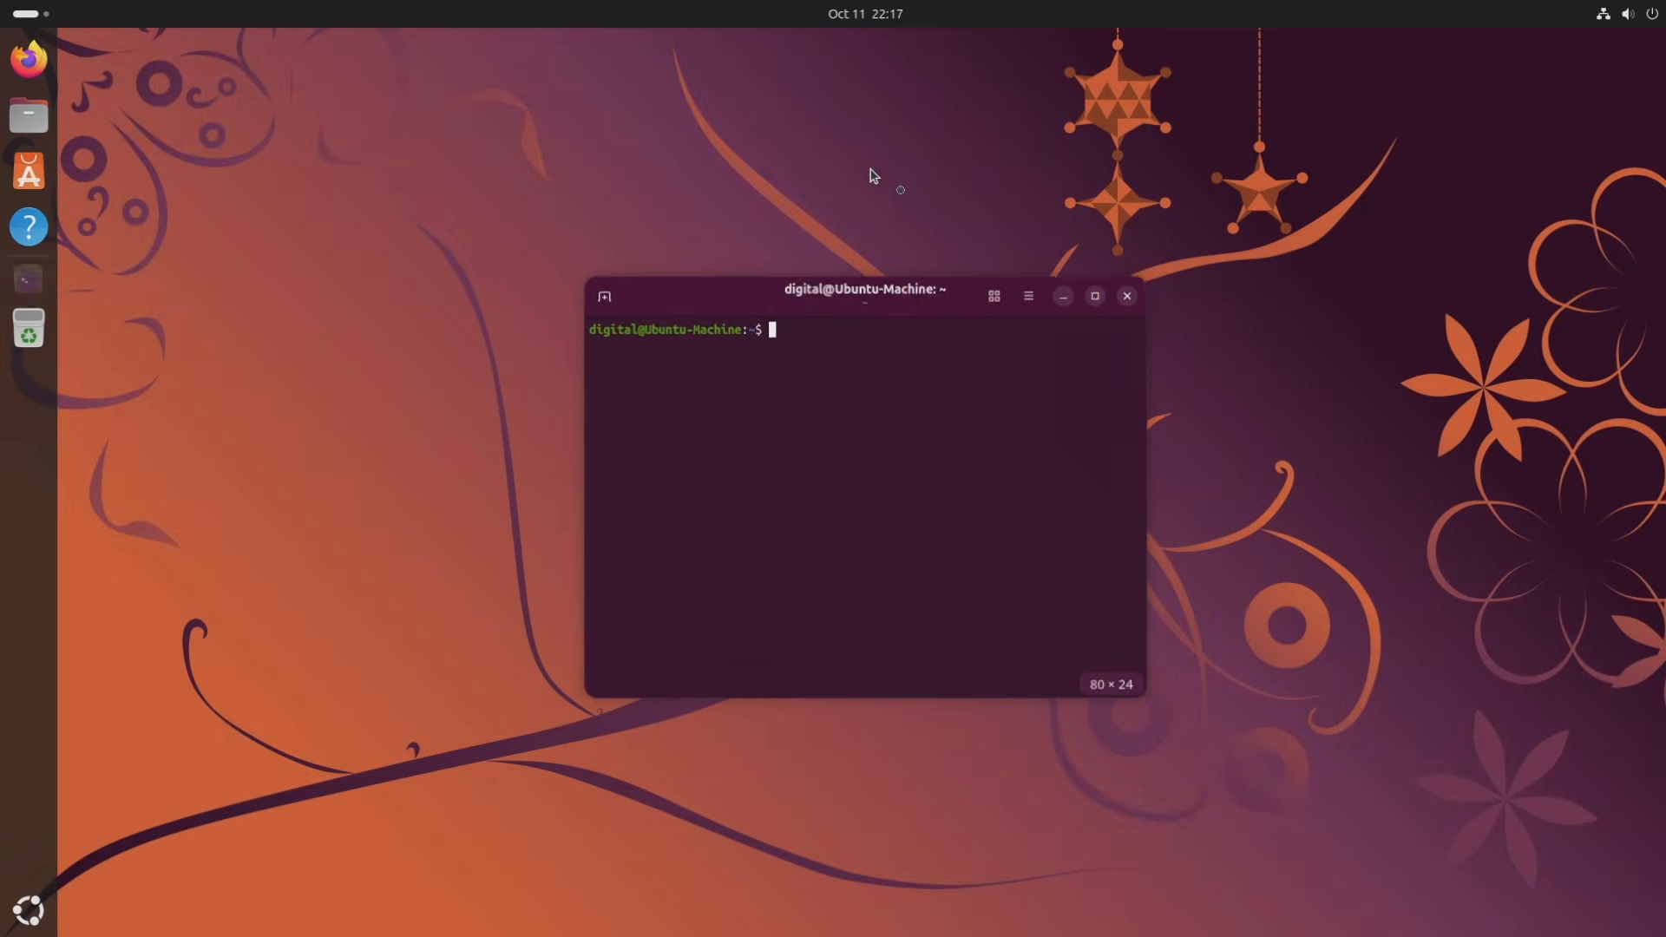
pyautogui.click(1130, 292)
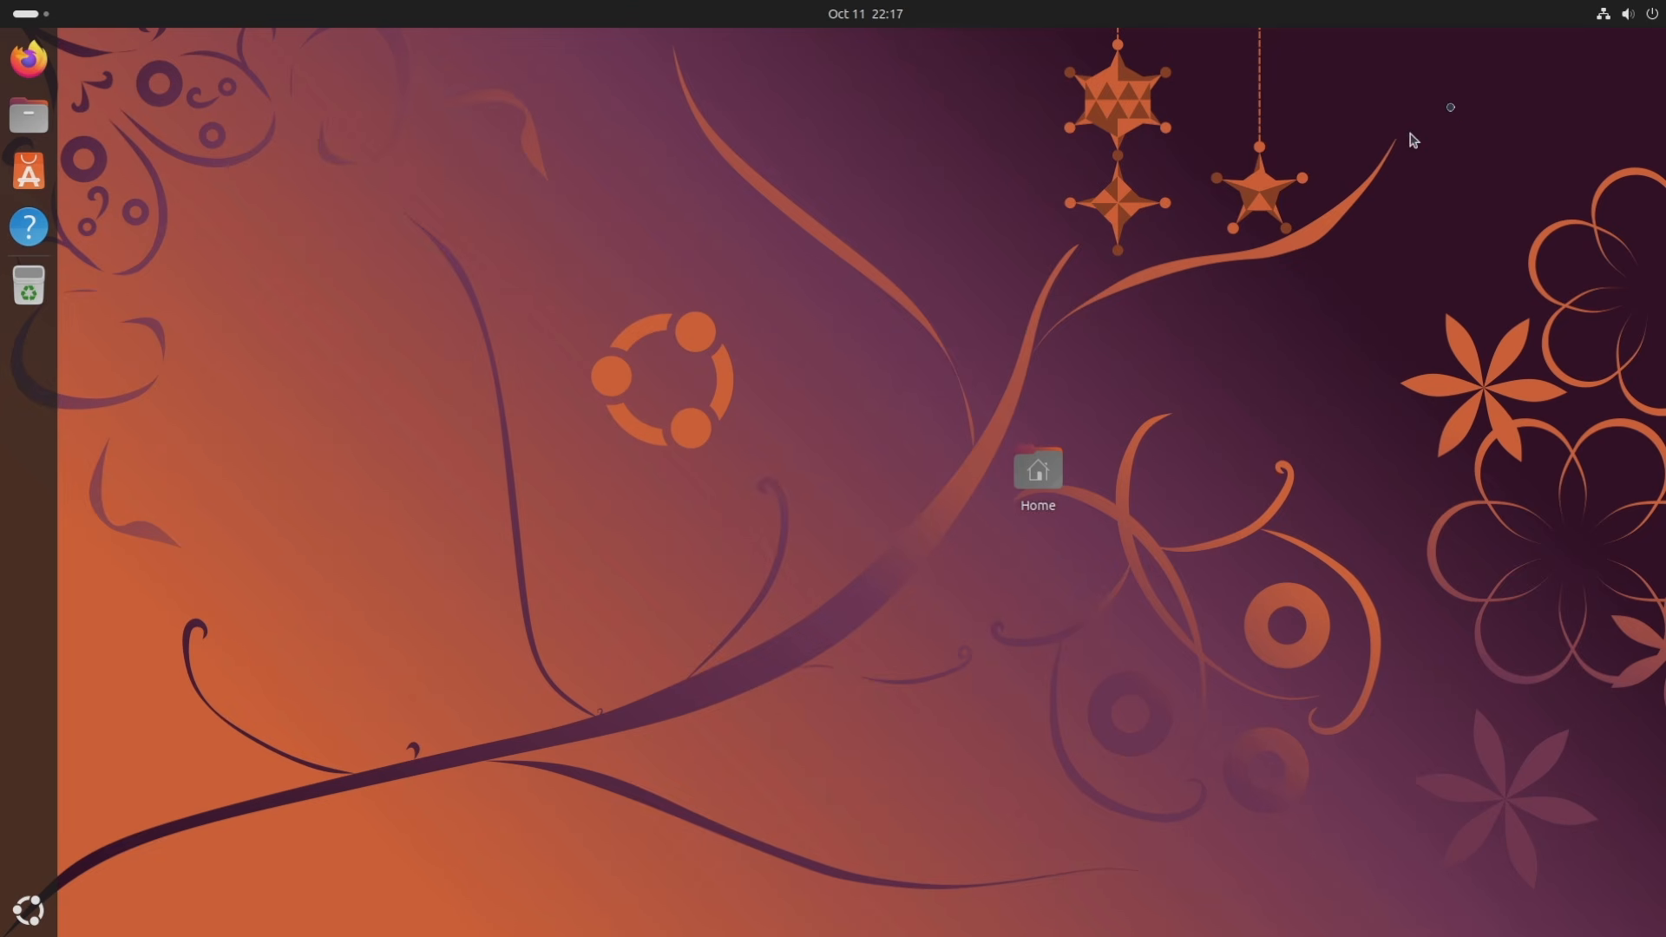
pyautogui.click(1607, 19)
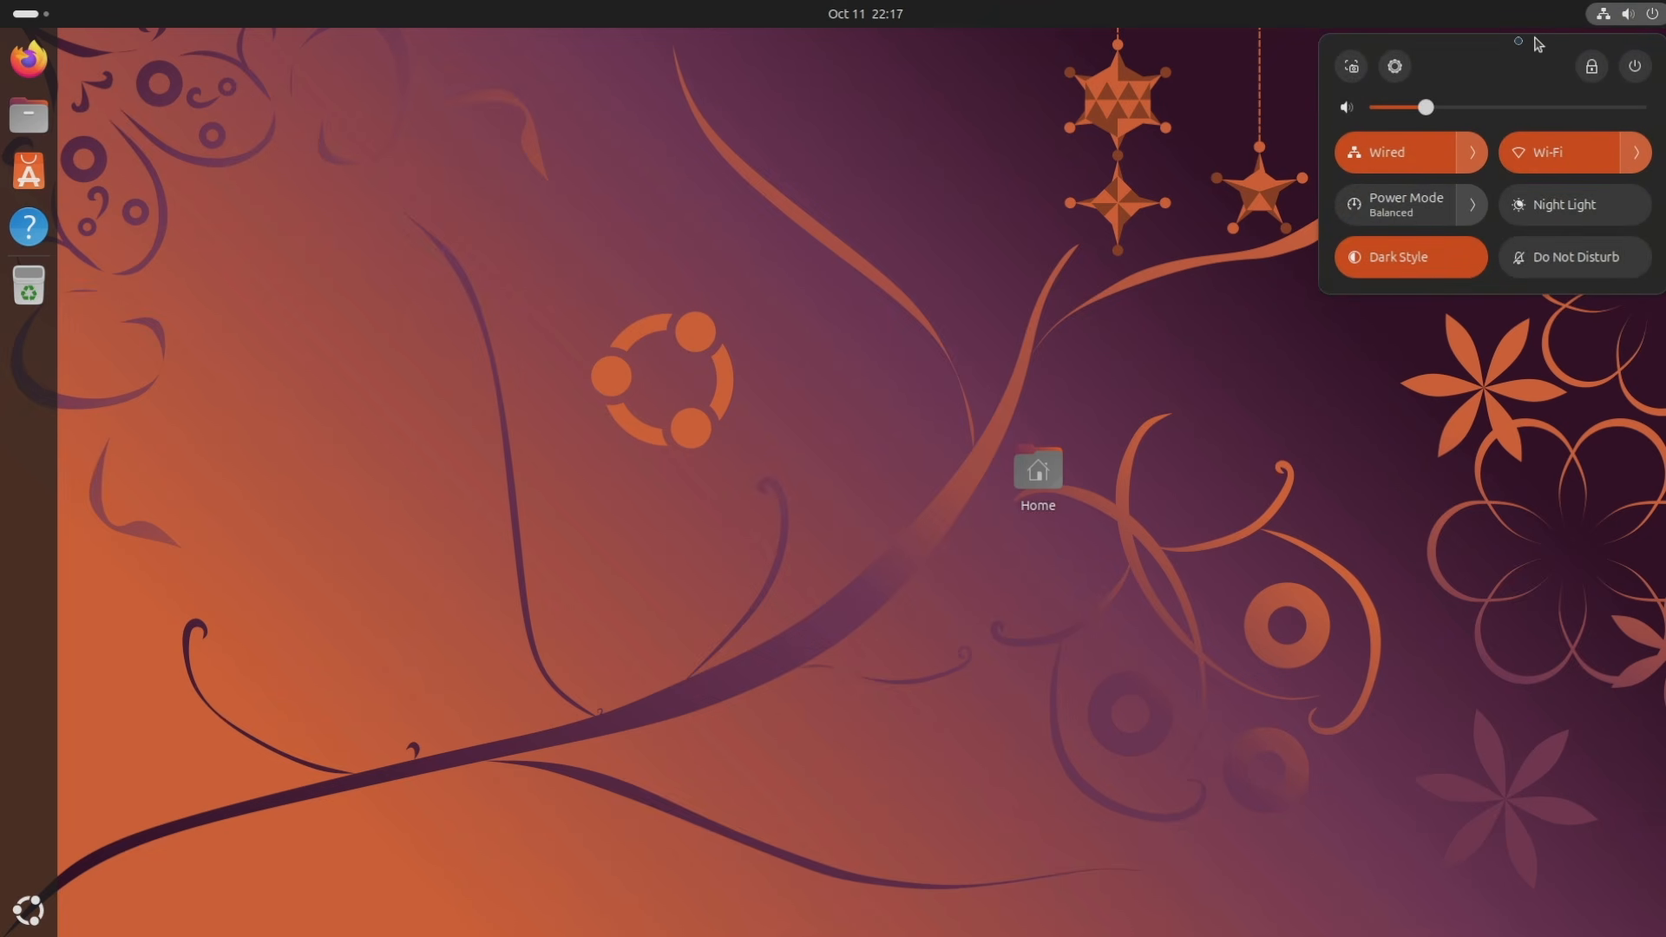
pyautogui.click(1396, 69)
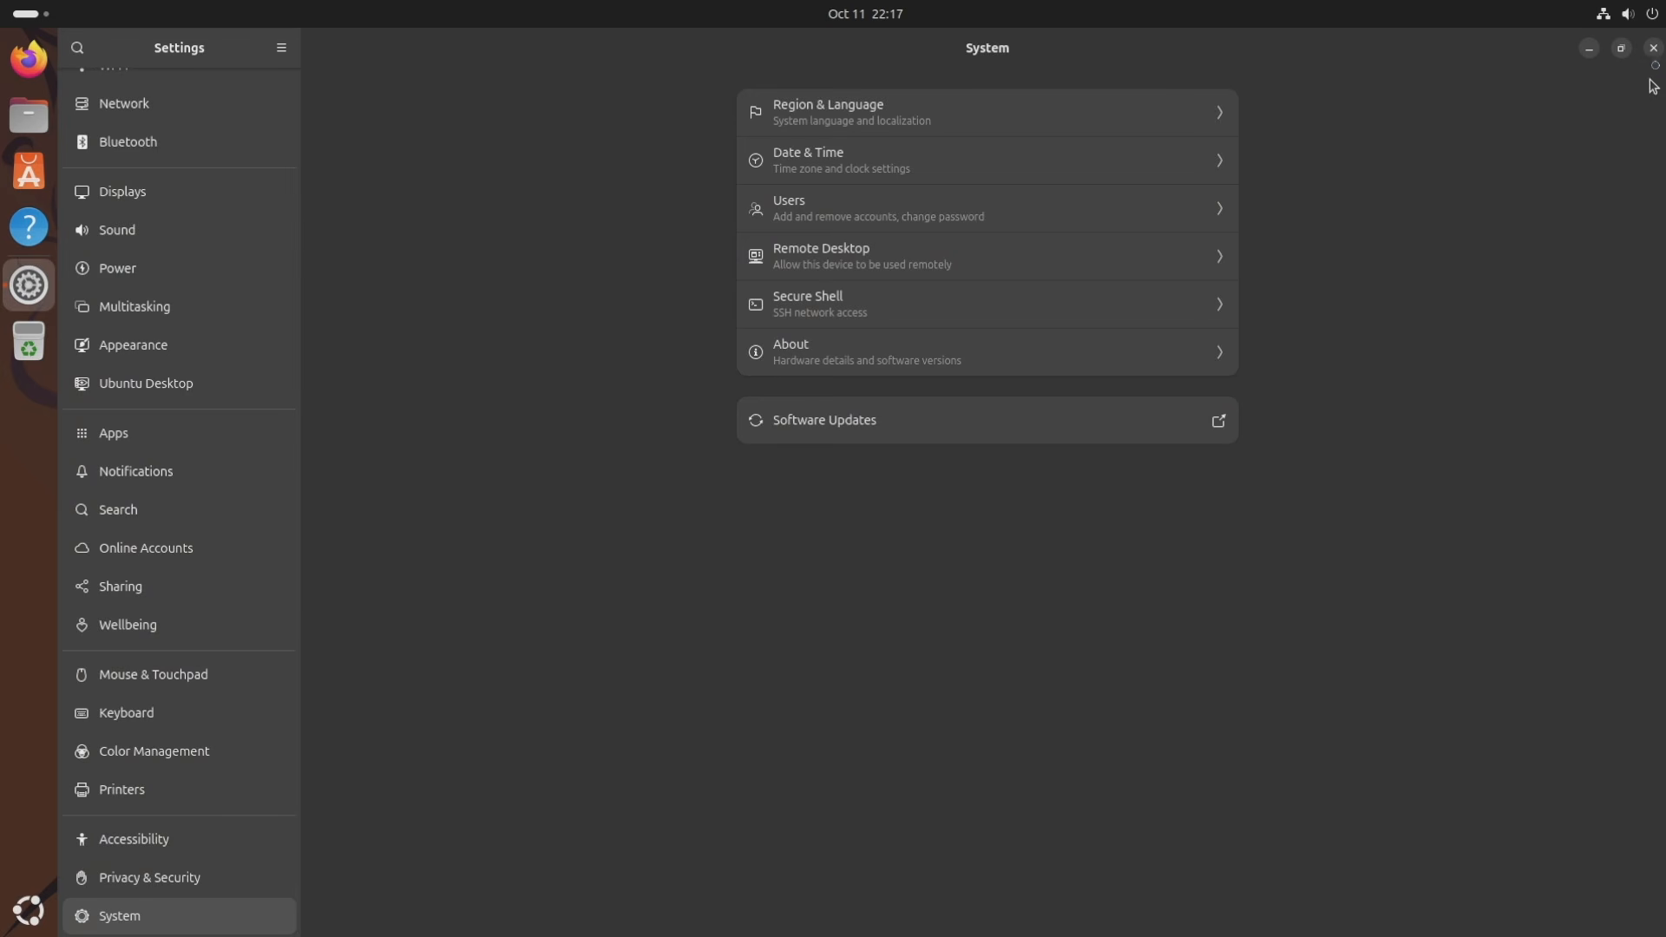
pyautogui.click(1653, 49)
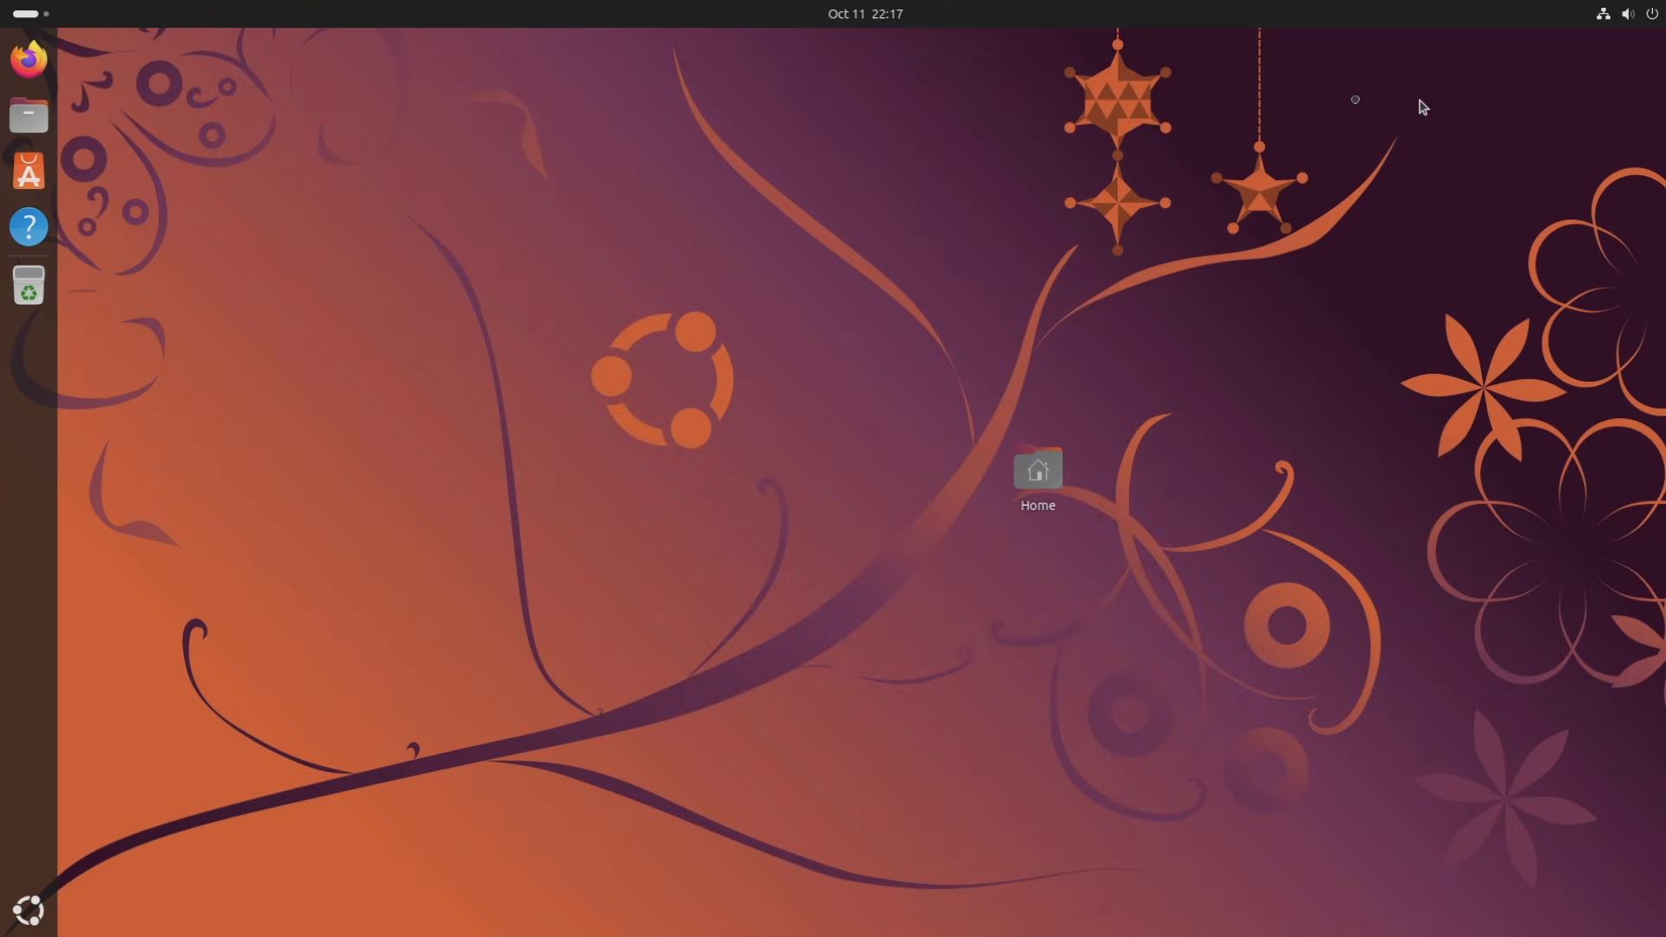
# Show and dismiss the calendar popover, then open Files on Home and close it.
pyautogui.click(869, 19)
pyautogui.click(869, 19)
pyautogui.click(47, 126)
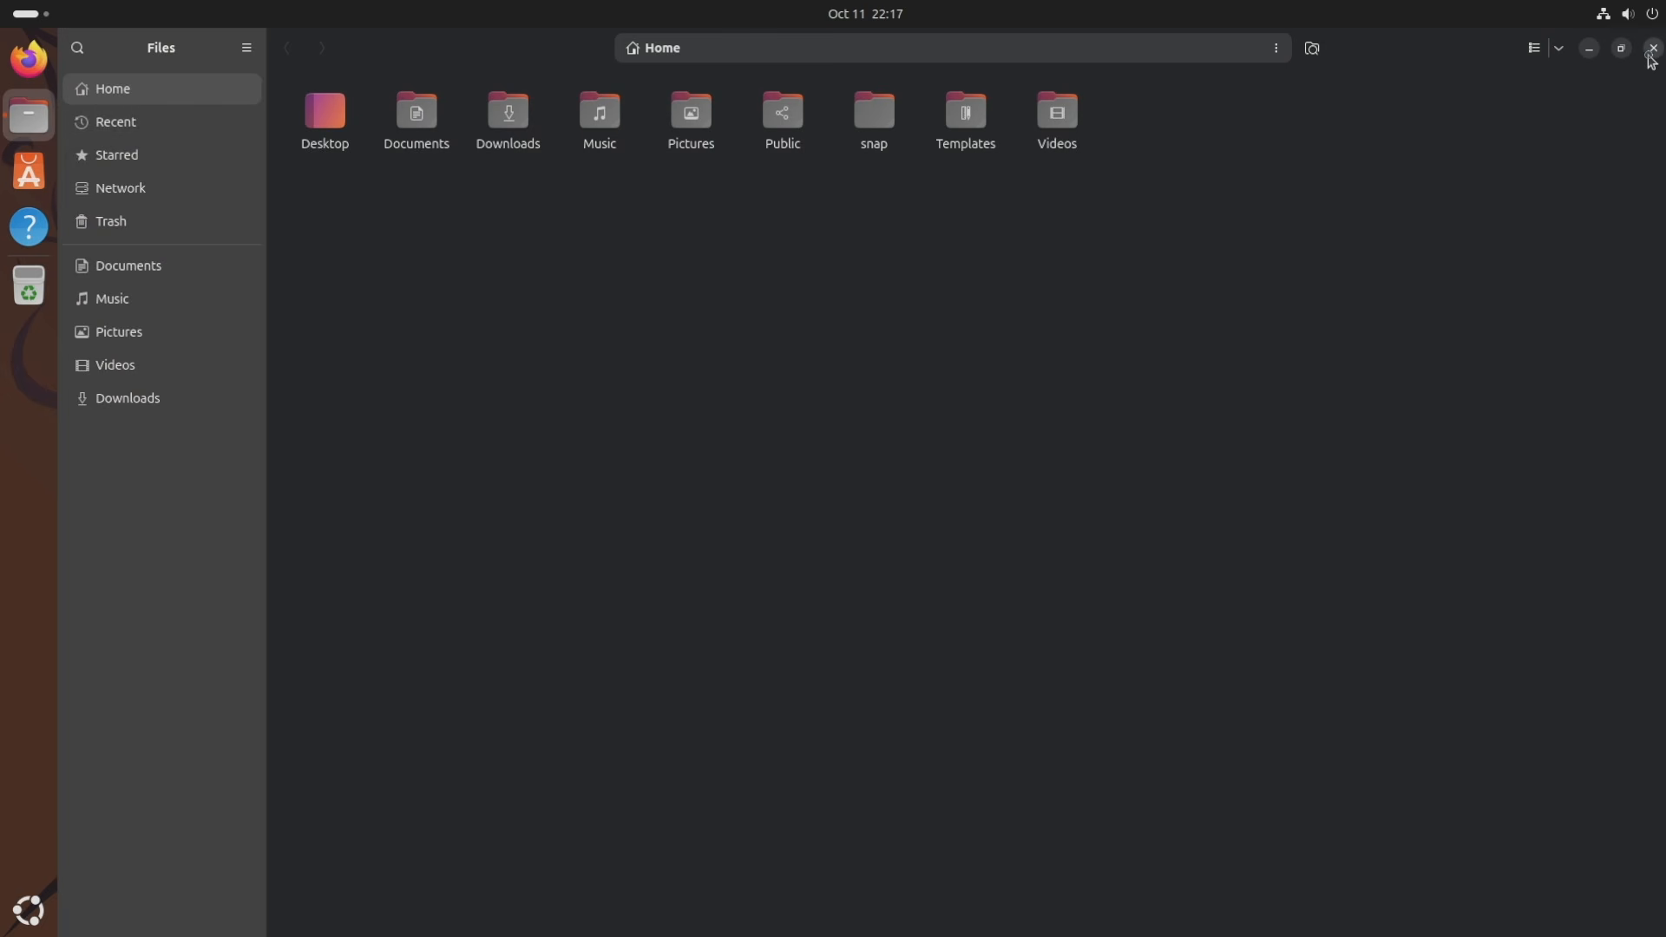
pyautogui.click(1653, 50)
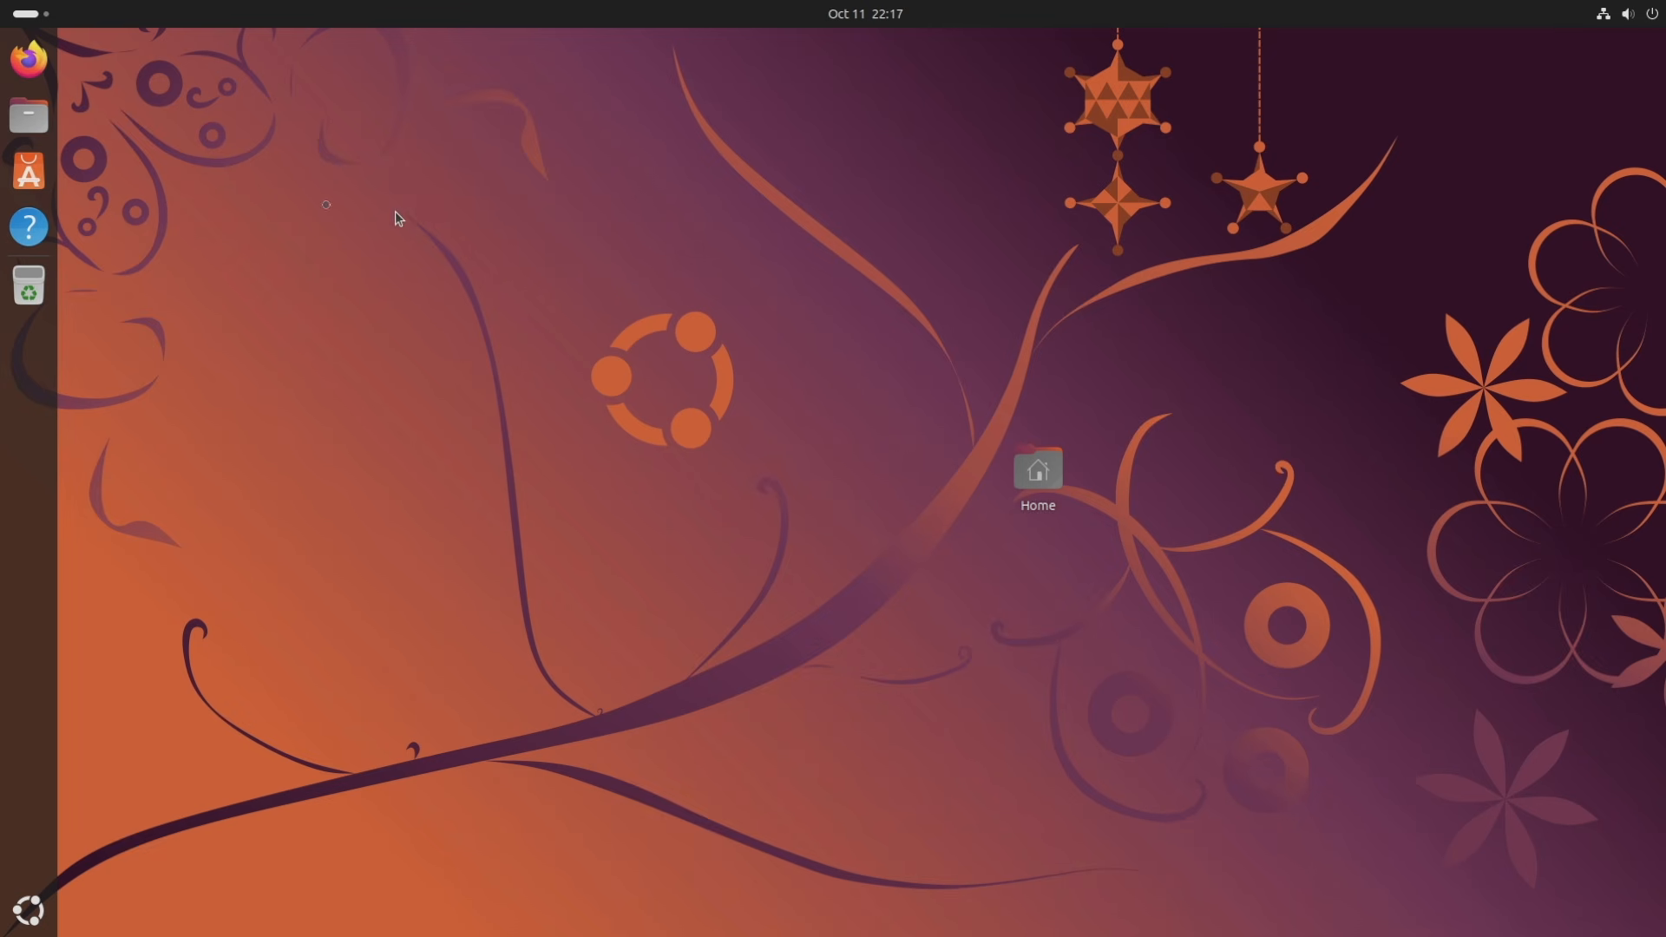
pyautogui.click(36, 186)
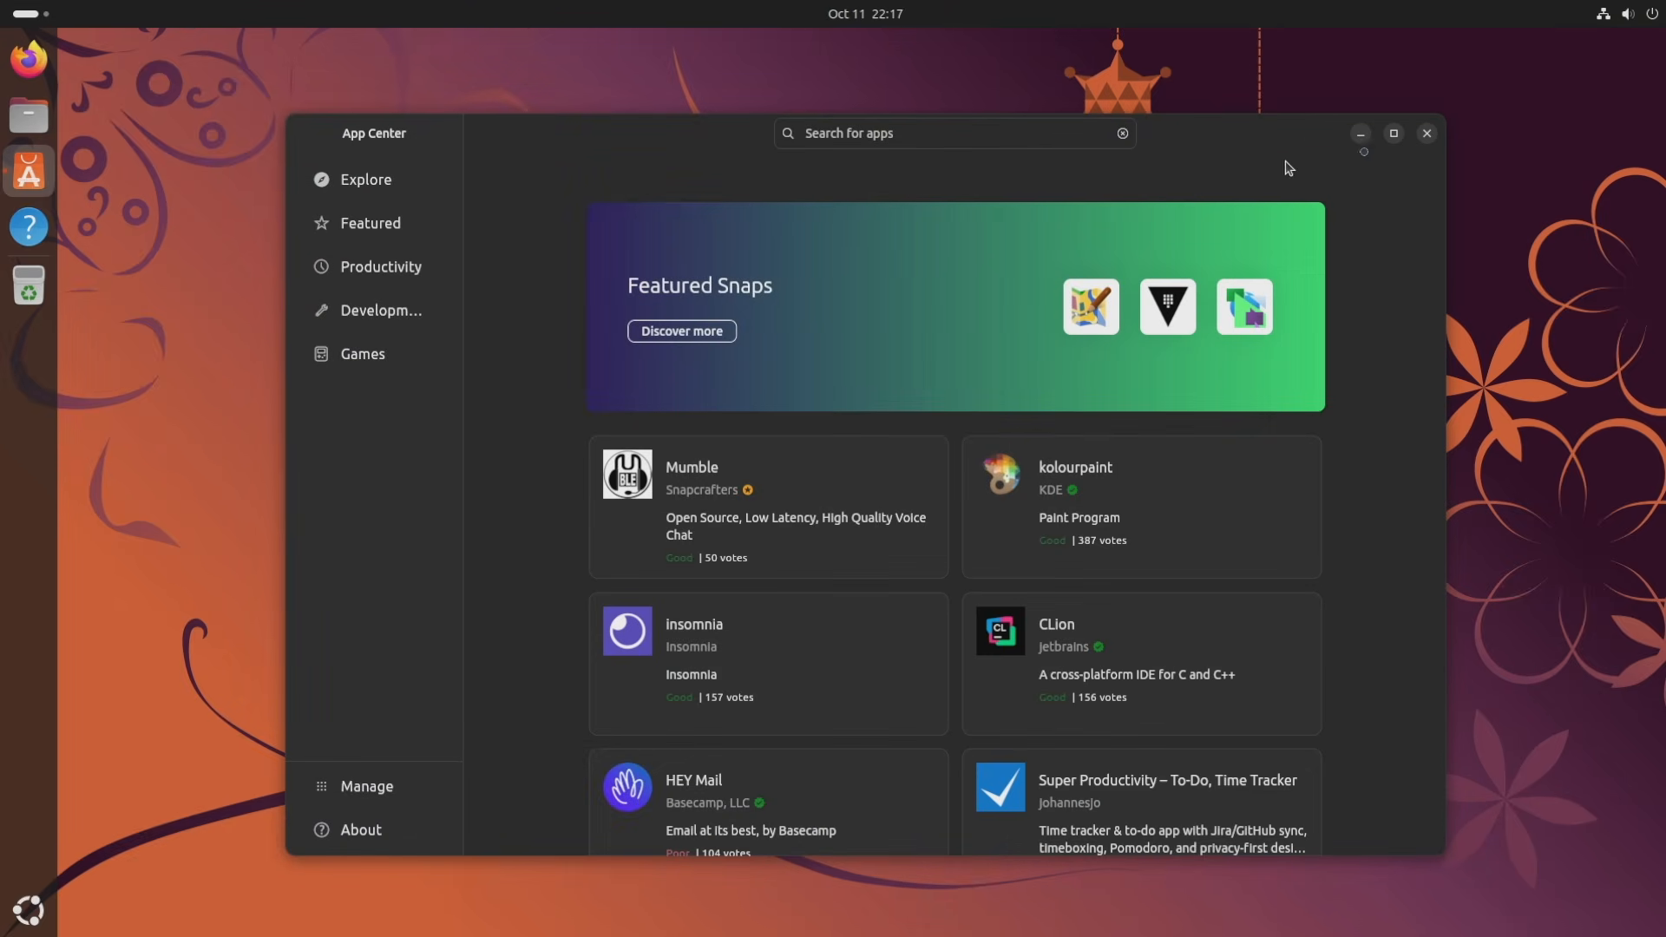
pyautogui.click(1394, 132)
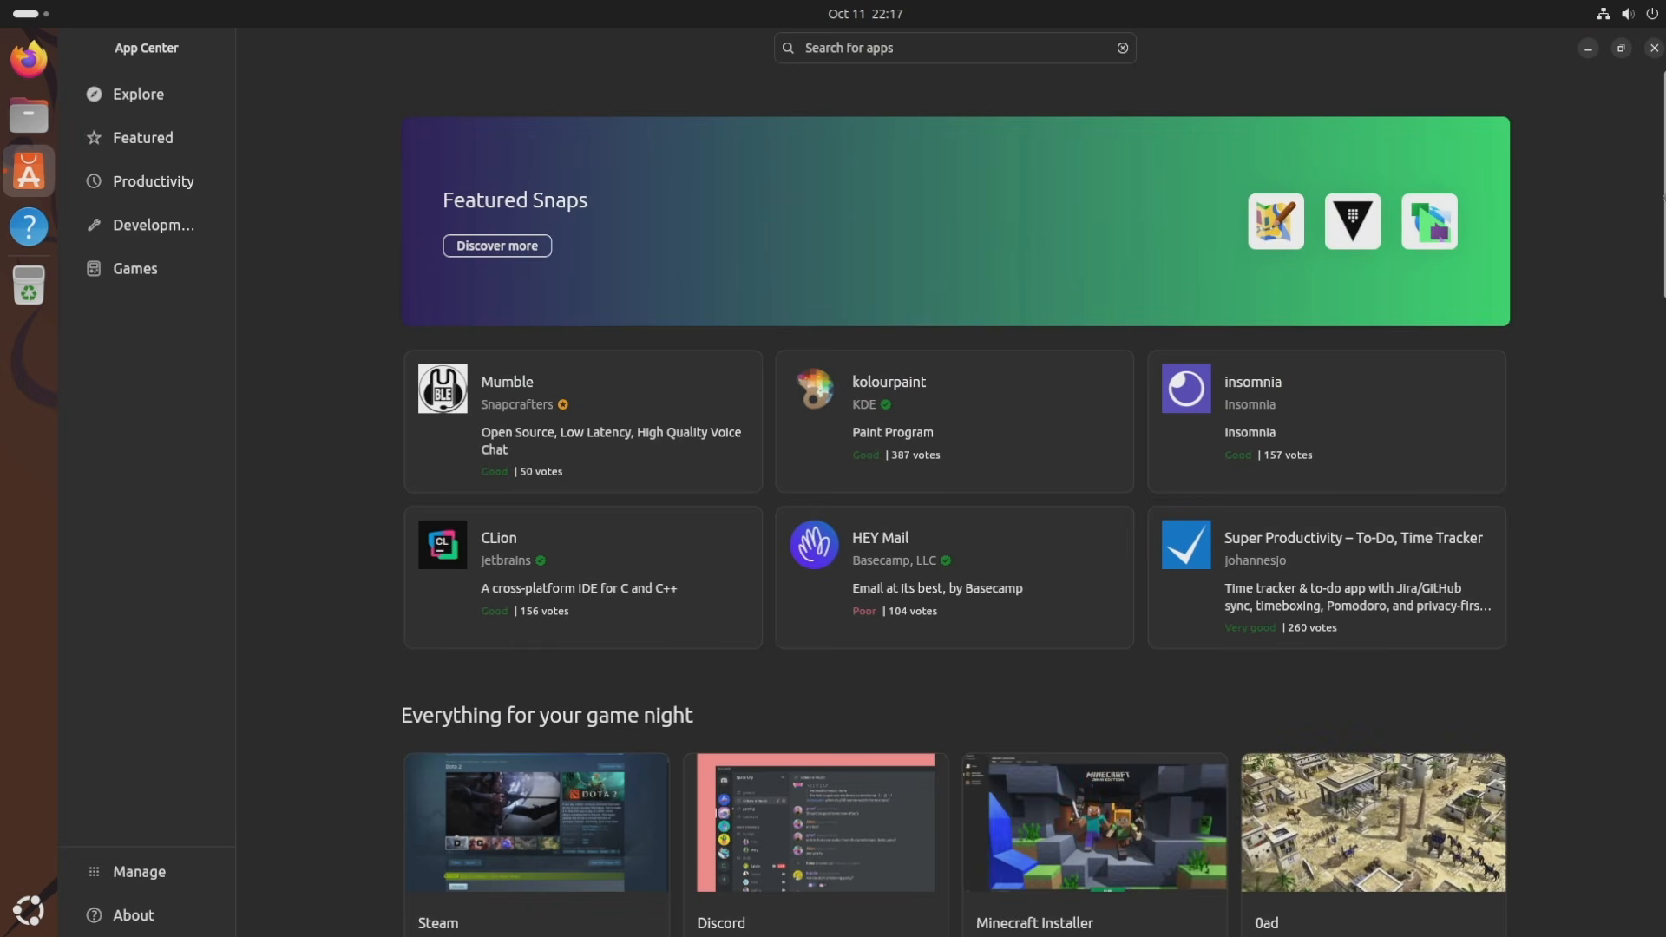
pyautogui.scroll(-3, 1662, 198)
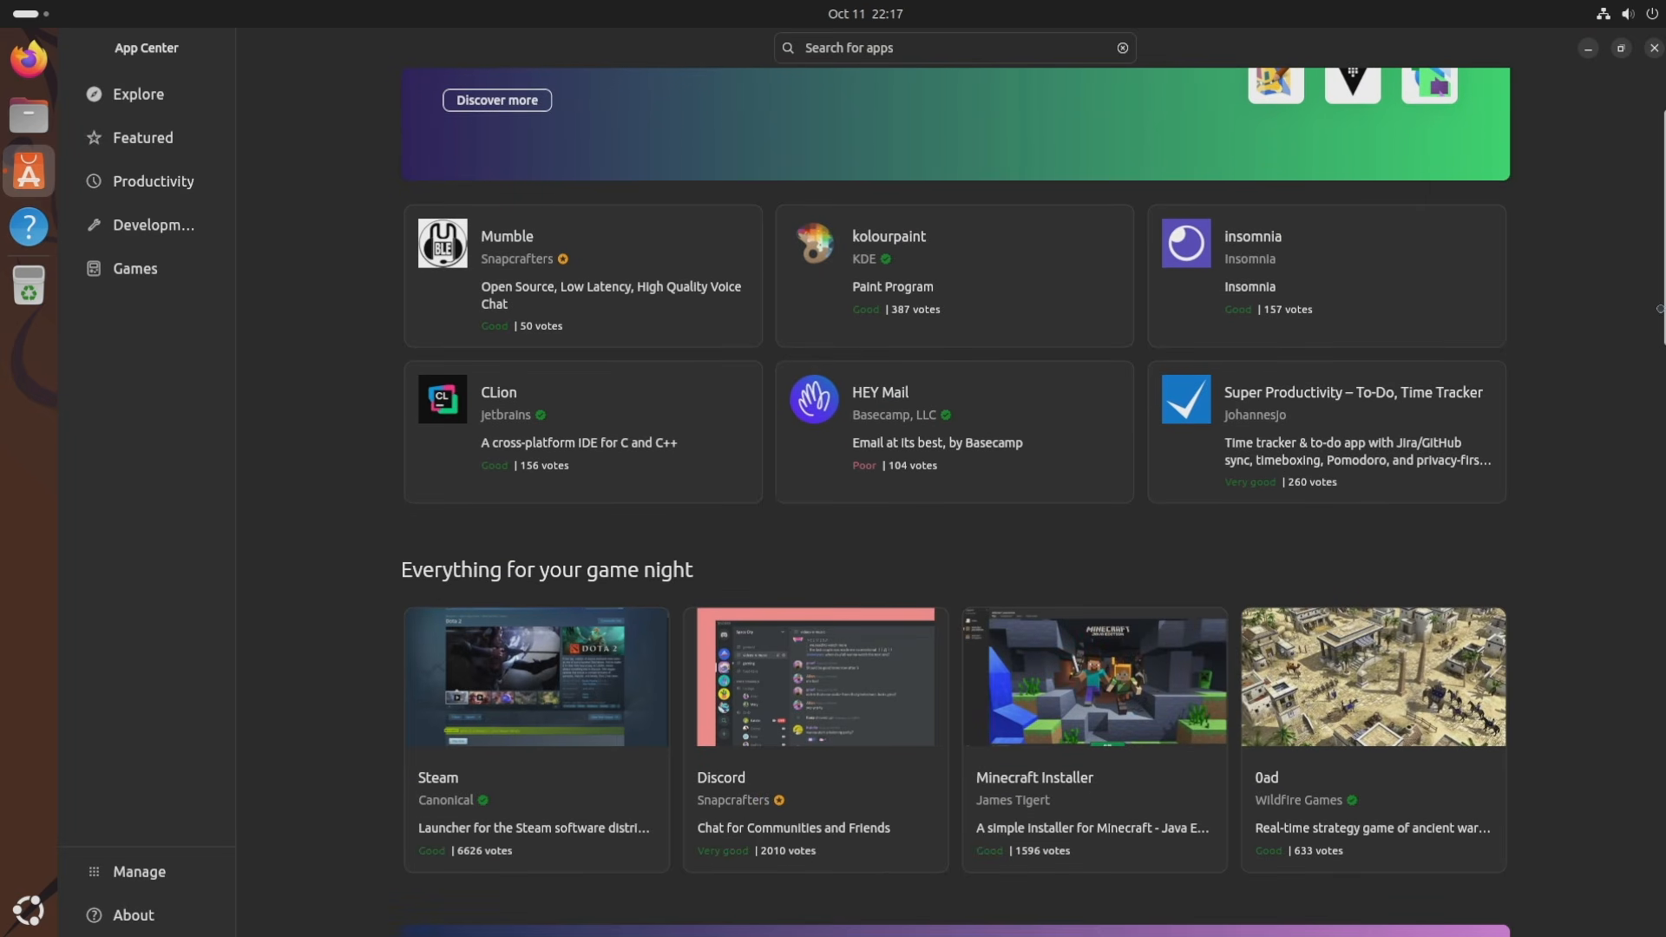
pyautogui.scroll(-10, 1660, 308)
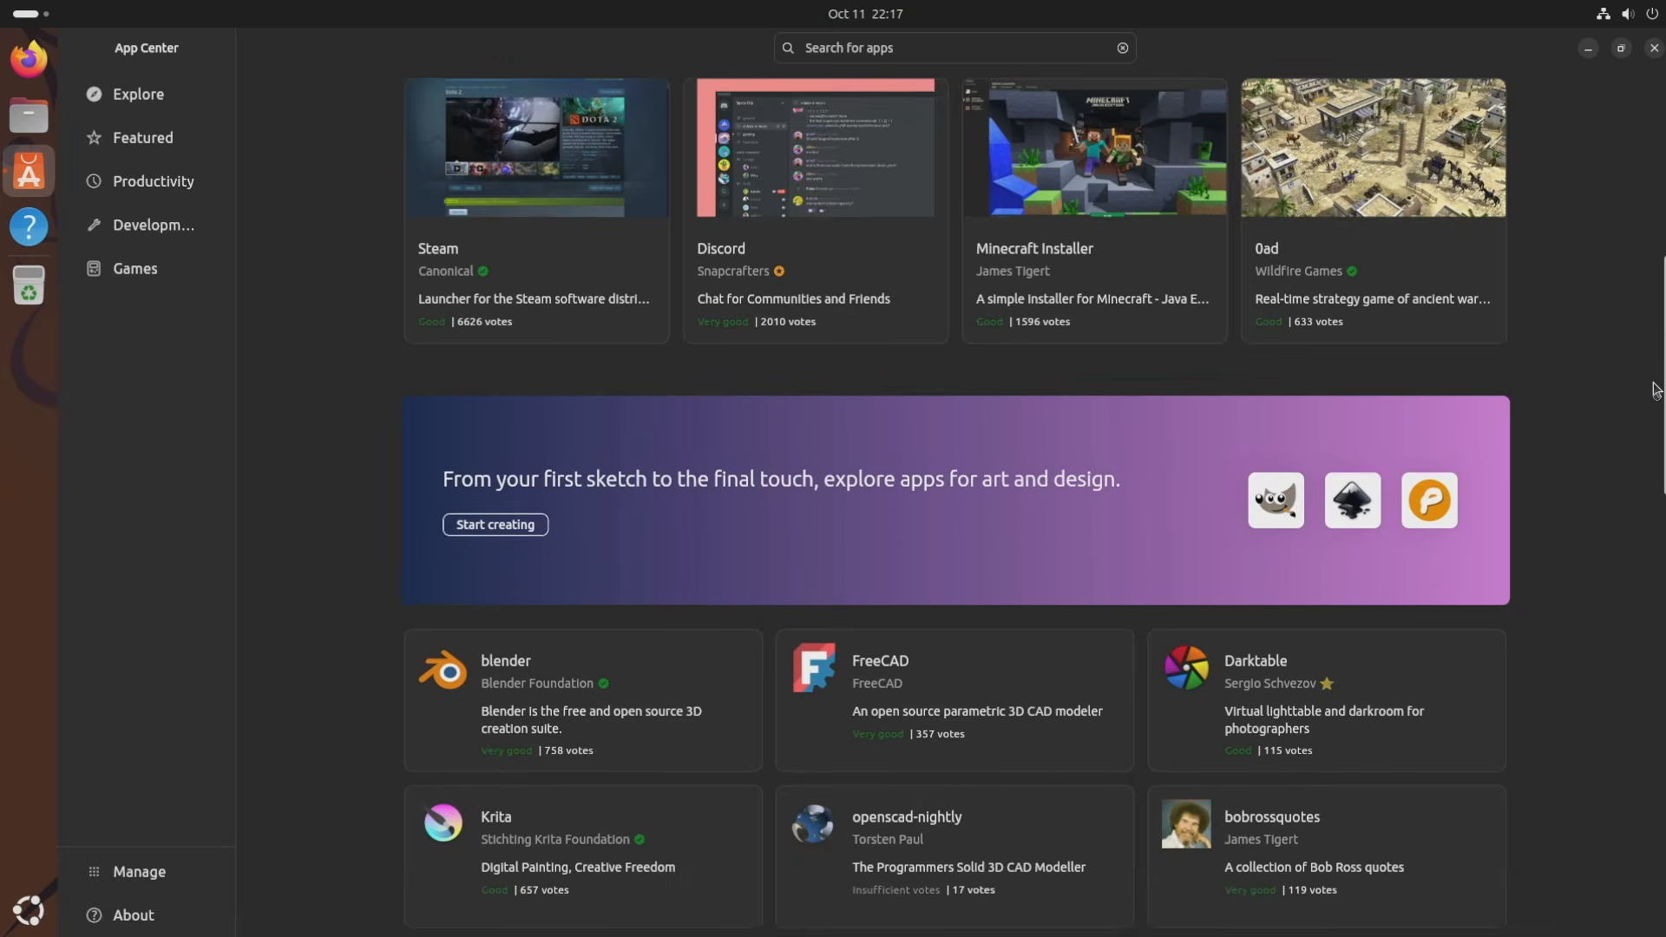
pyautogui.moveTo(1658, 390); pyautogui.dragTo(1653, 514)
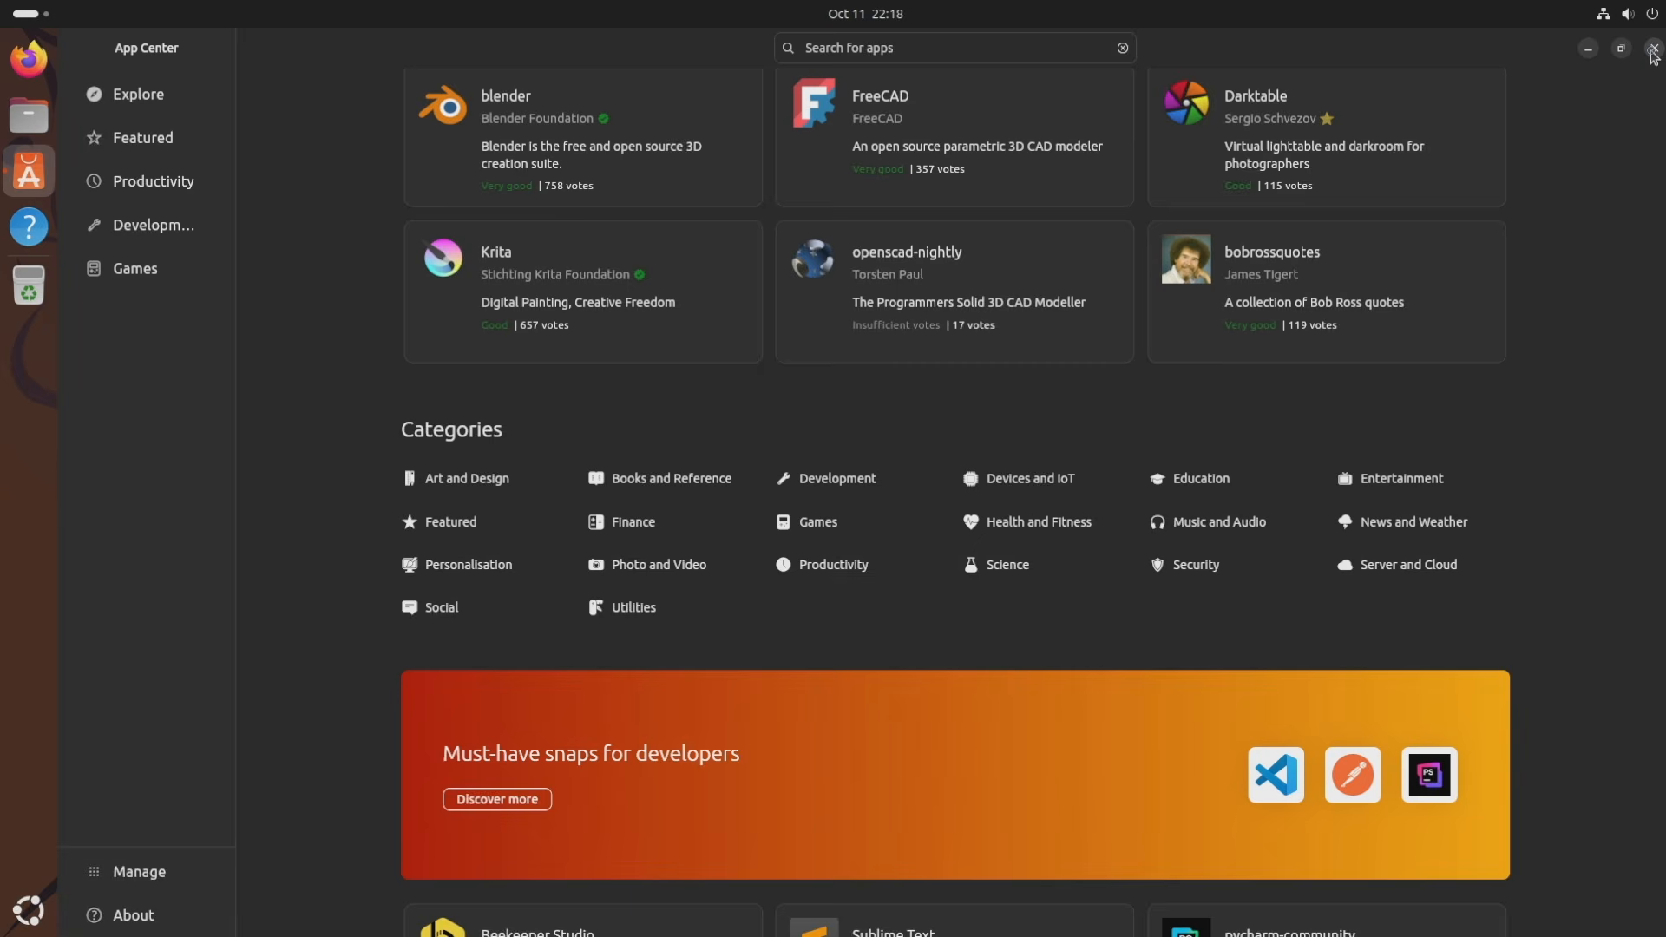
pyautogui.click(1654, 48)
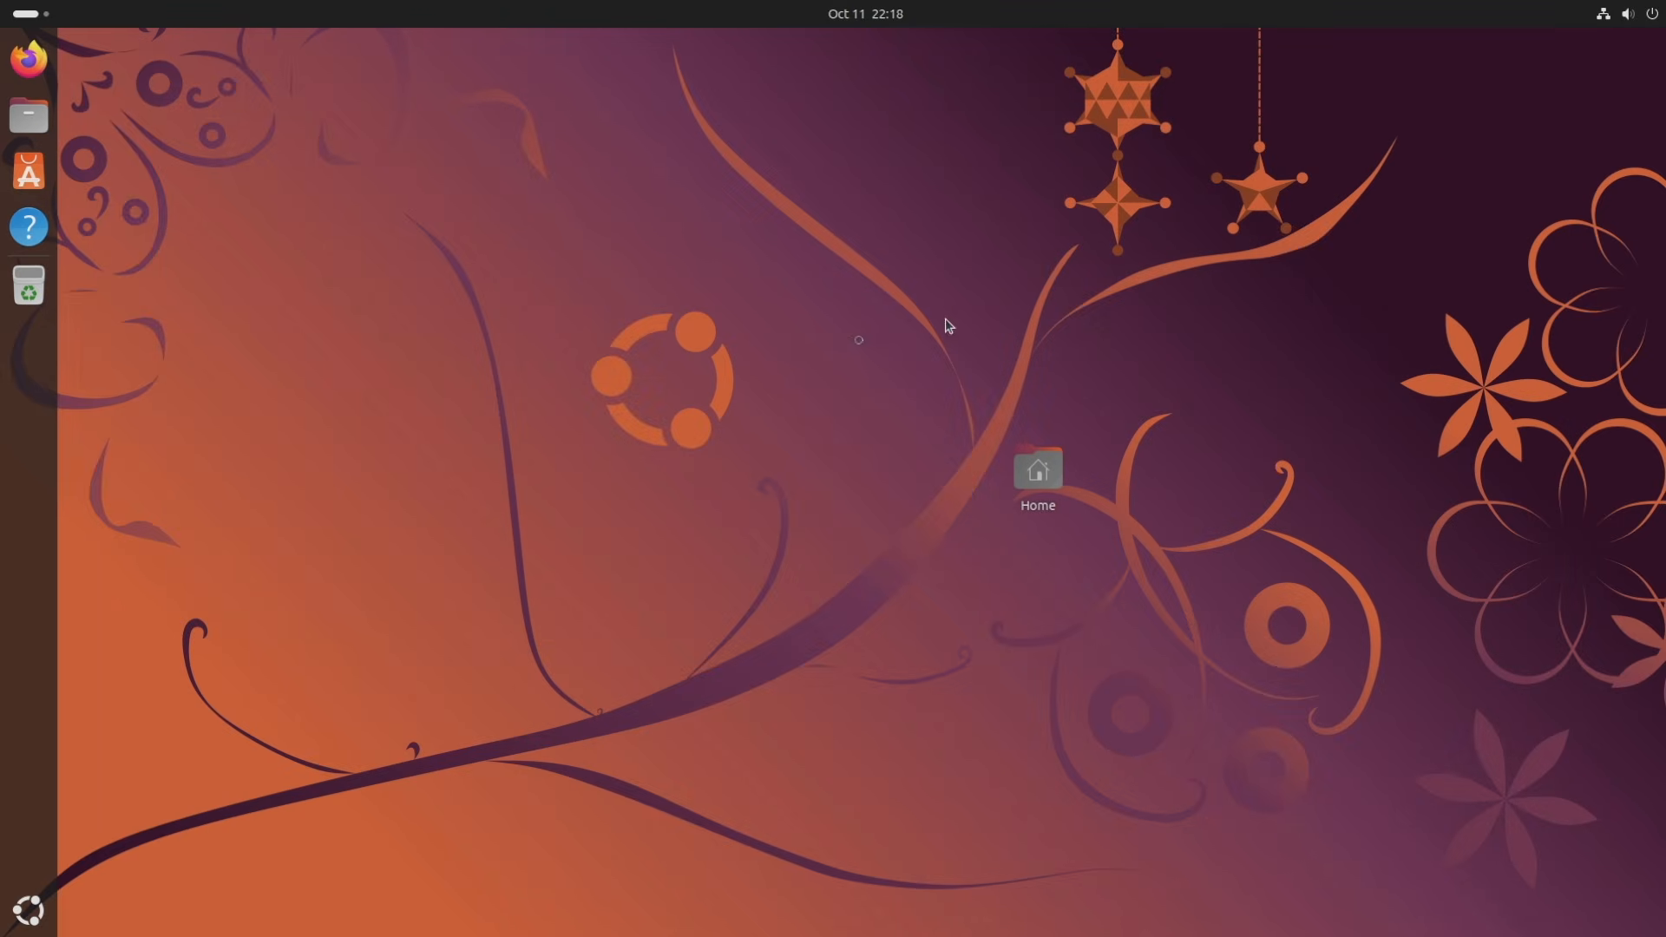
# Show all apps, peek into the Utilities and System folders, then start the web browser.
pyautogui.click(33, 908)
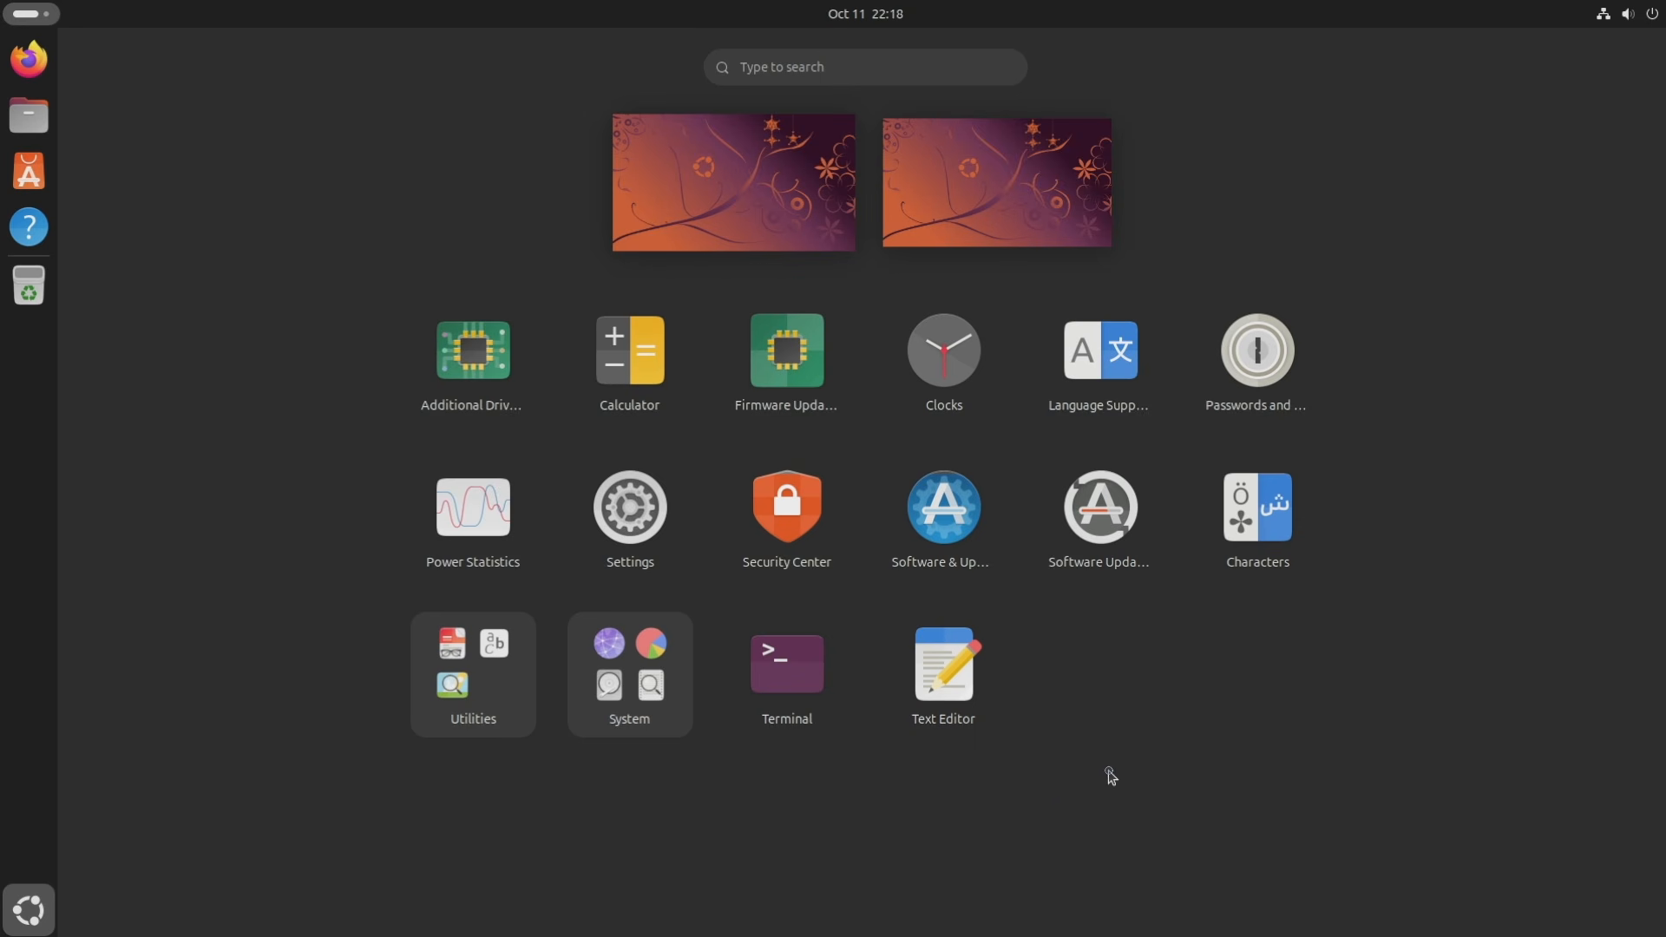
pyautogui.click(489, 698)
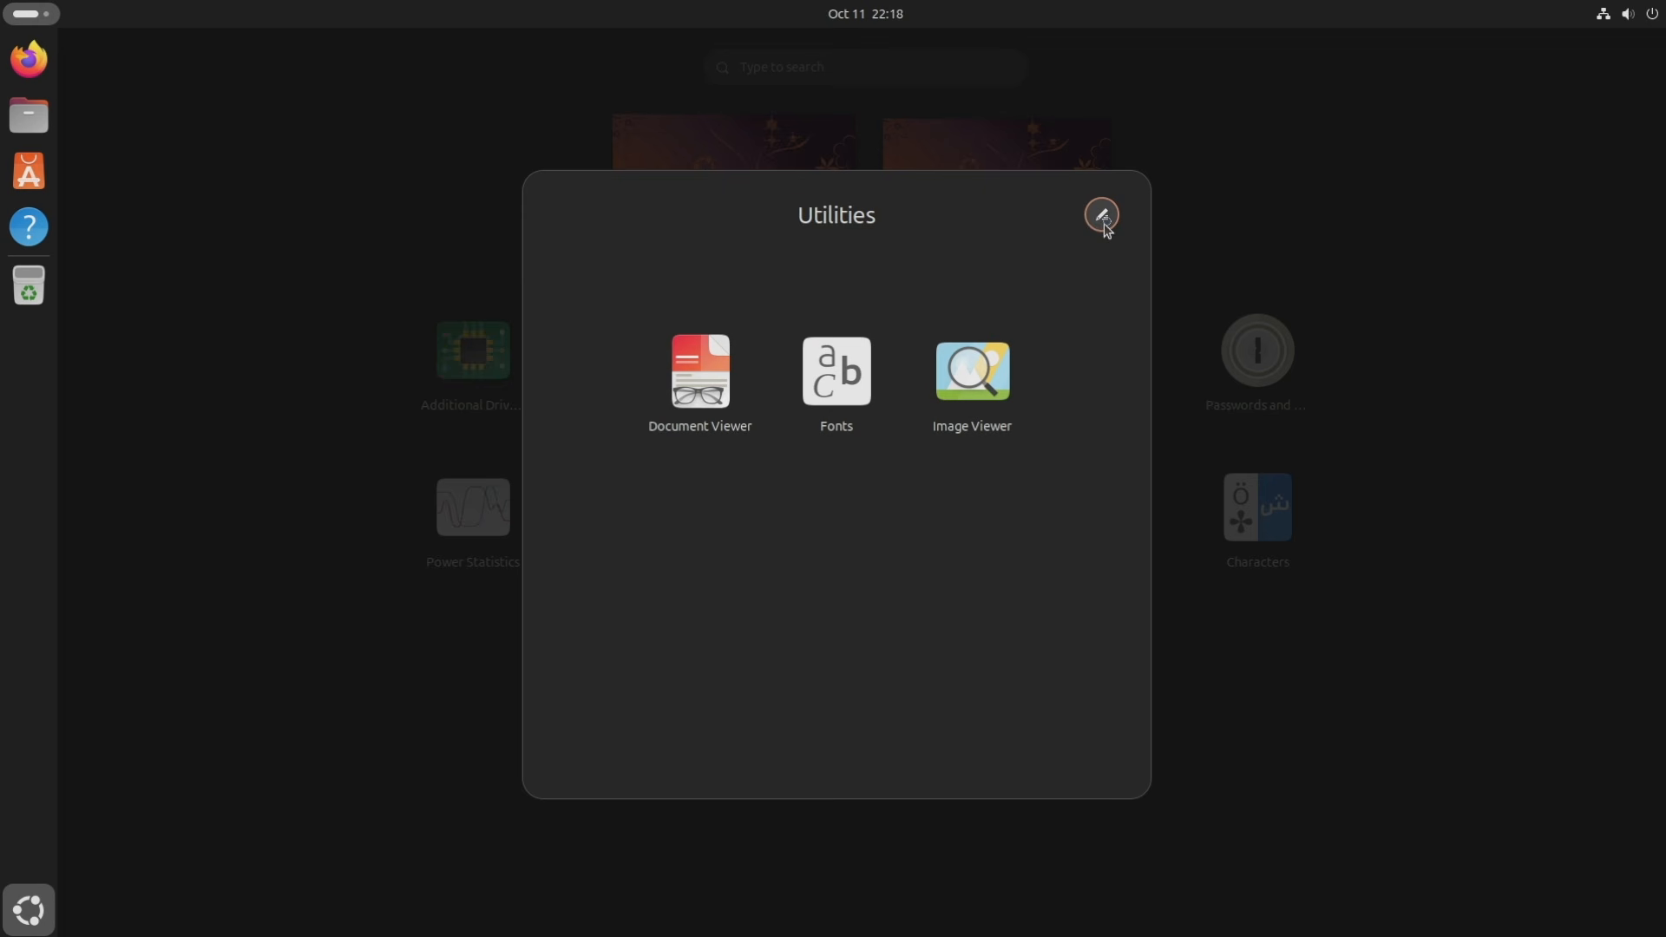
pyautogui.click(1212, 171)
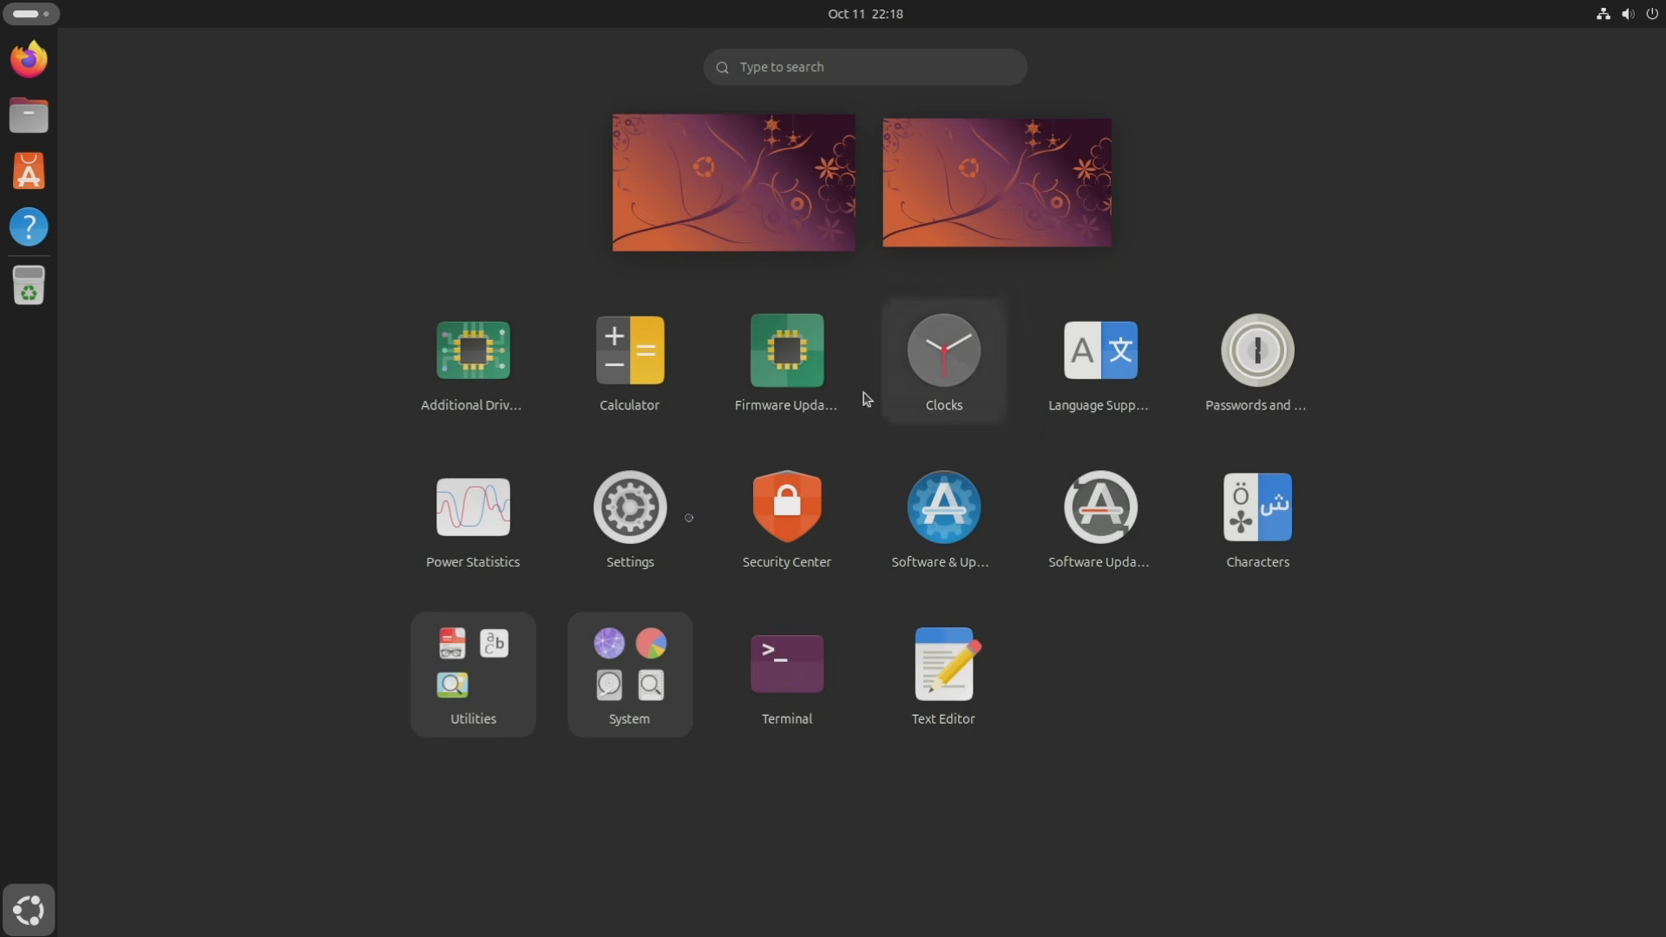
pyautogui.click(578, 638)
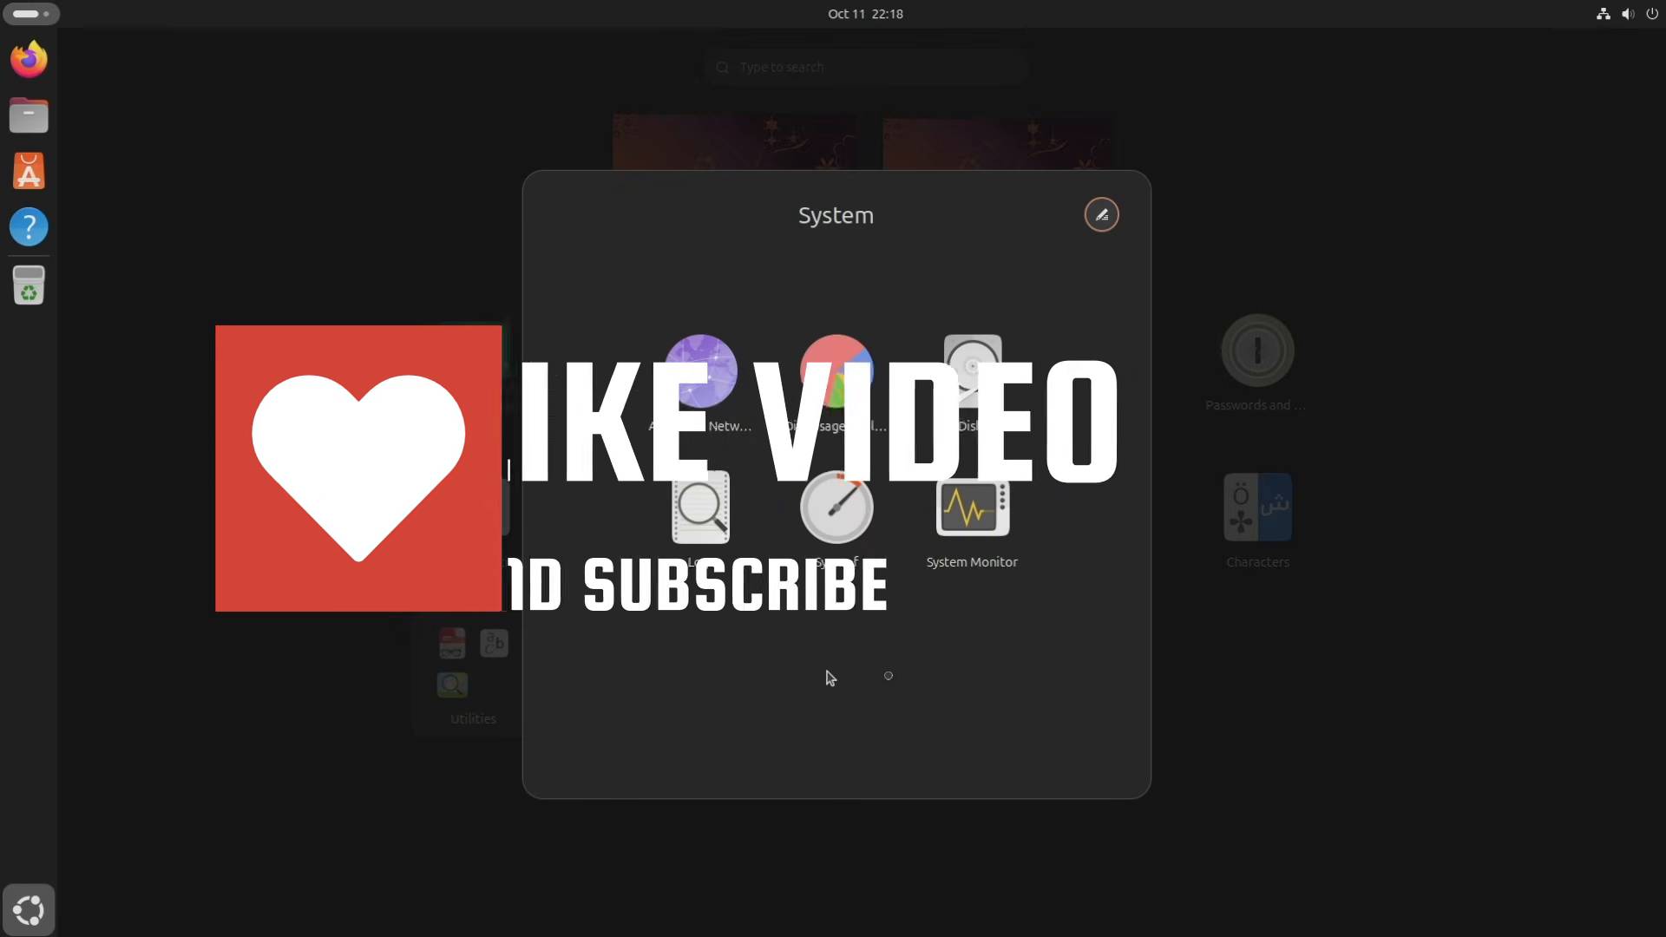
pyautogui.click(1356, 710)
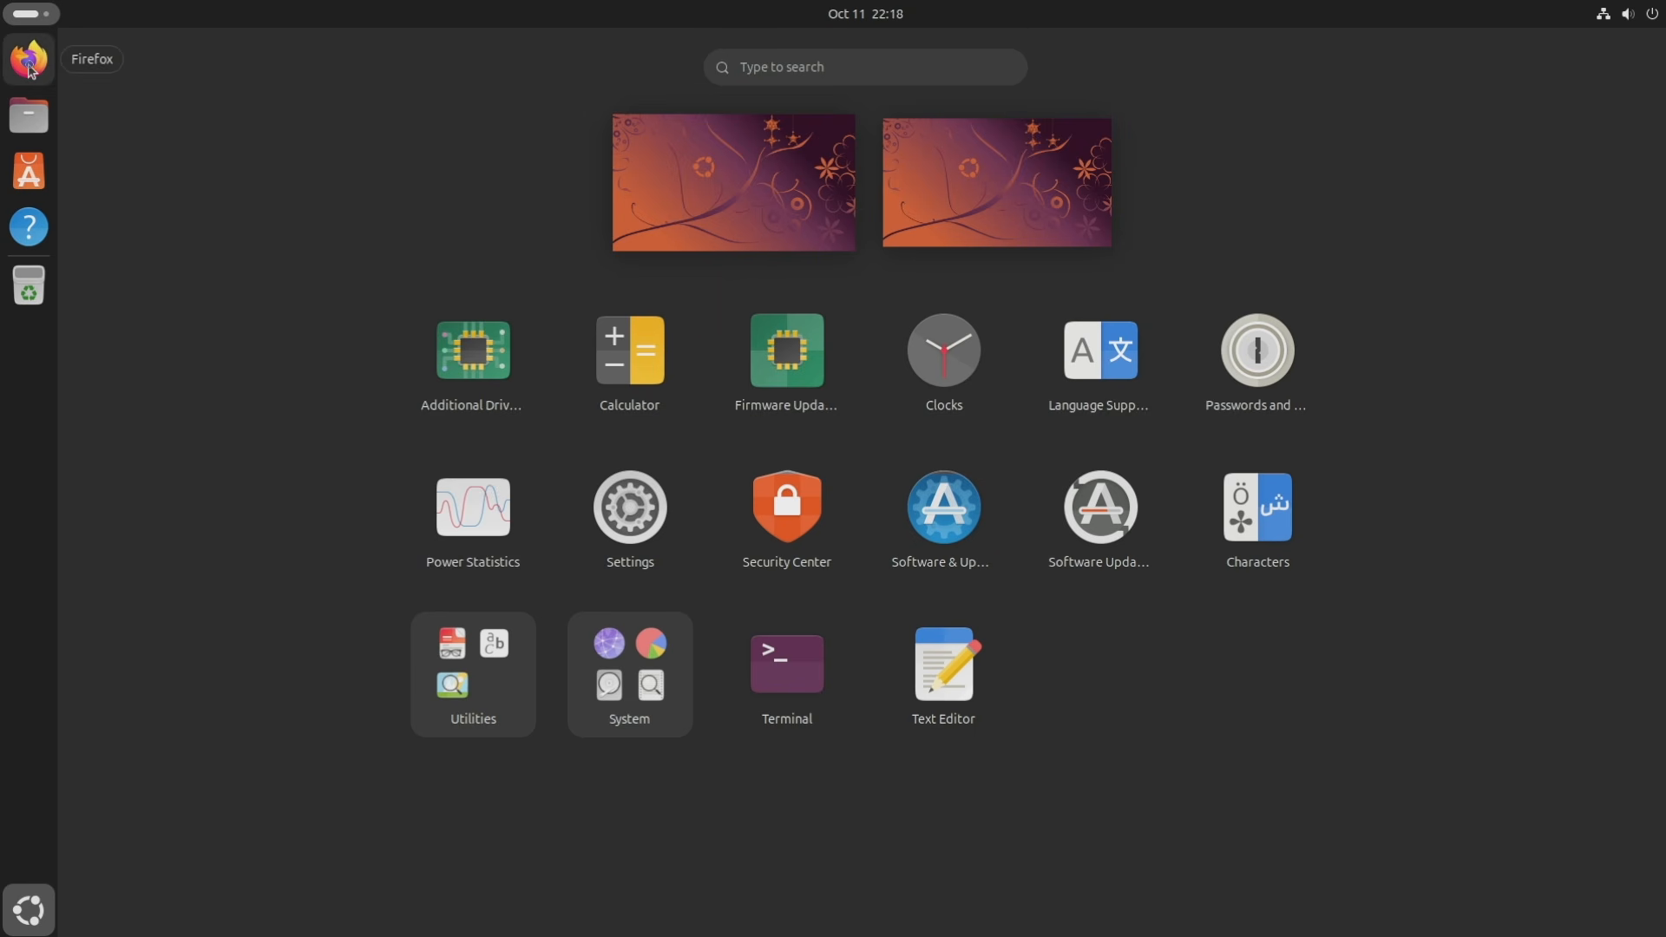
pyautogui.click(29, 61)
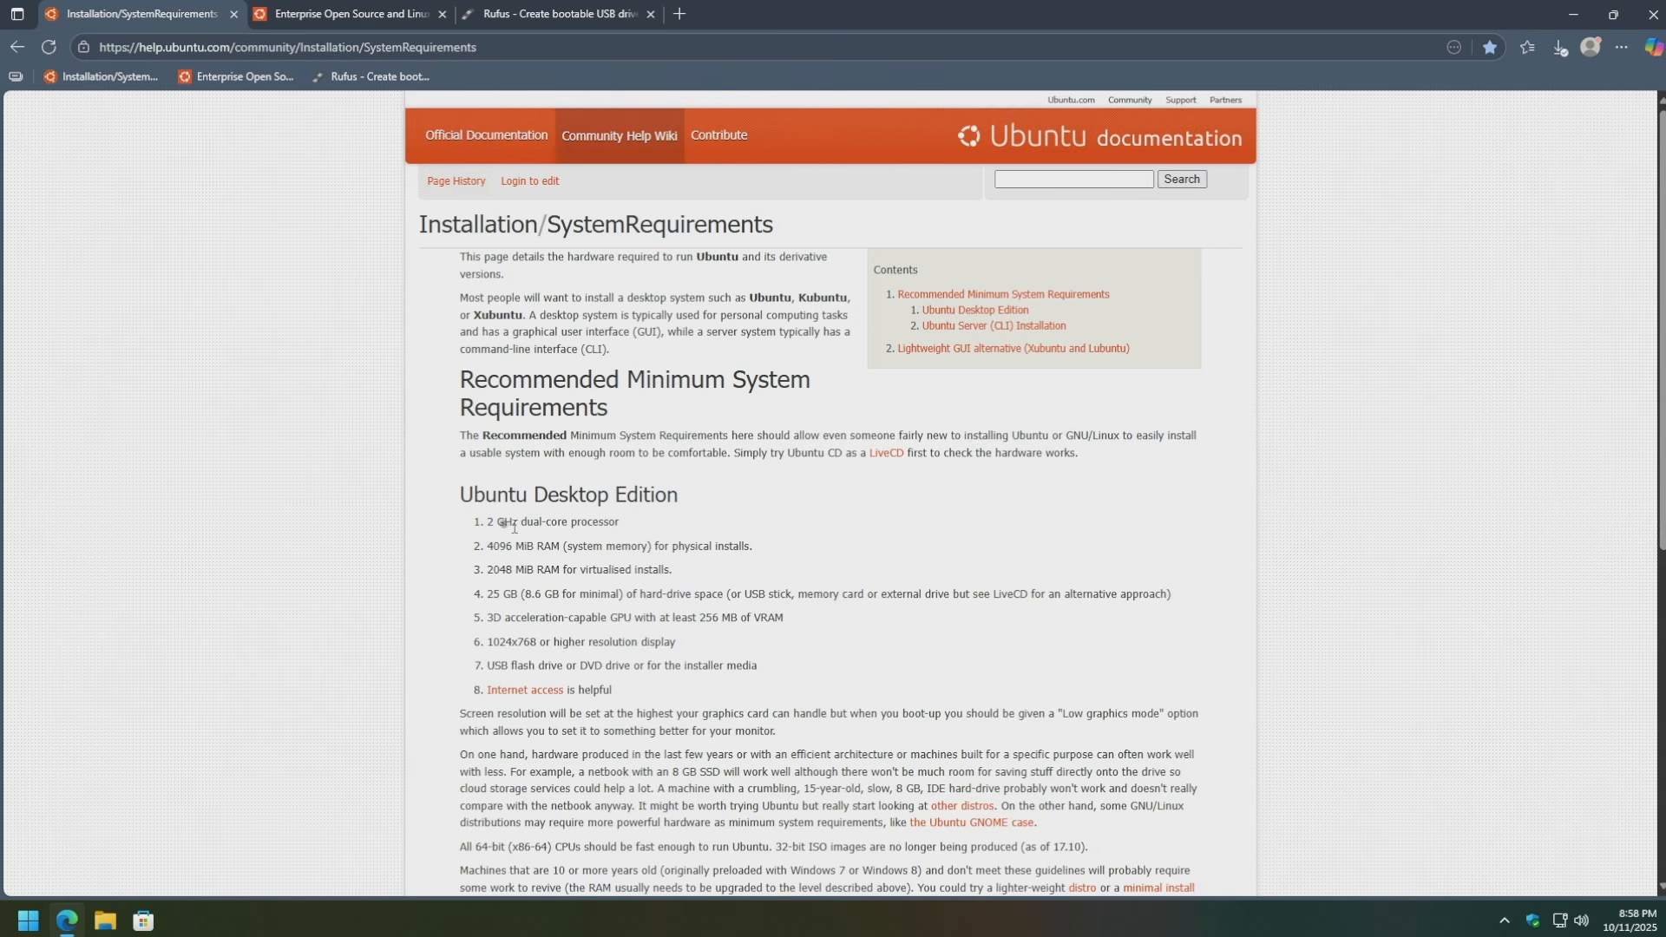
# Highlight the 2 GHz dual-core processor requirement, then switch to the ubuntu.com tab.
pyautogui.moveTo(492, 521); pyautogui.dragTo(629, 526)
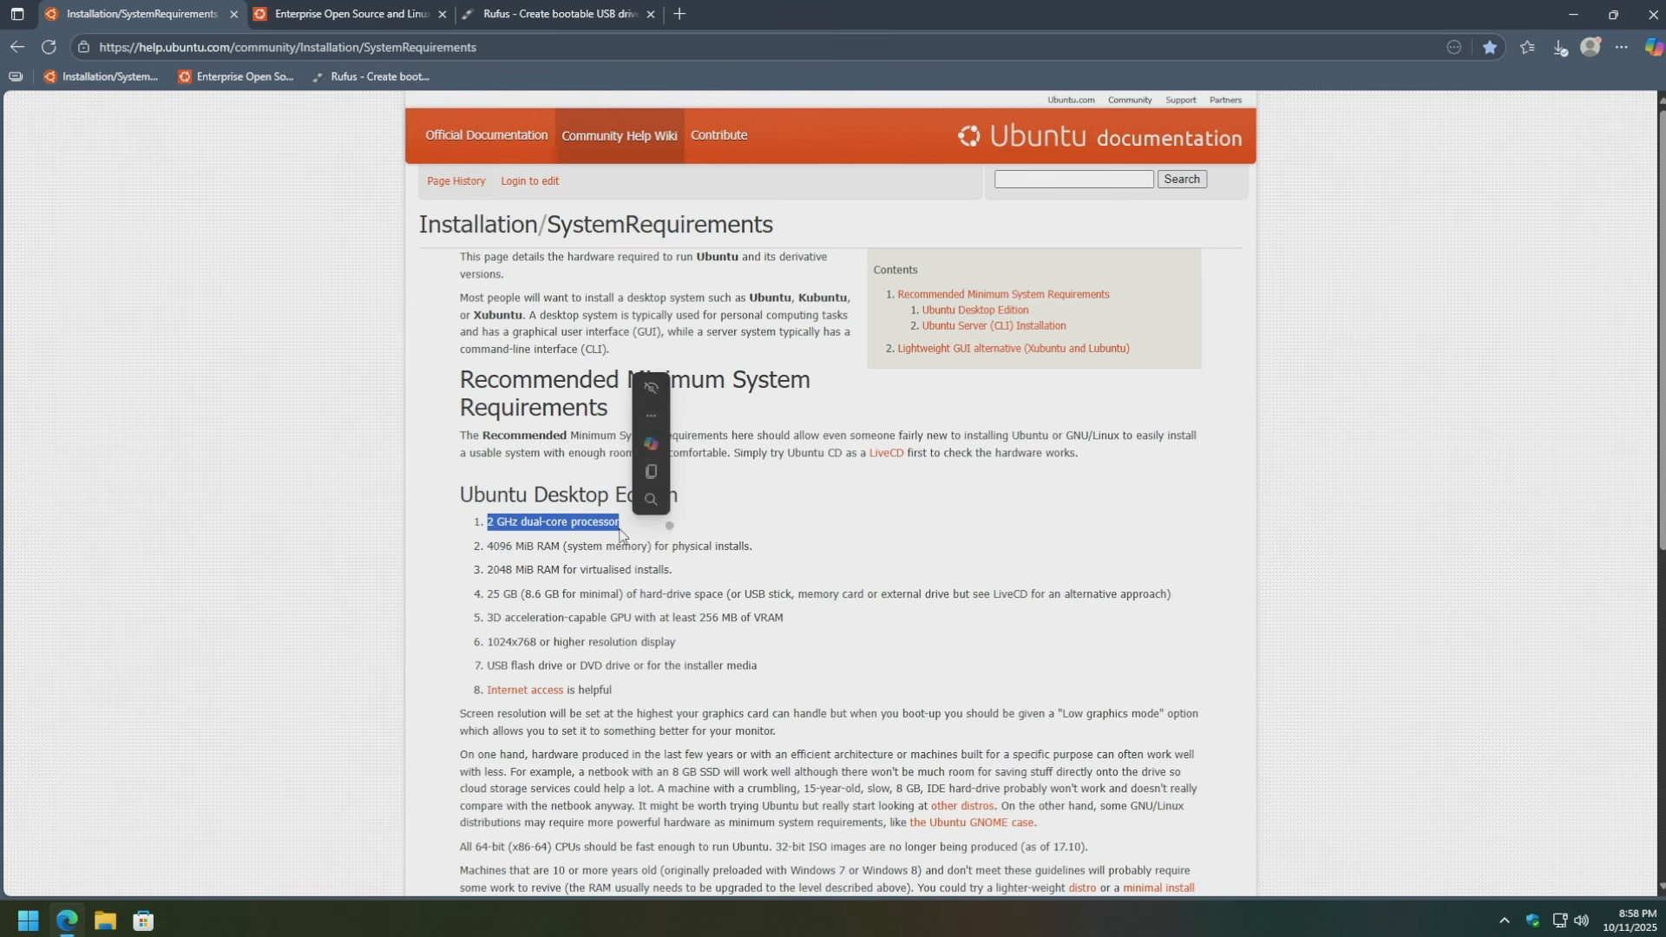
pyautogui.click(773, 529)
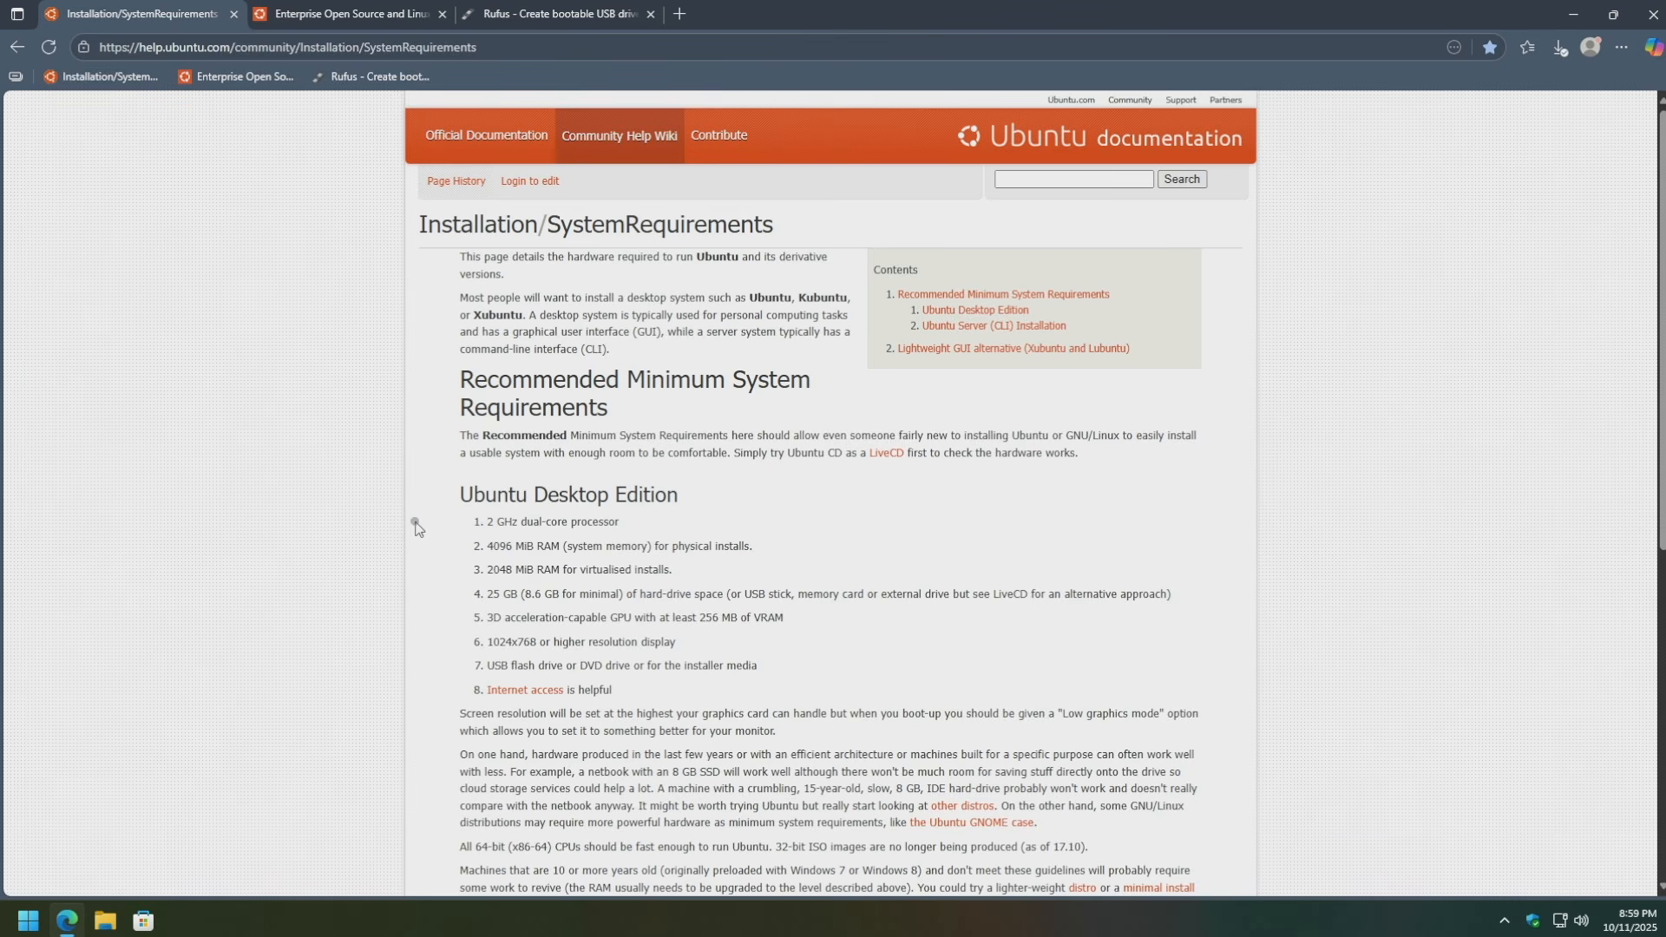
pyautogui.hotkey('ctrl', 'Tab')
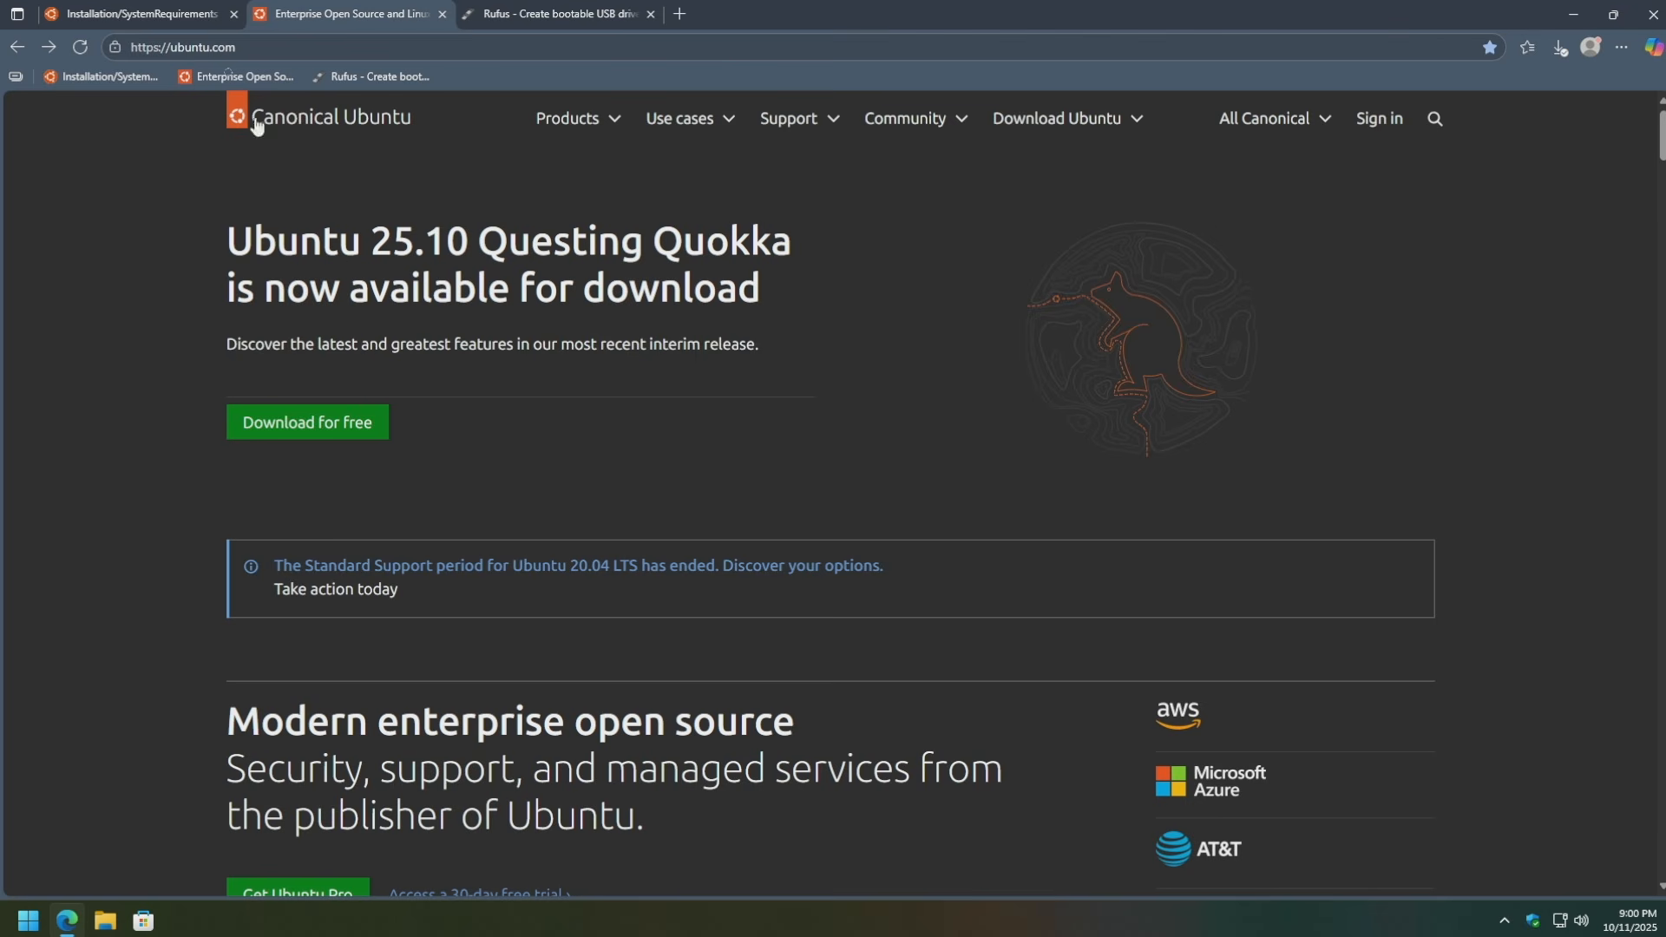
# Download the Ubuntu 25.10 desktop ISO for Intel or AMD 64-bit, then go to the Rufus tab.
pyautogui.click(300, 427)
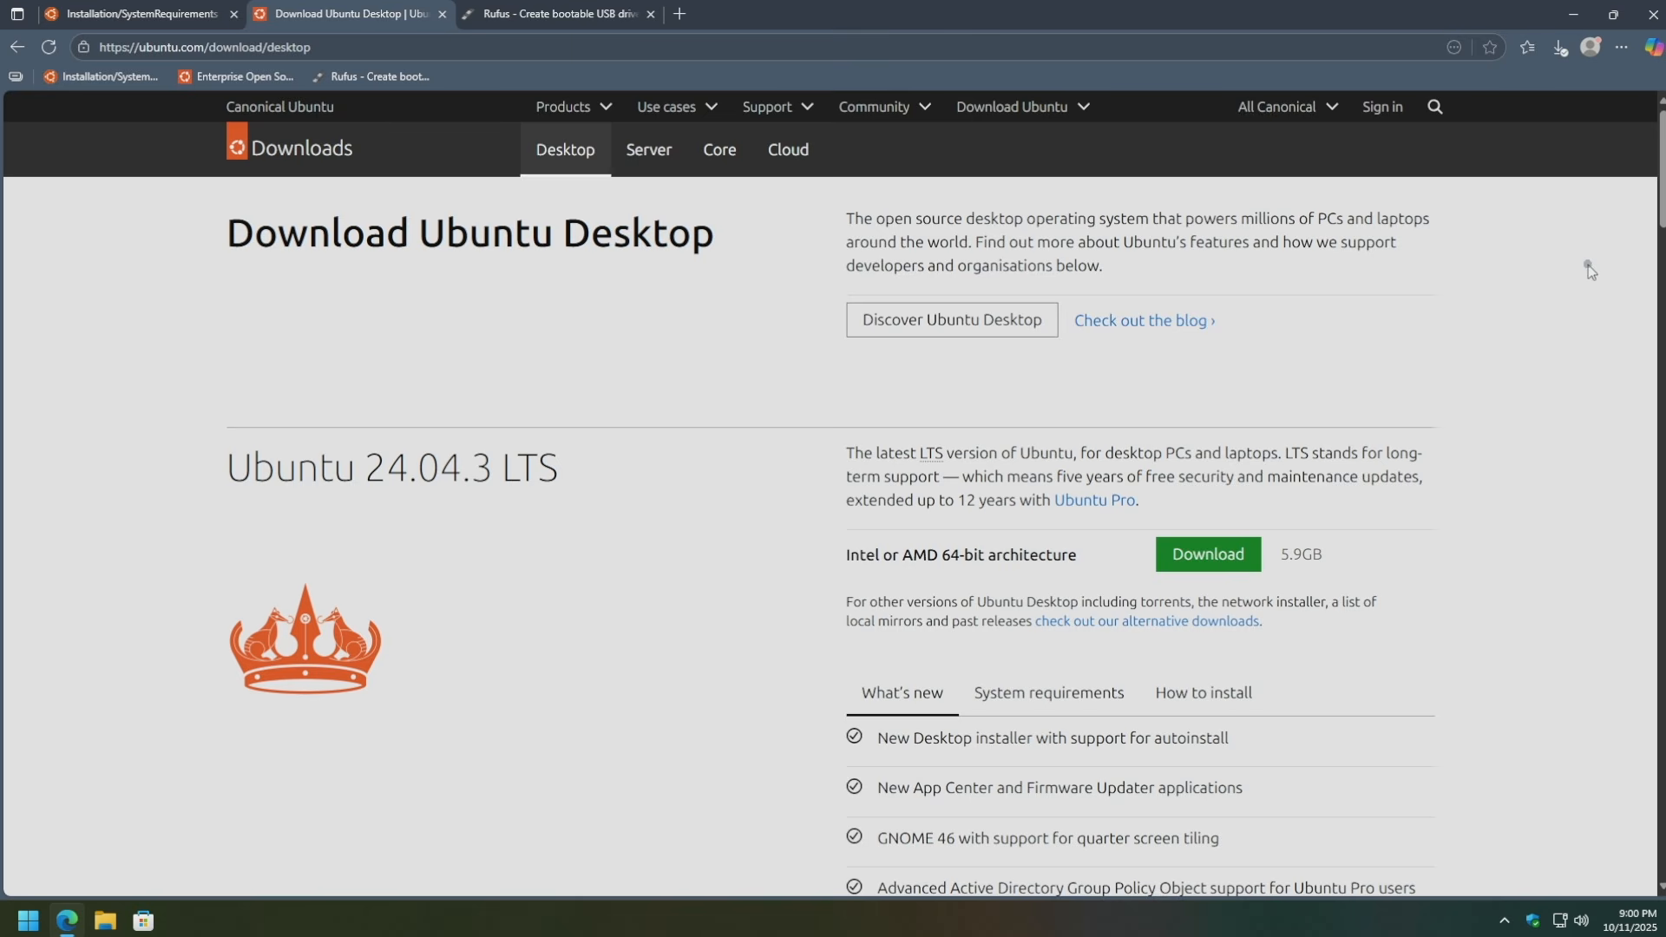
pyautogui.moveTo(1664, 146); pyautogui.dragTo(1591, 299)
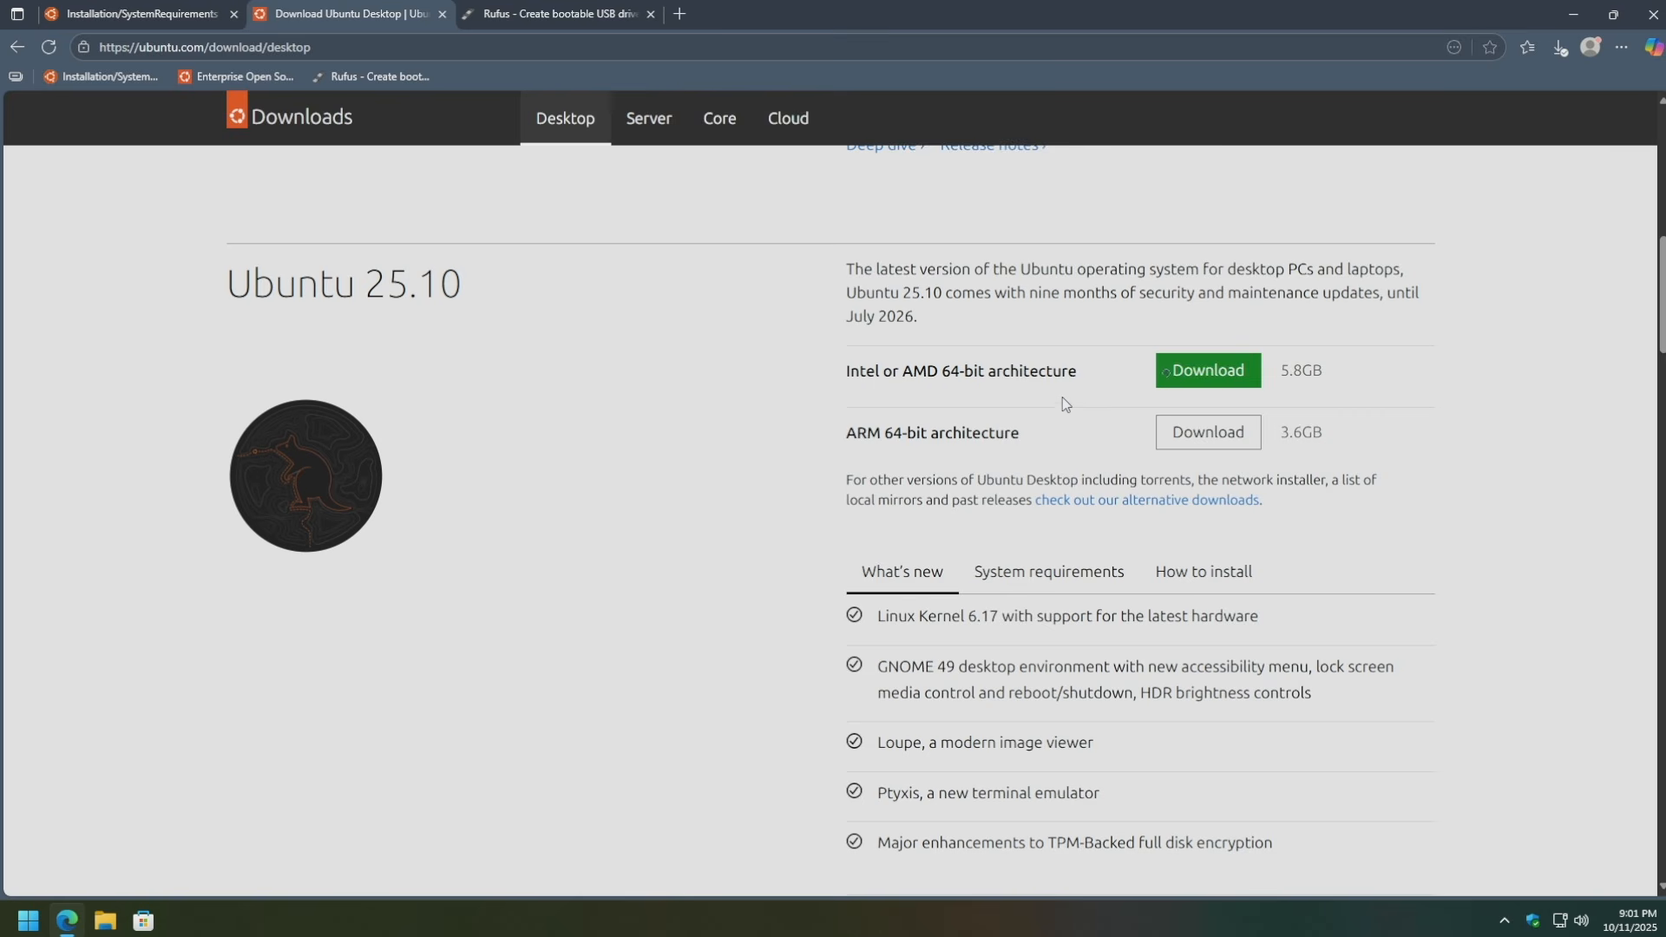
pyautogui.click(1189, 373)
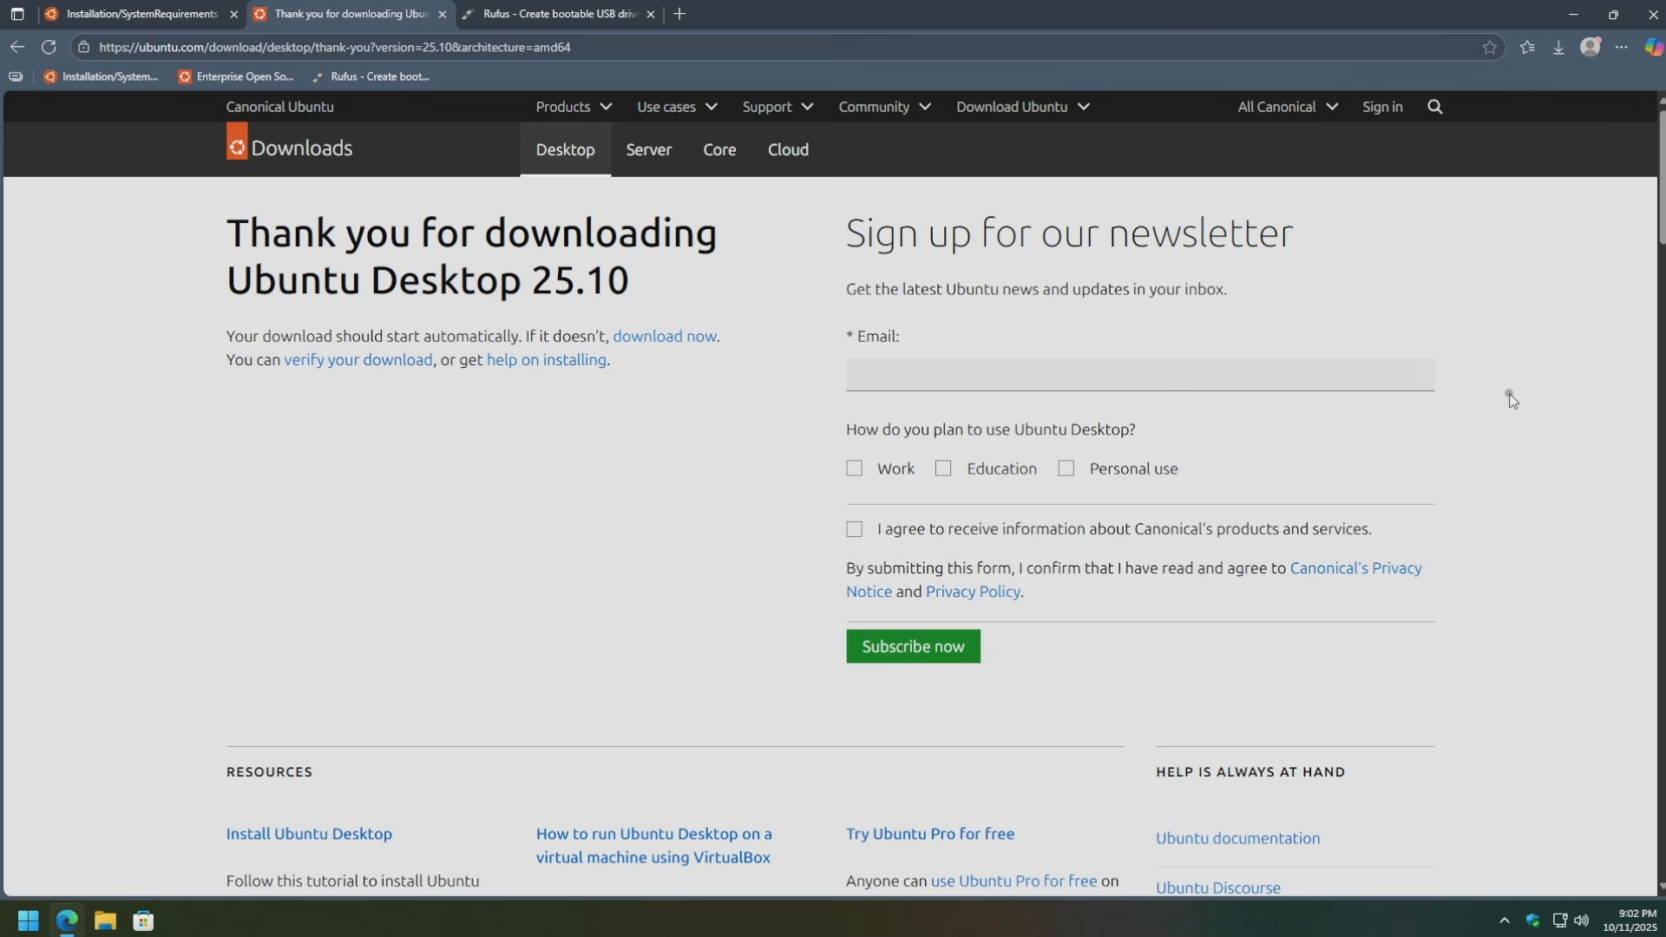
pyautogui.click(540, 20)
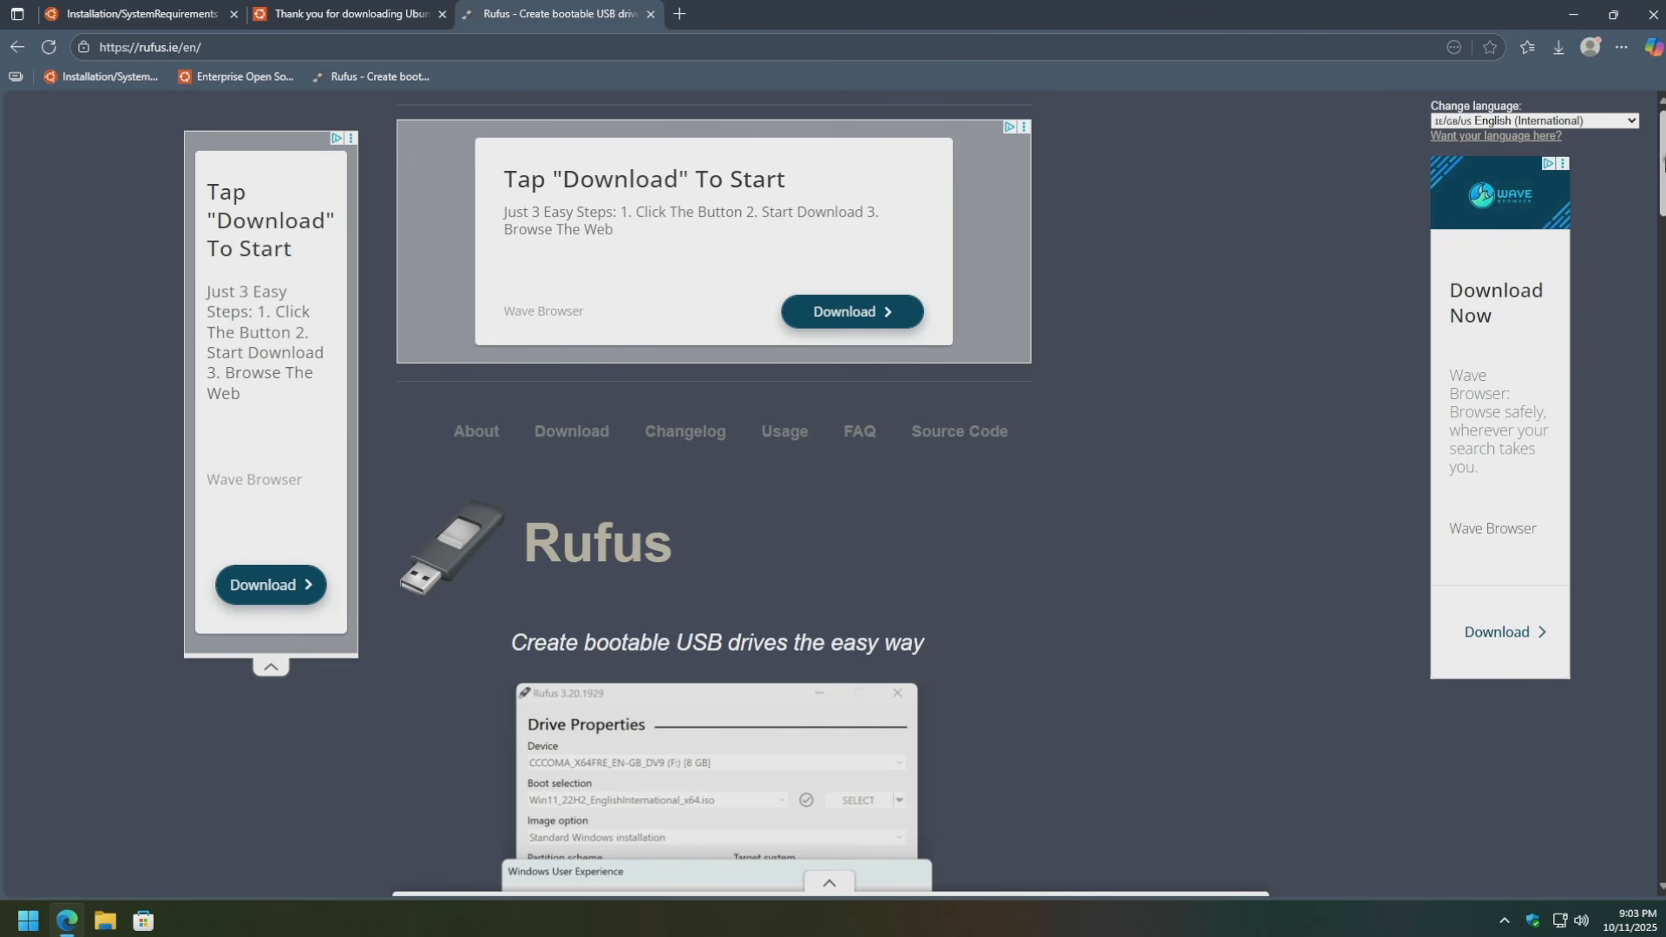
# Scroll to Latest releases and download rufus-4.11.exe, the standard Windows x64 build.
pyautogui.moveTo(1656, 169); pyautogui.dragTo(1648, 337)
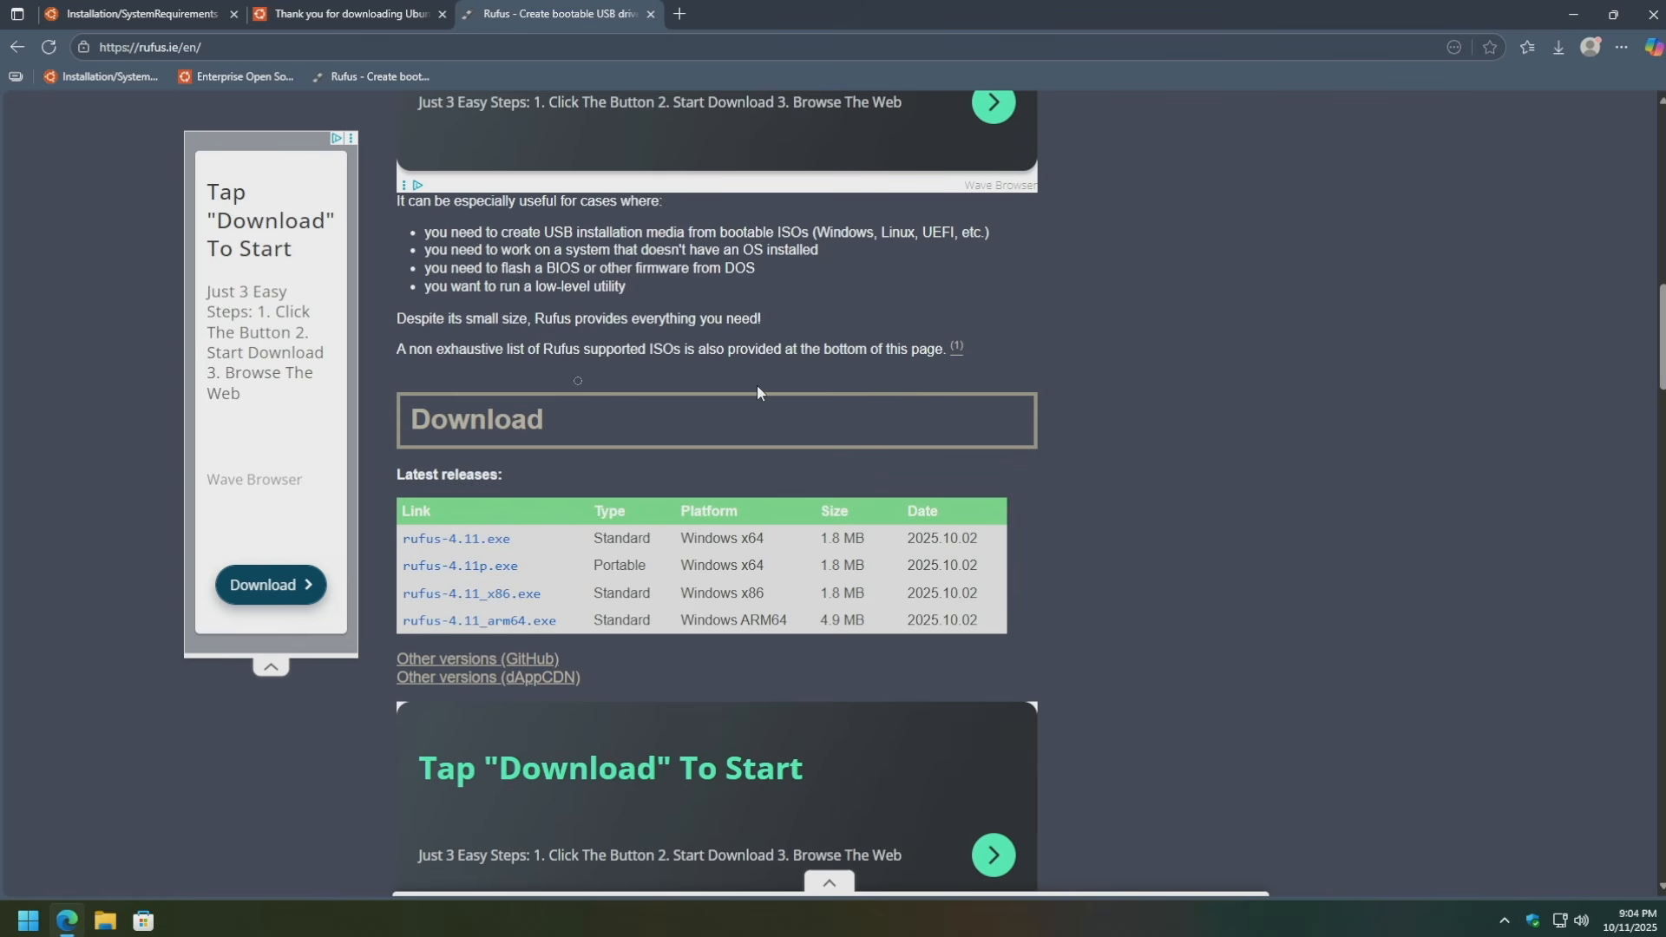
pyautogui.moveTo(512, 474); pyautogui.dragTo(396, 474)
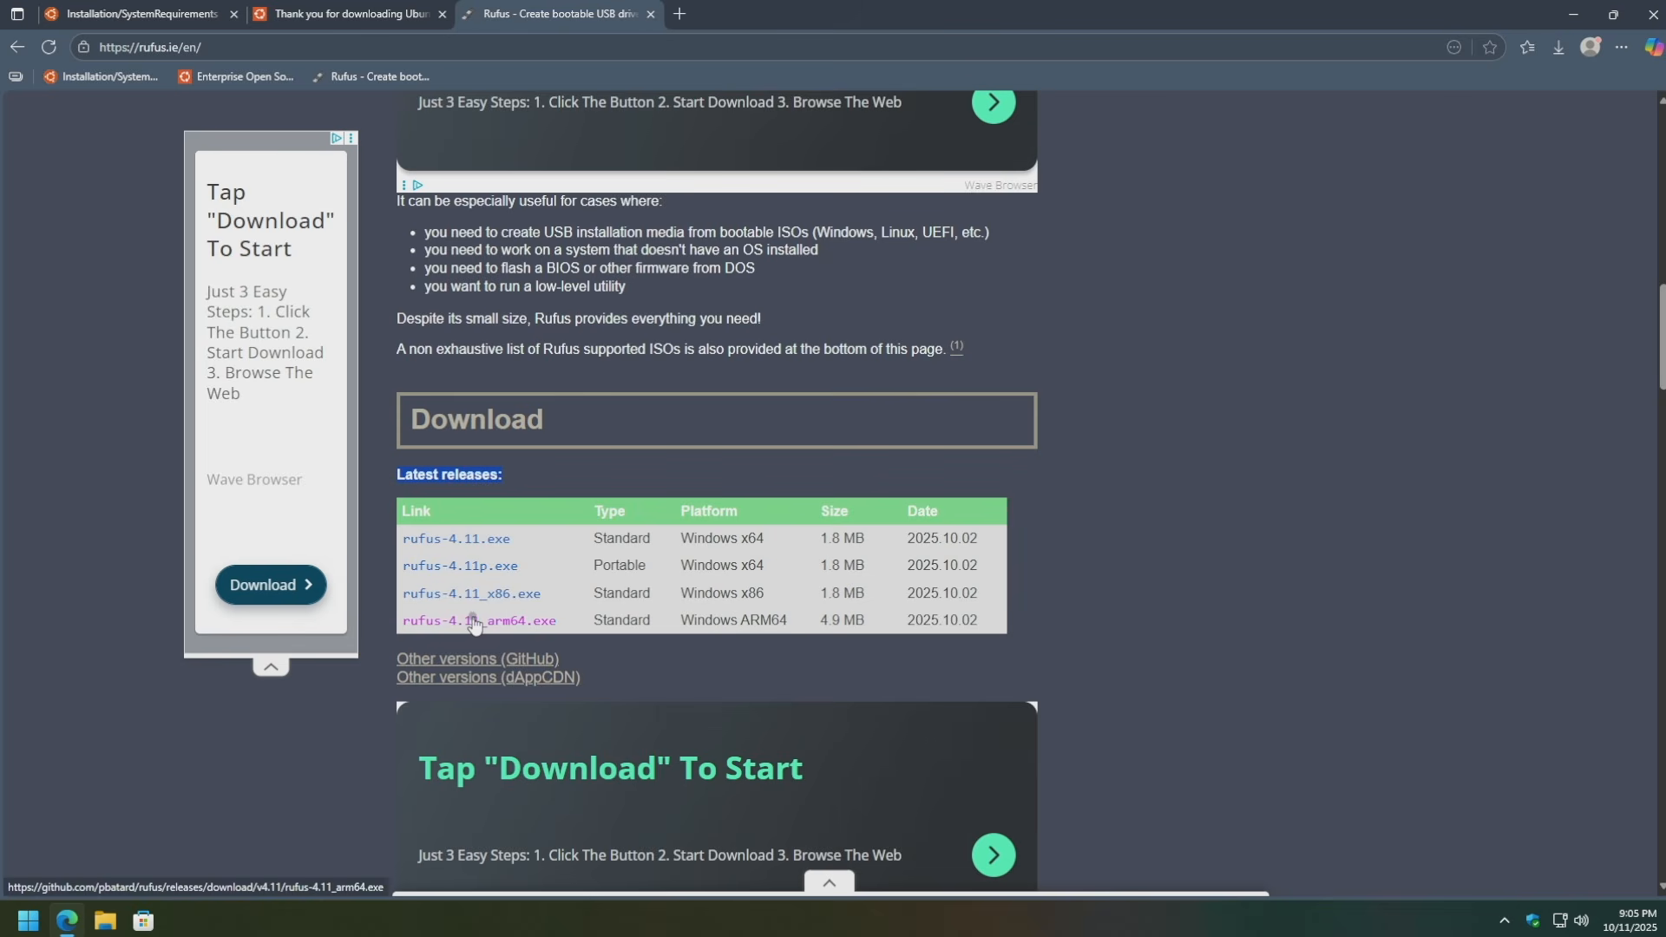
pyautogui.click(1238, 503)
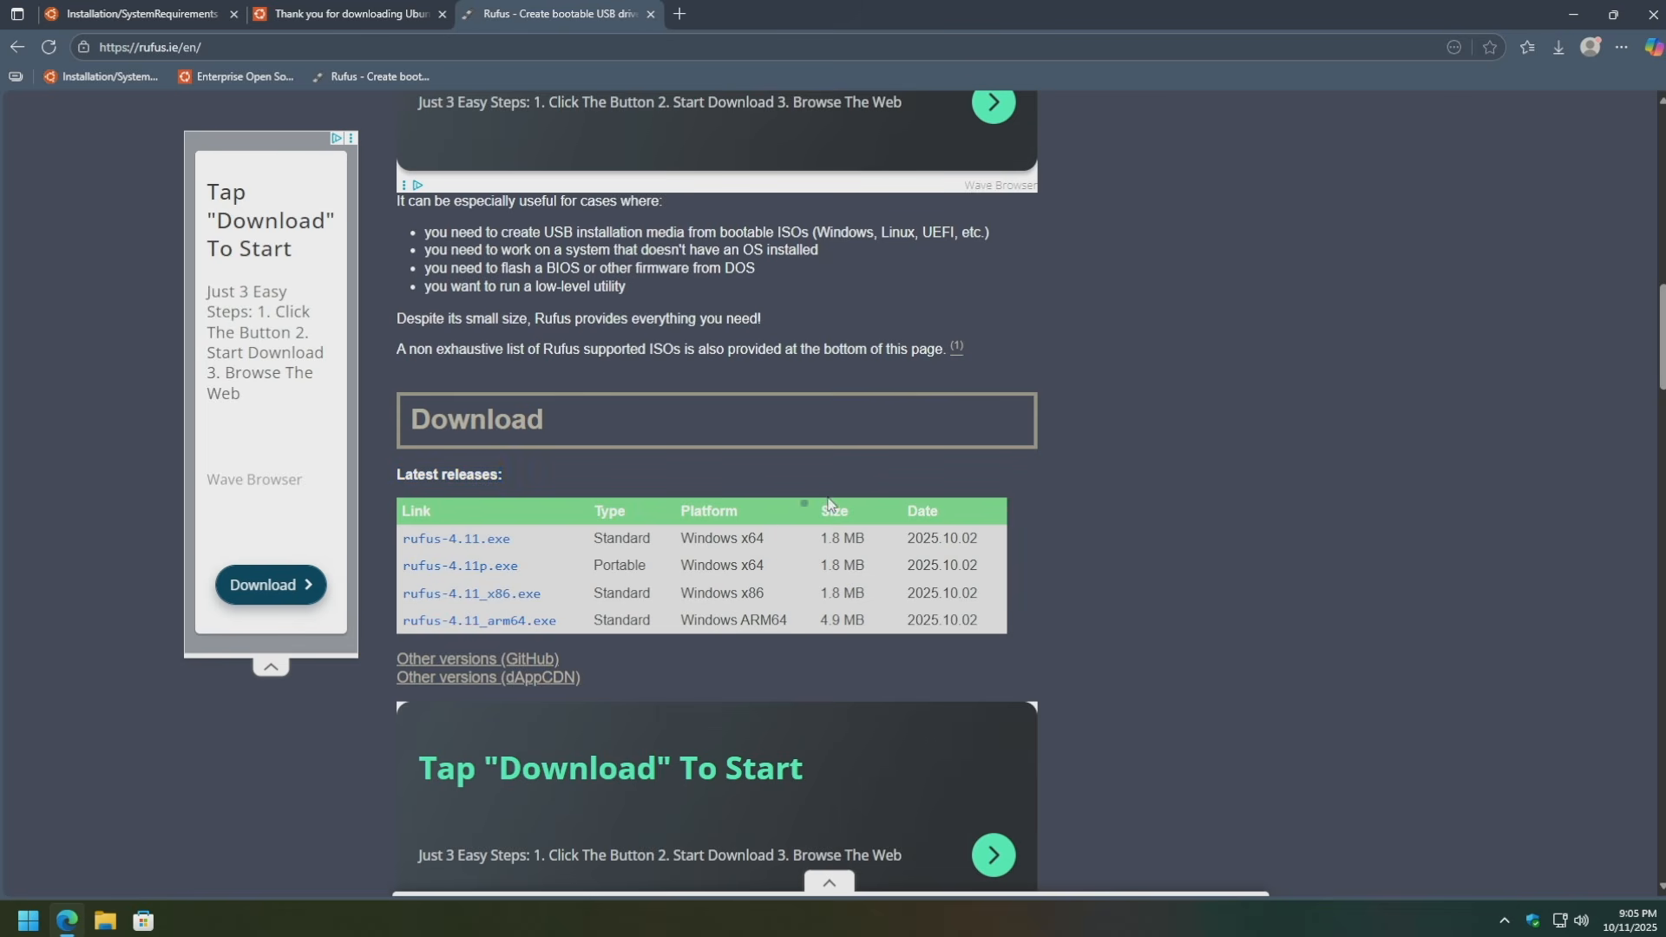
pyautogui.moveTo(773, 540); pyautogui.dragTo(595, 544)
pyautogui.click(595, 545)
pyautogui.click(483, 539)
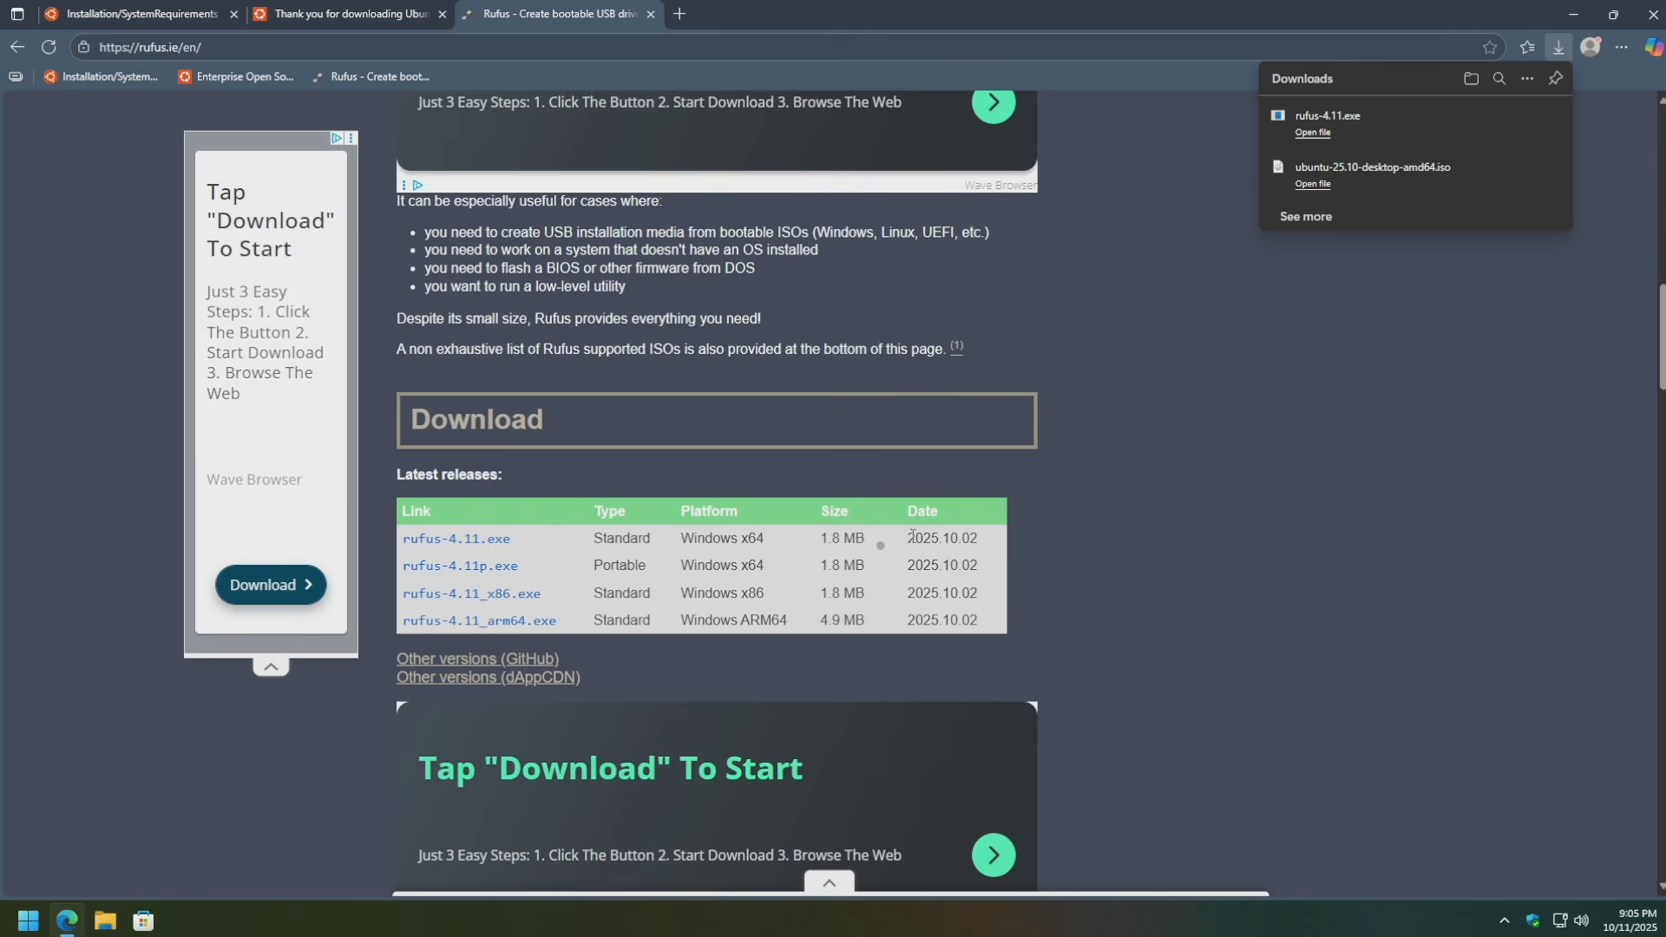
# Highlight the download sizes: 1.8 MB for rufus-4.11.exe and 4.9 MB for ARM64.
pyautogui.moveTo(868, 540); pyautogui.dragTo(805, 544)
pyautogui.click(804, 544)
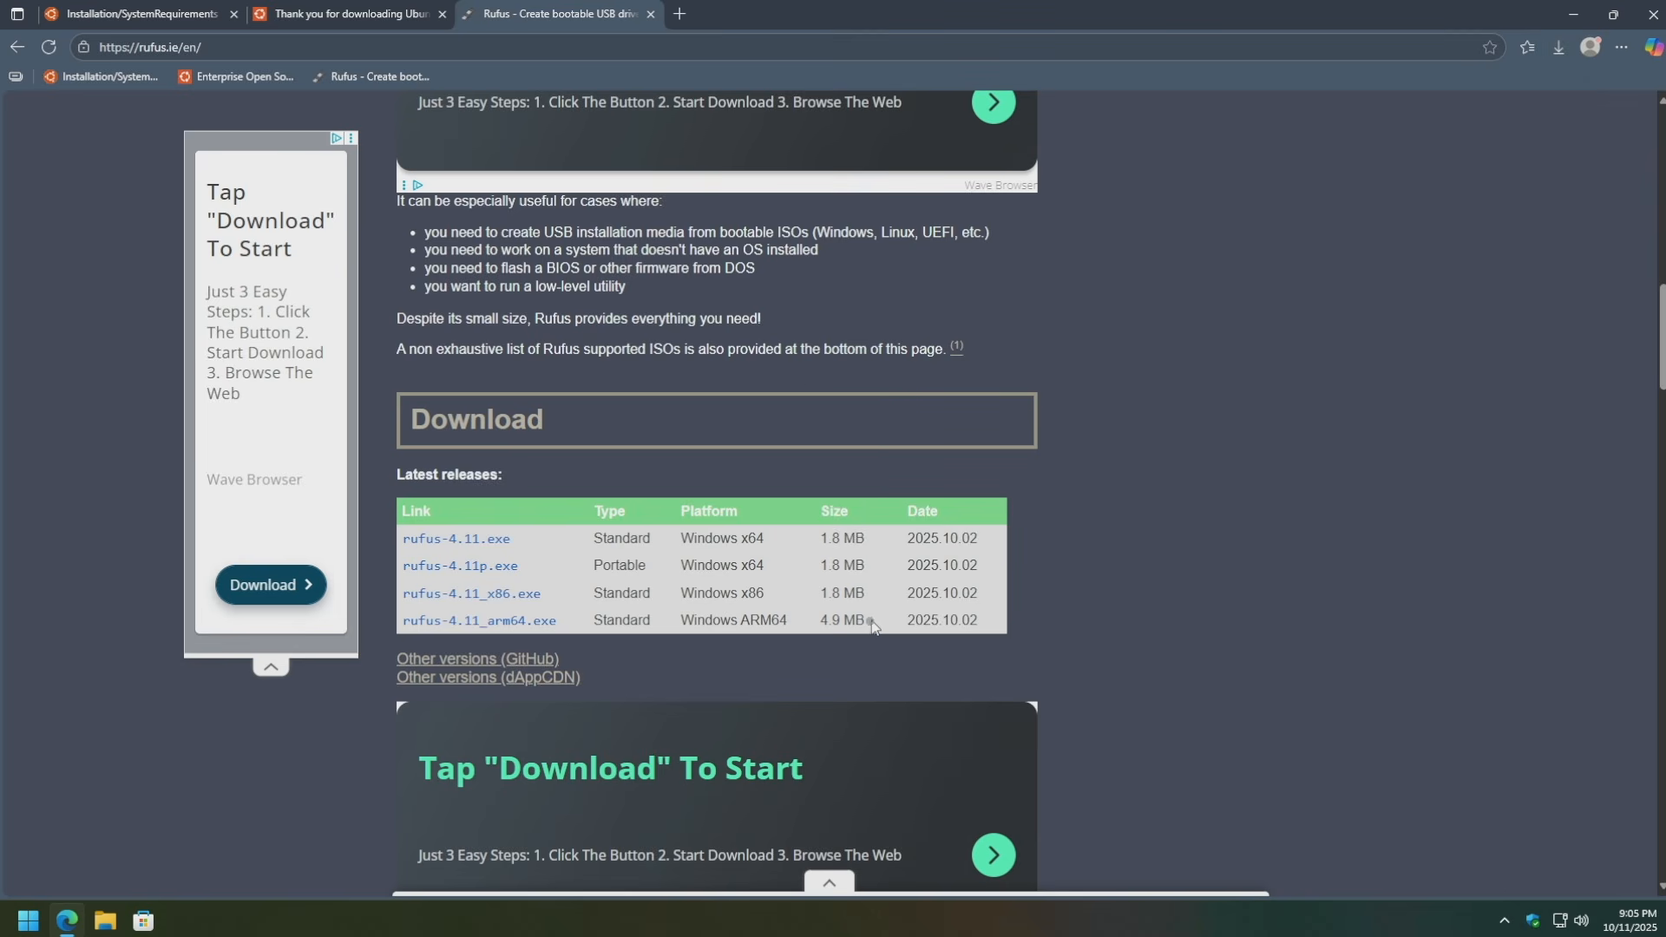
pyautogui.moveTo(871, 625); pyautogui.dragTo(799, 627)
pyautogui.click(1075, 615)
# Reveal rufus-4.11.exe in its Downloads folder from Edge's downloads list, then close Edge.
pyautogui.click(1554, 47)
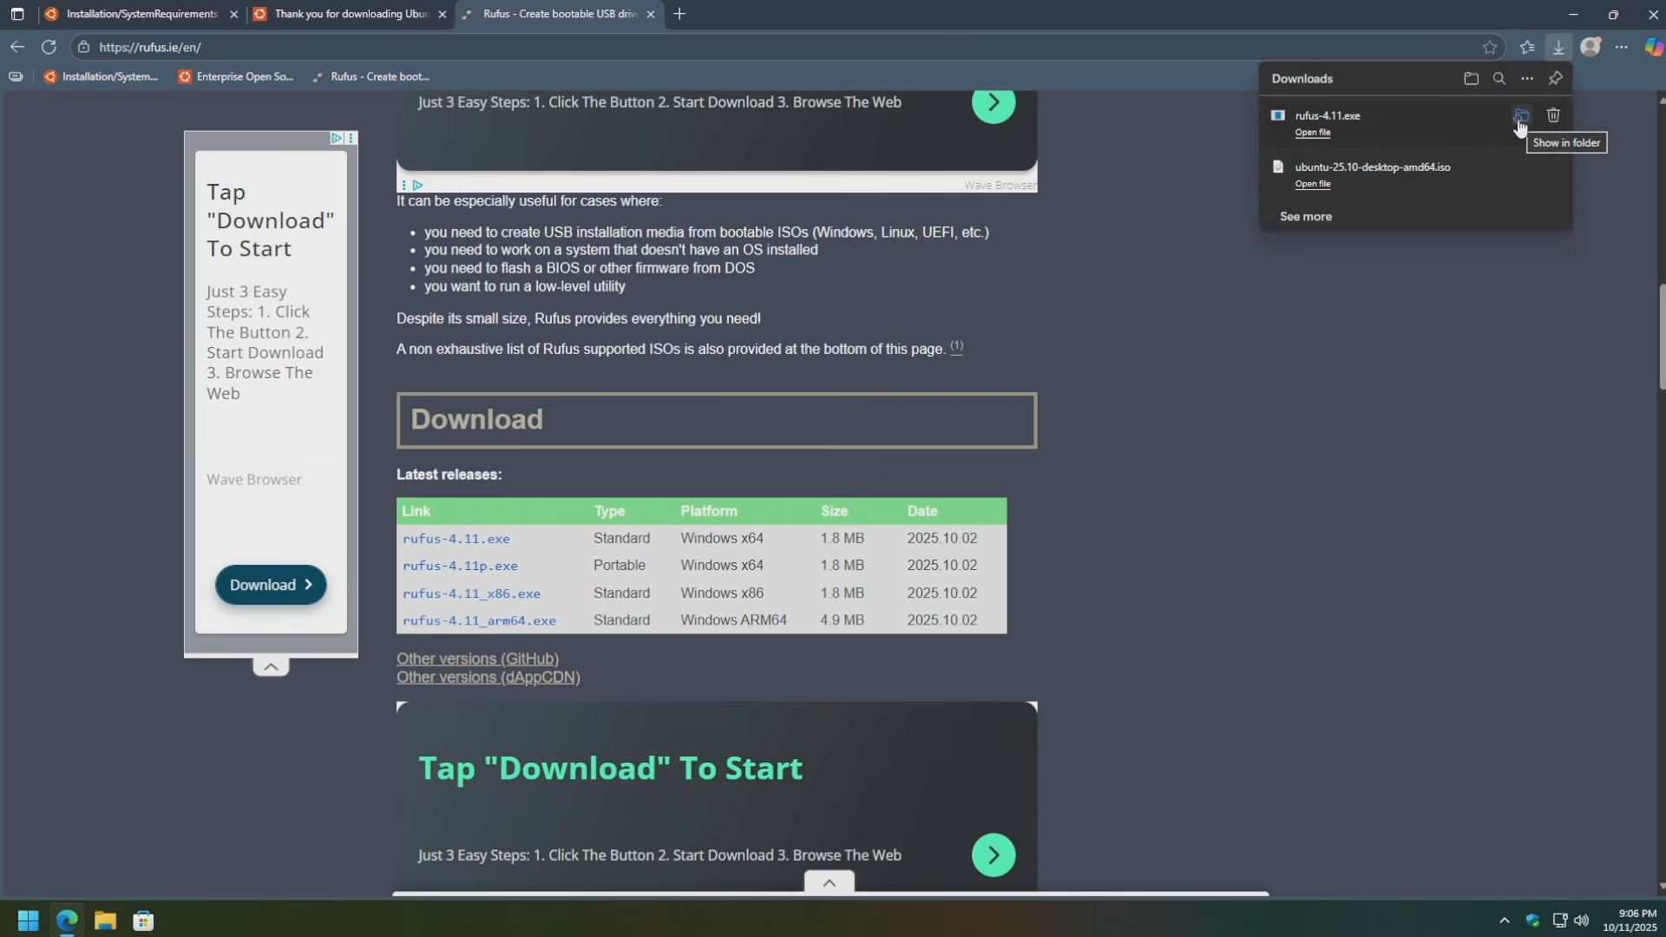
pyautogui.click(1520, 124)
pyautogui.click(1651, 7)
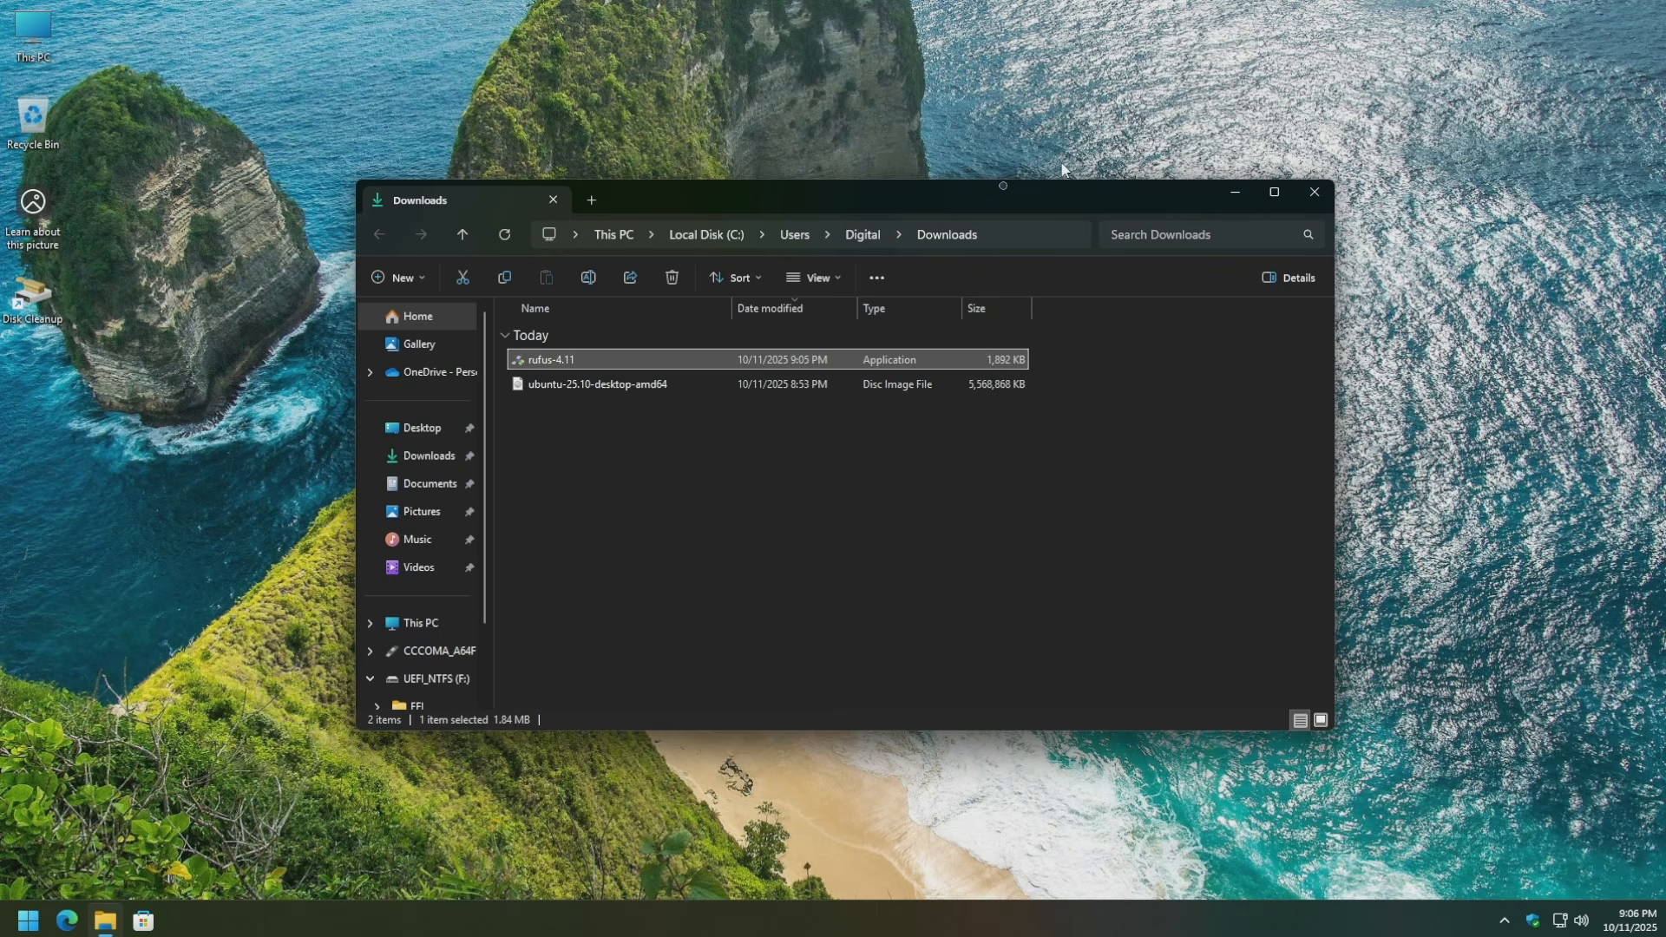
pyautogui.click(767, 522)
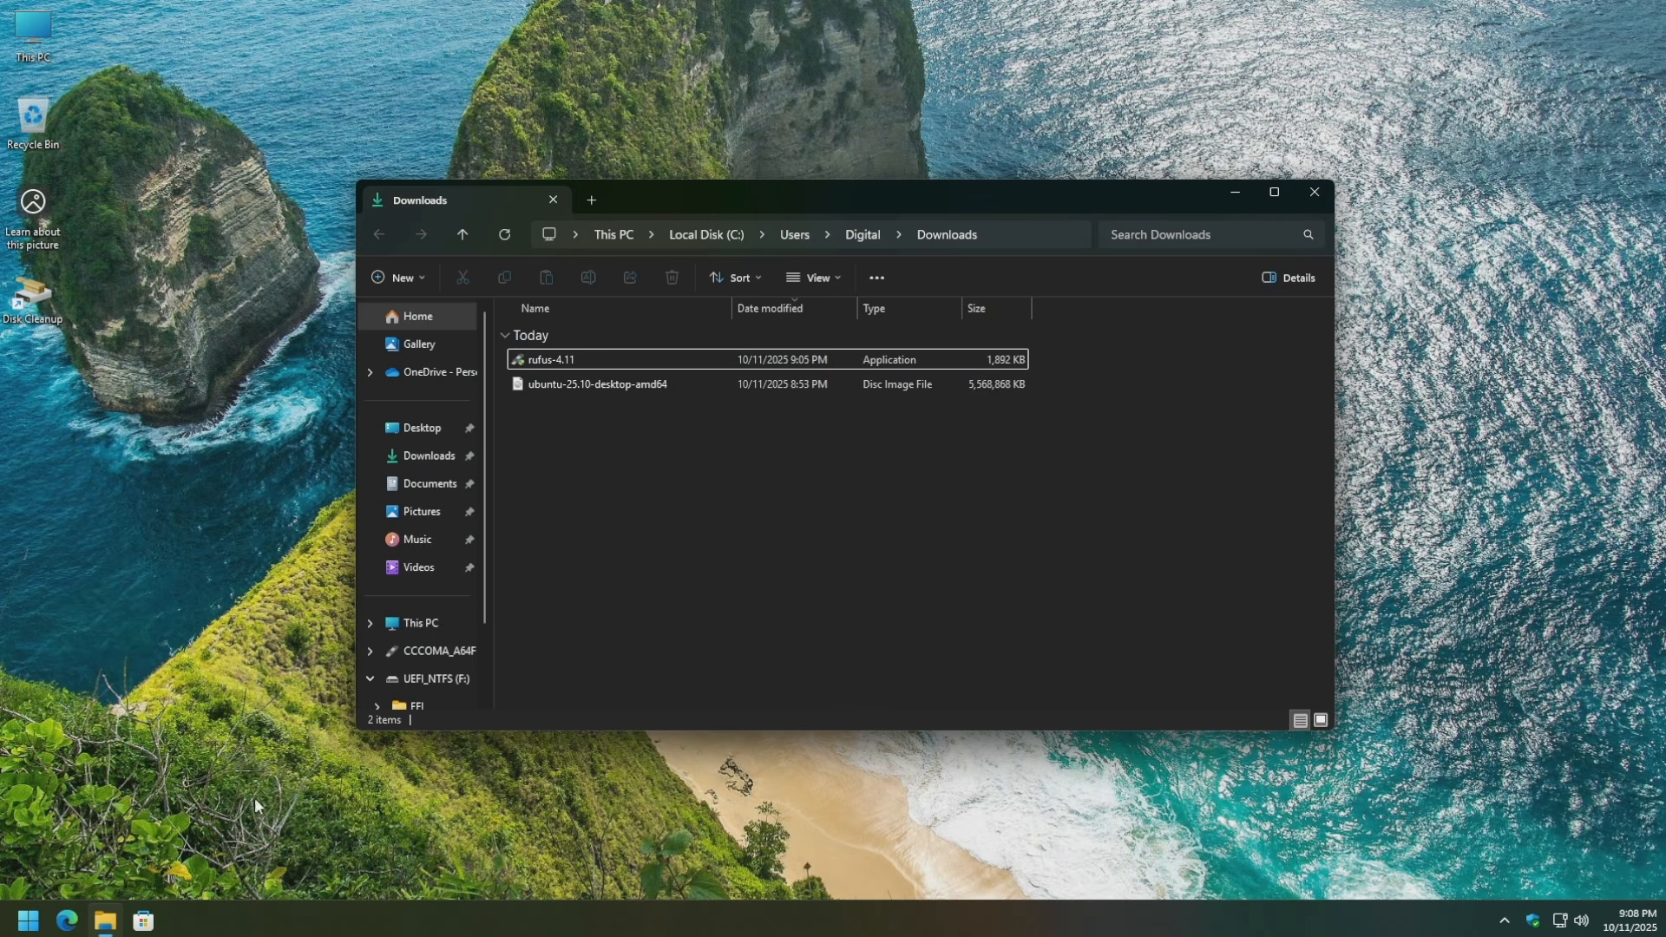
# Search 'auto' and switch 'Use AutoPlay for all media and devices' Off, then close Settings.
pyautogui.click(28, 920)
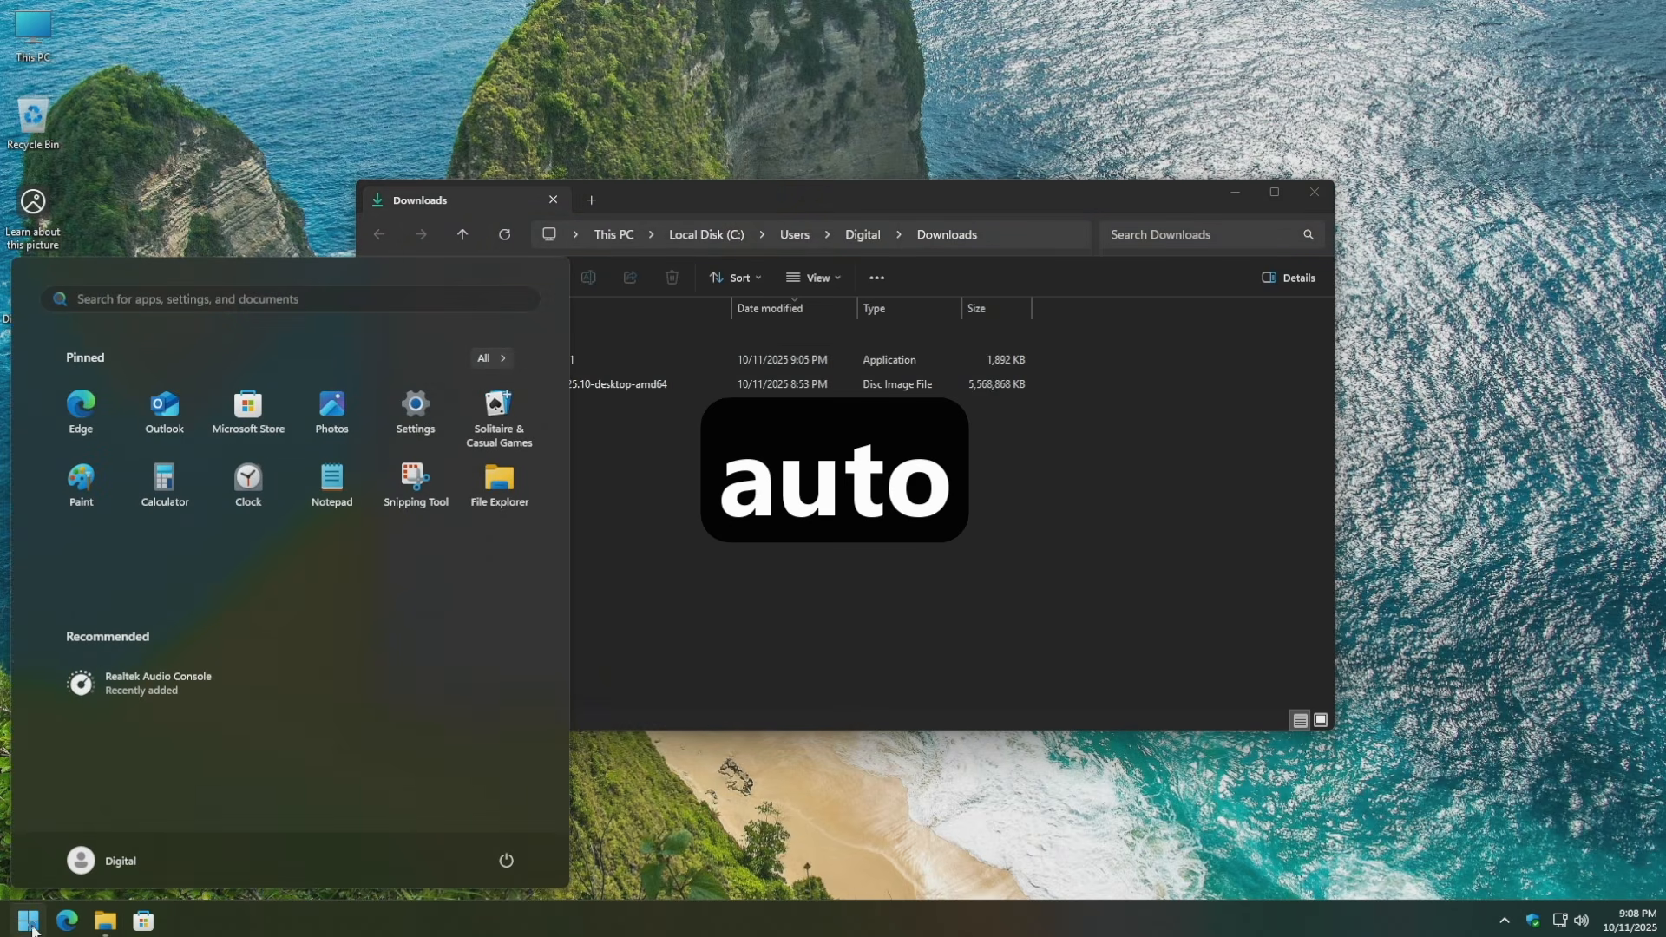
pyautogui.write('auto')
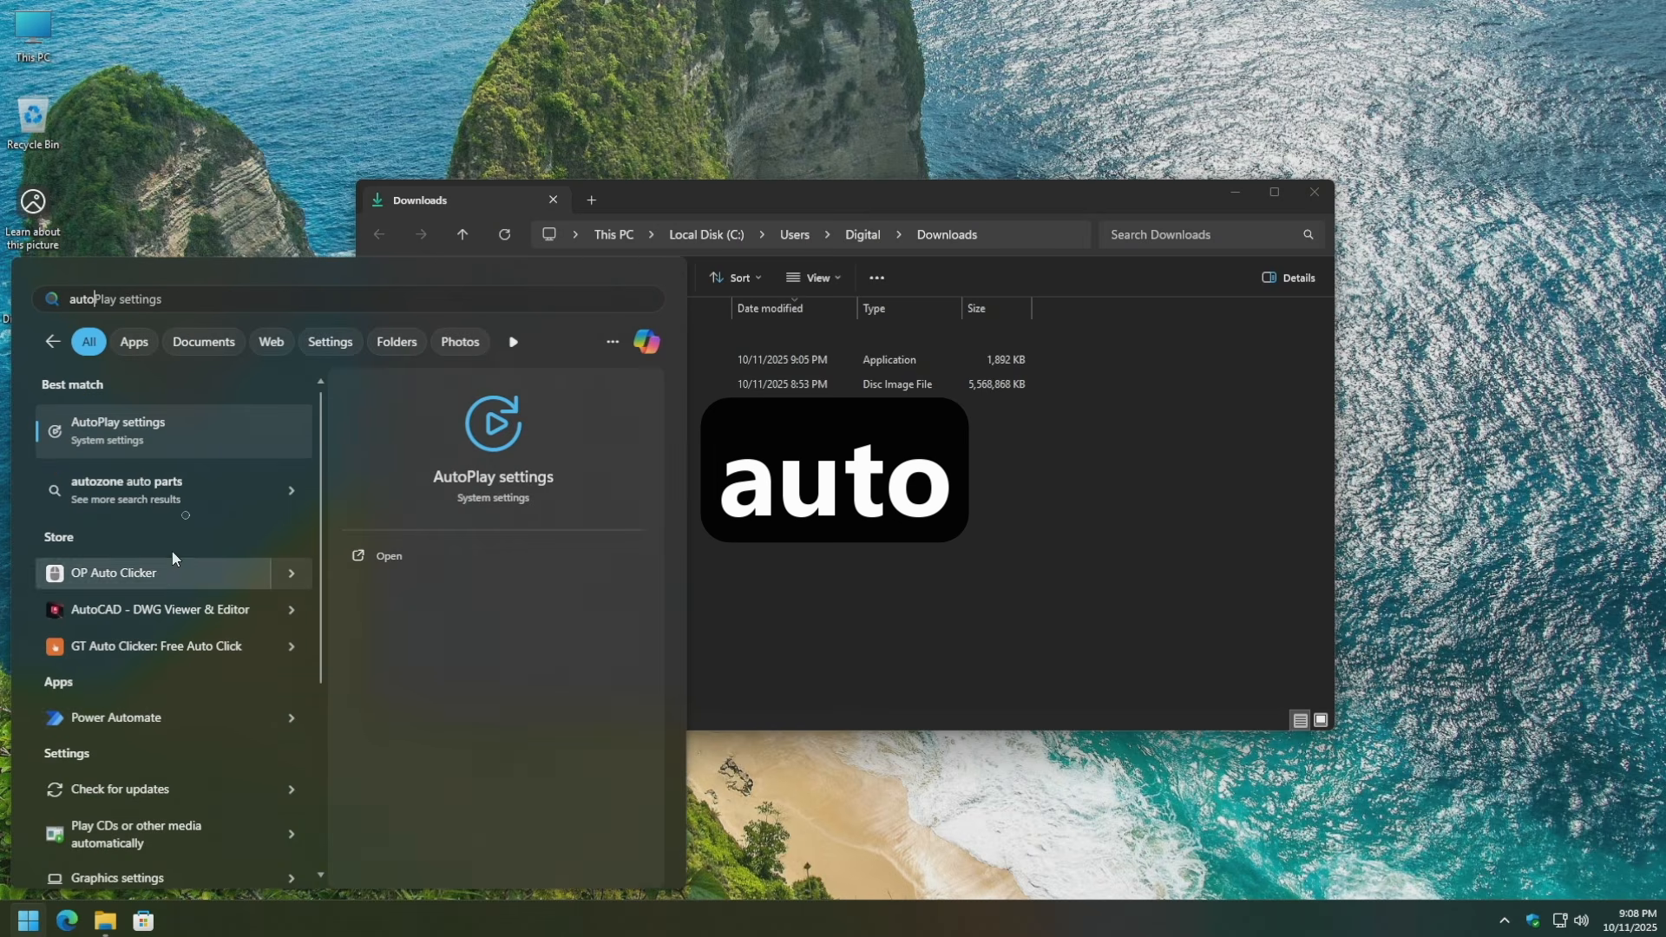
pyautogui.click(120, 431)
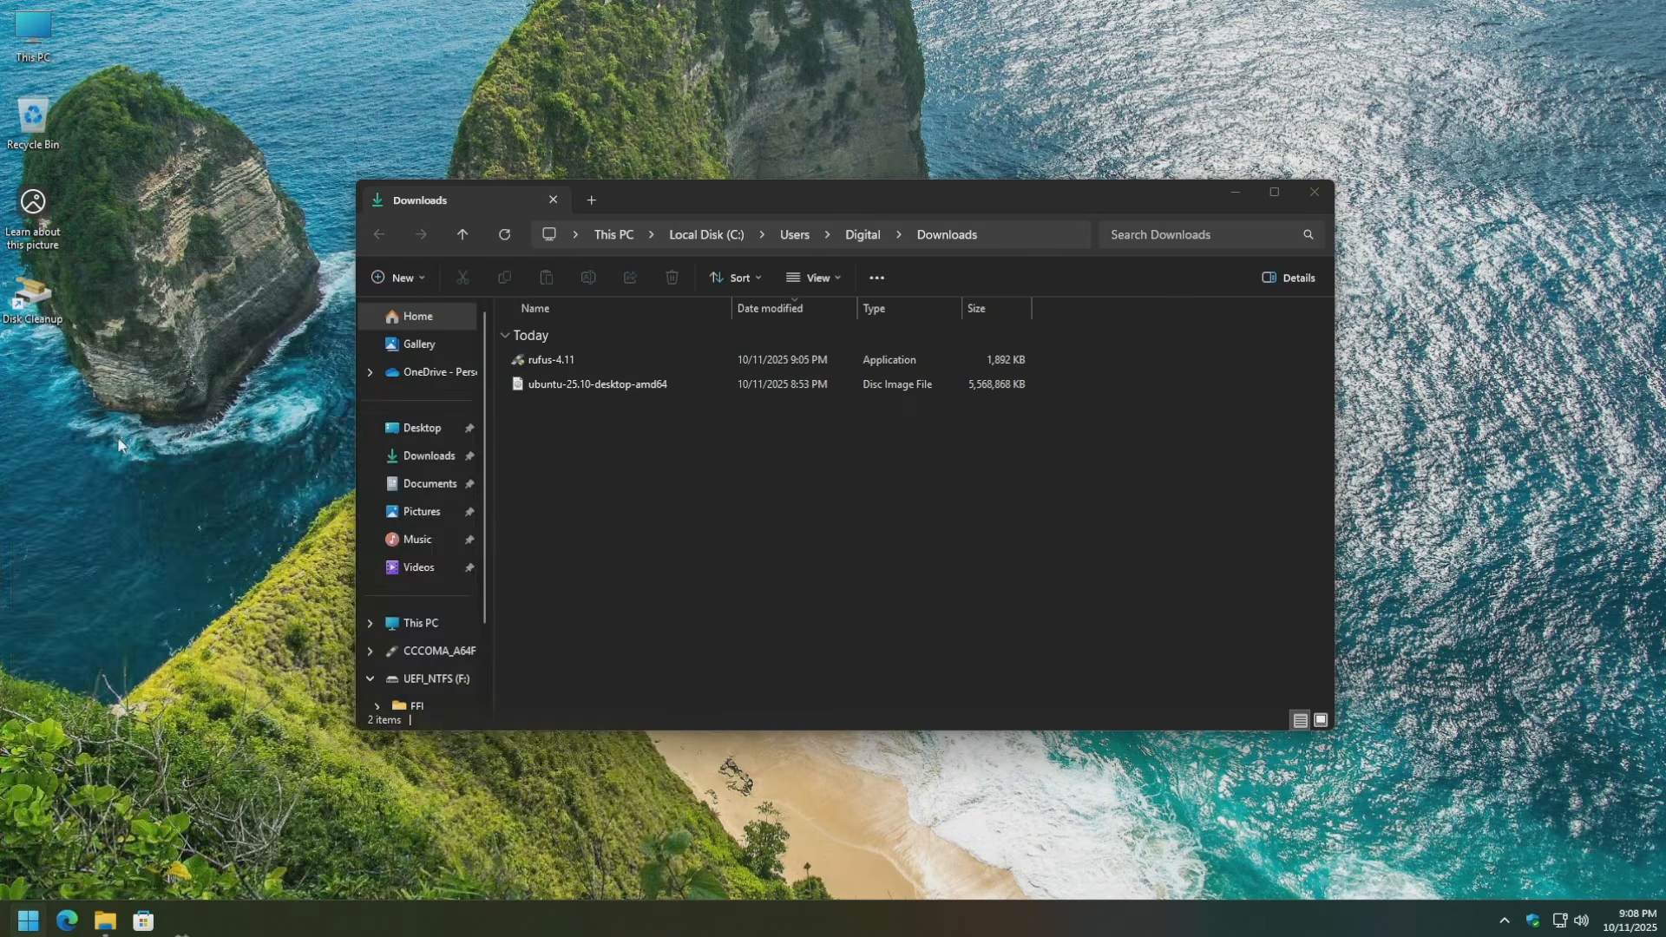
pyautogui.click(549, 141)
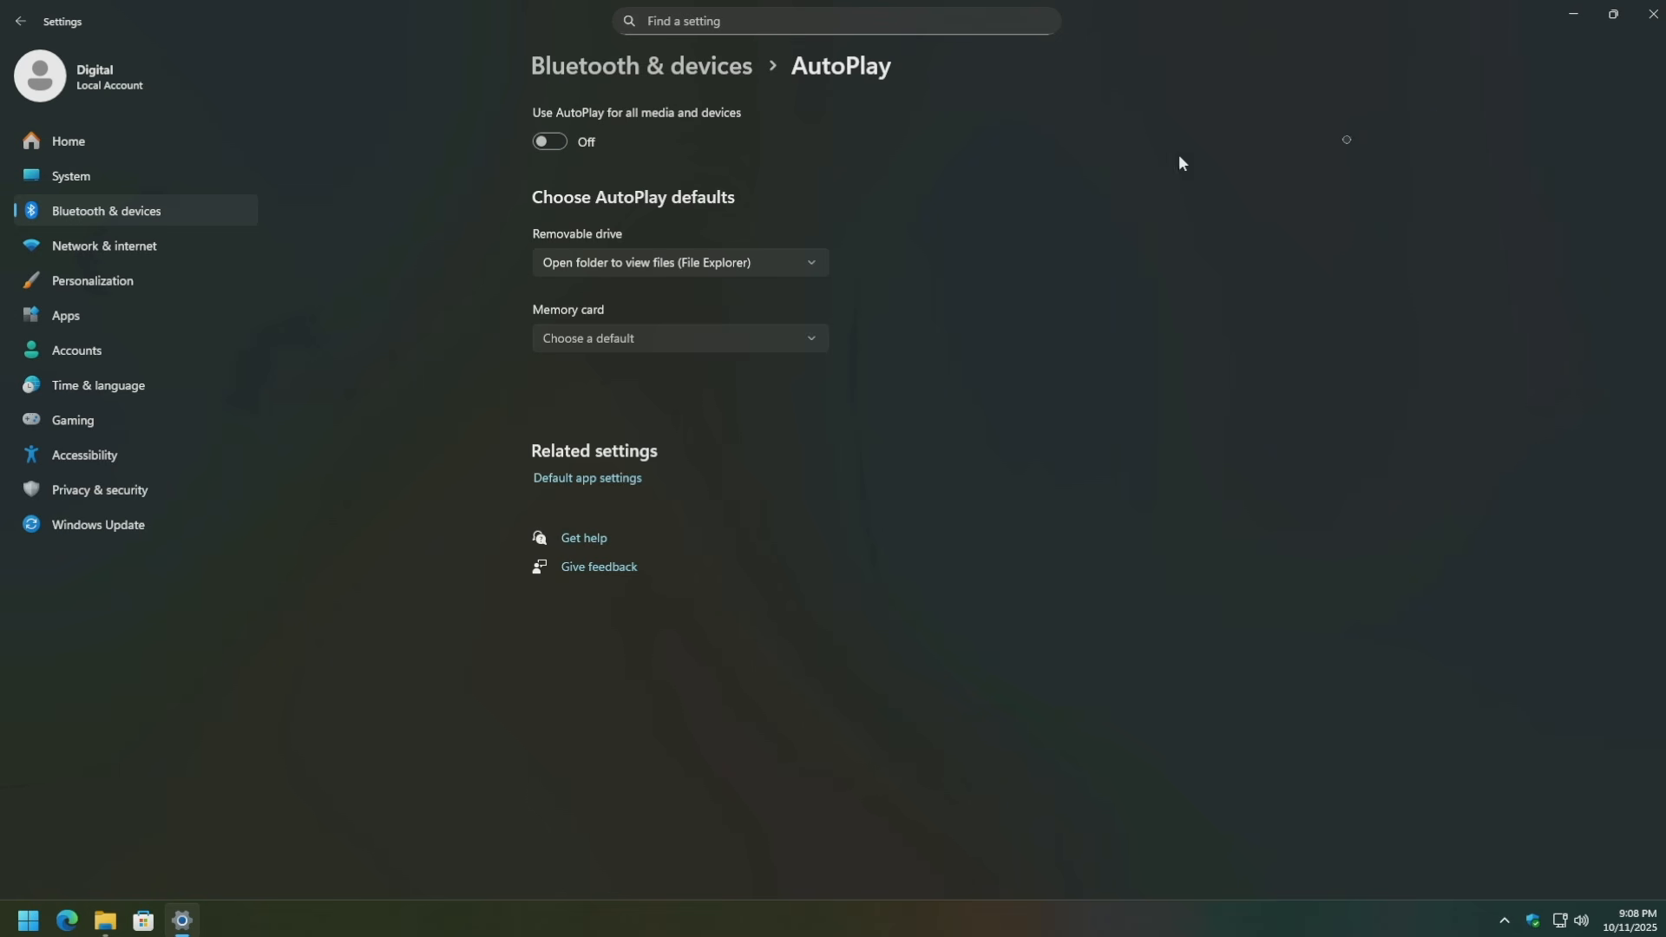
pyautogui.click(1653, 13)
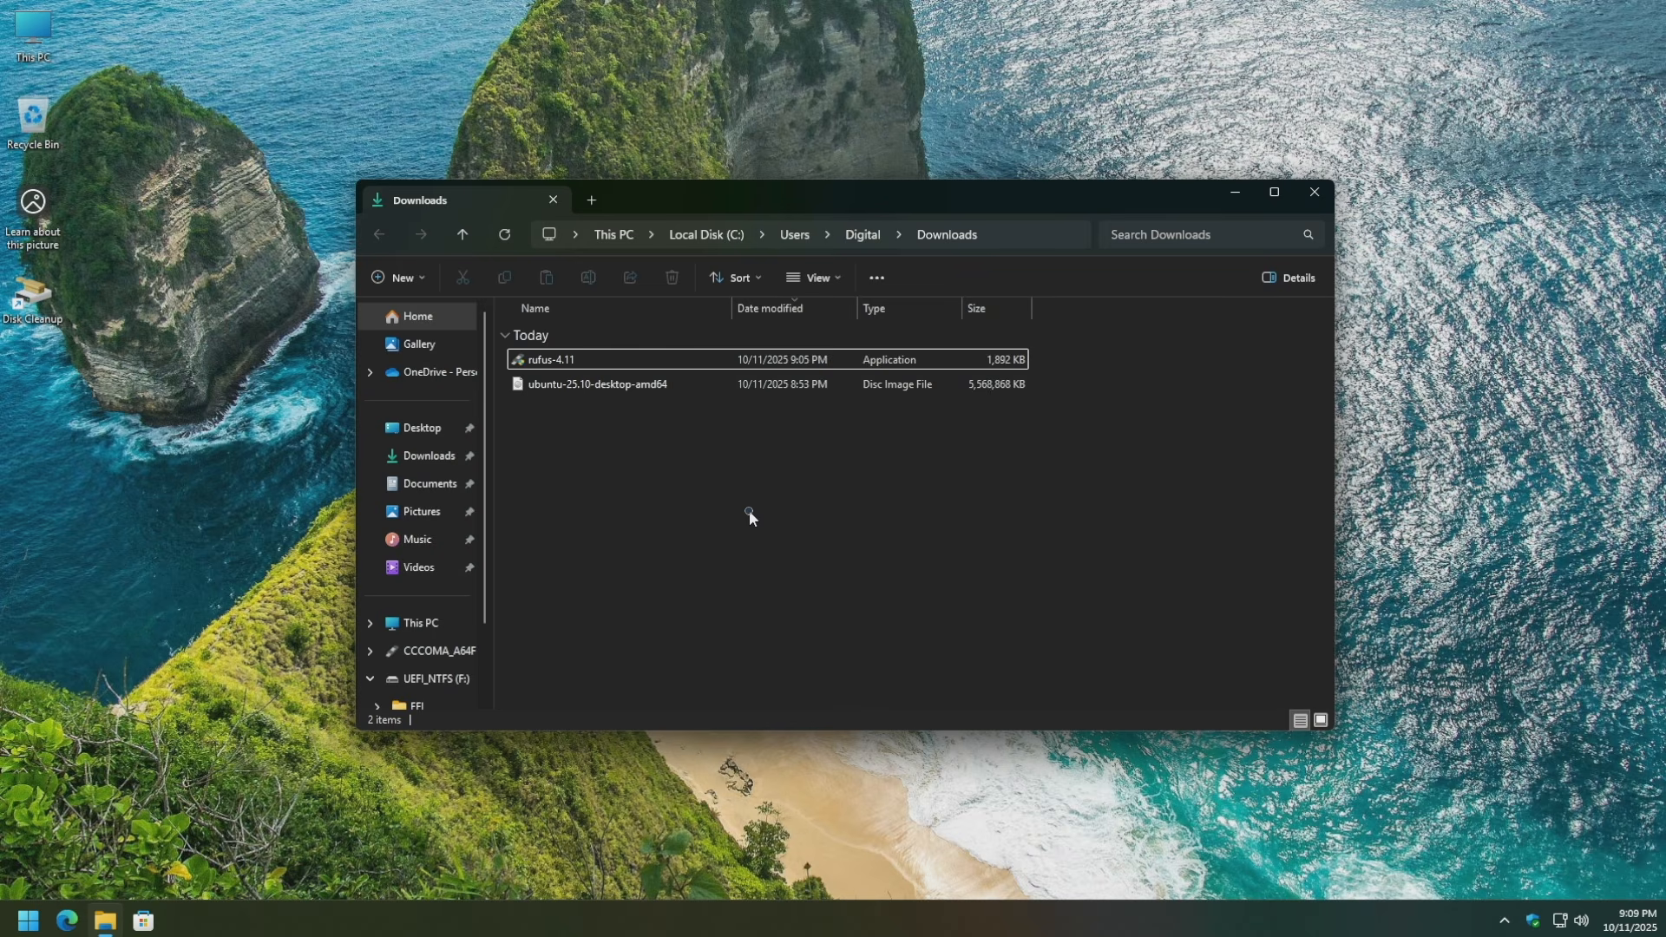
# Turn Real-time protection Off in Virus & threat protection settings, approving the UAC prompt.
pyautogui.click(21, 925)
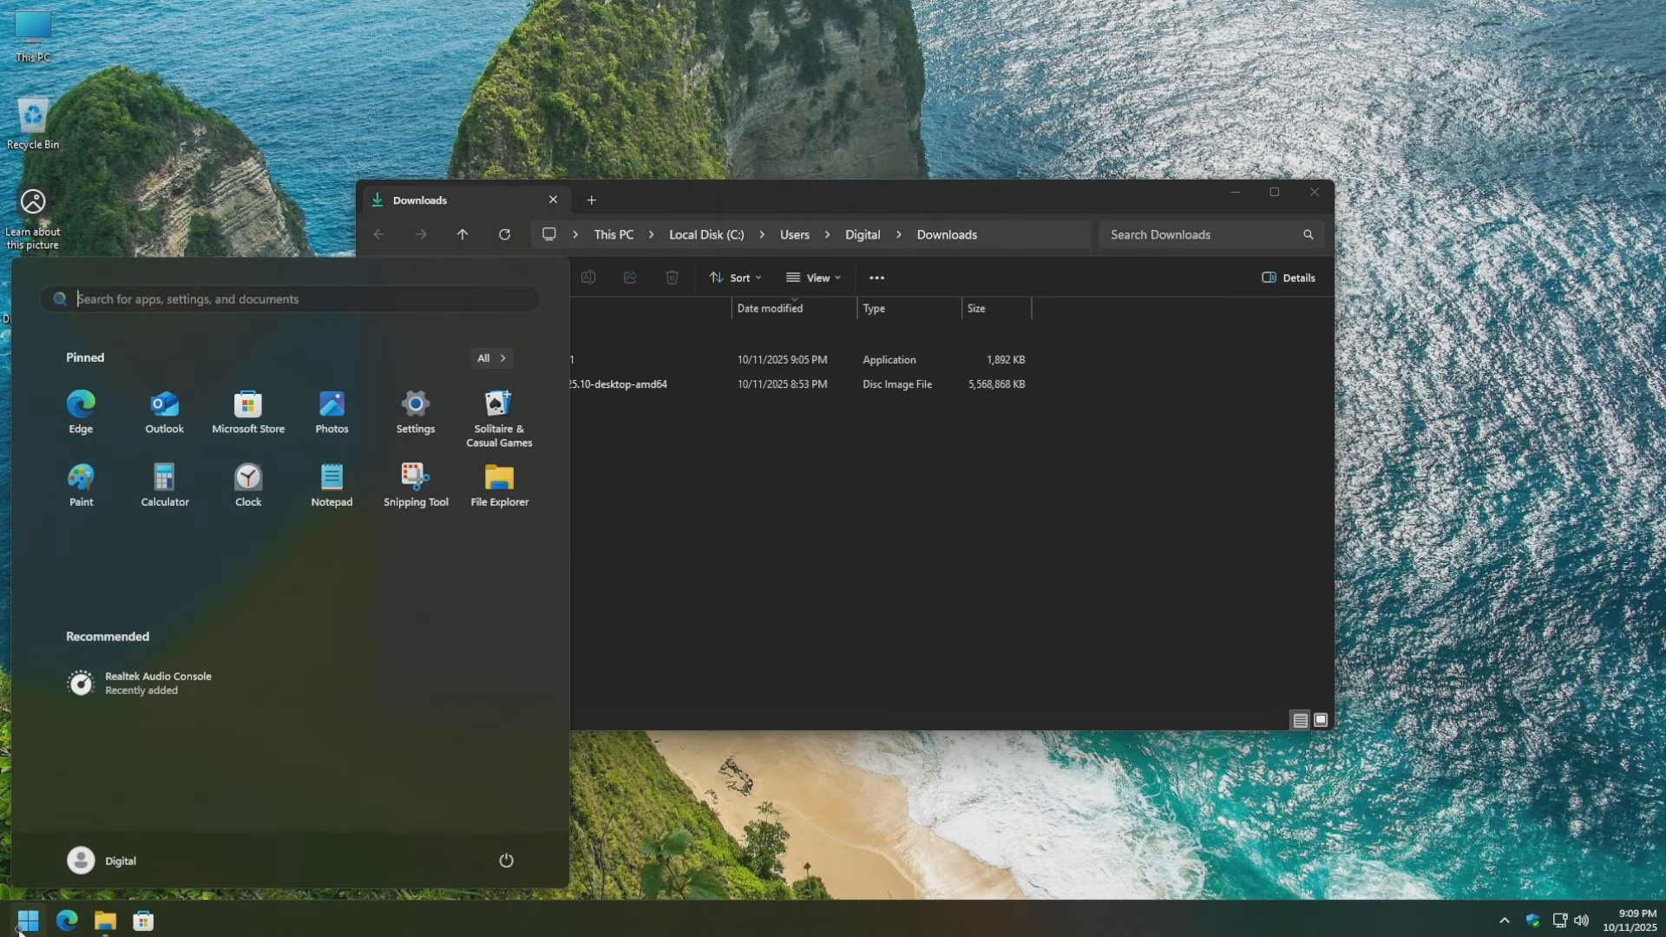
pyautogui.write('security')
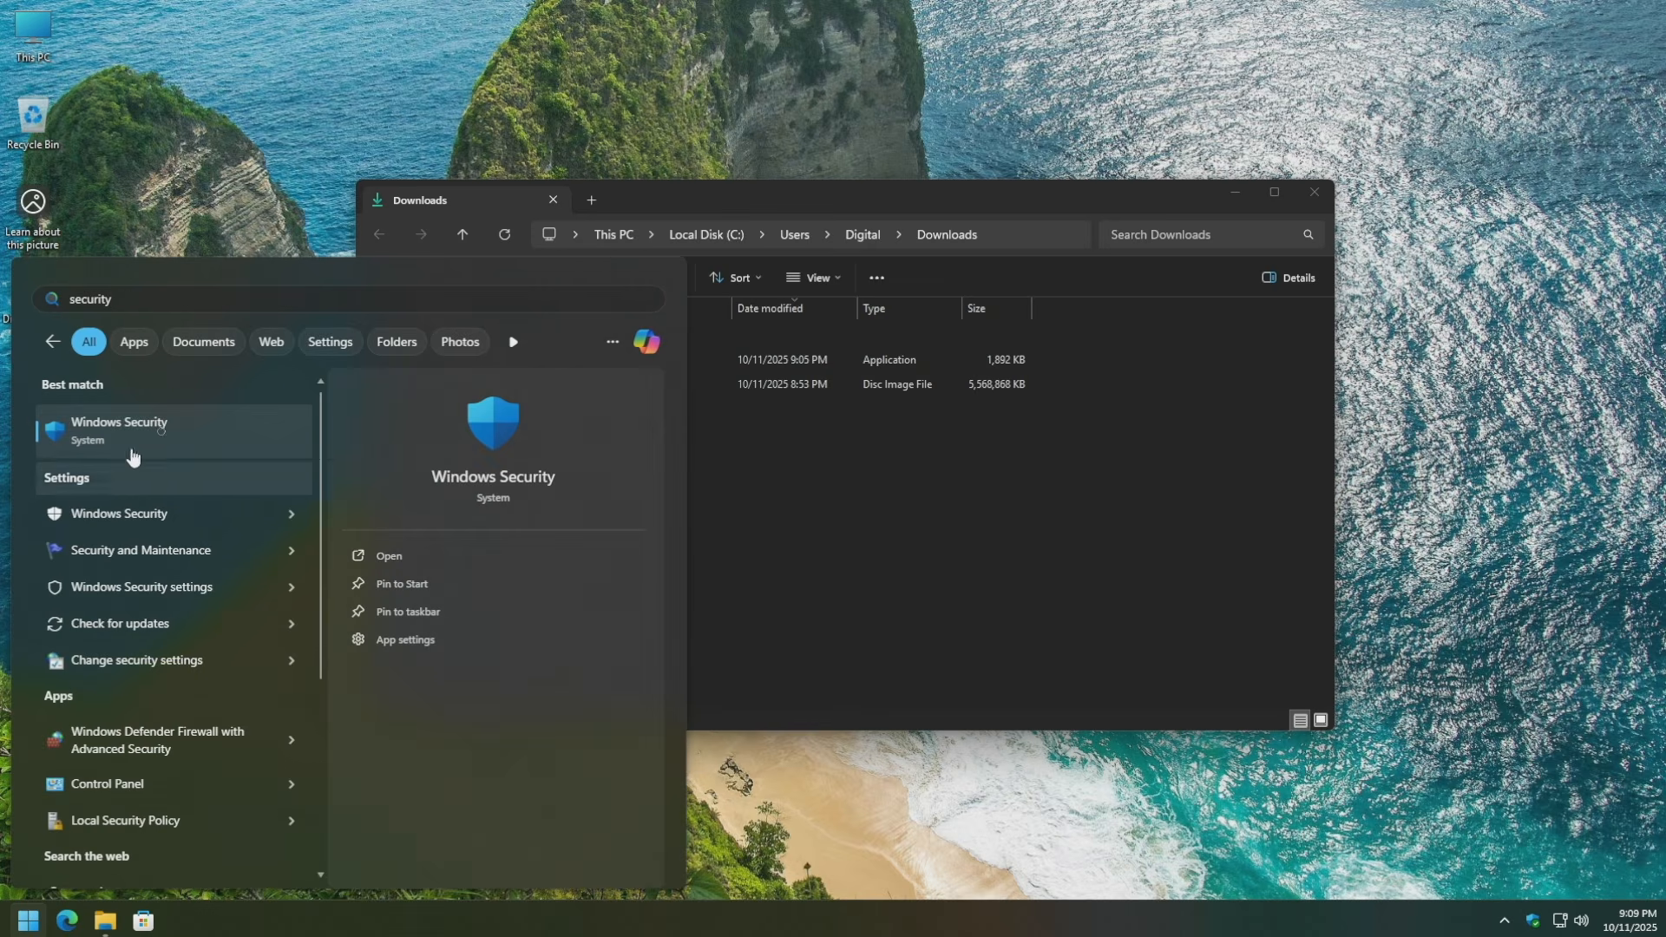
pyautogui.click(159, 432)
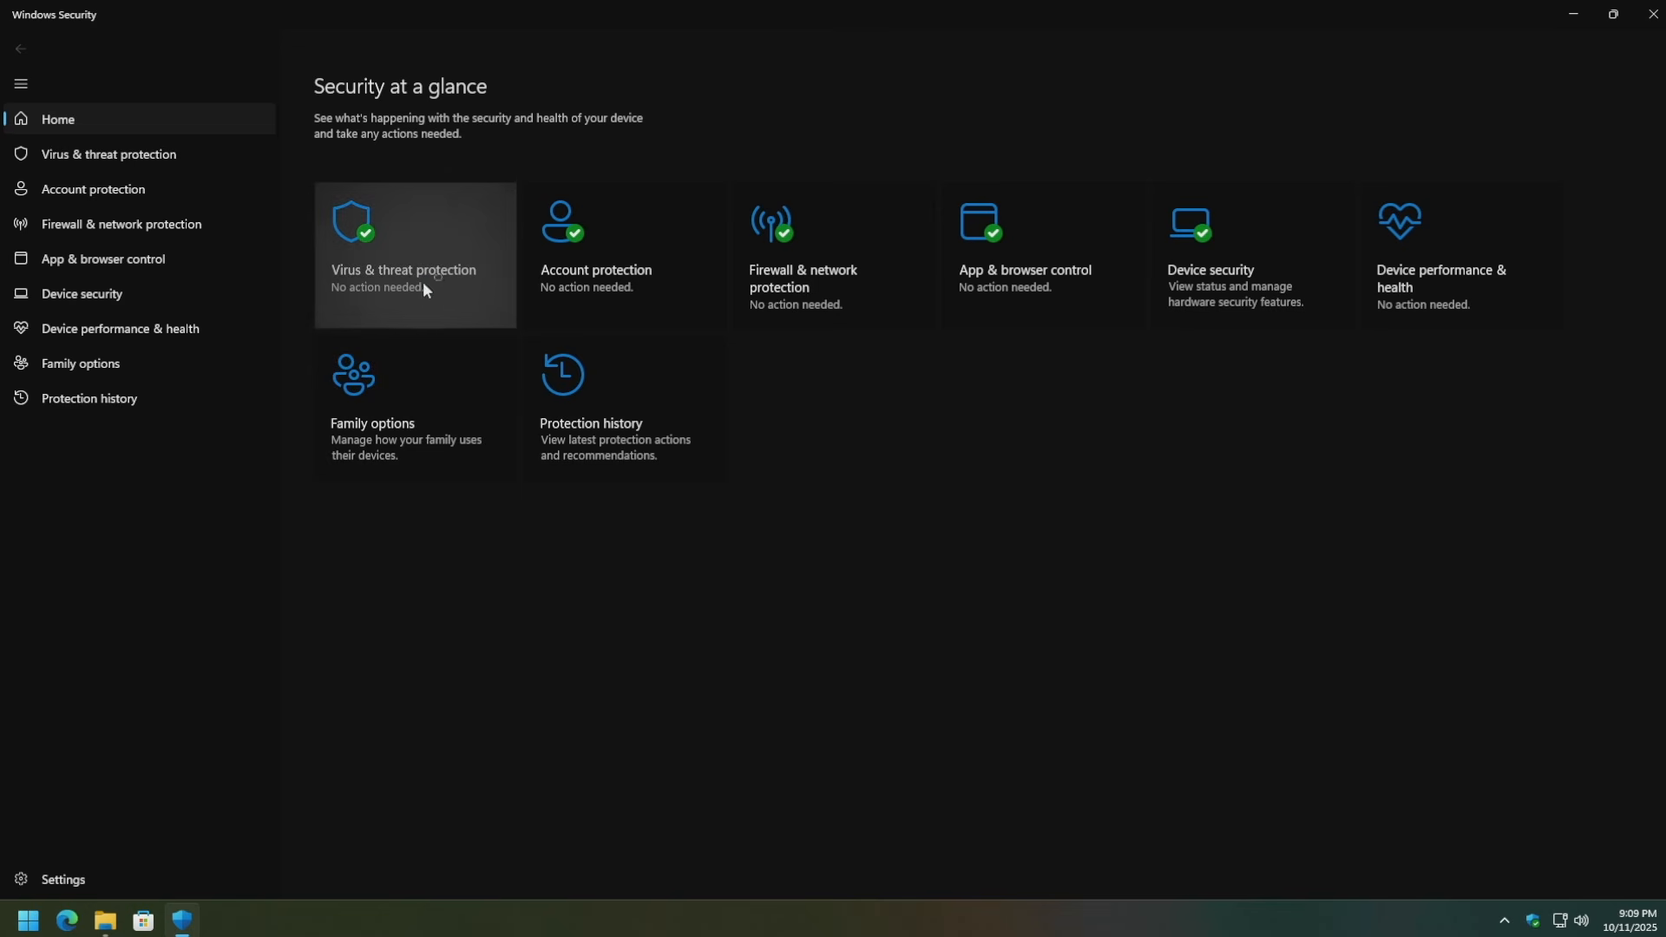
pyautogui.click(436, 238)
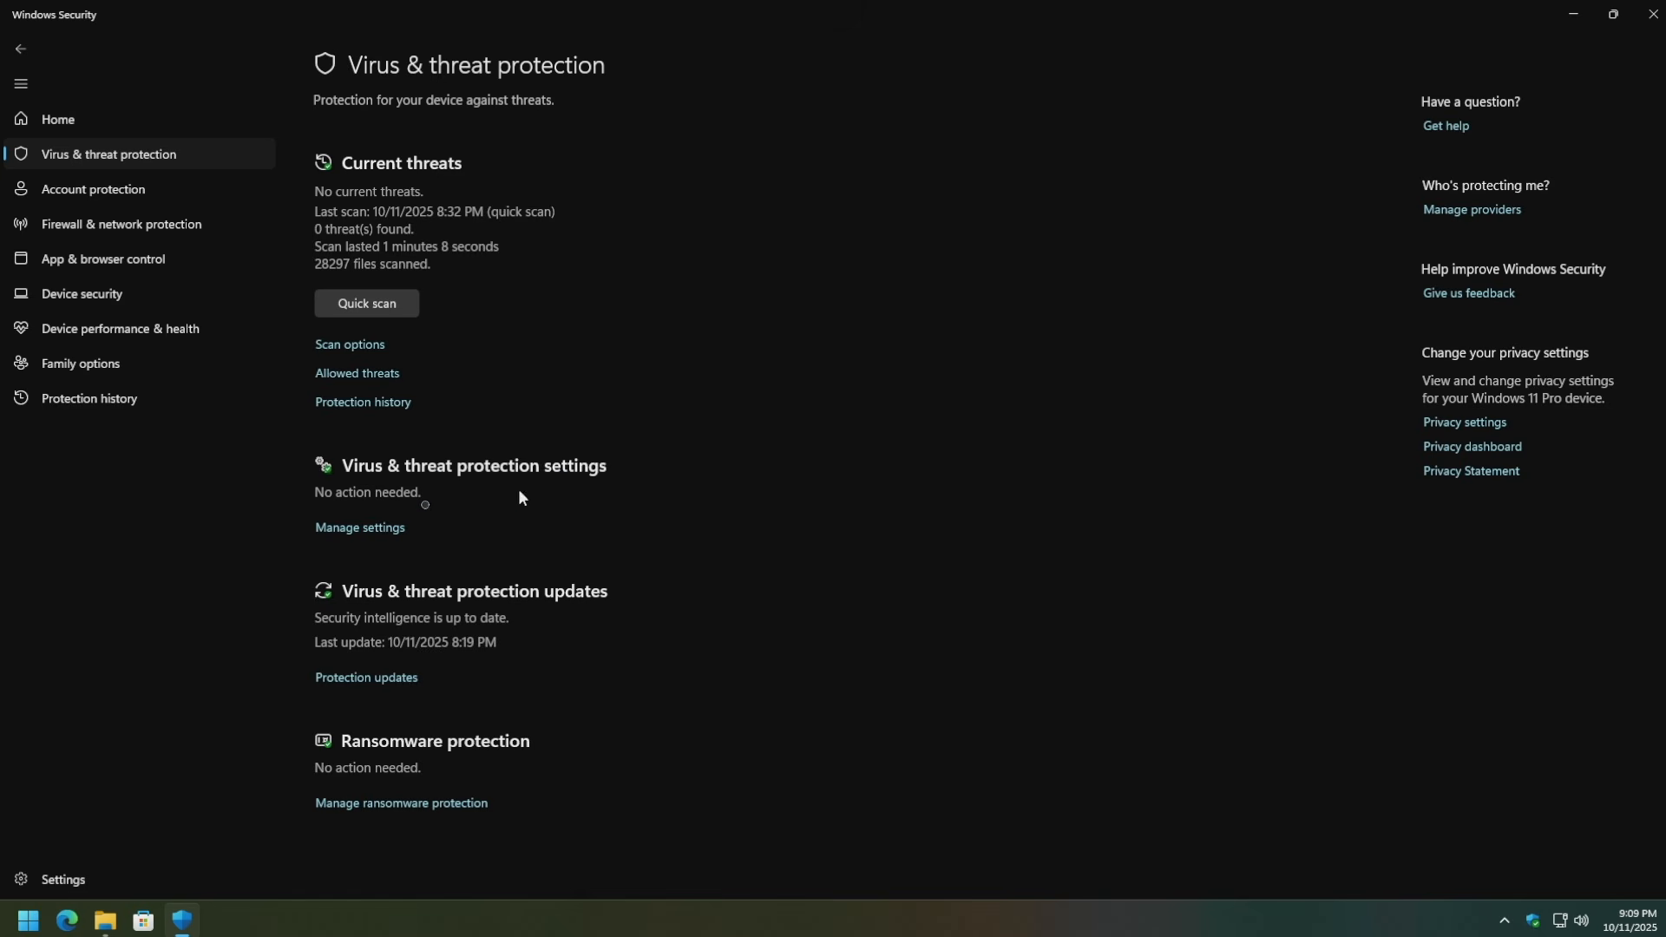
pyautogui.click(361, 526)
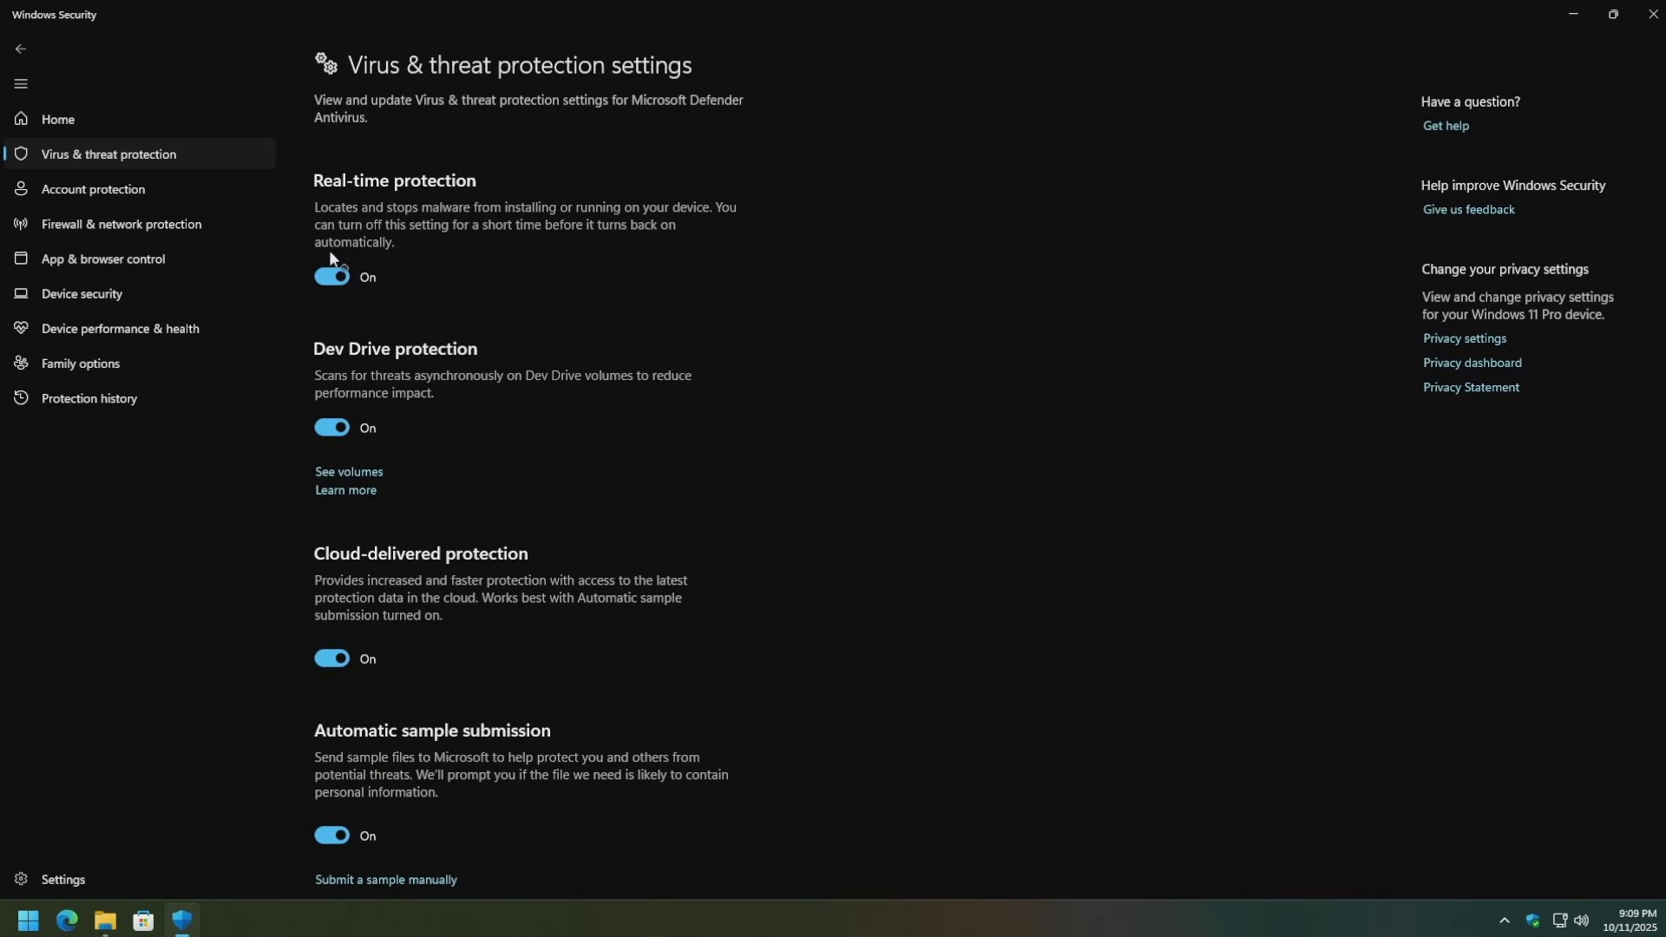
pyautogui.click(332, 276)
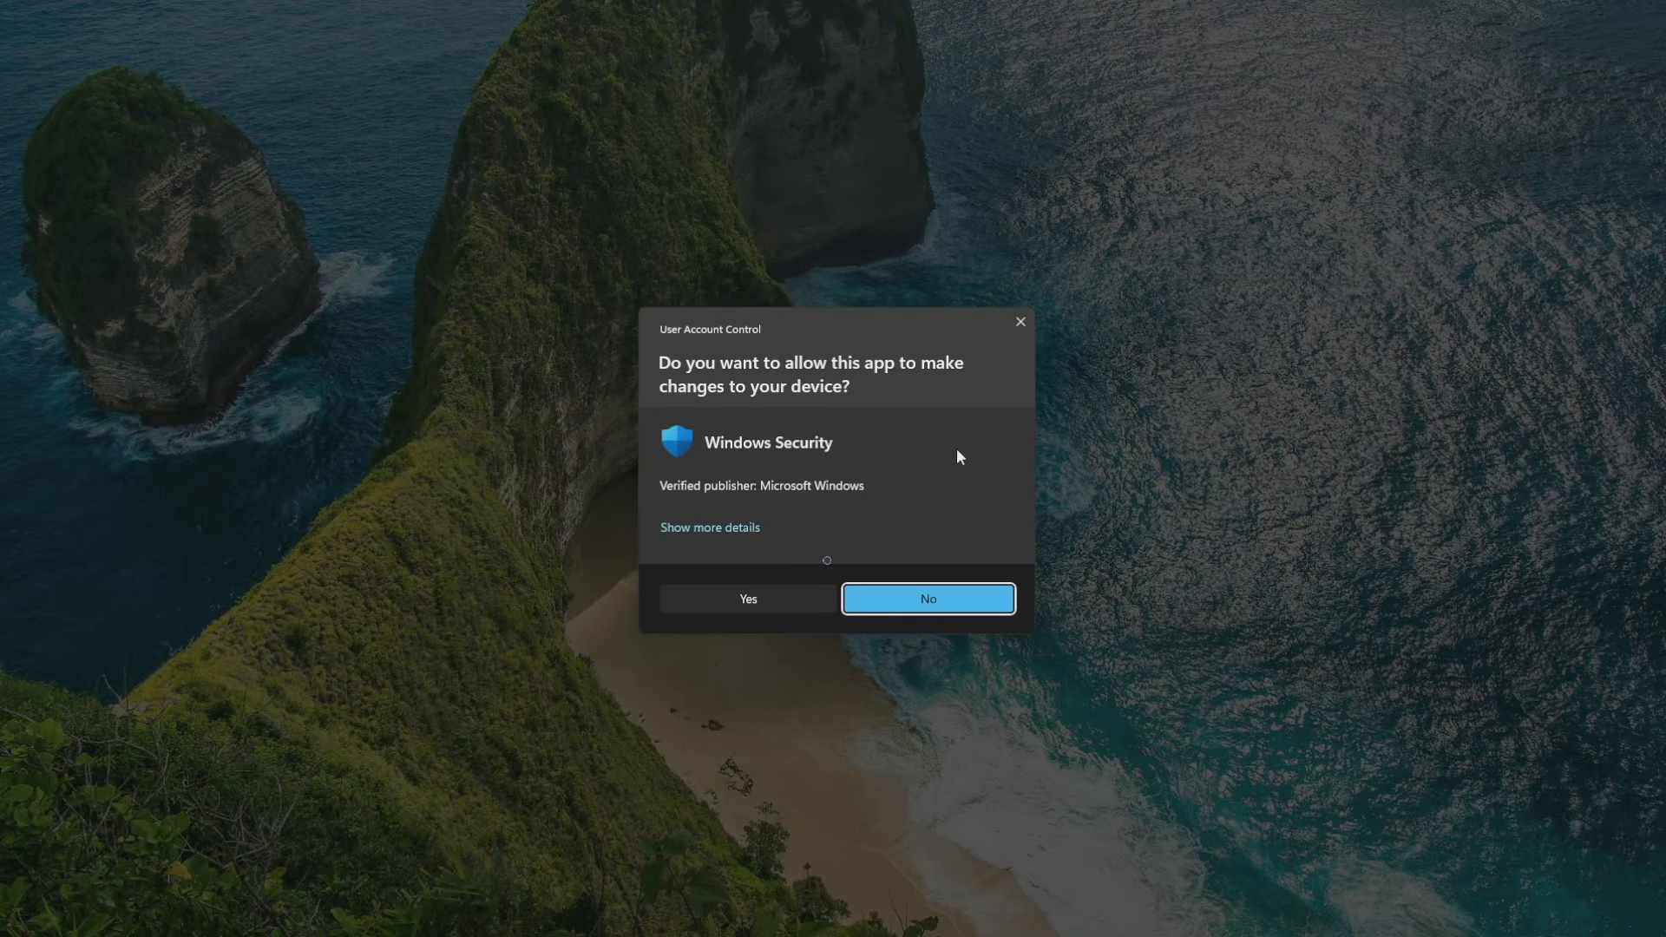
pyautogui.click(783, 593)
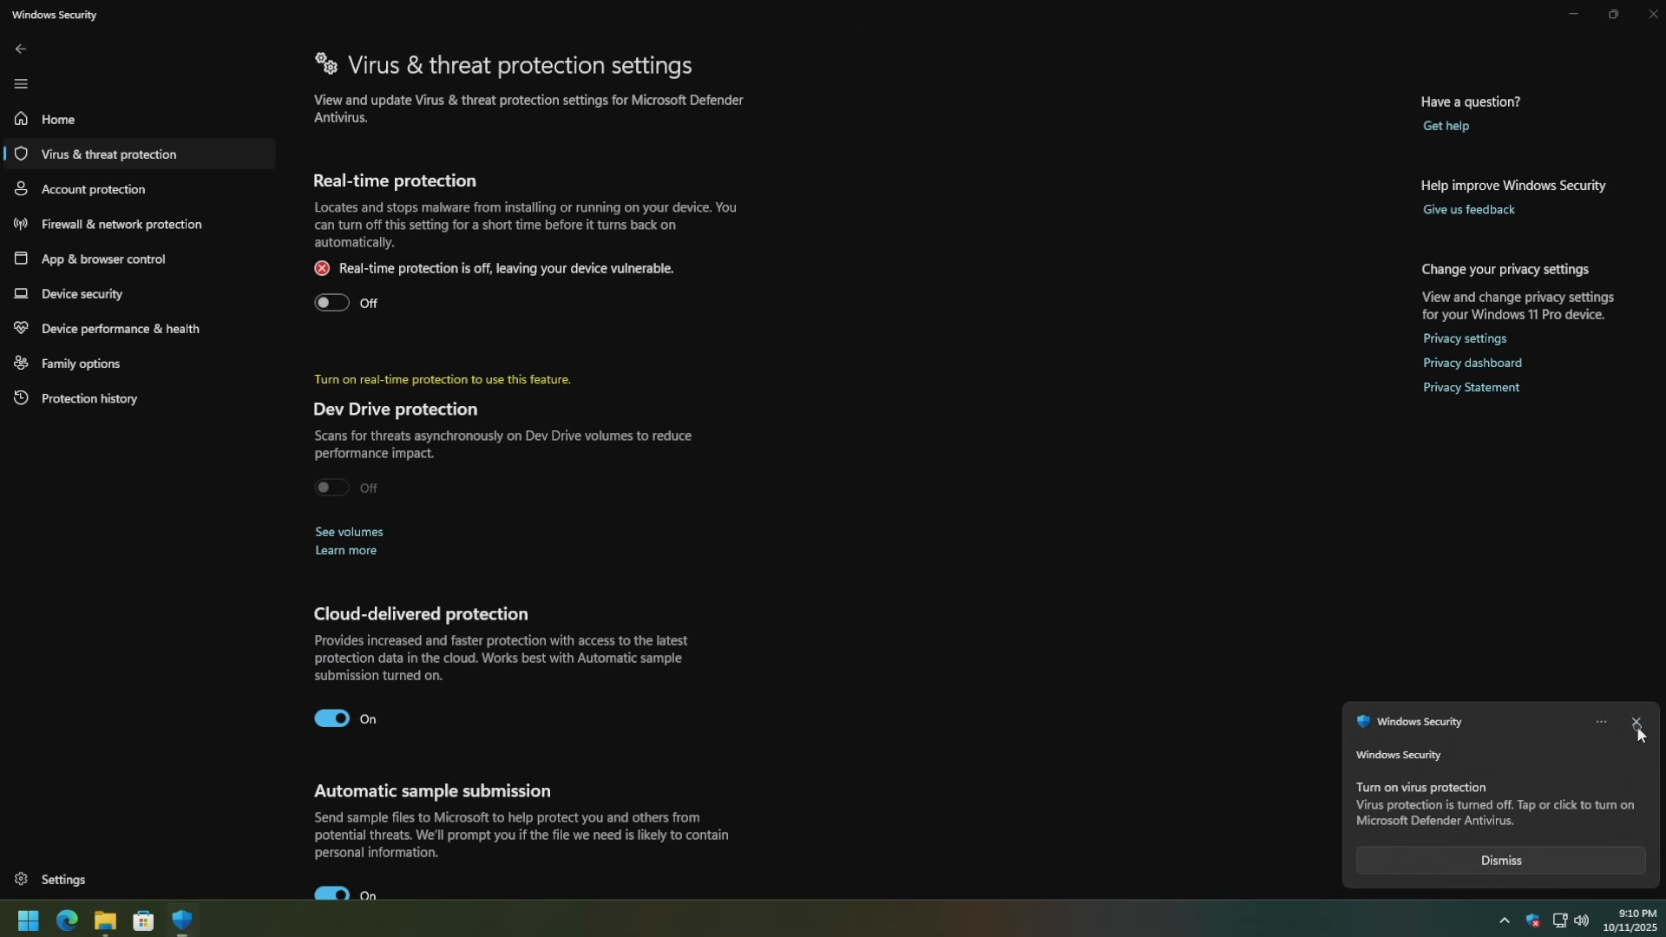
pyautogui.click(1637, 725)
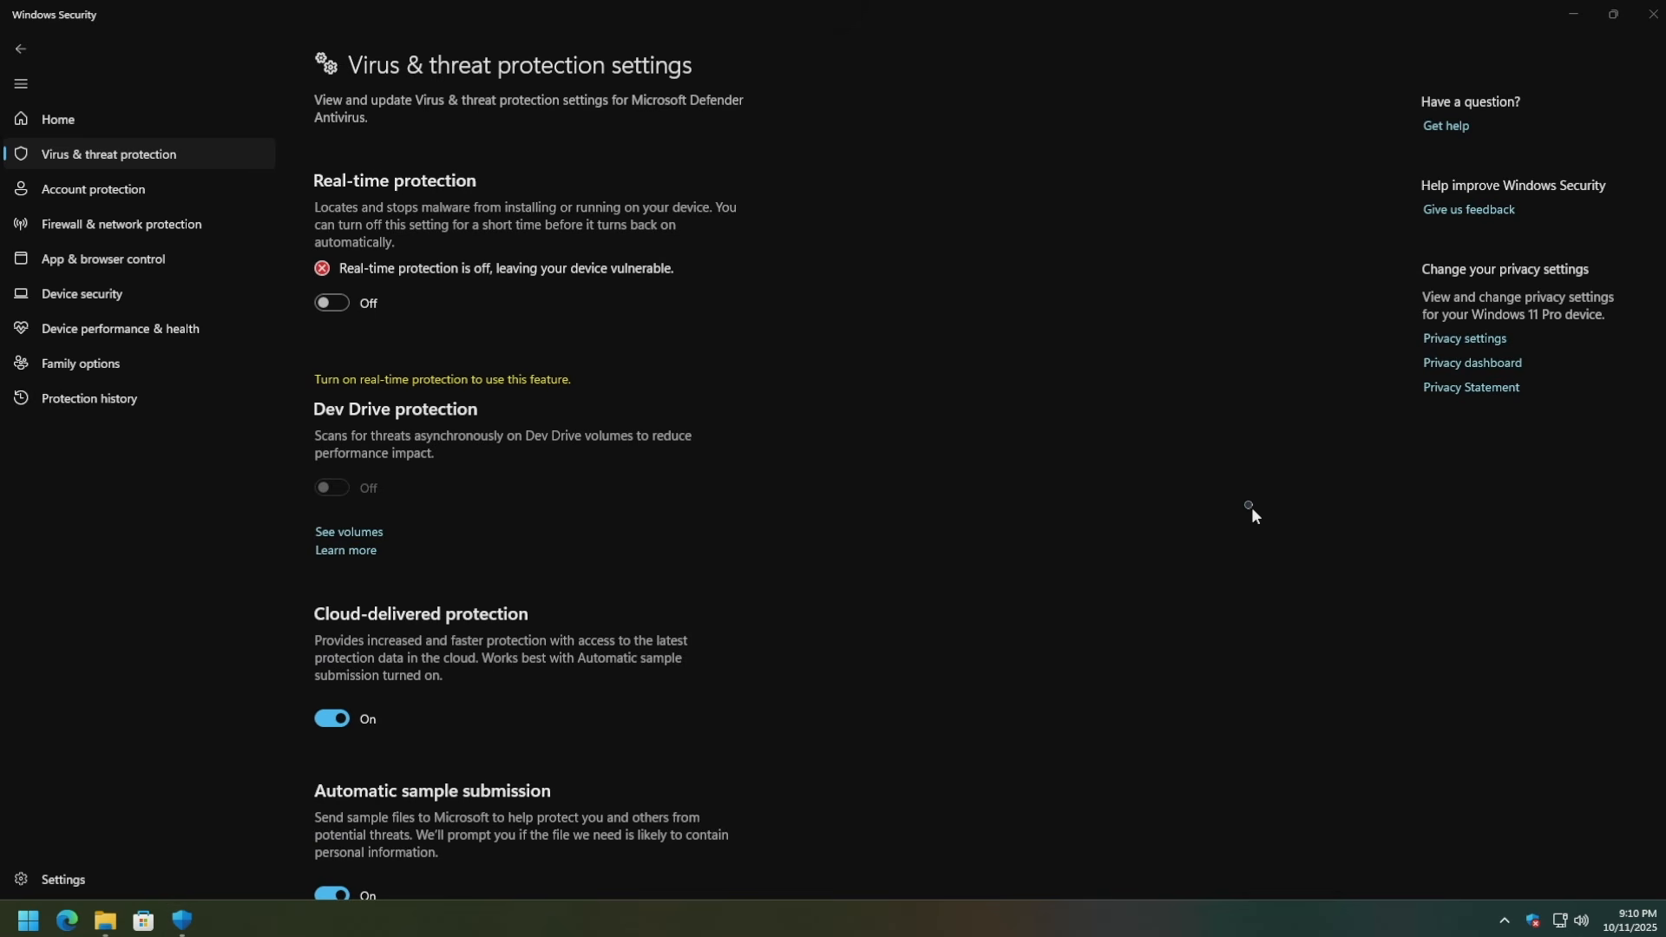
pyautogui.click(1653, 14)
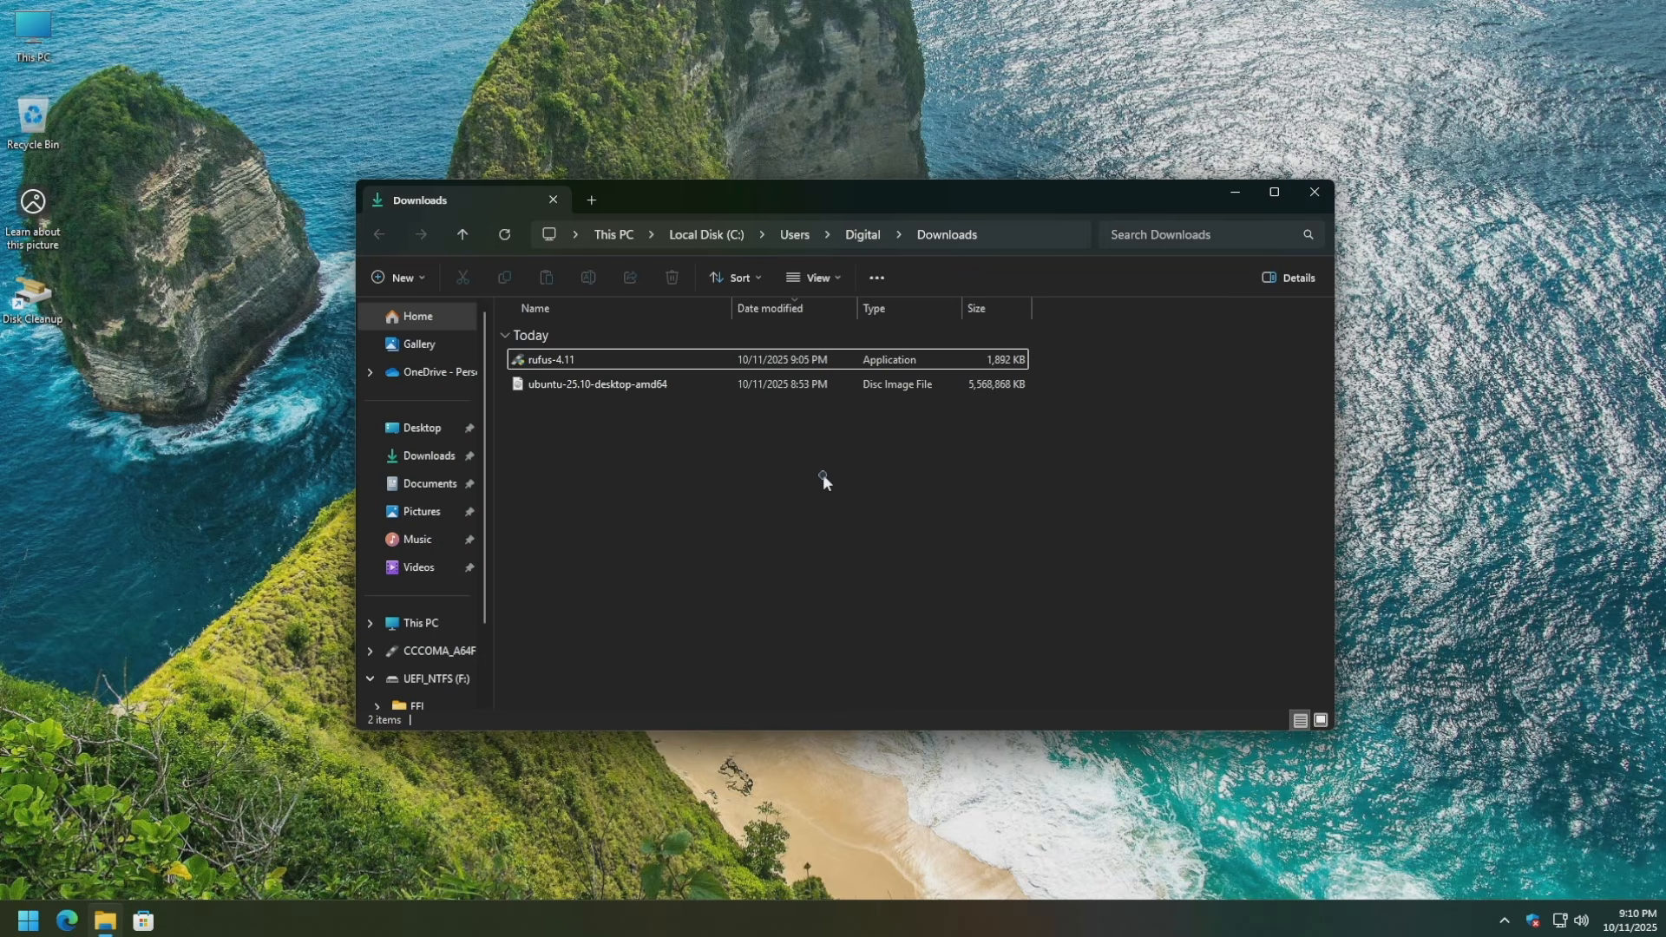
# View the ubuntu-25.10 ISO's full context menu, dismiss it, and run rufus-4.11.
pyautogui.click(757, 387)
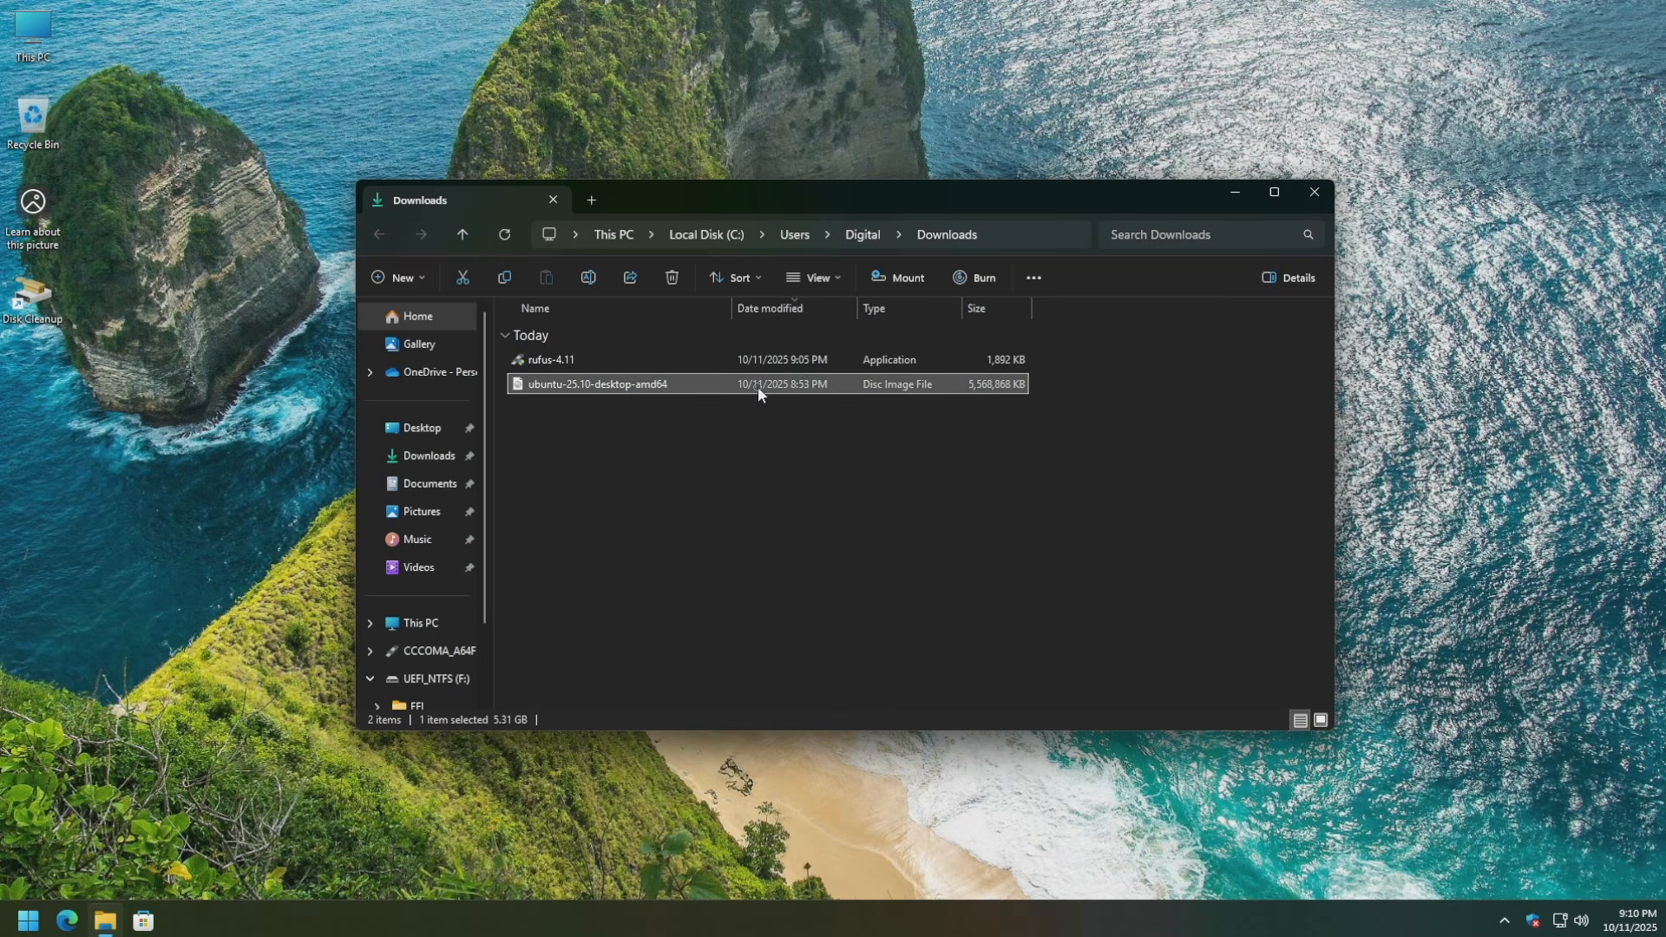
pyautogui.rightClick(758, 387)
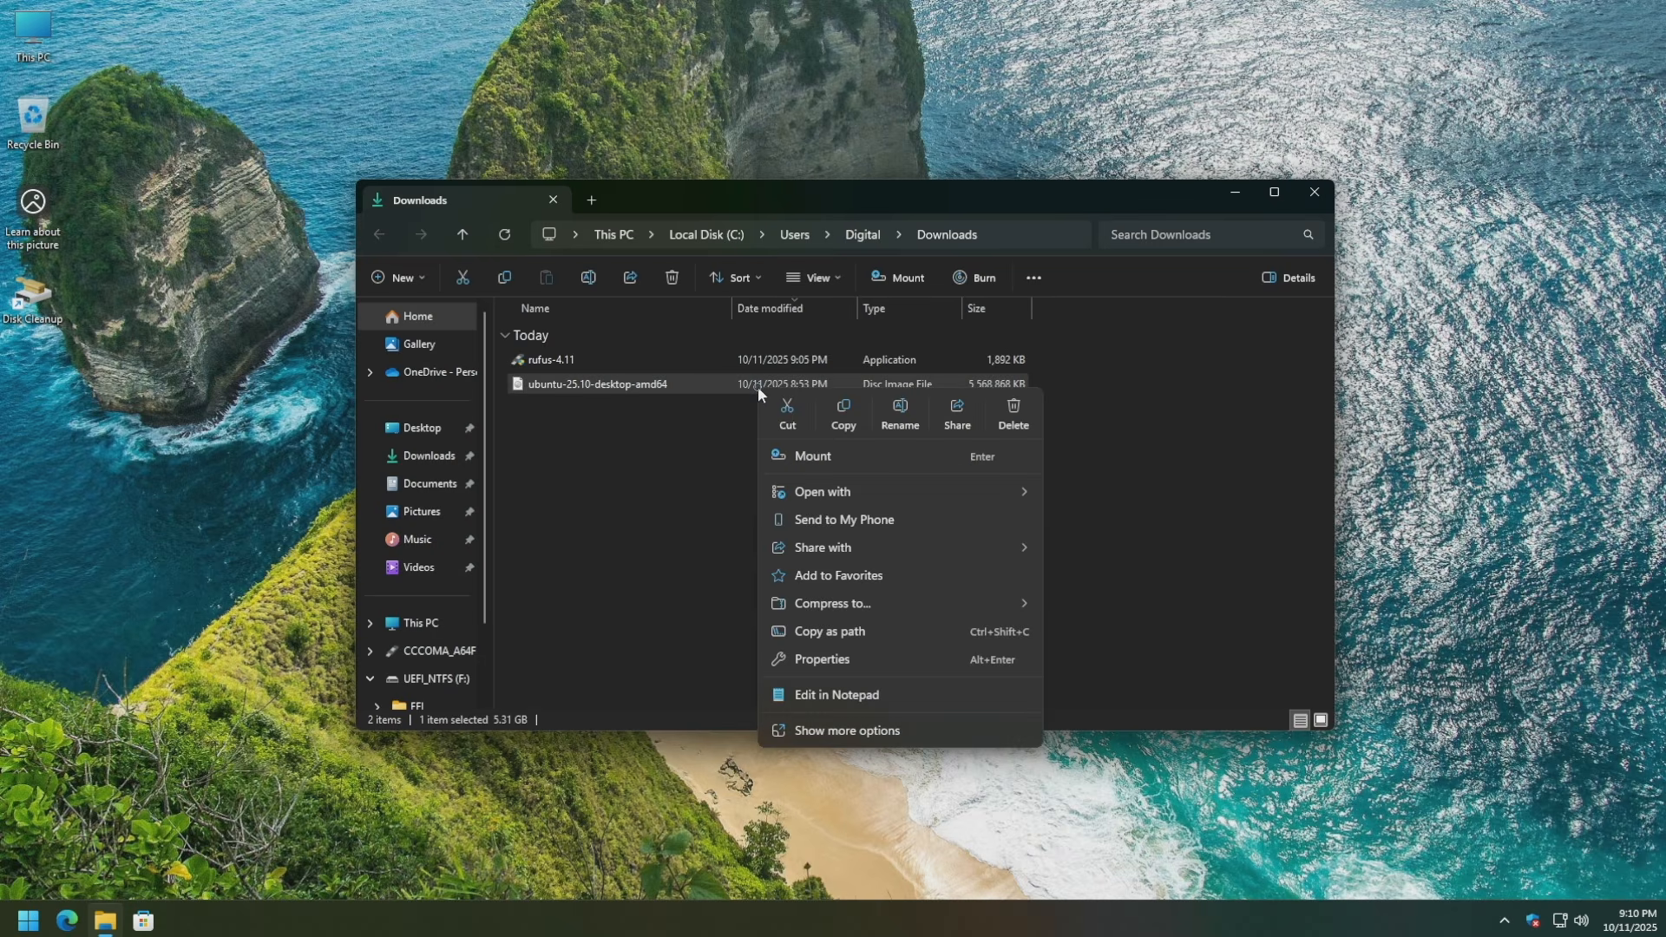
pyautogui.click(824, 724)
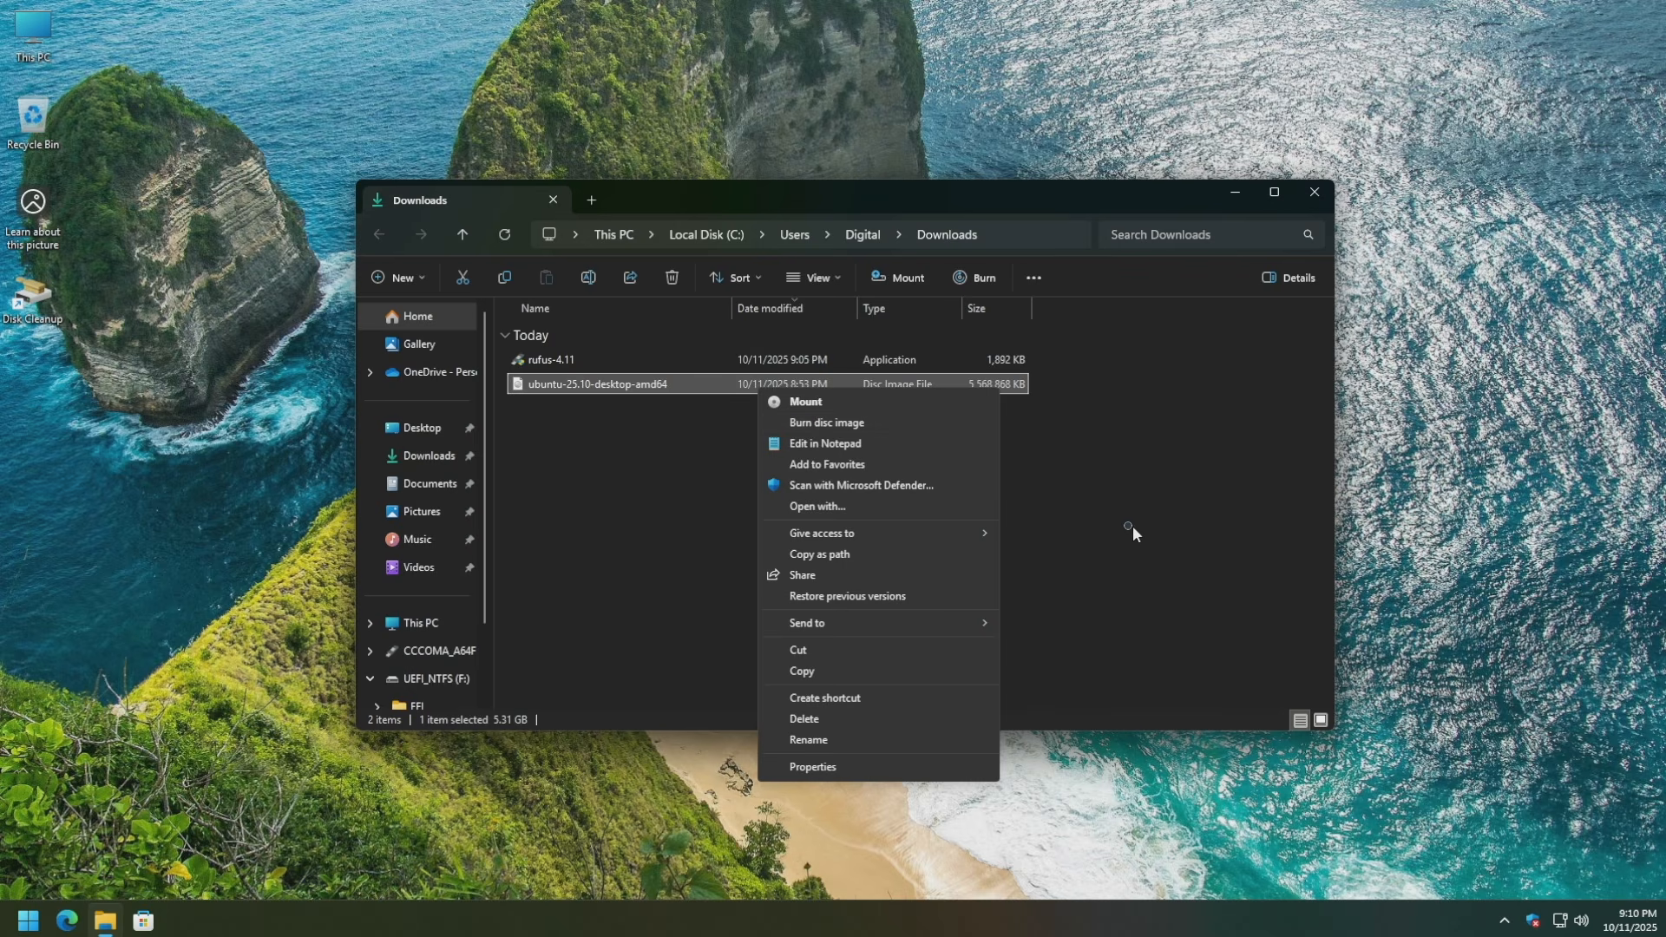
pyautogui.click(1130, 526)
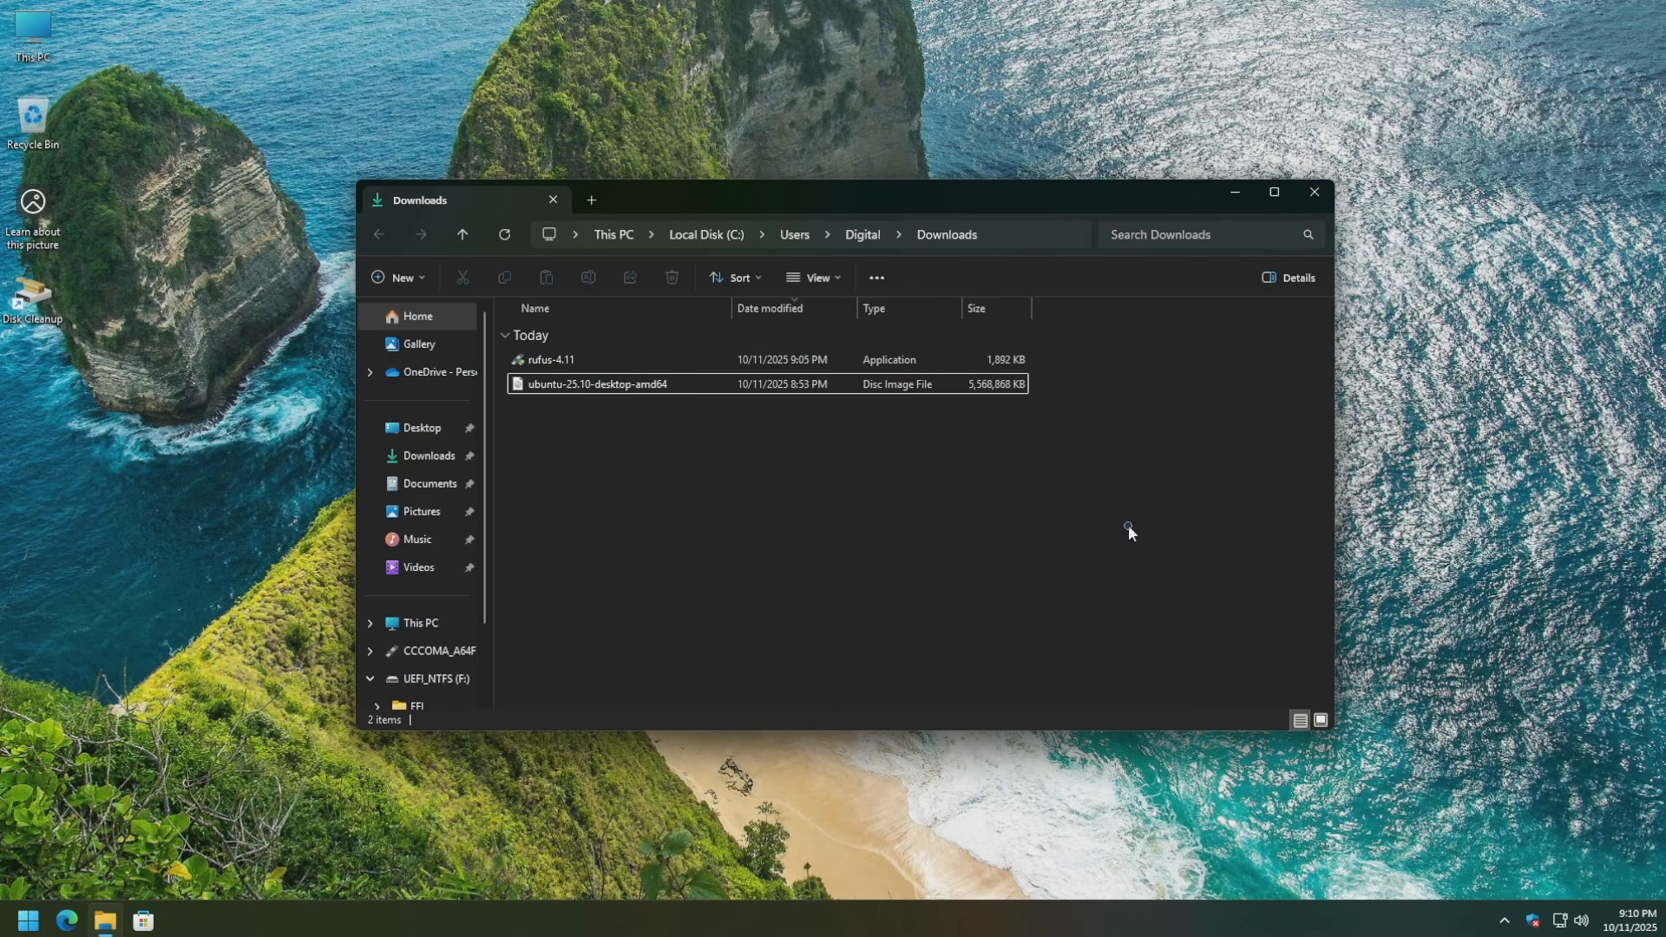
pyautogui.doubleClick(703, 359)
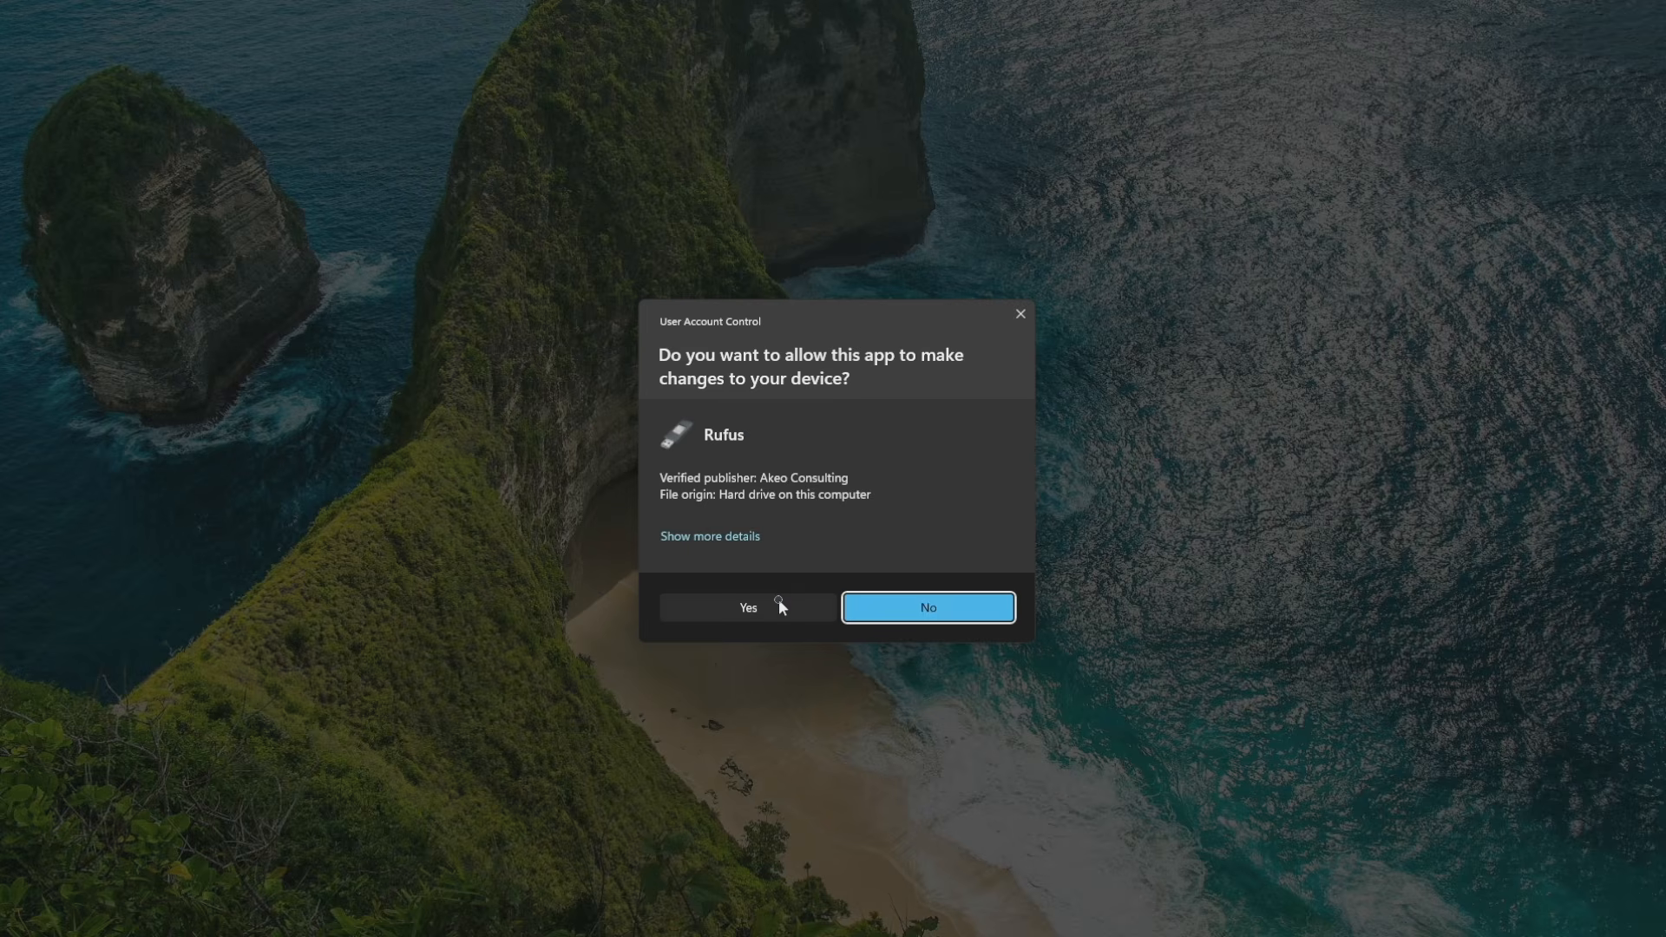
# Approve Rufus's UAC prompt and allow it to check for updates online.
pyautogui.click(779, 599)
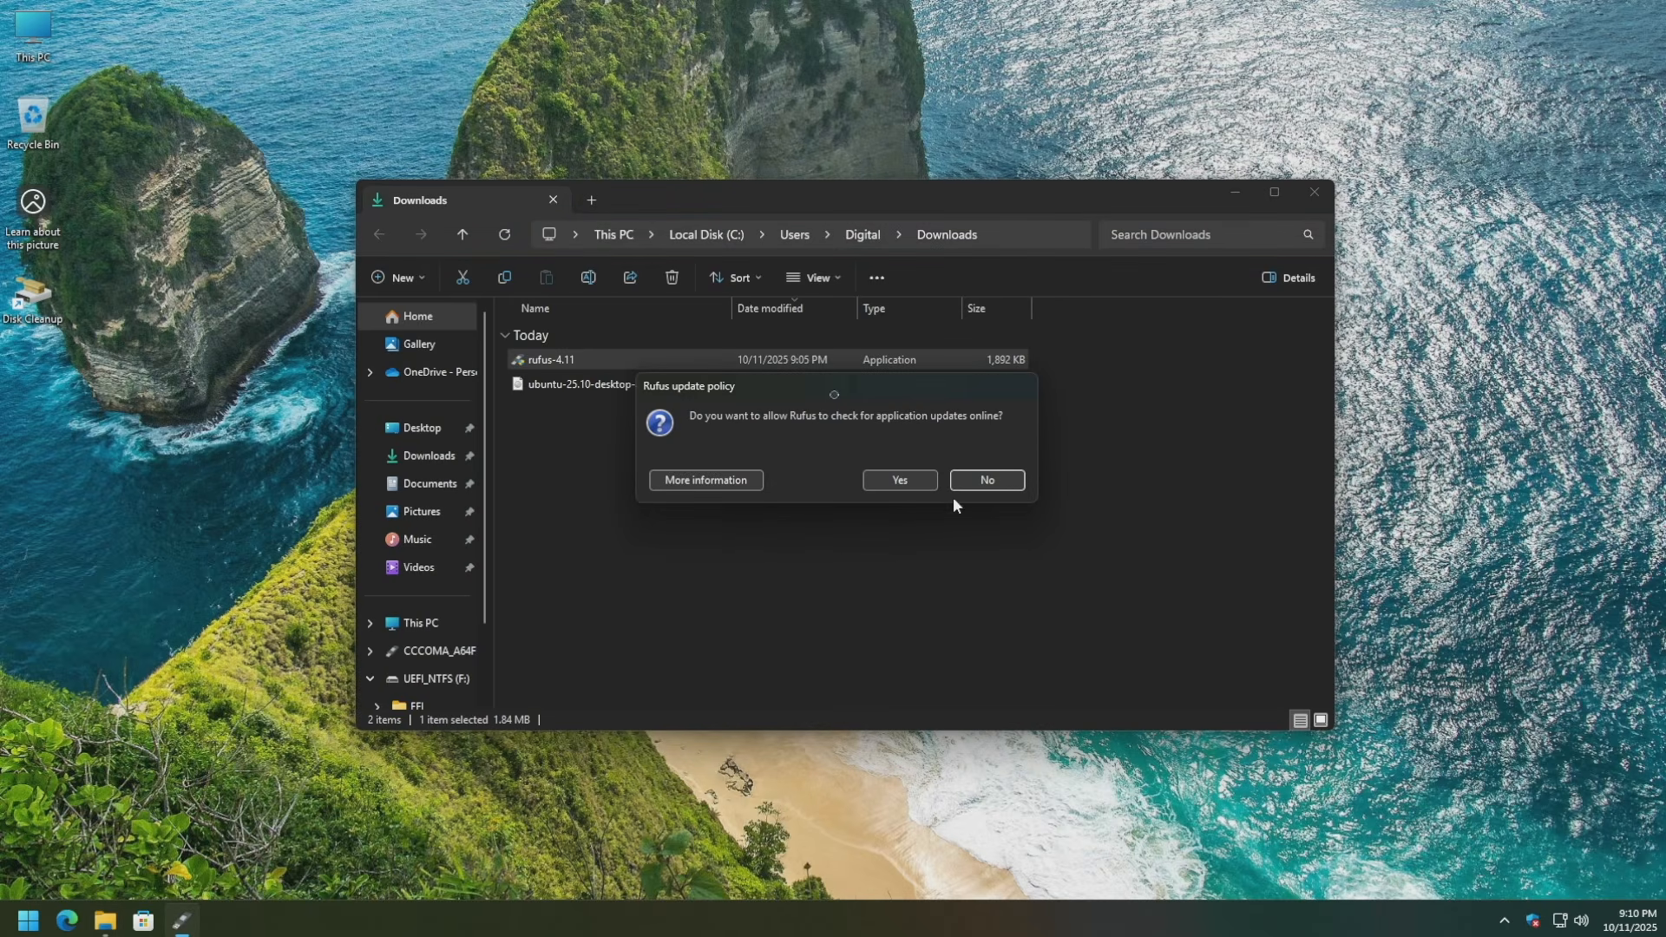
pyautogui.click(900, 482)
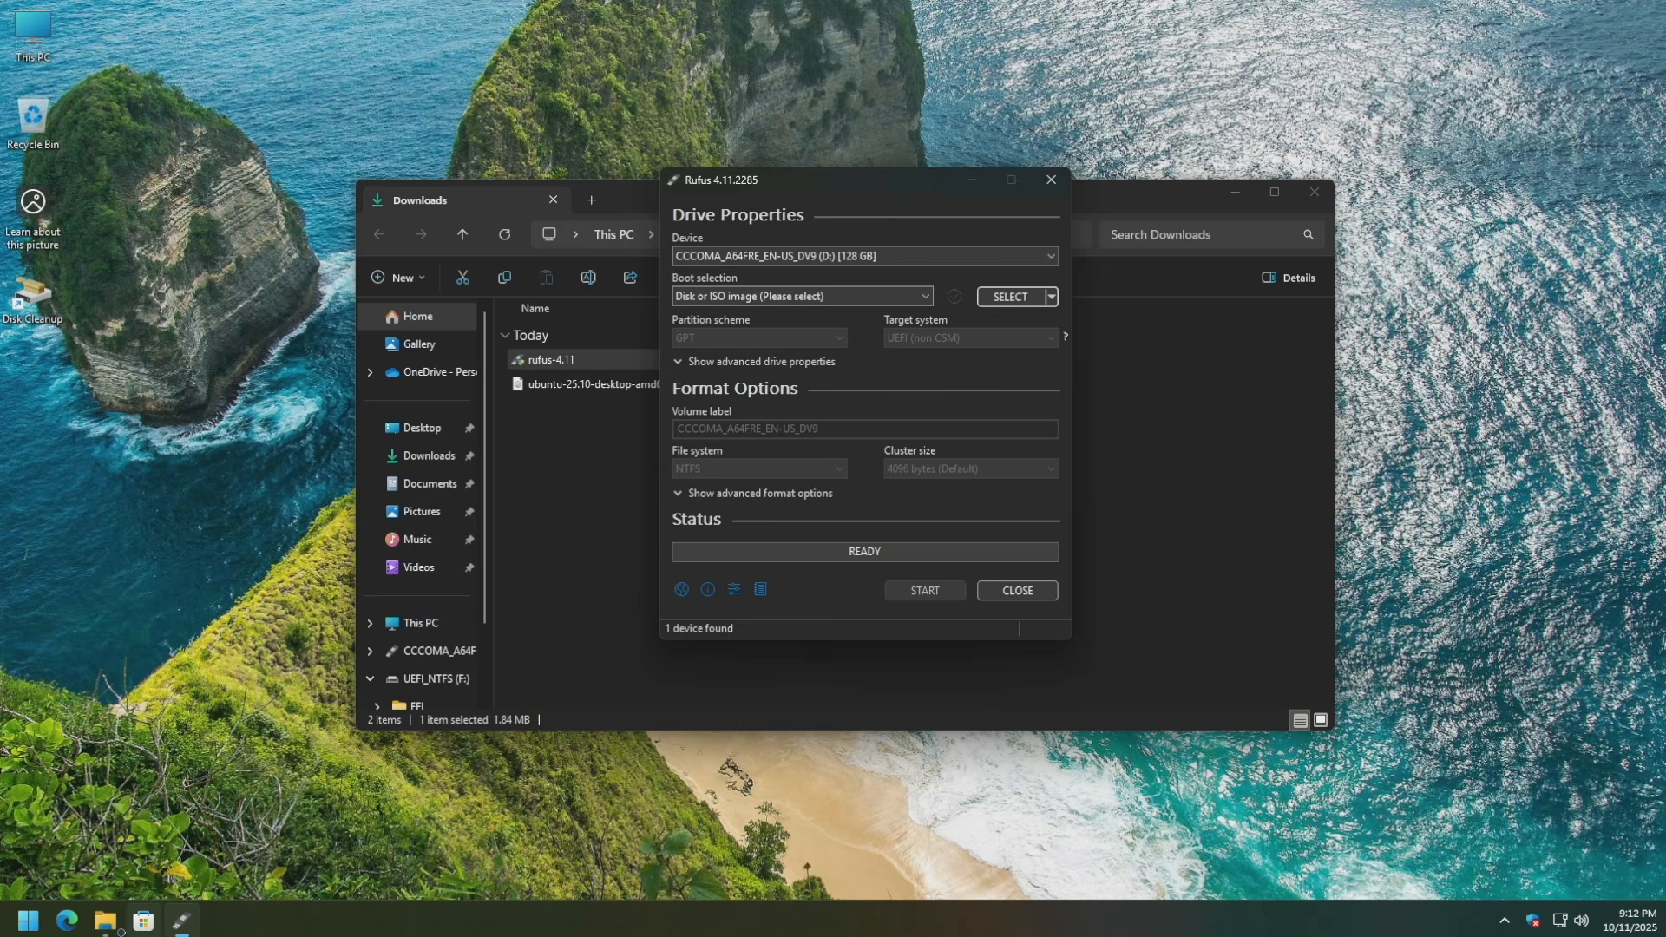
# Open the Format dialog for the CCCOMA_A64FRE_EN-US_DV9 (D:) USB drive from This PC.
pyautogui.click(105, 920)
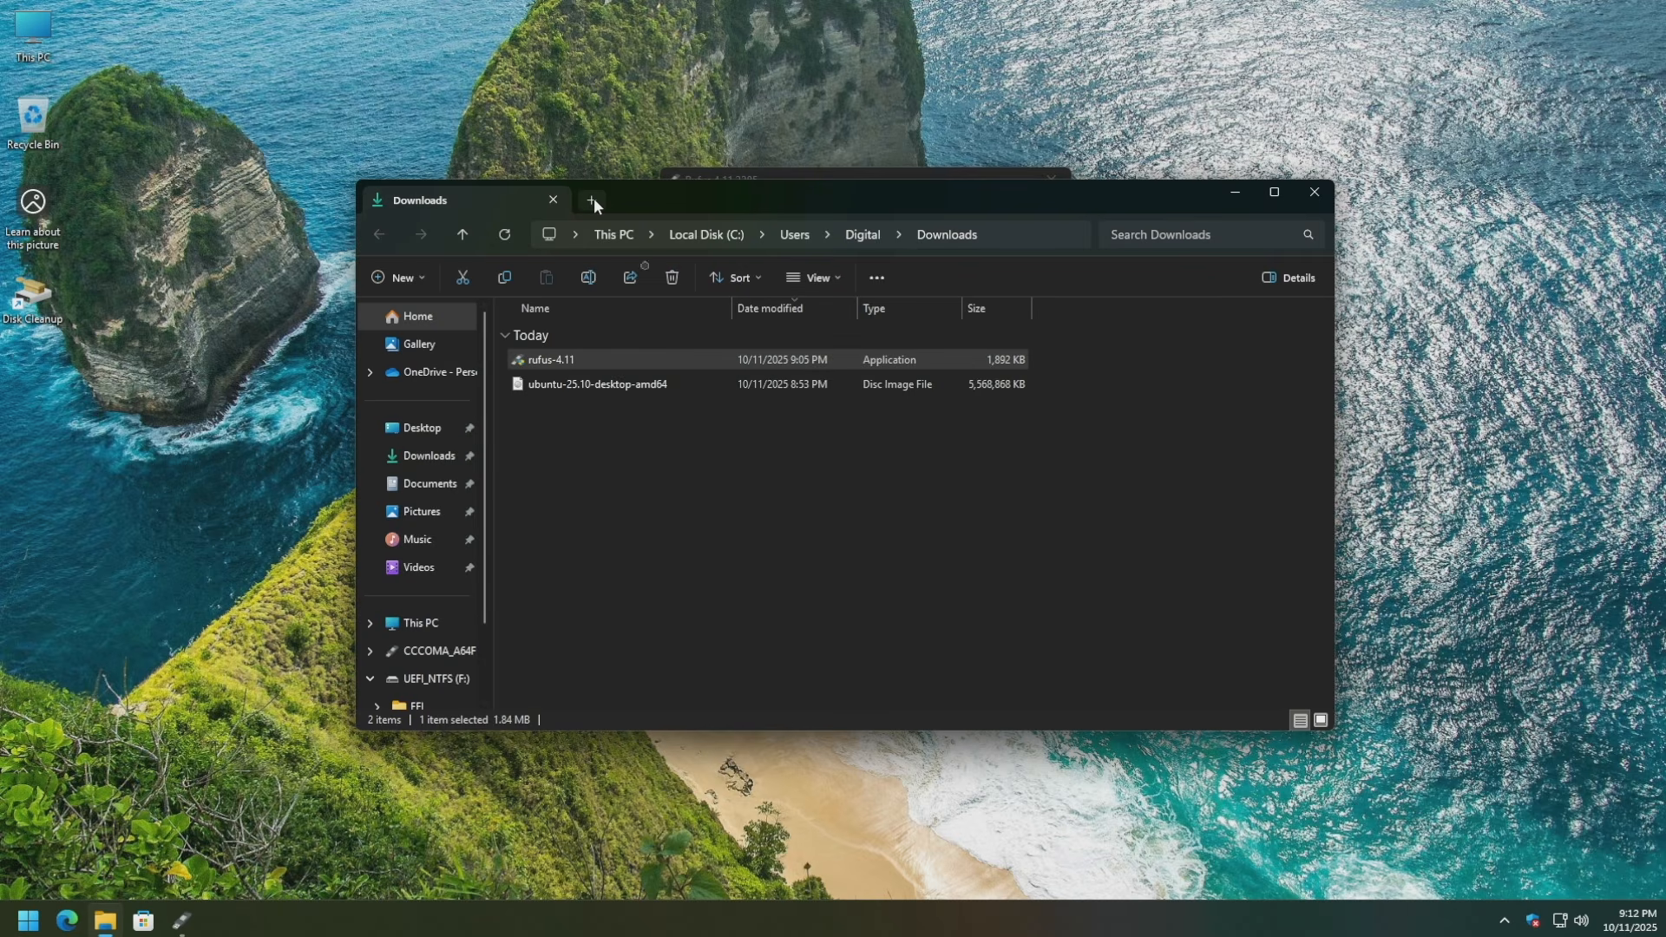
pyautogui.click(591, 199)
pyautogui.click(417, 625)
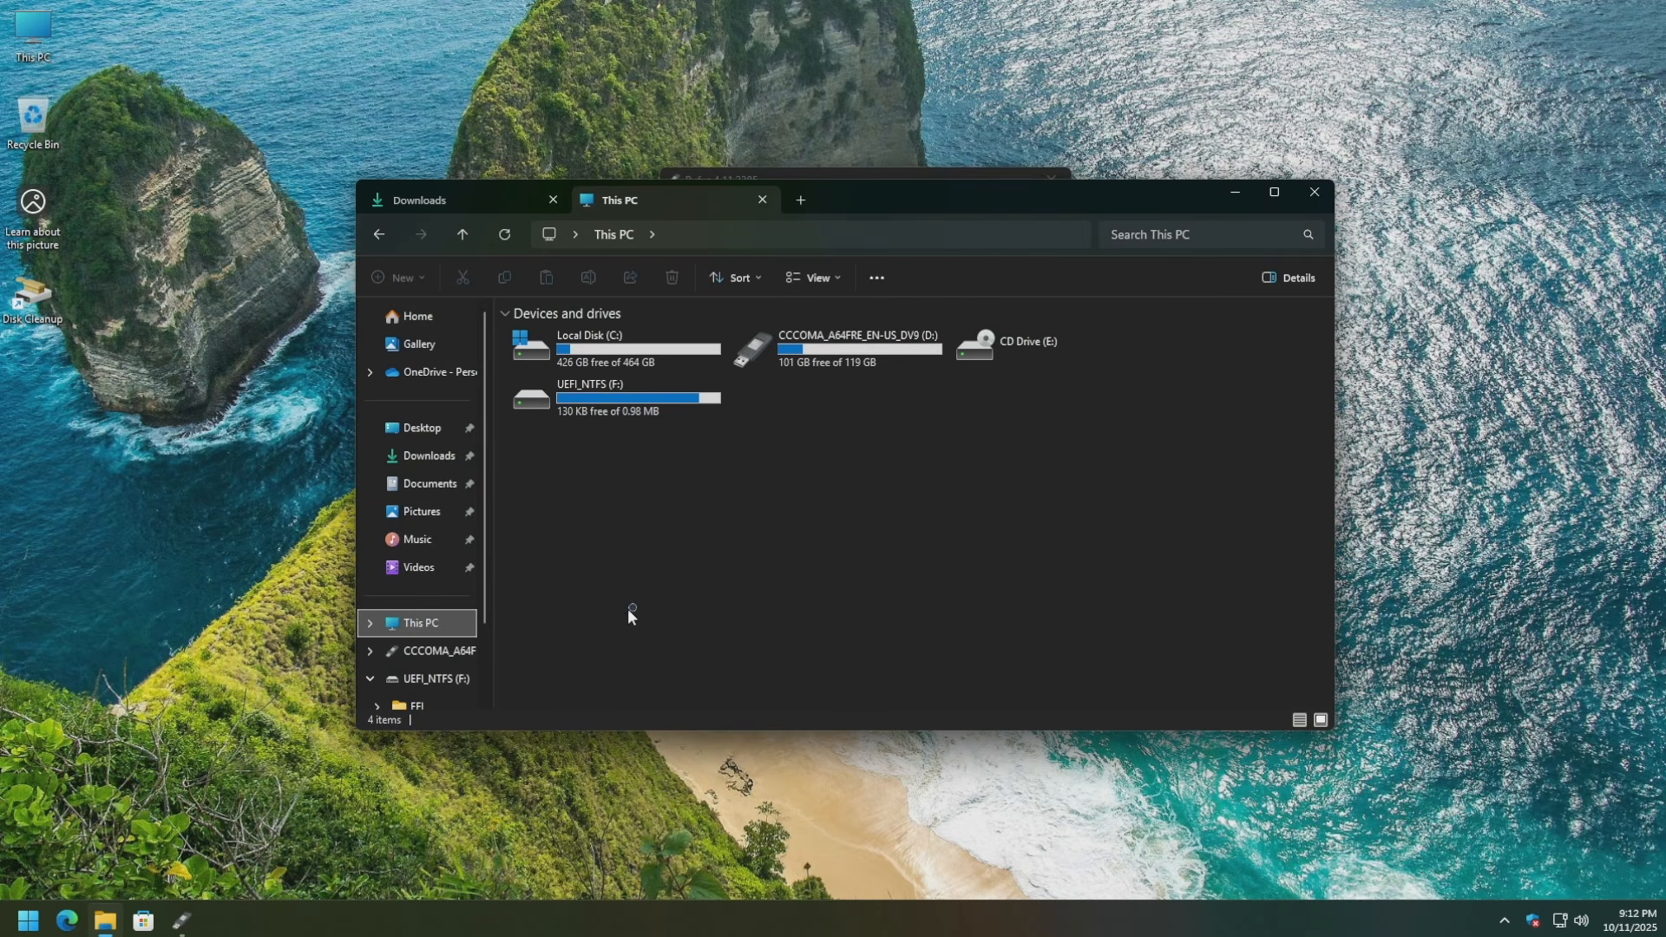
pyautogui.click(838, 356)
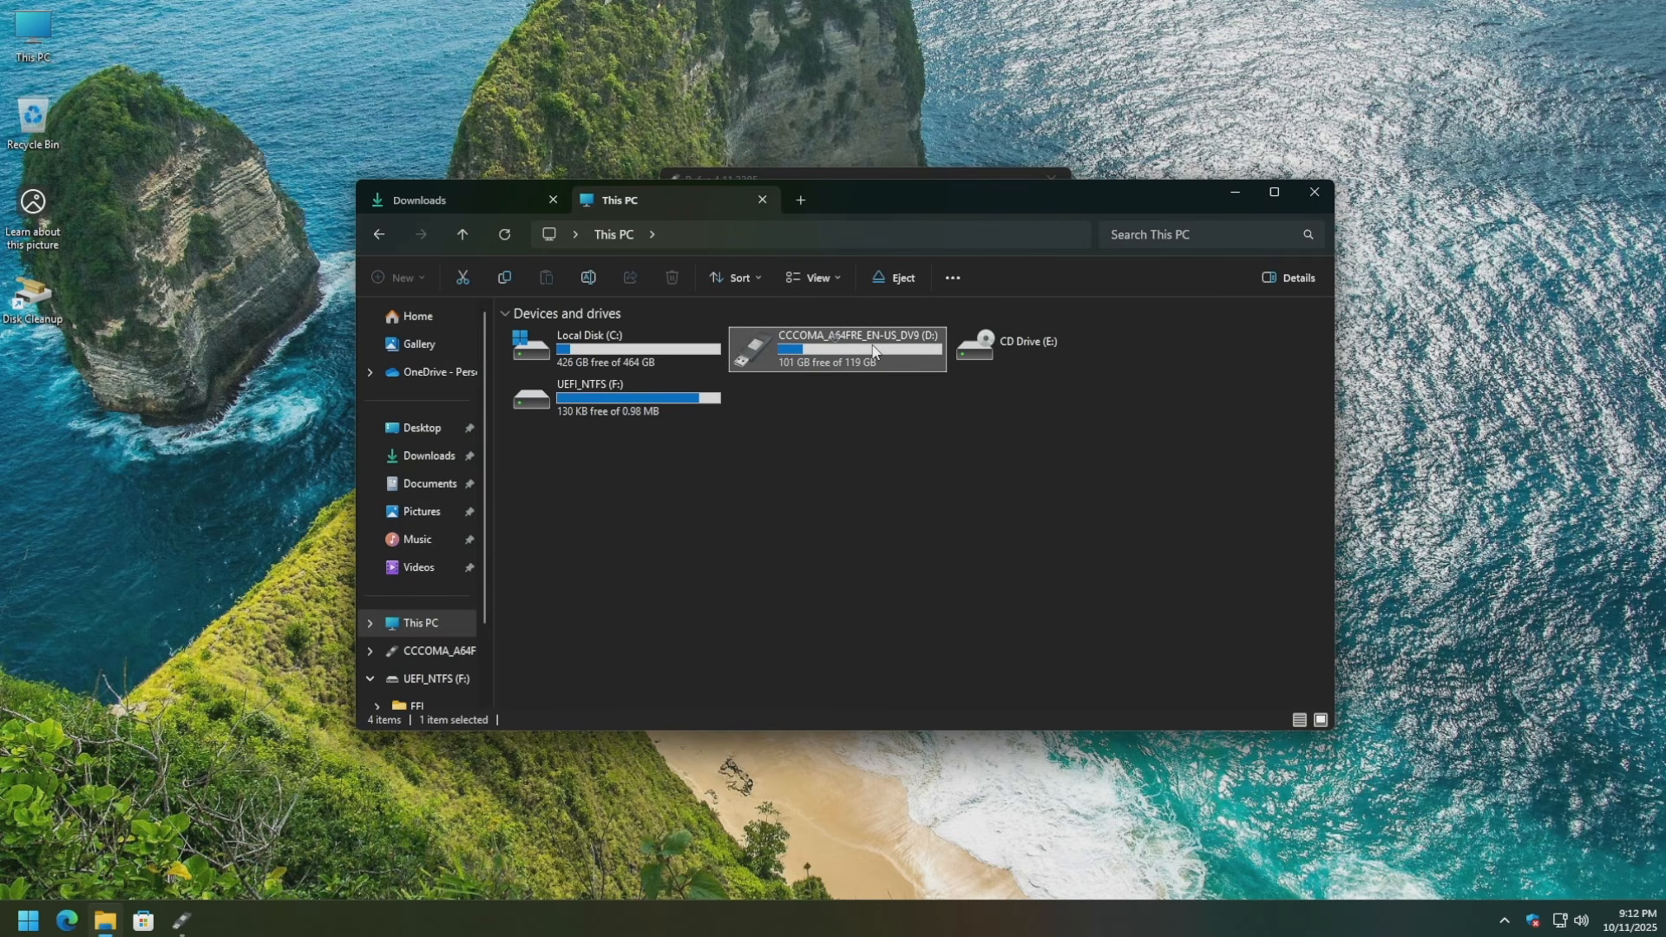
pyautogui.rightClick(838, 346)
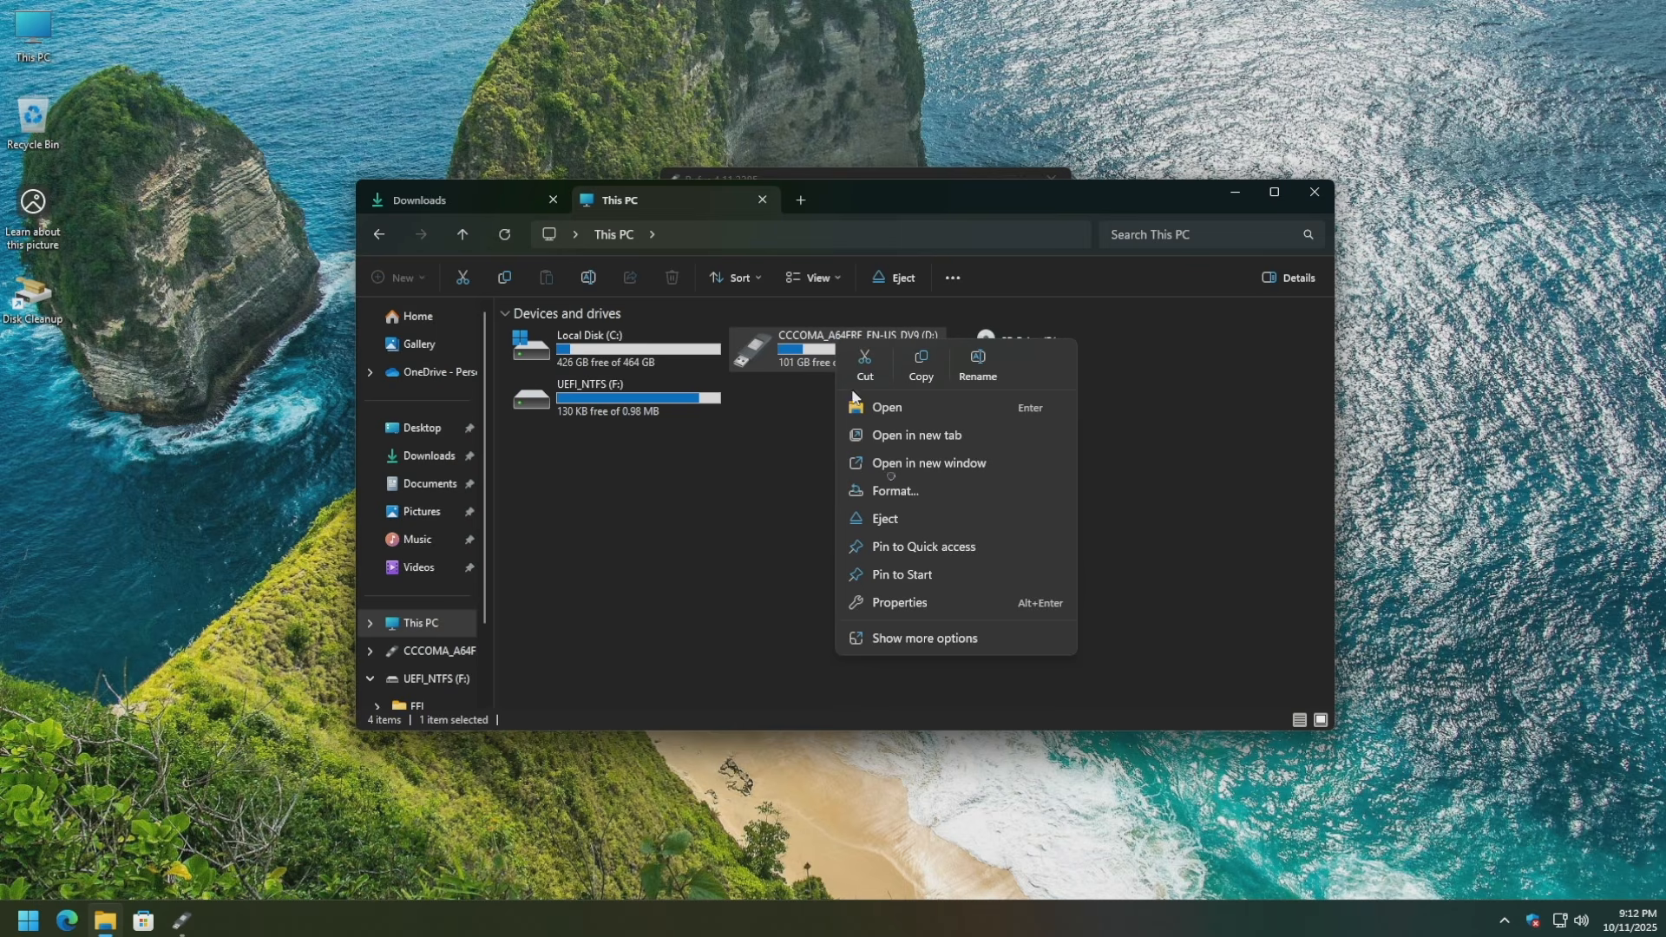
pyautogui.click(895, 489)
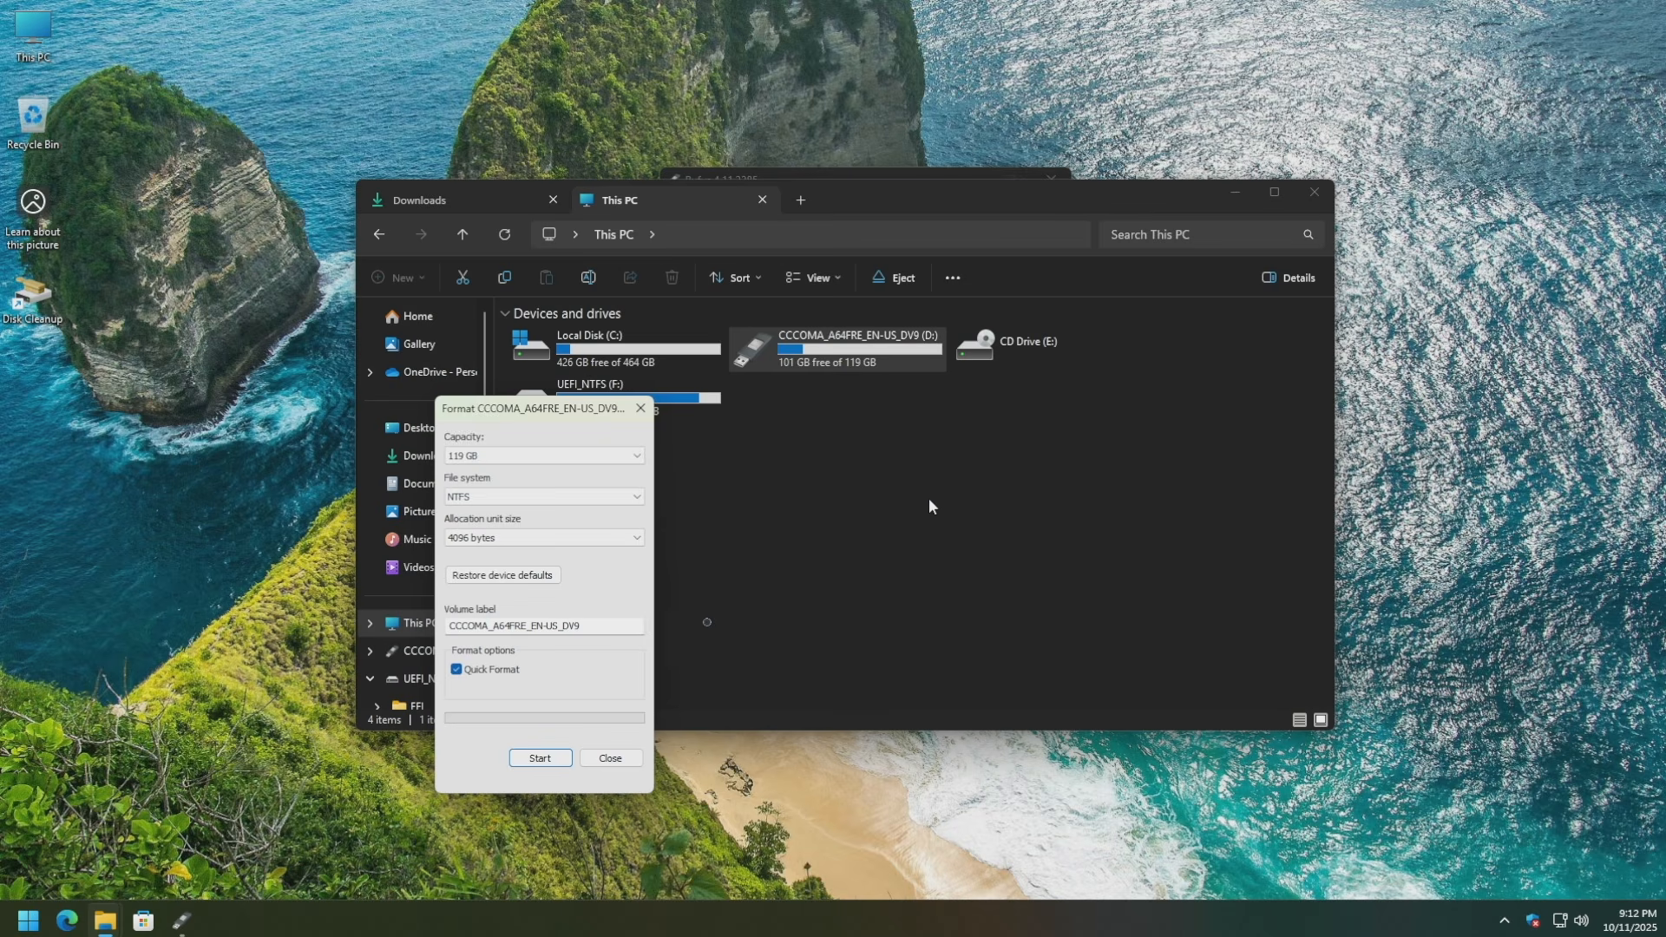
# Dismiss the Format window, close the This PC tab and minimize File Explorer.
pyautogui.click(538, 758)
pyautogui.click(611, 757)
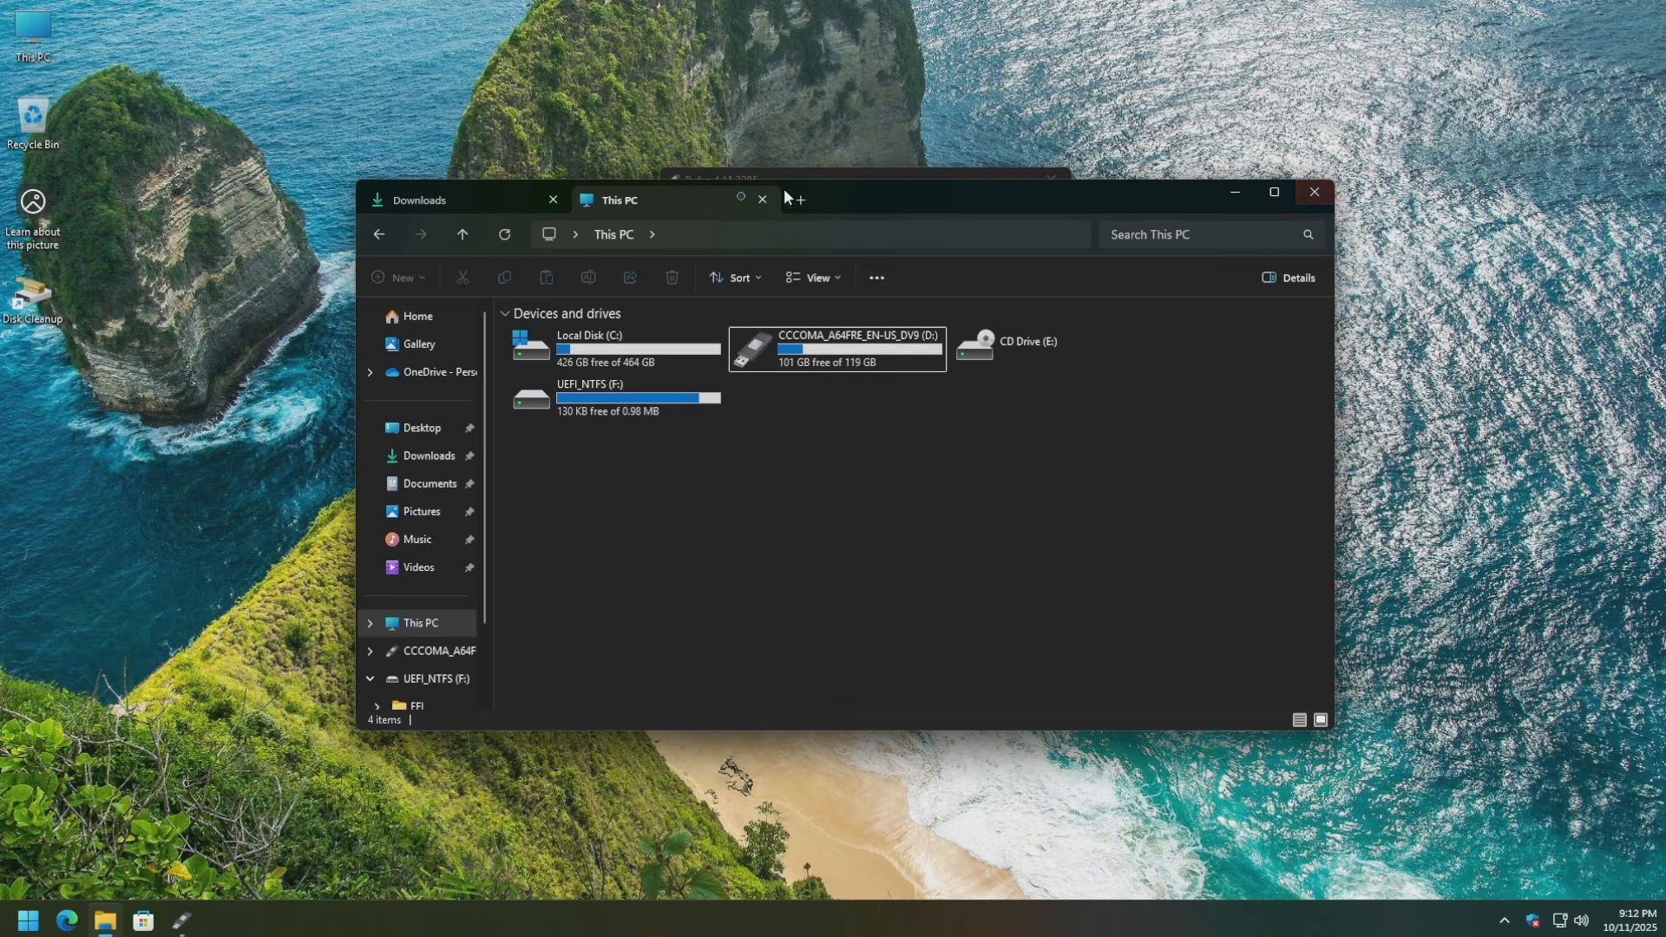
pyautogui.click(761, 200)
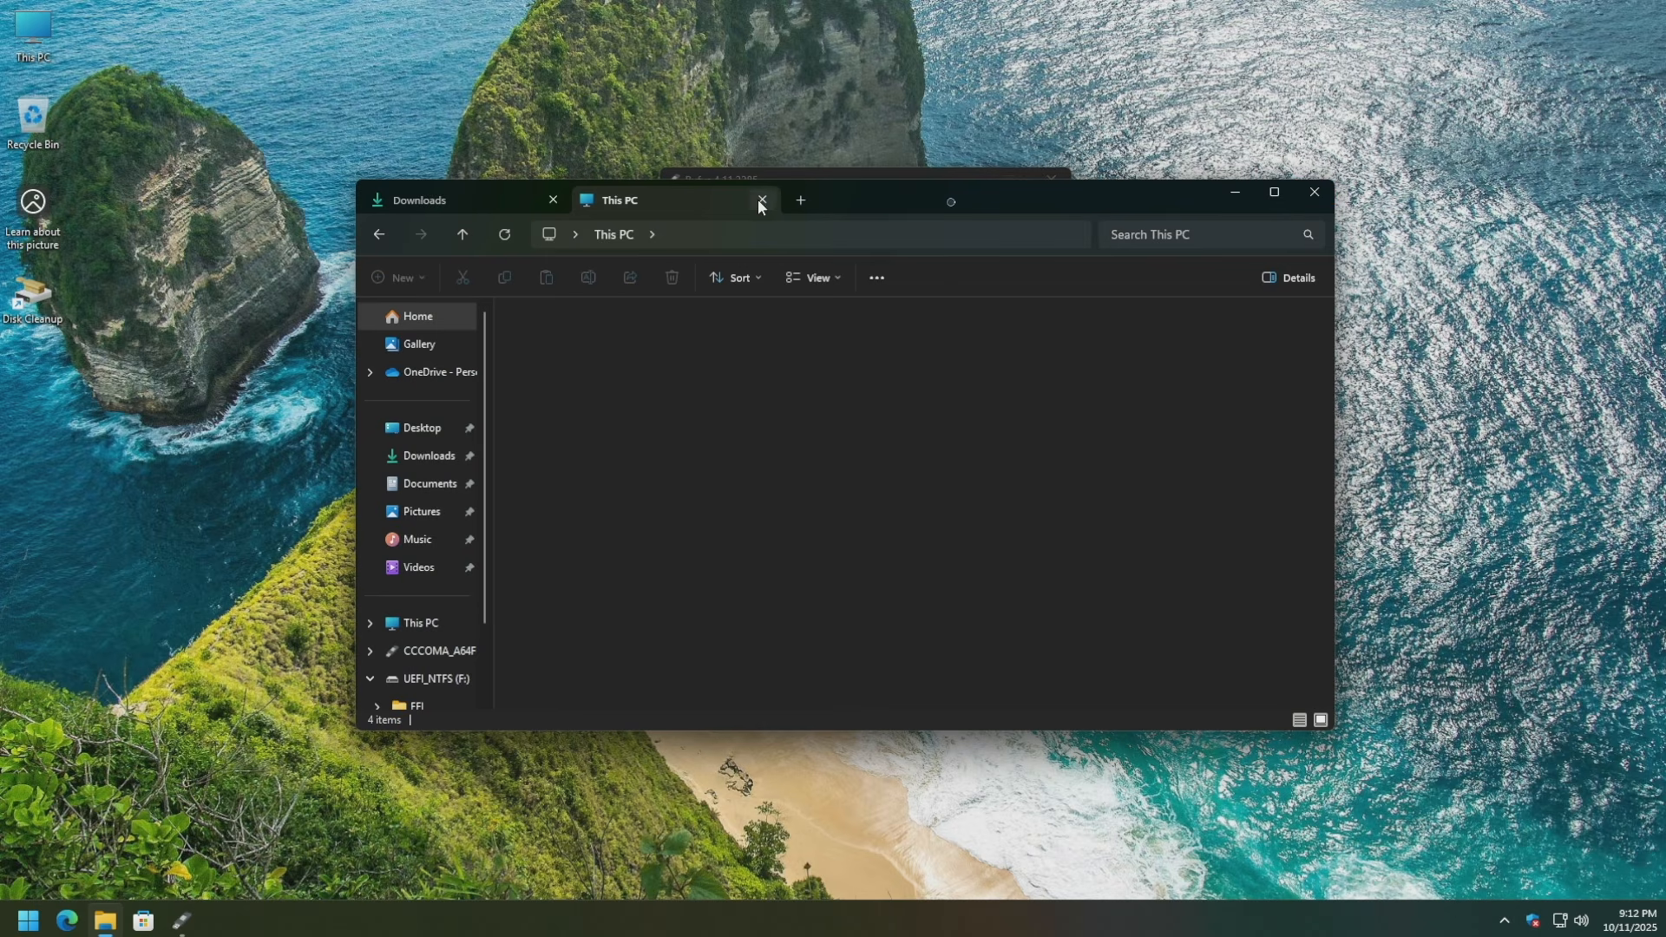
pyautogui.click(1229, 194)
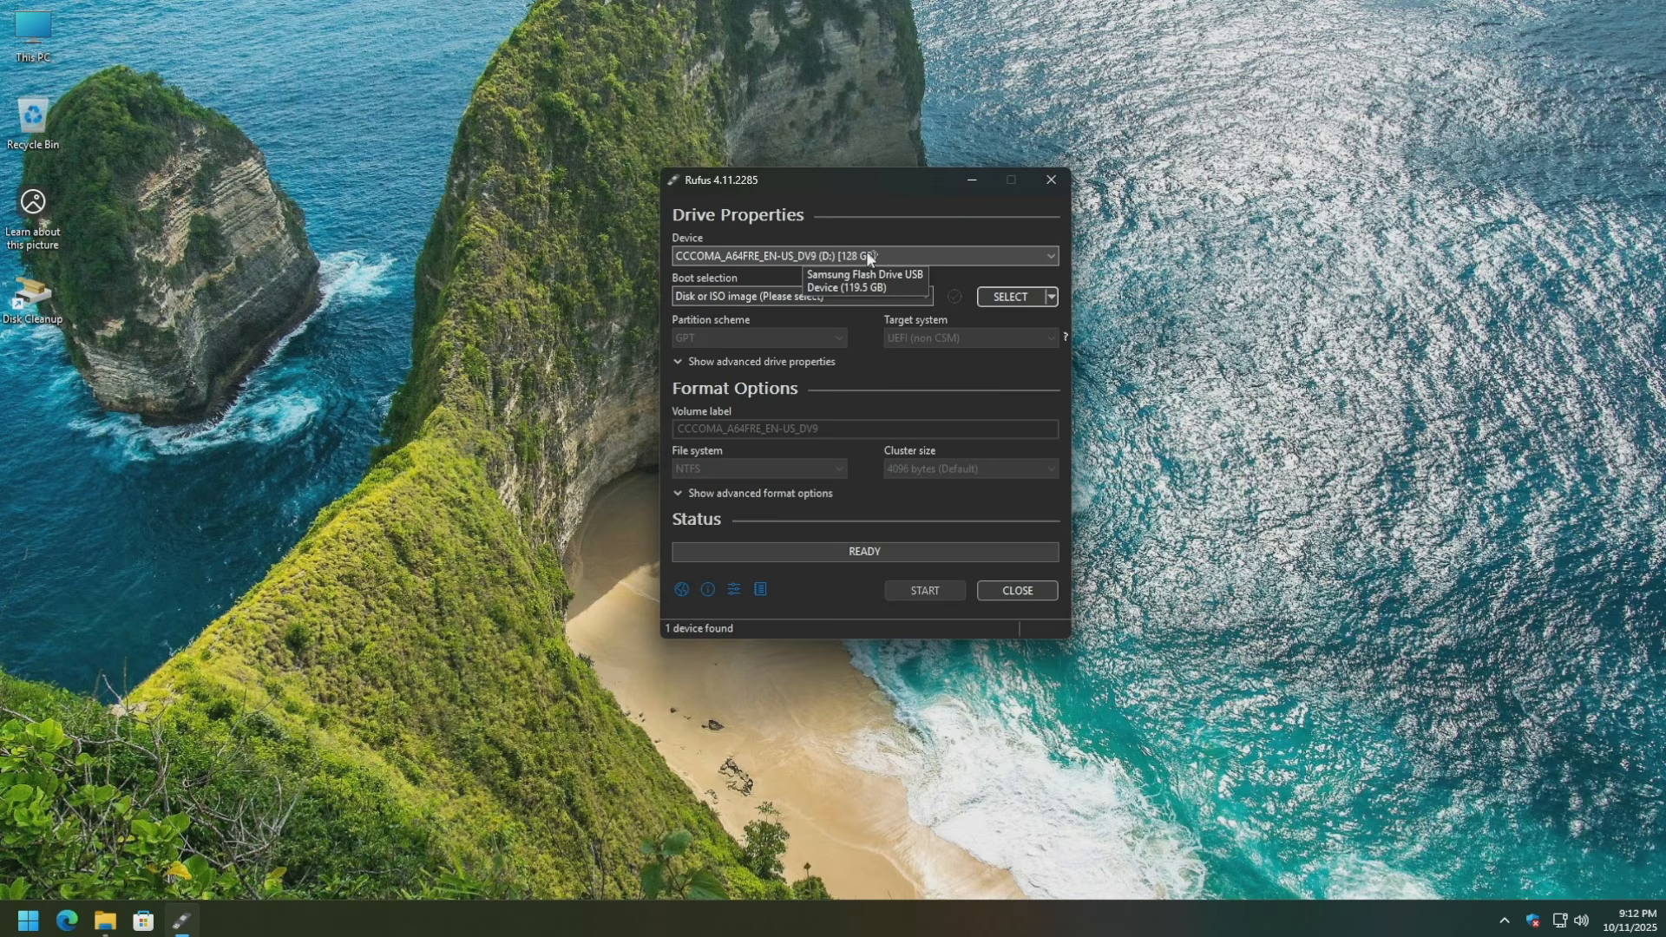
# Load ubuntu-25.10-desktop-amd64.iso from Downloads as Rufus's boot image.
pyautogui.click(992, 300)
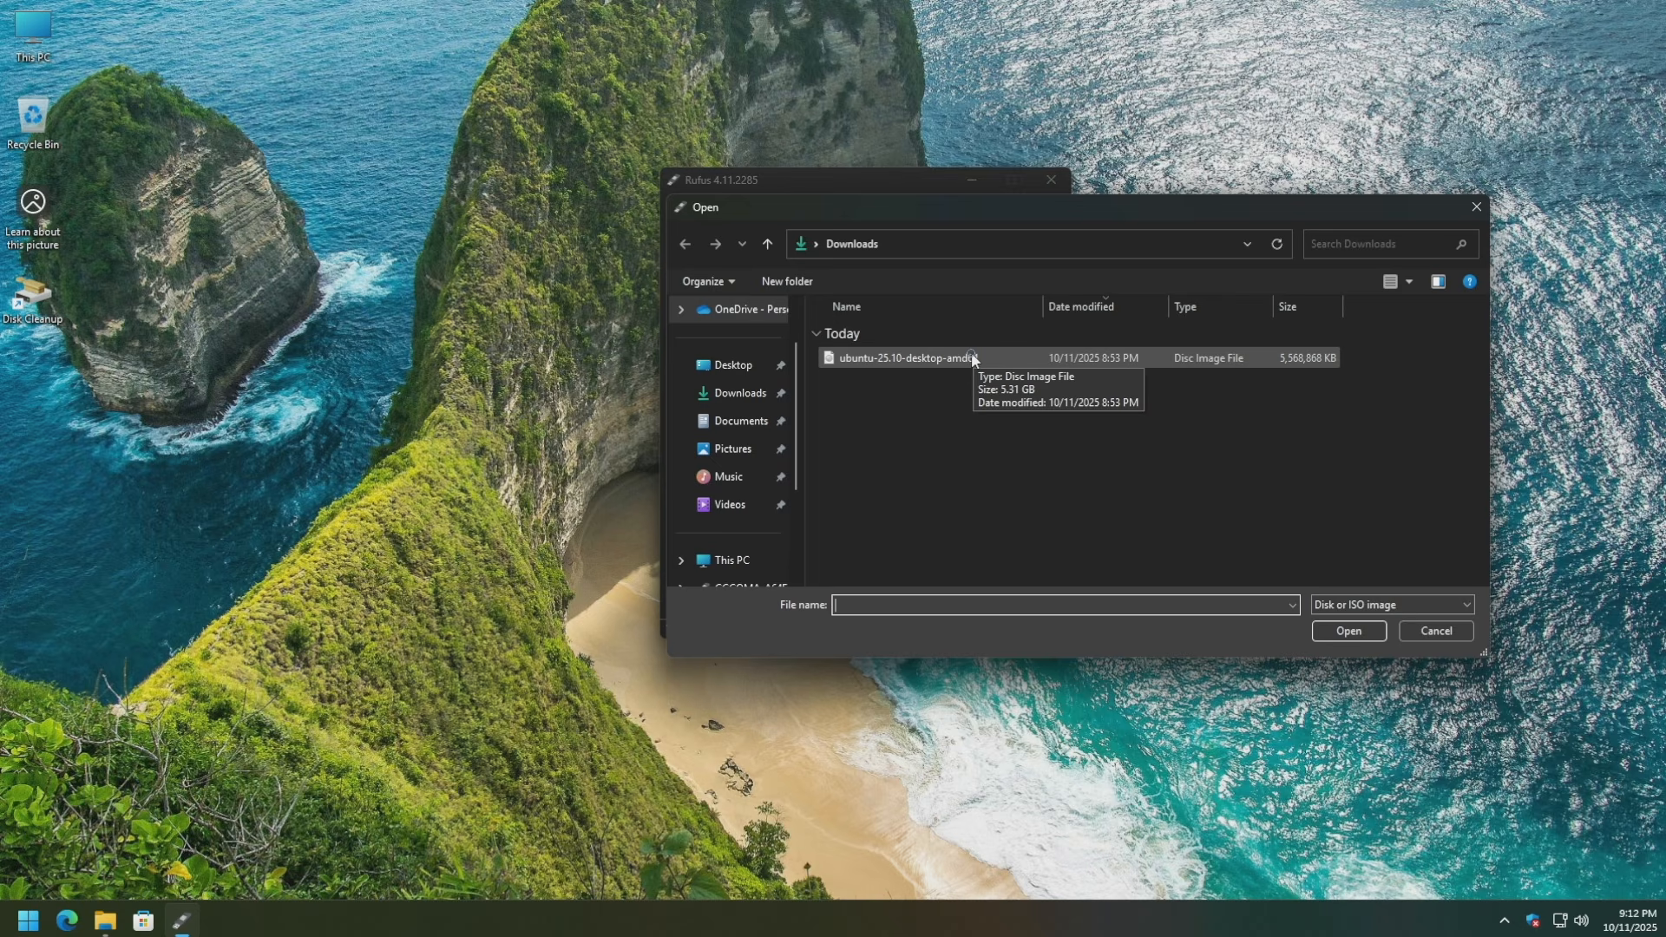
pyautogui.click(971, 356)
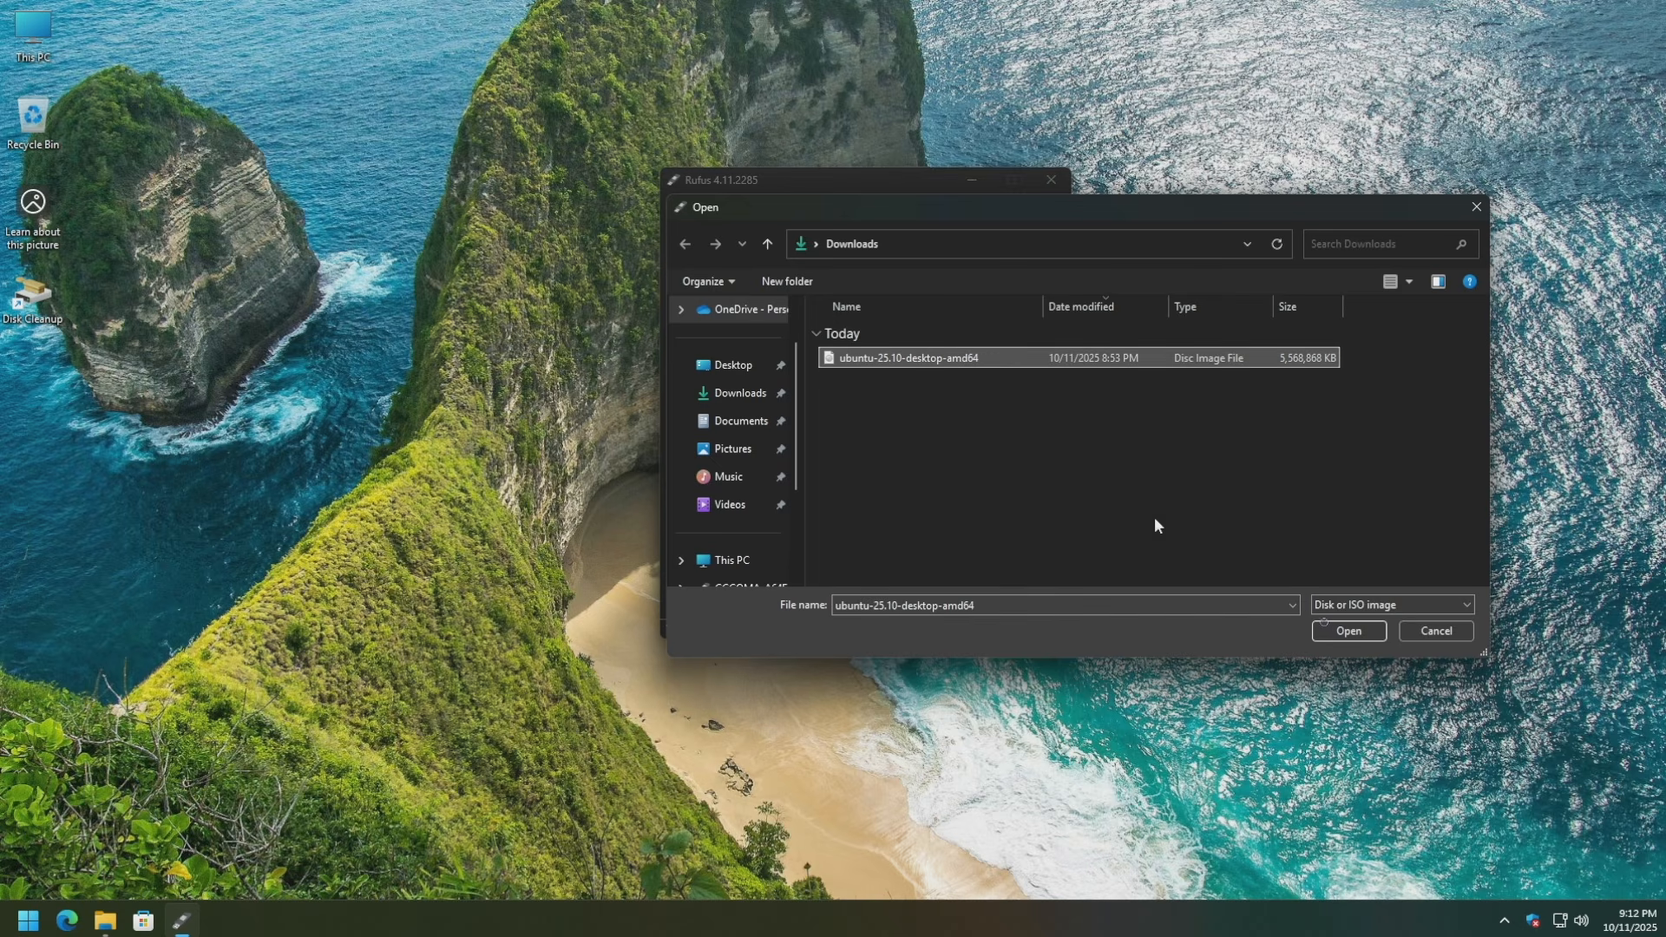
pyautogui.click(1331, 631)
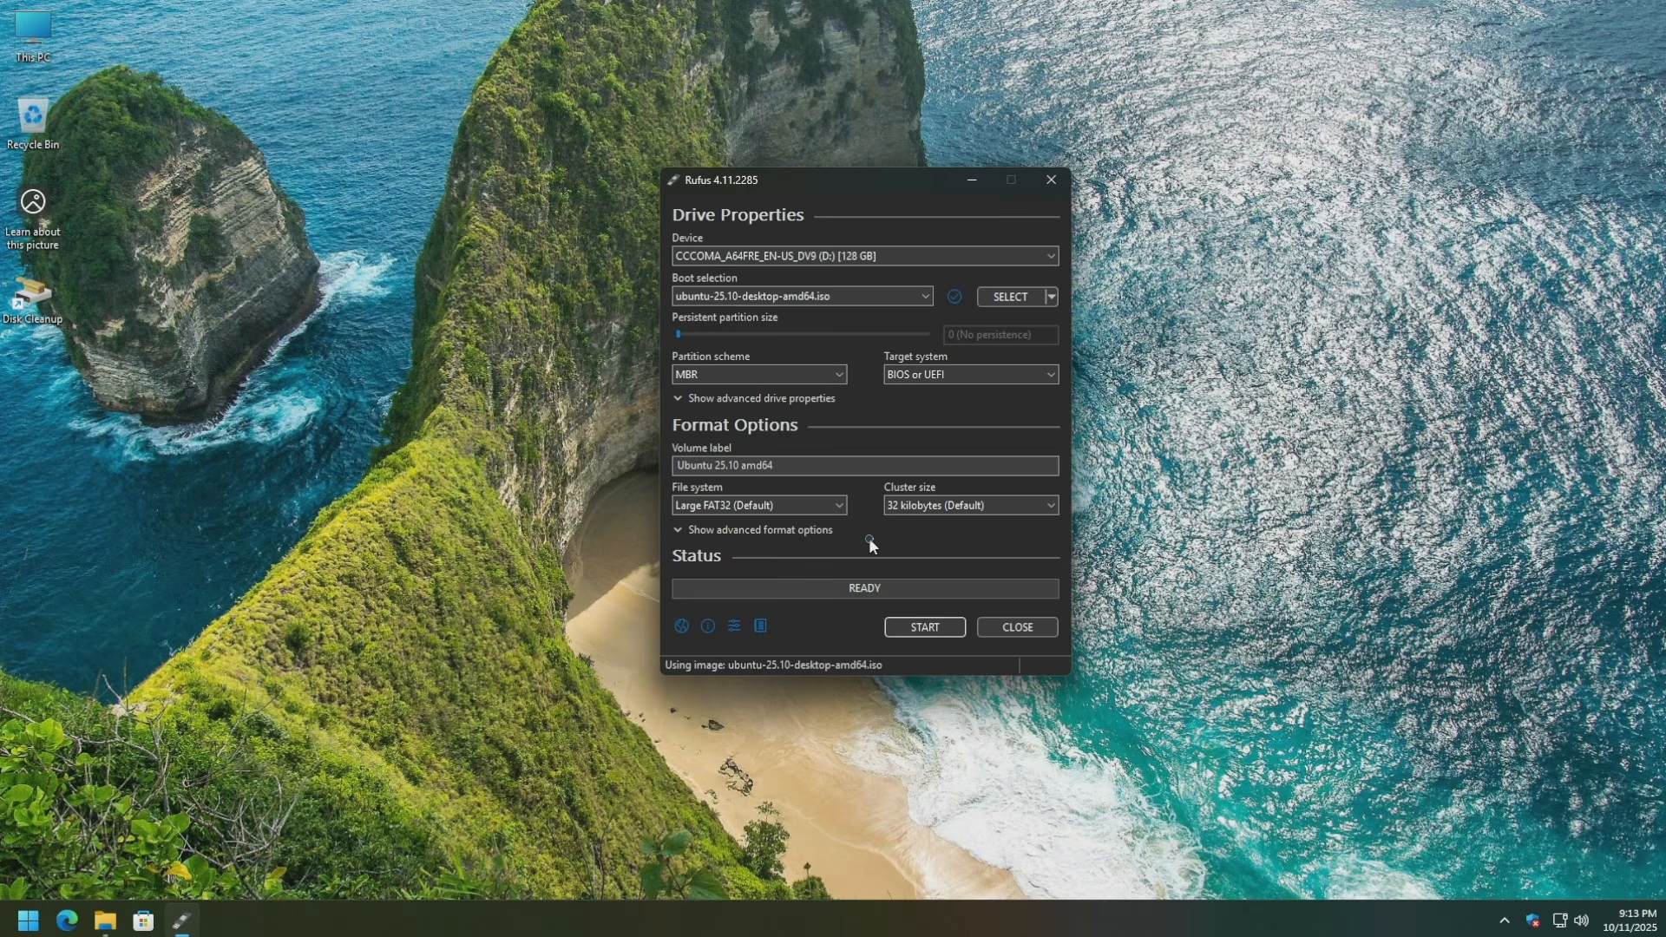
# Write the image in ISO Image mode, accepting the Grub download and erase warning, then close Rufus.
pyautogui.click(932, 626)
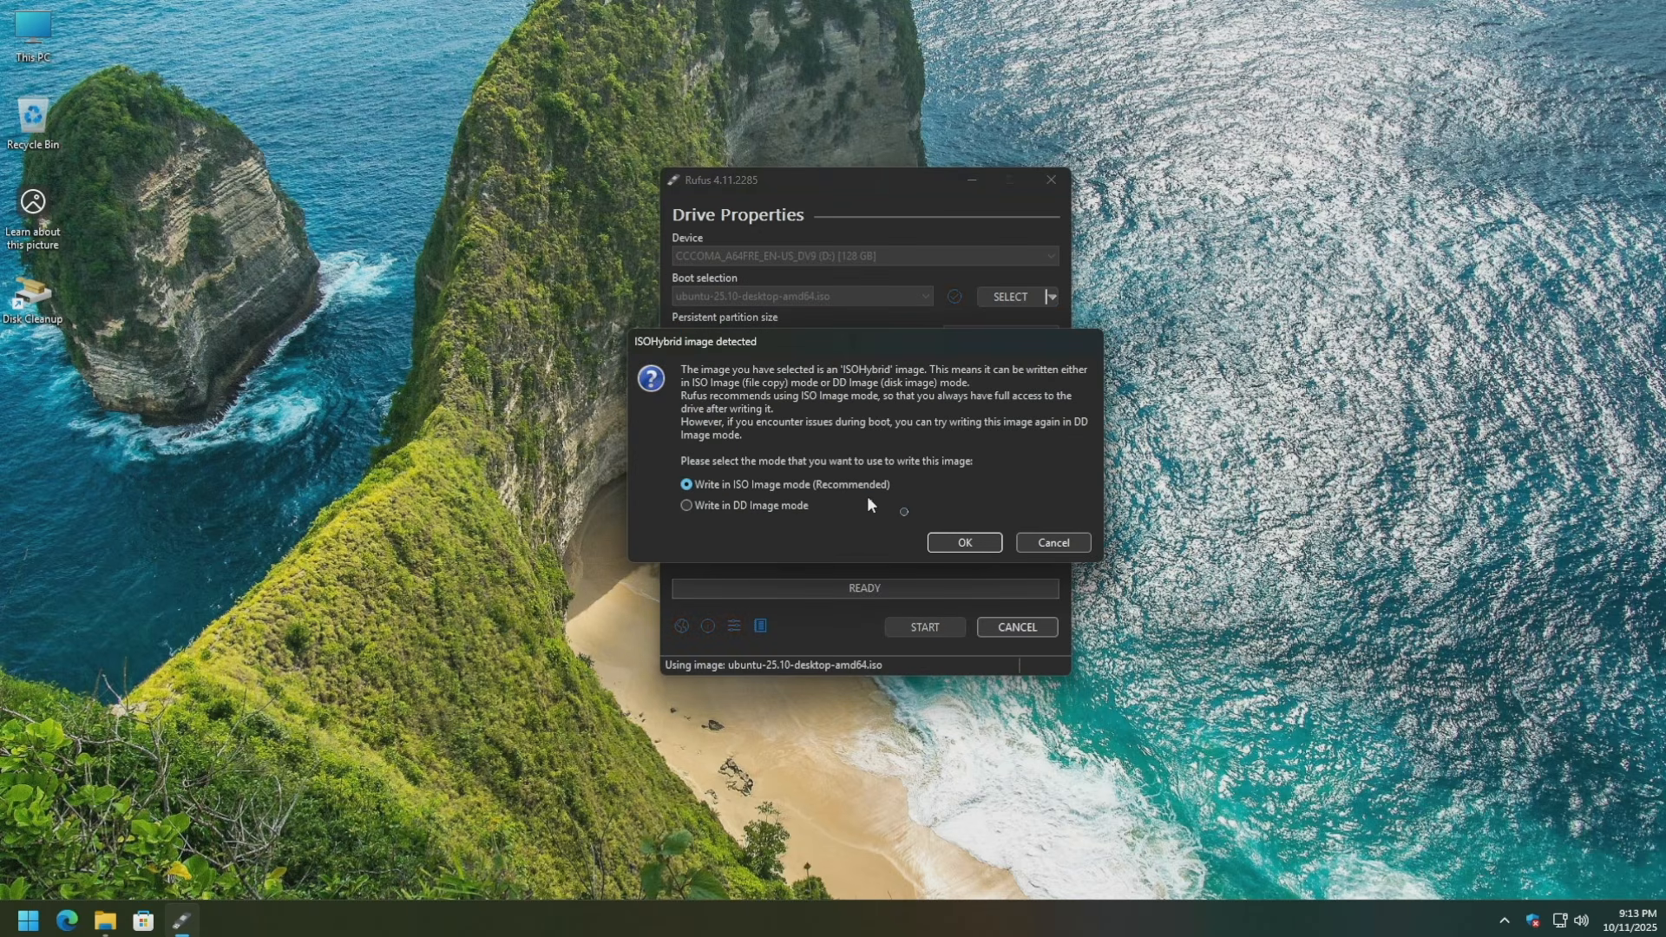
pyautogui.click(961, 542)
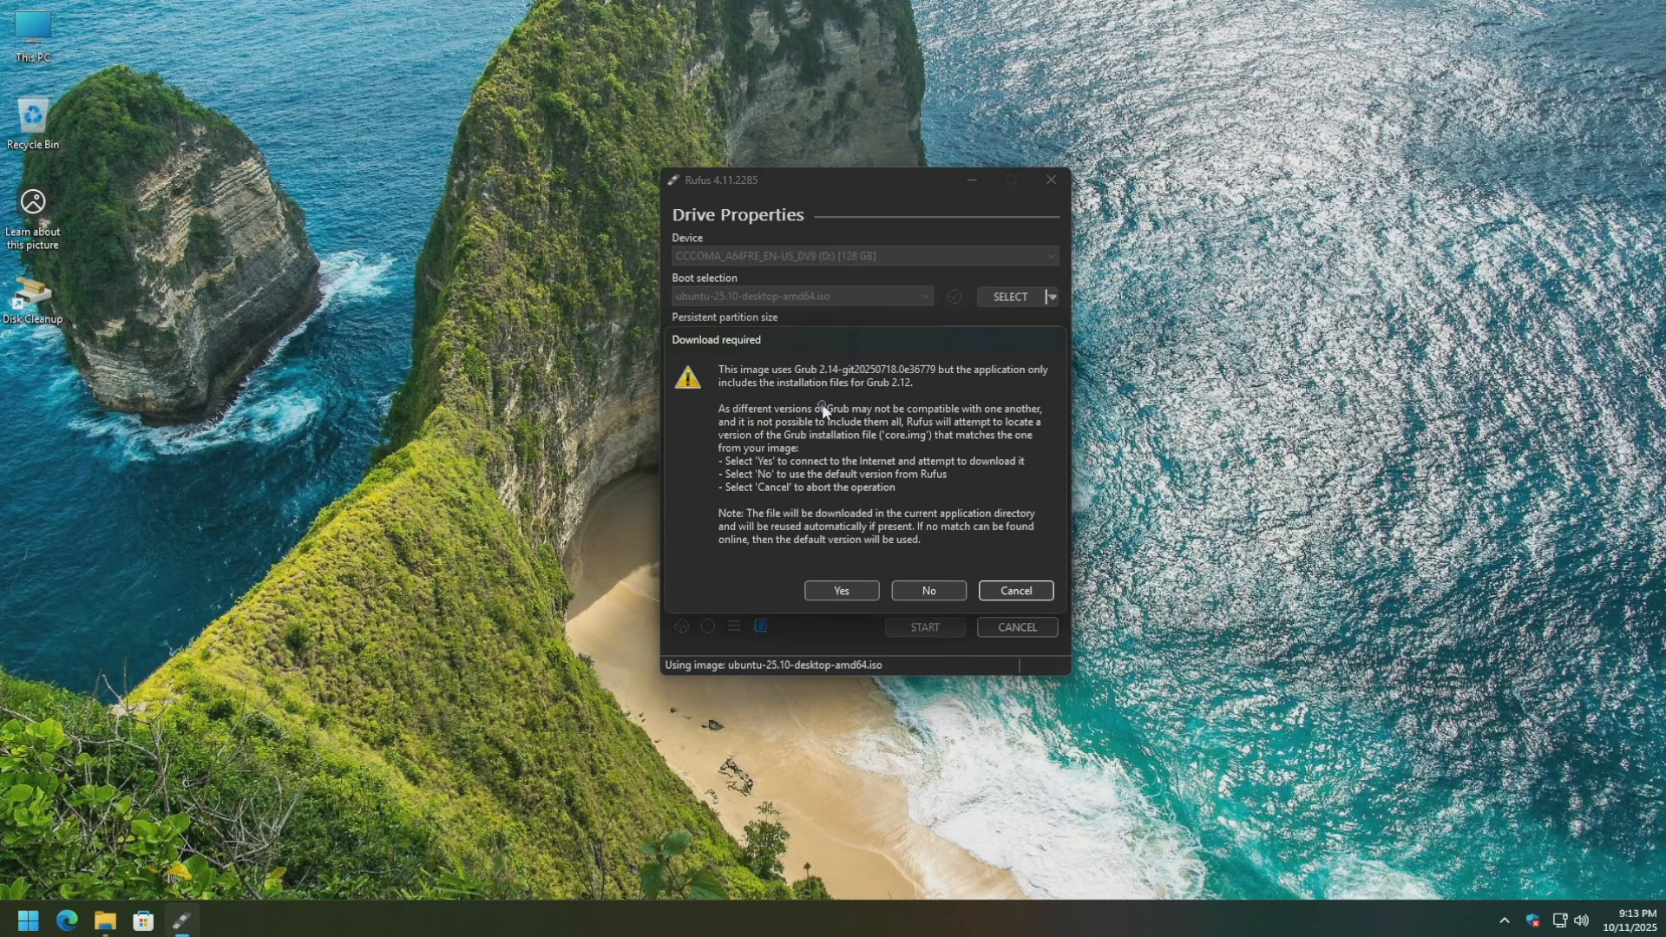
pyautogui.click(839, 594)
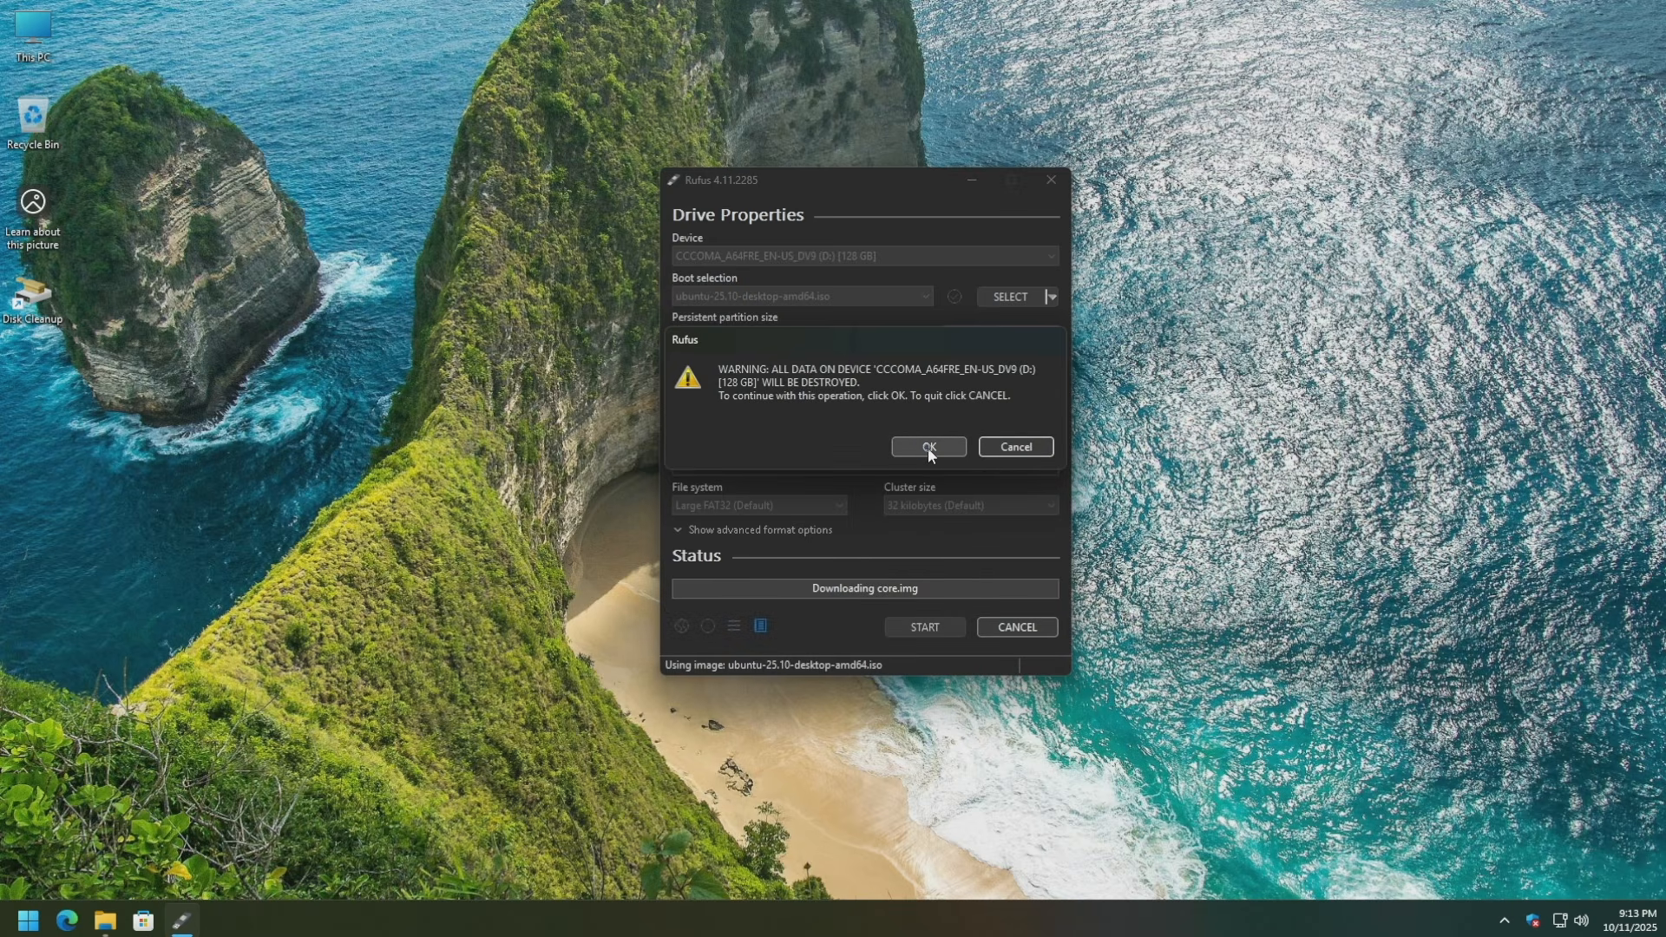
pyautogui.click(943, 446)
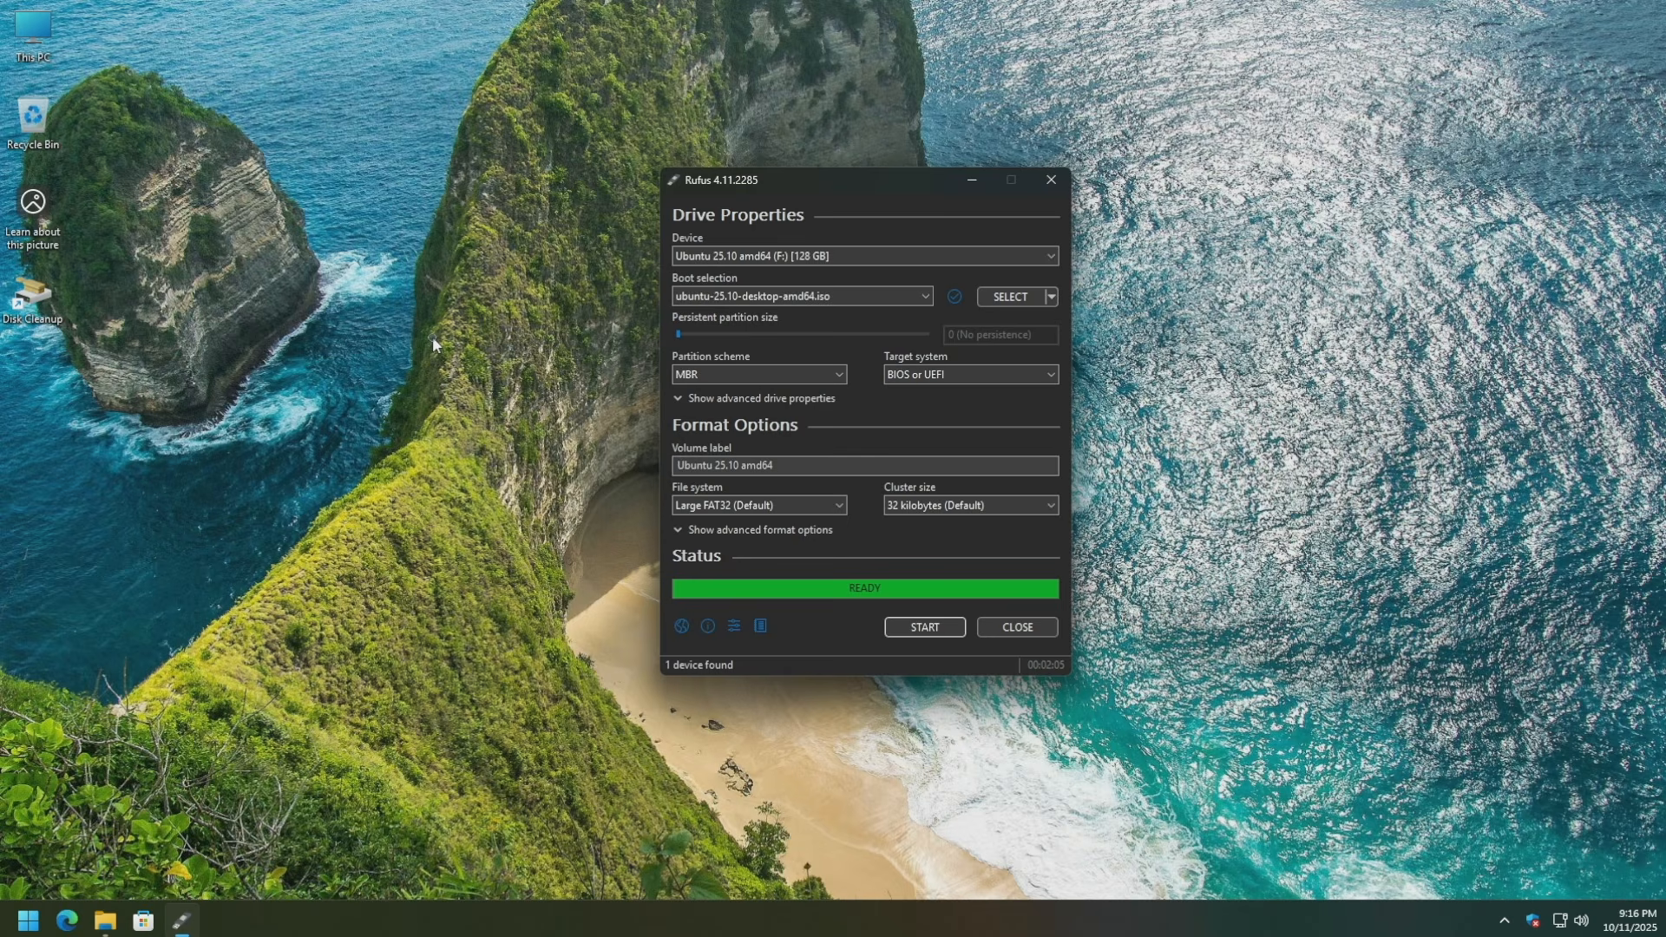
pyautogui.click(1017, 626)
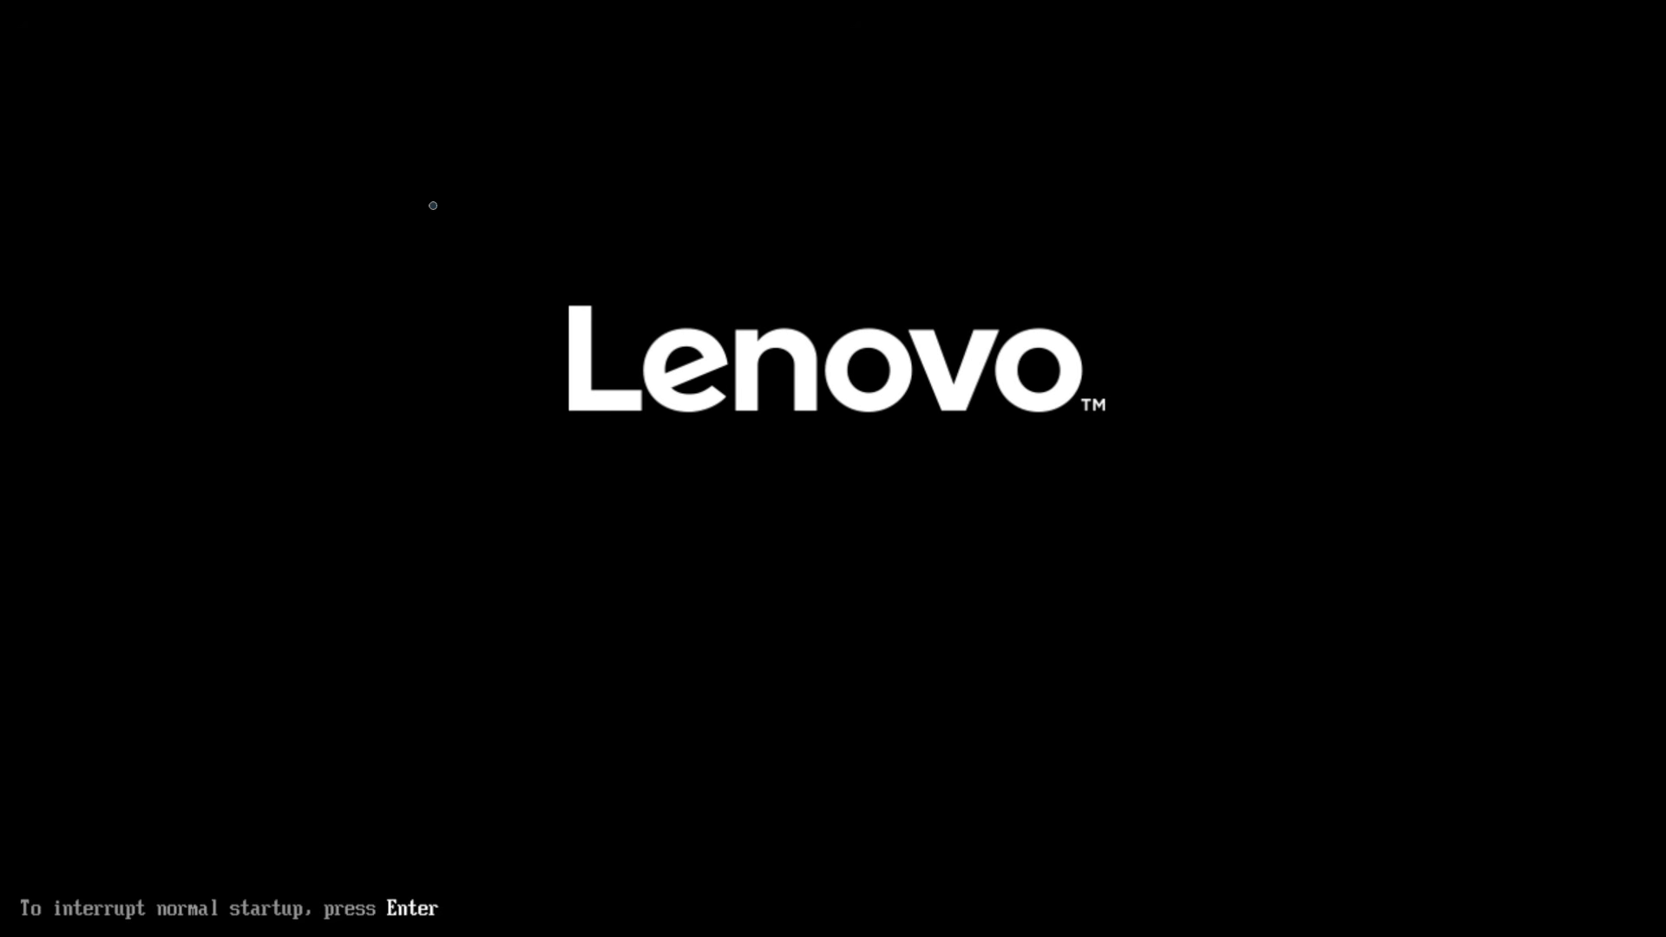
# Boot from UEFI: Samsung Flash Drive 1100, Partition 1 via the Lenovo F12 boot menu.
pyautogui.press('F12')
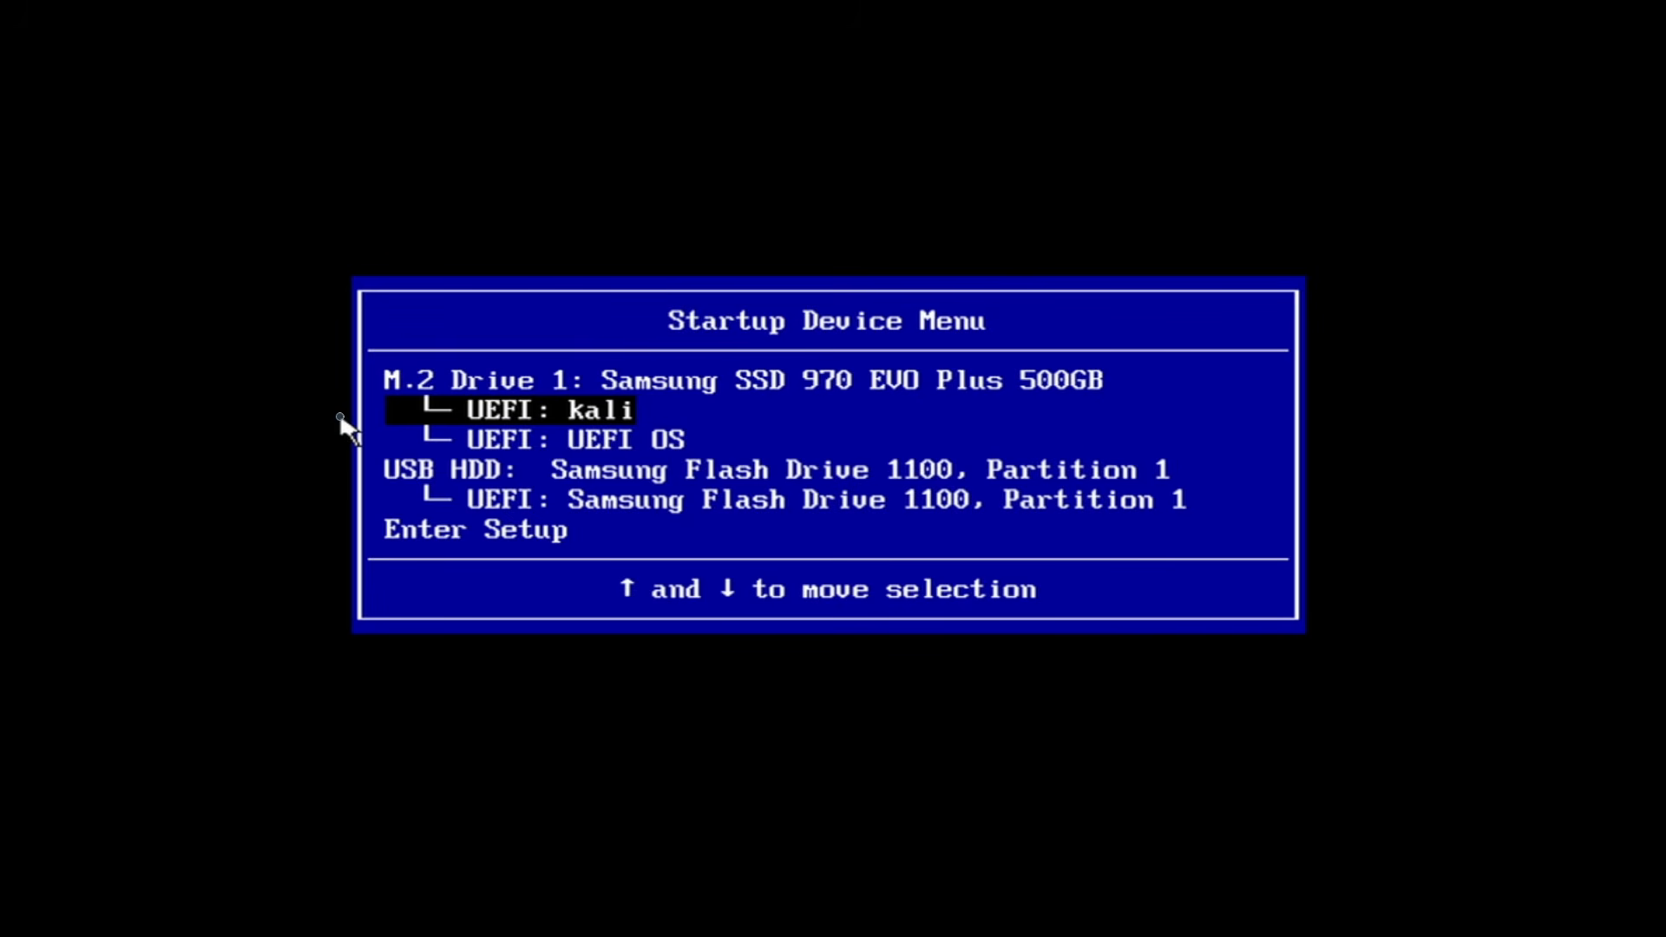
pyautogui.press('Down')
pyautogui.press('Down')
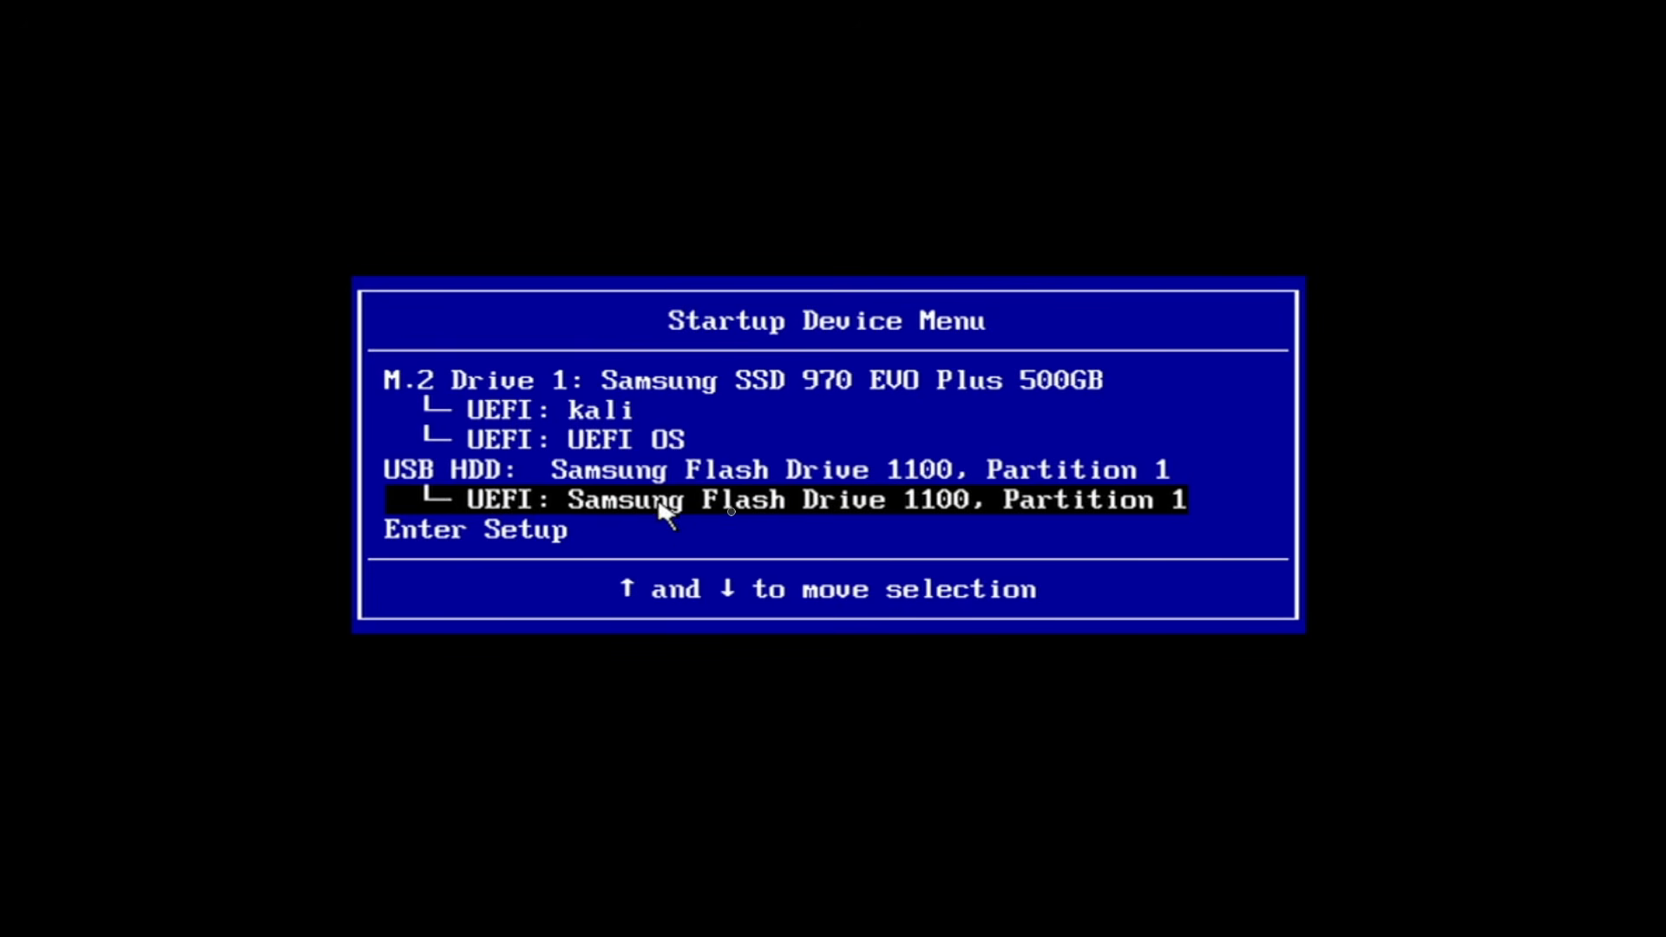
pyautogui.click(1001, 511)
pyautogui.press('Down')
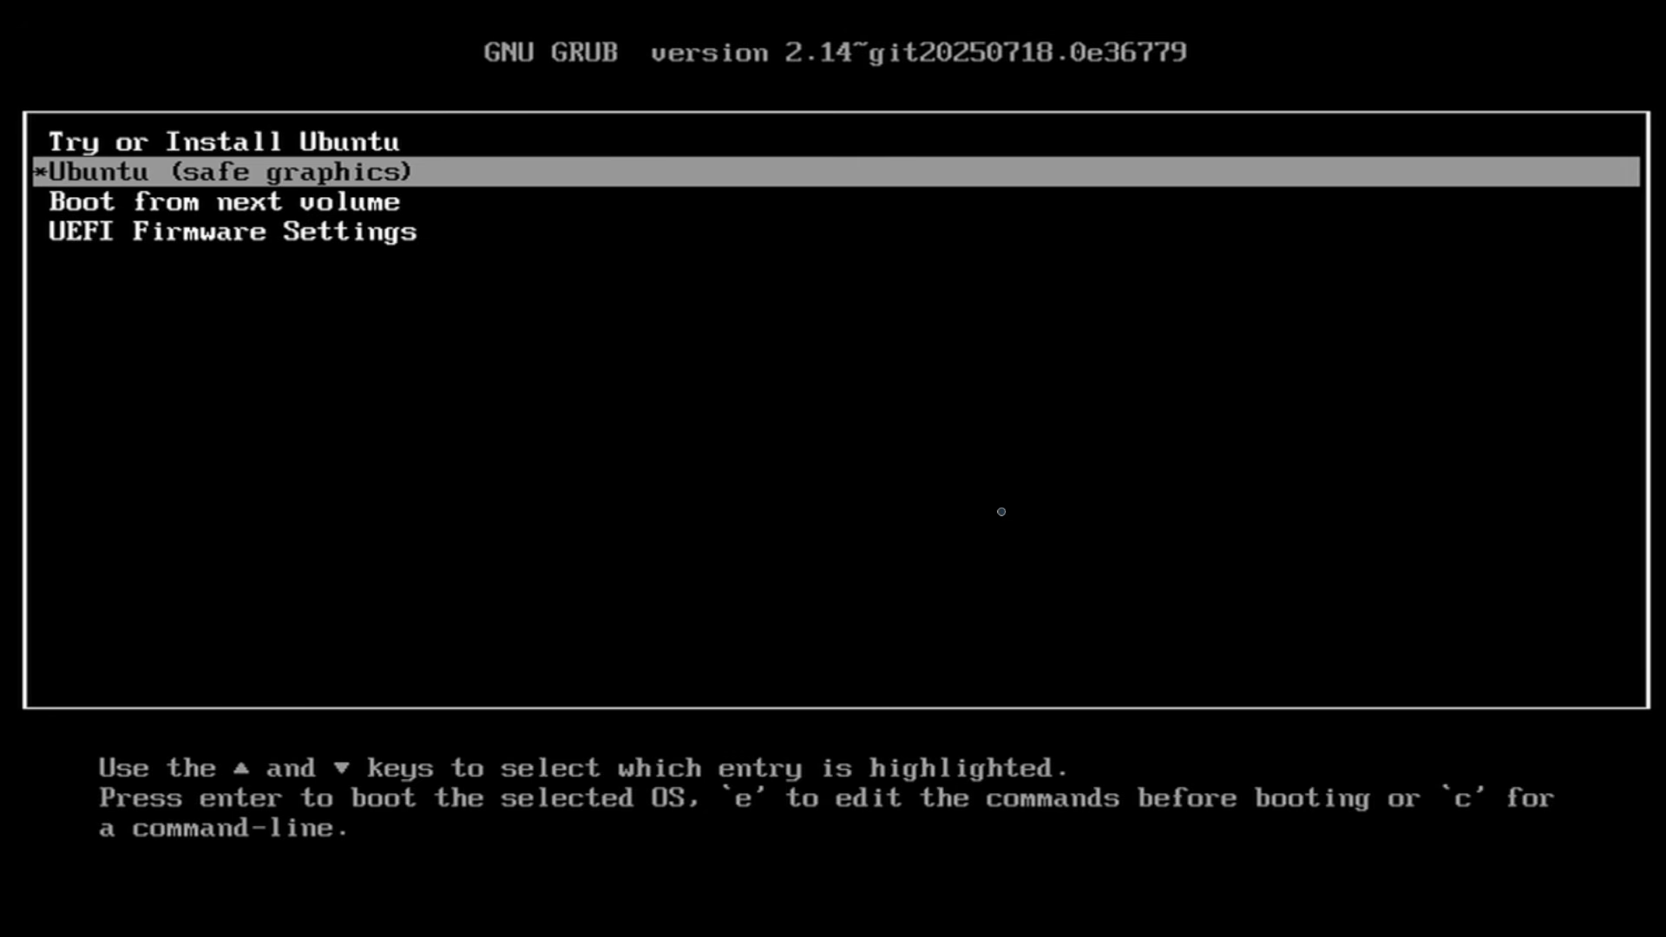
# Highlight Try or Install Ubuntu in the GRUB menu and boot it.
pyautogui.press('Up')
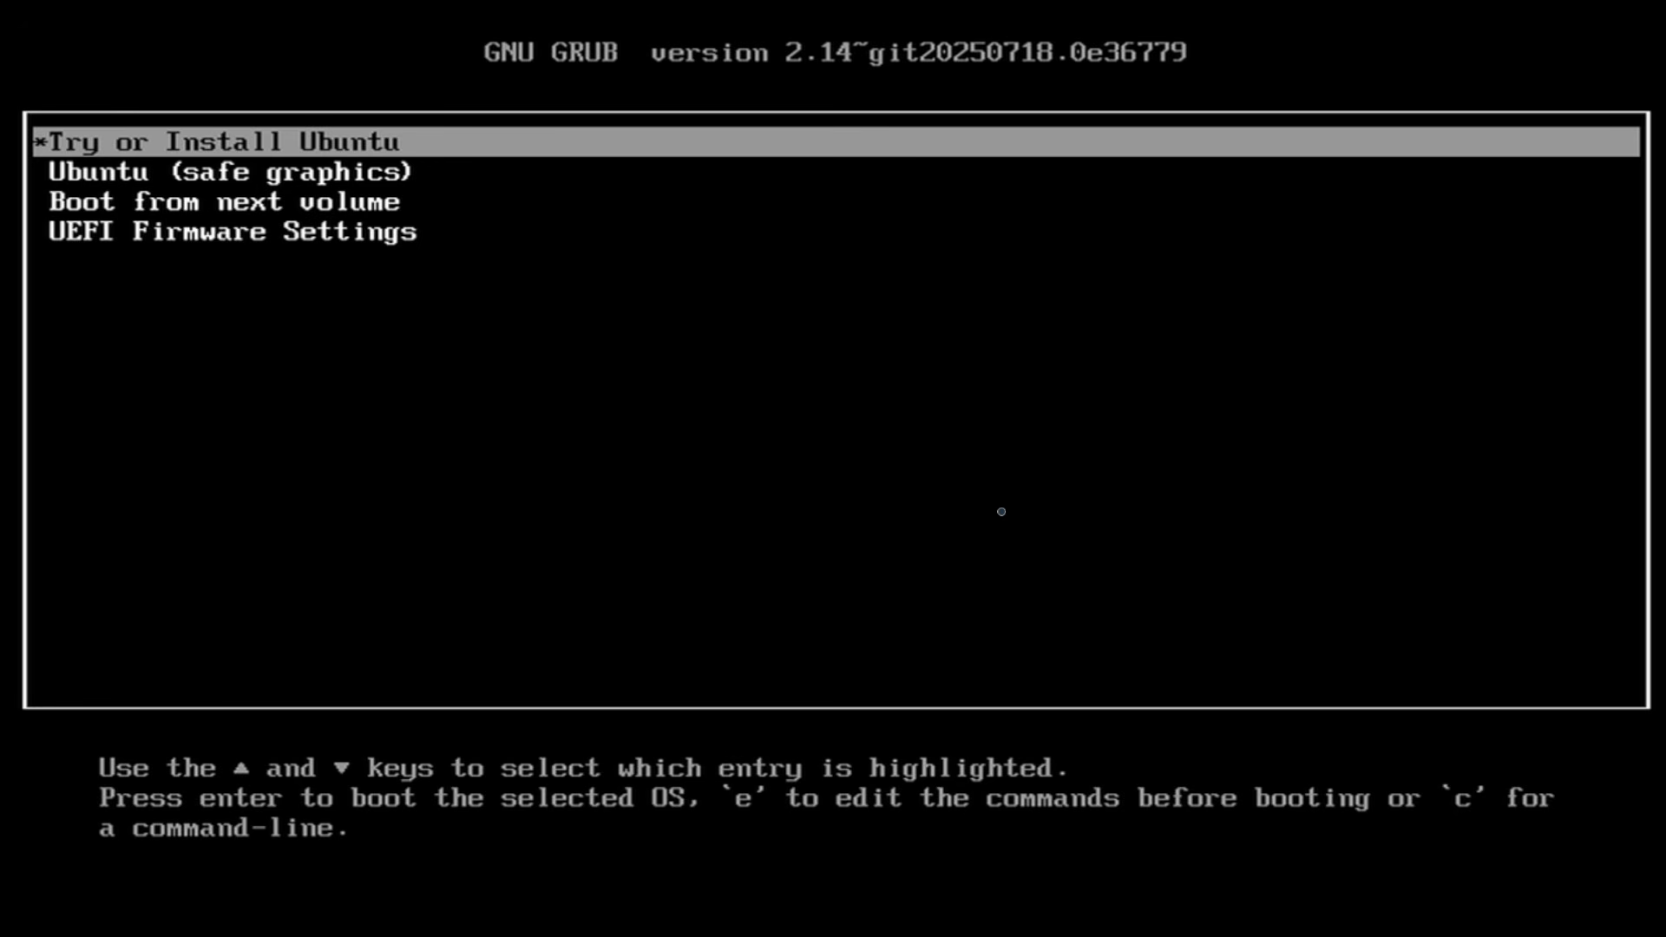
pyautogui.press('Down')
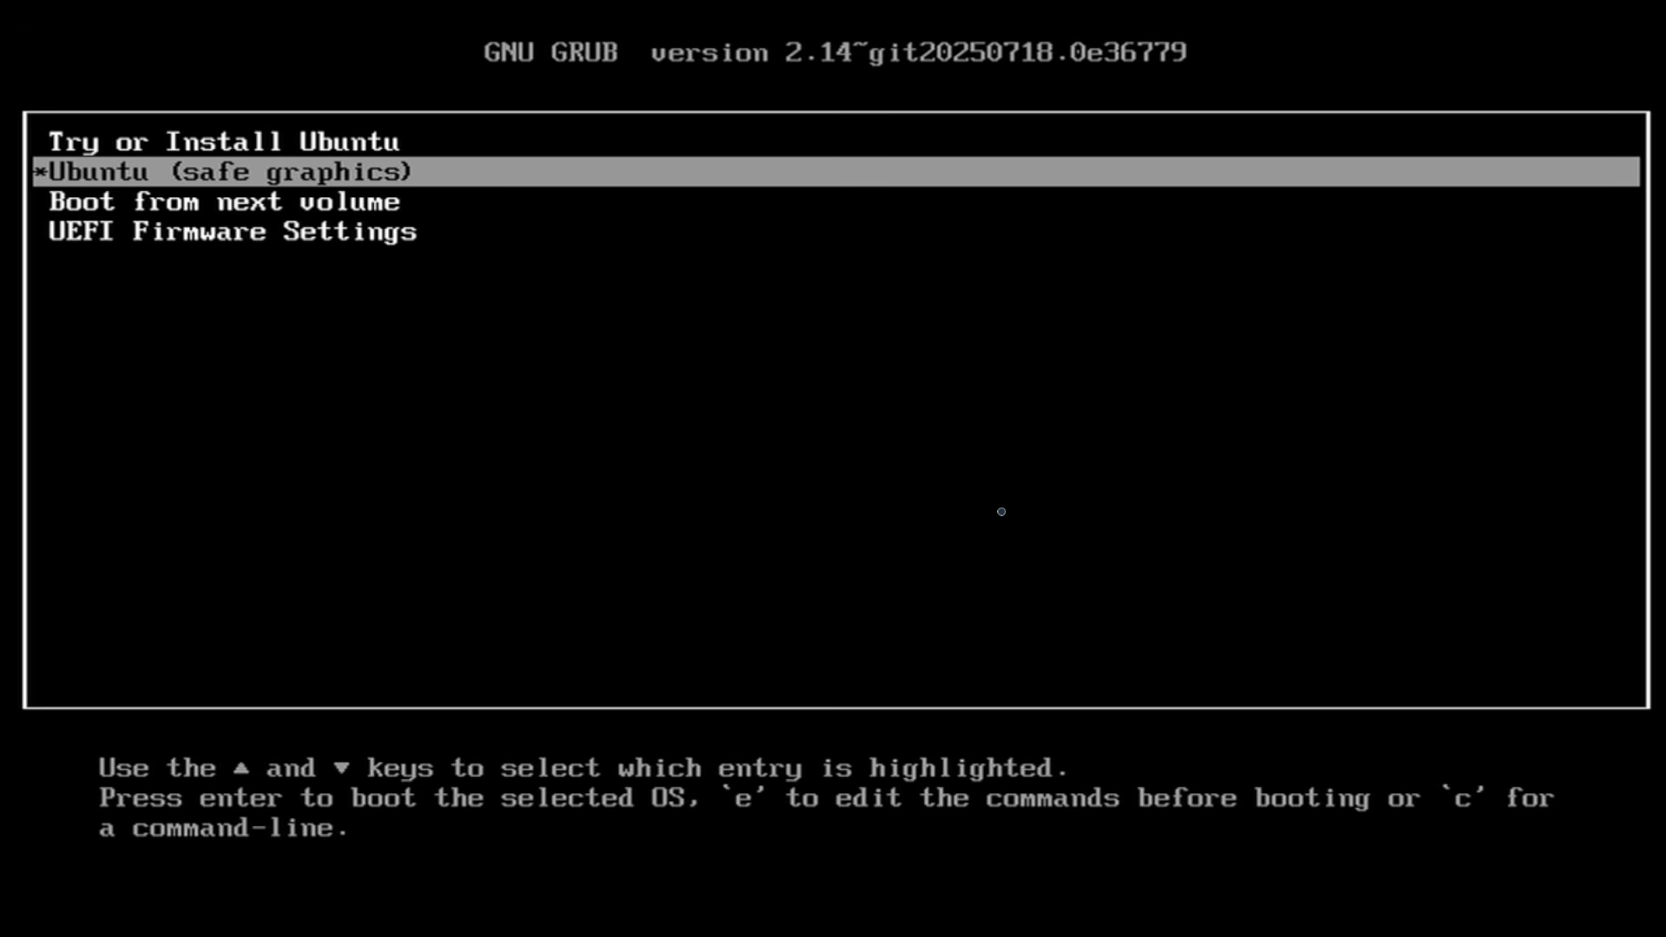
pyautogui.press('Up')
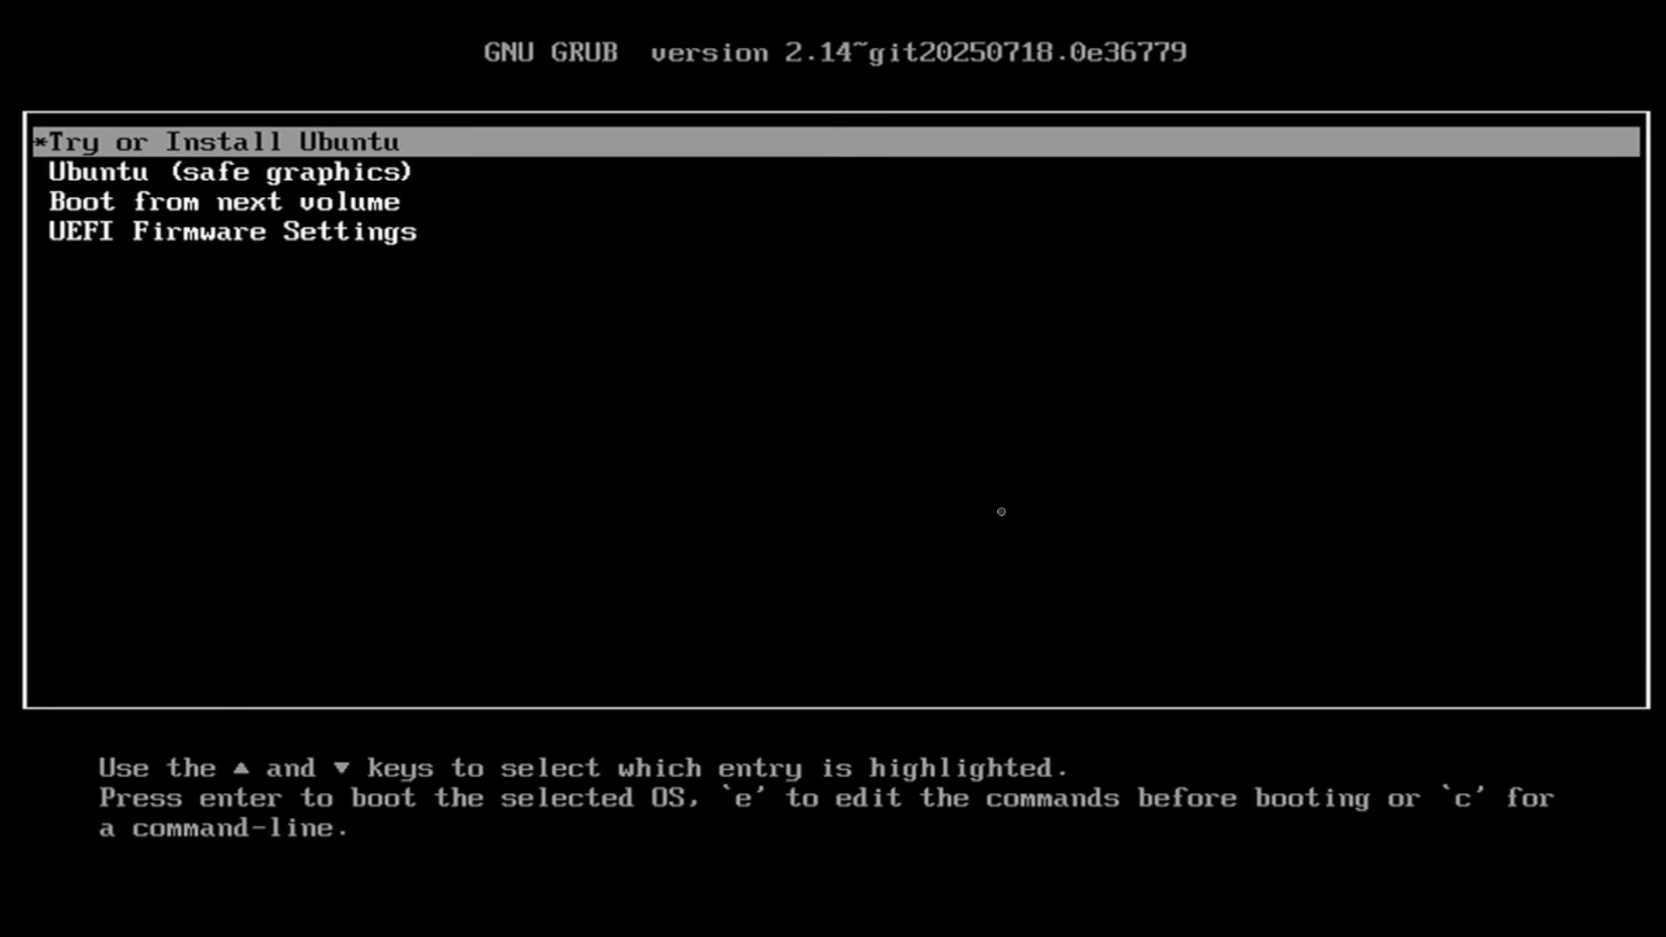
pyautogui.press('Down')
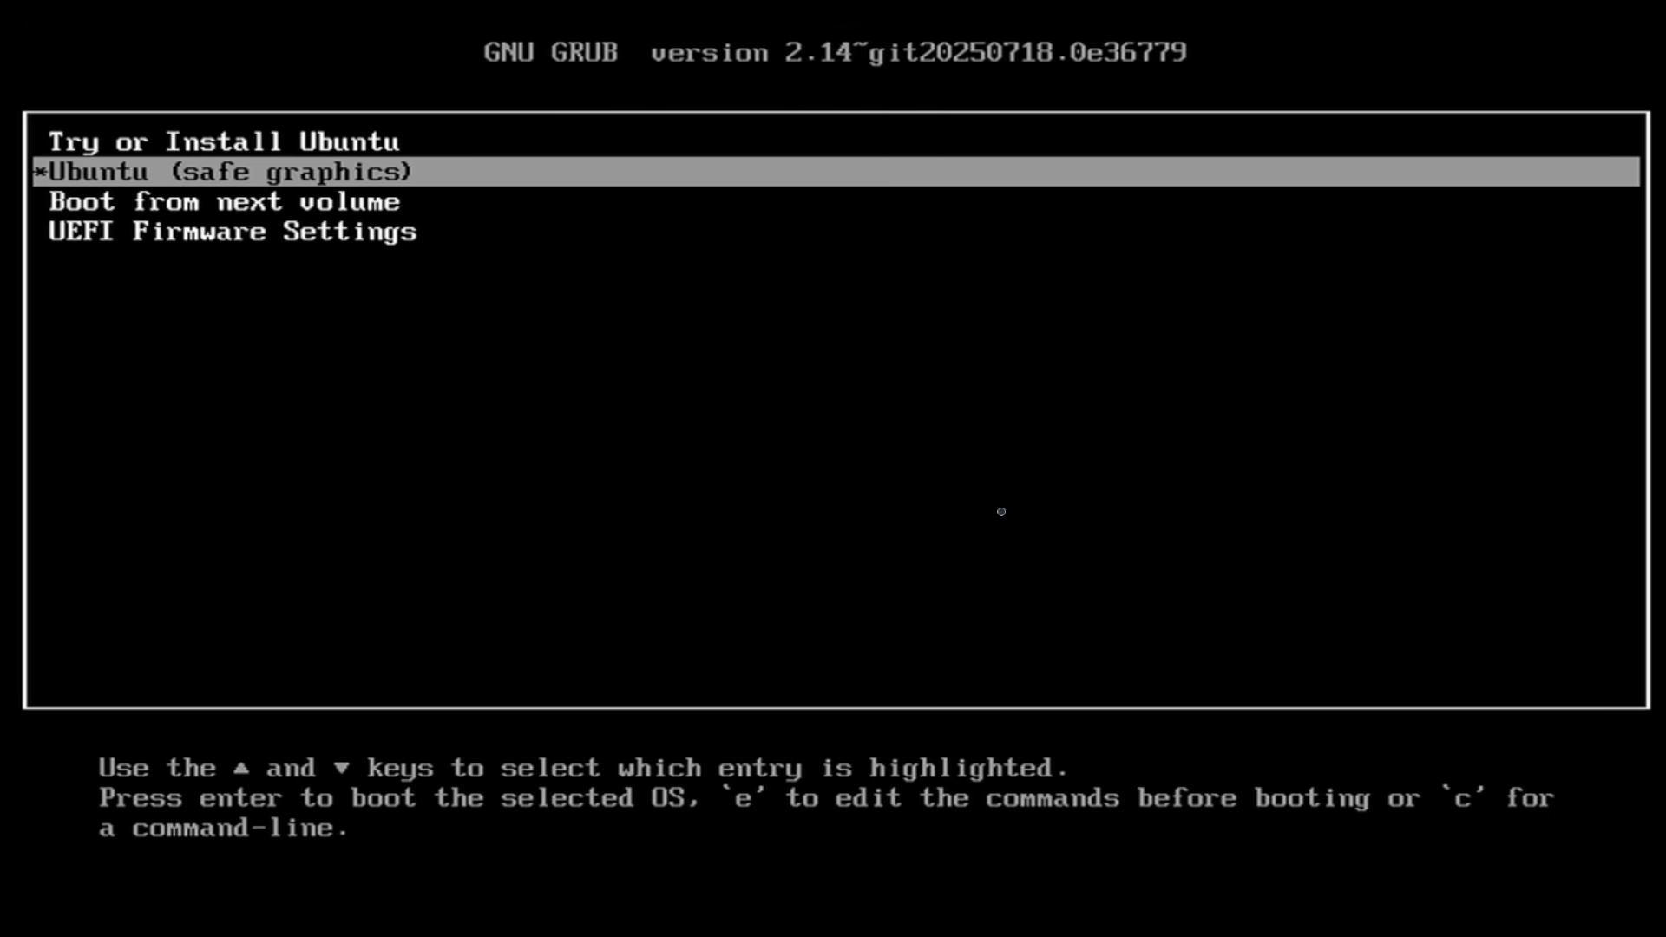
pyautogui.press('Up')
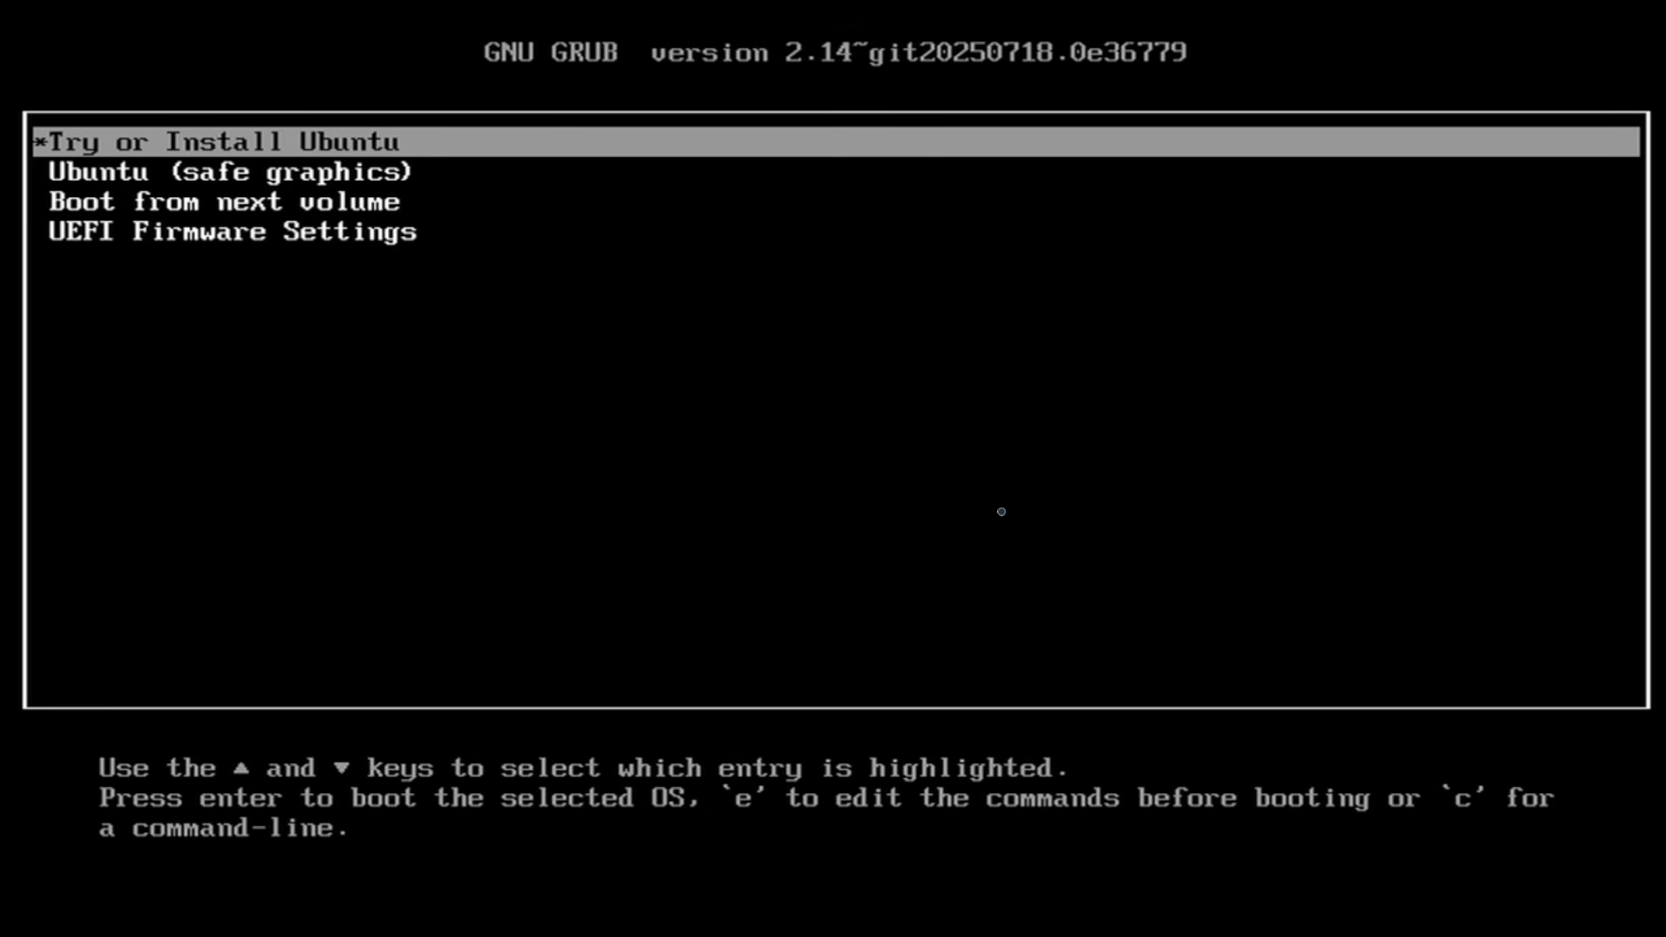
pyautogui.press('Down')
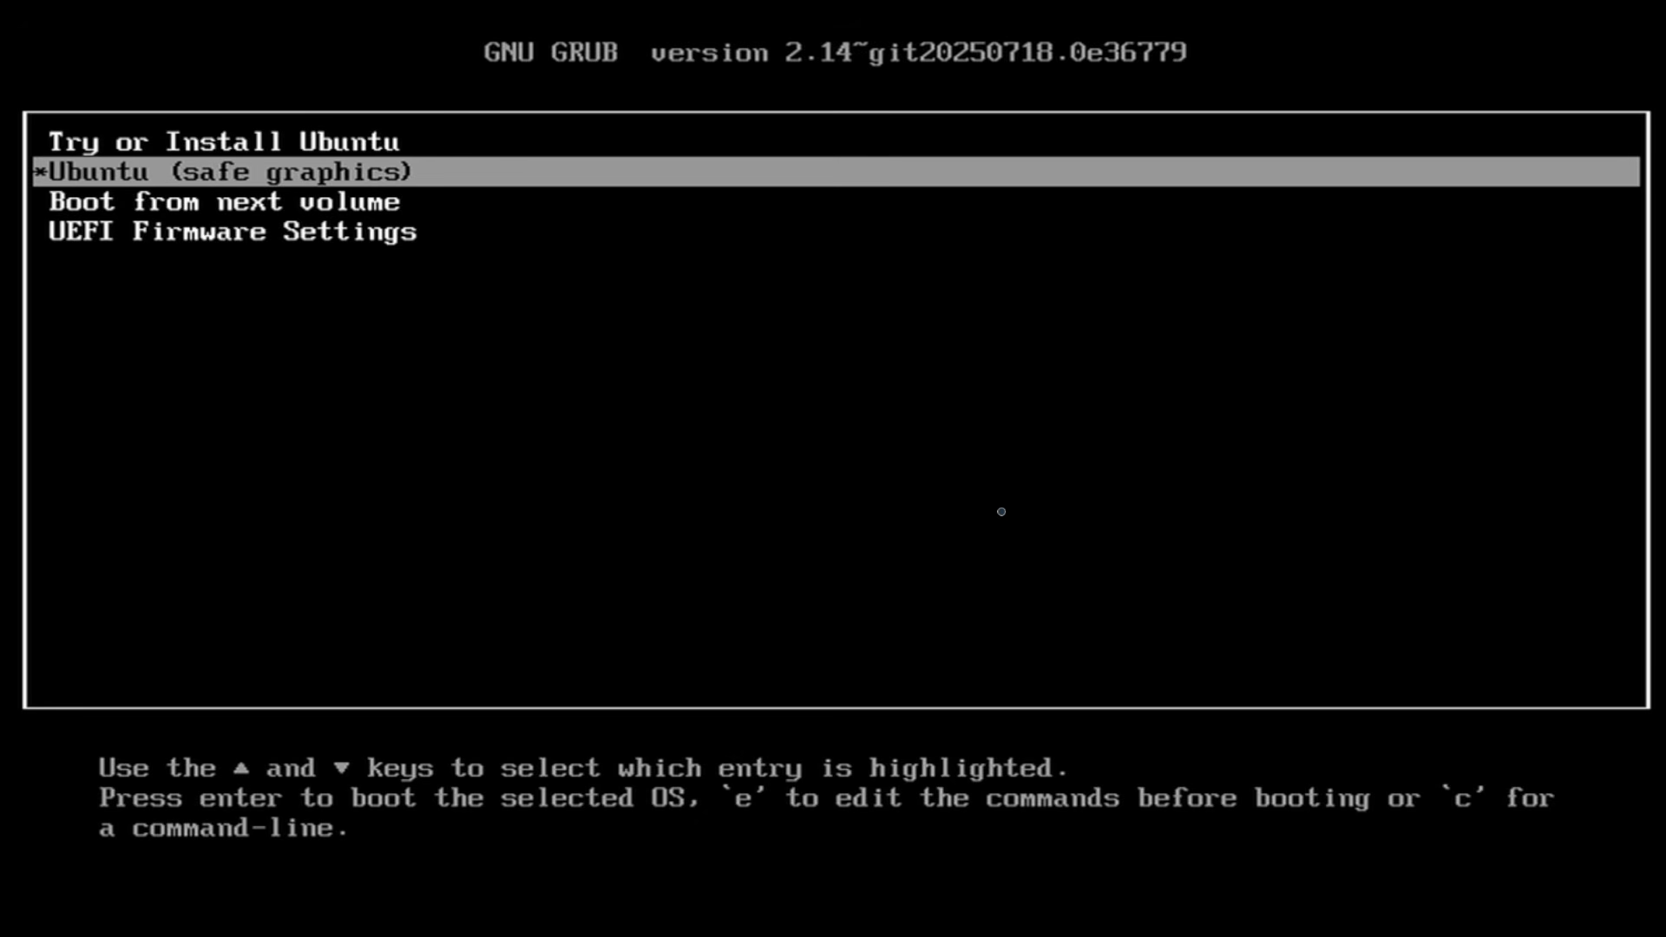
pyautogui.press('Down')
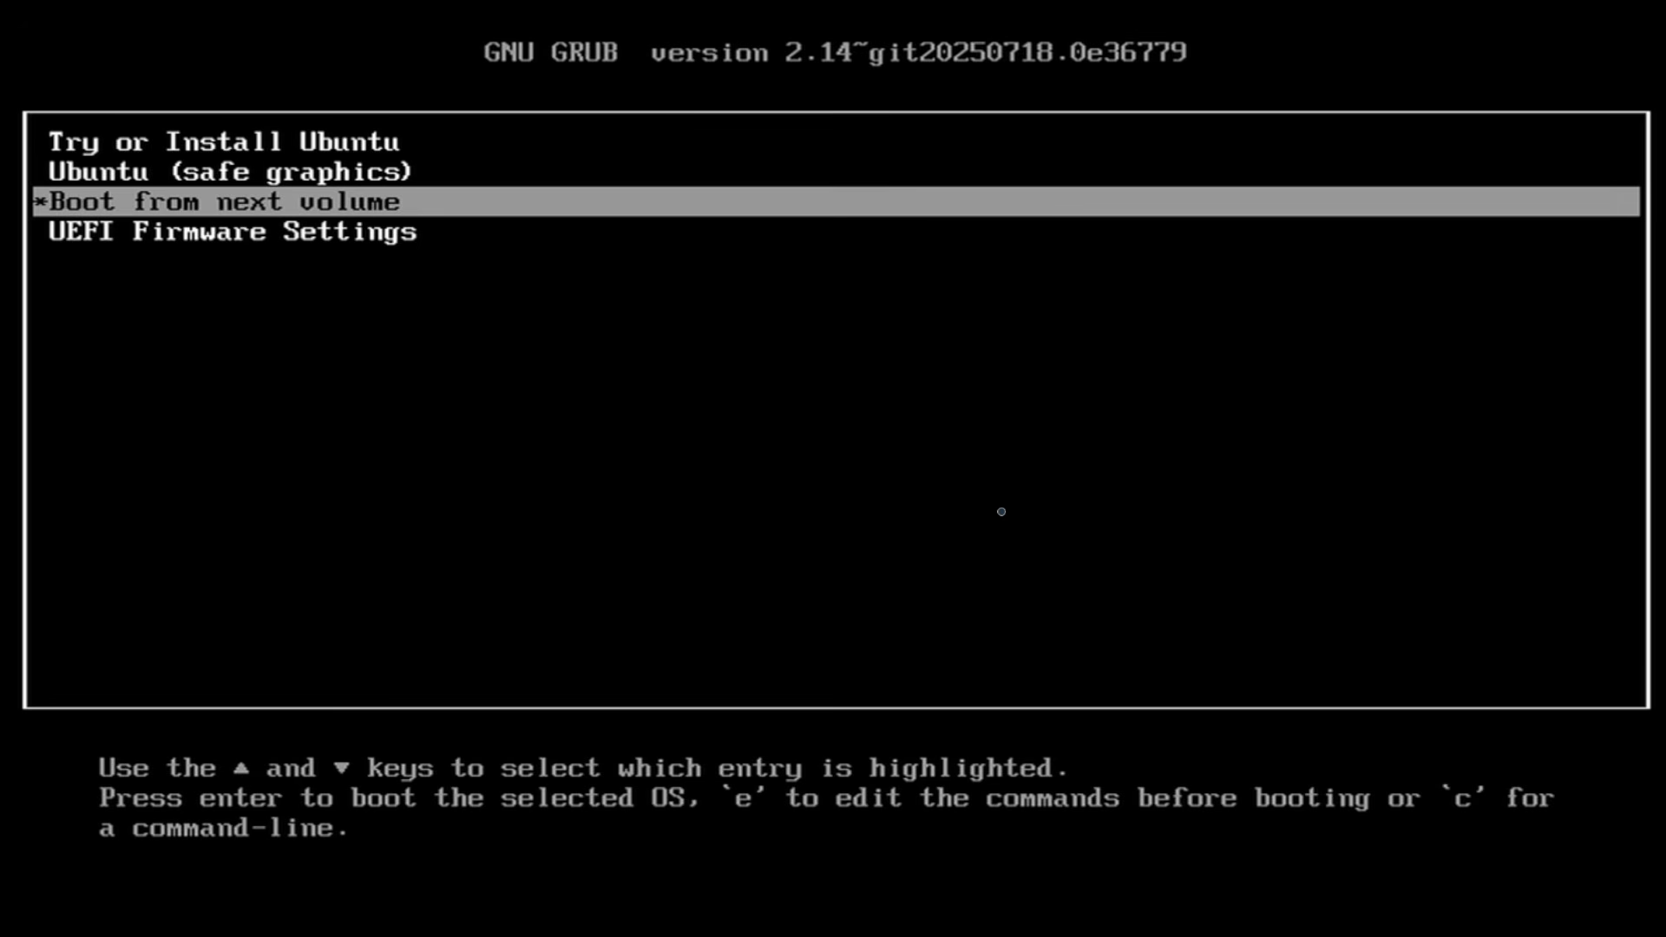
pyautogui.press('Down')
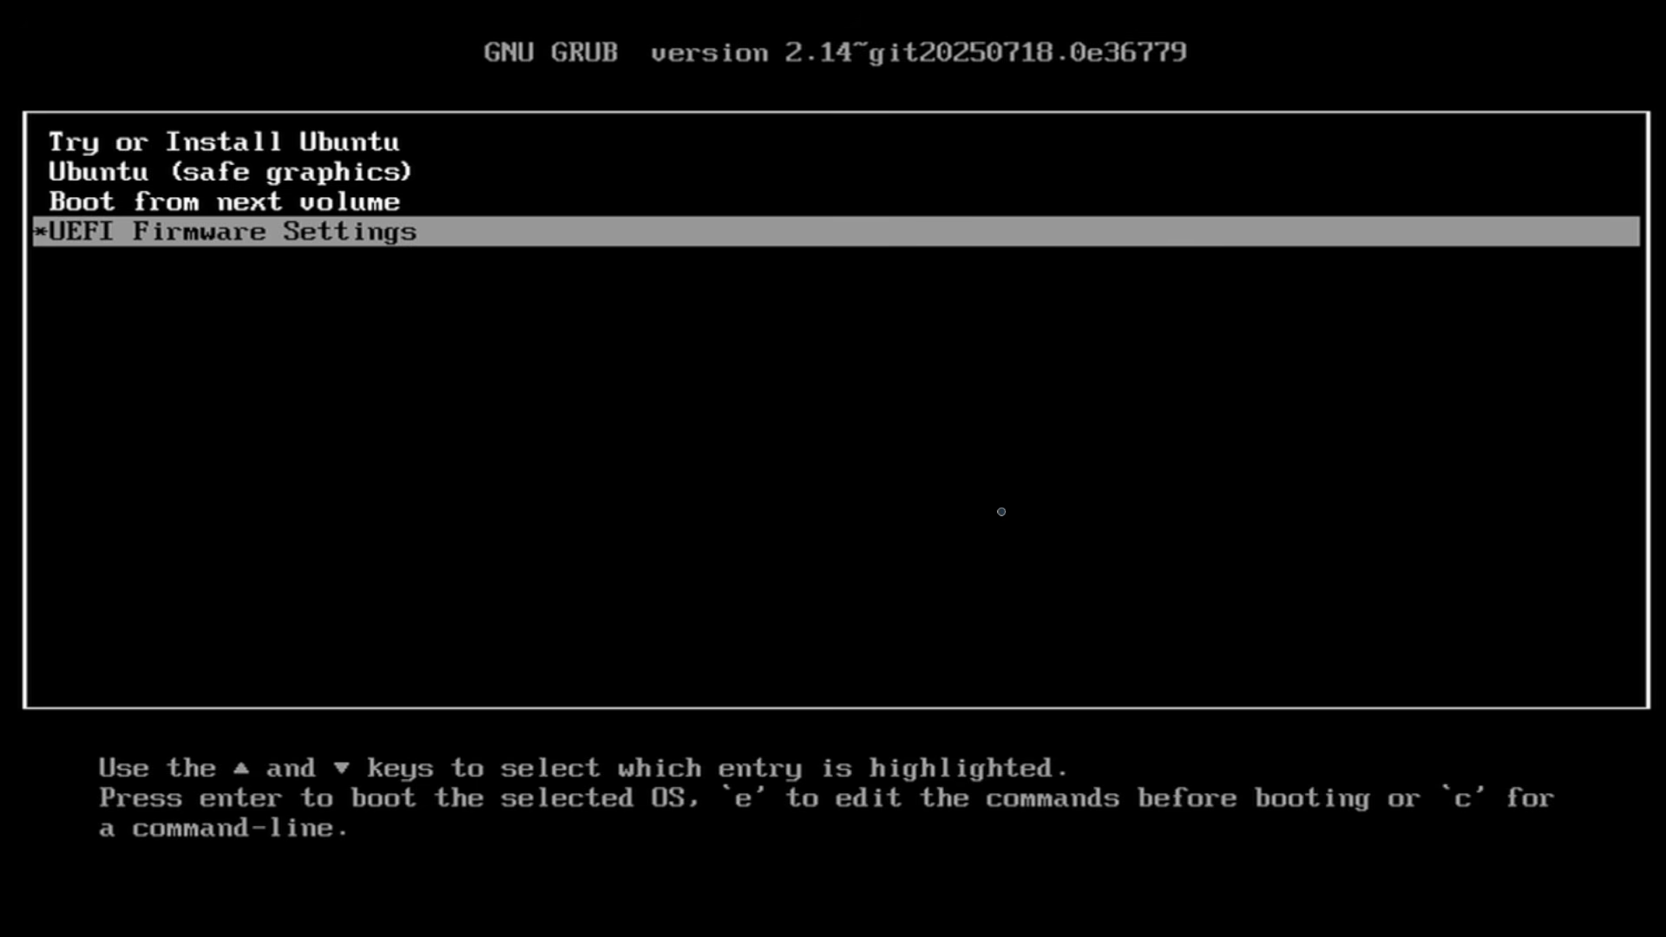
pyautogui.press('Up')
pyautogui.press('Up')
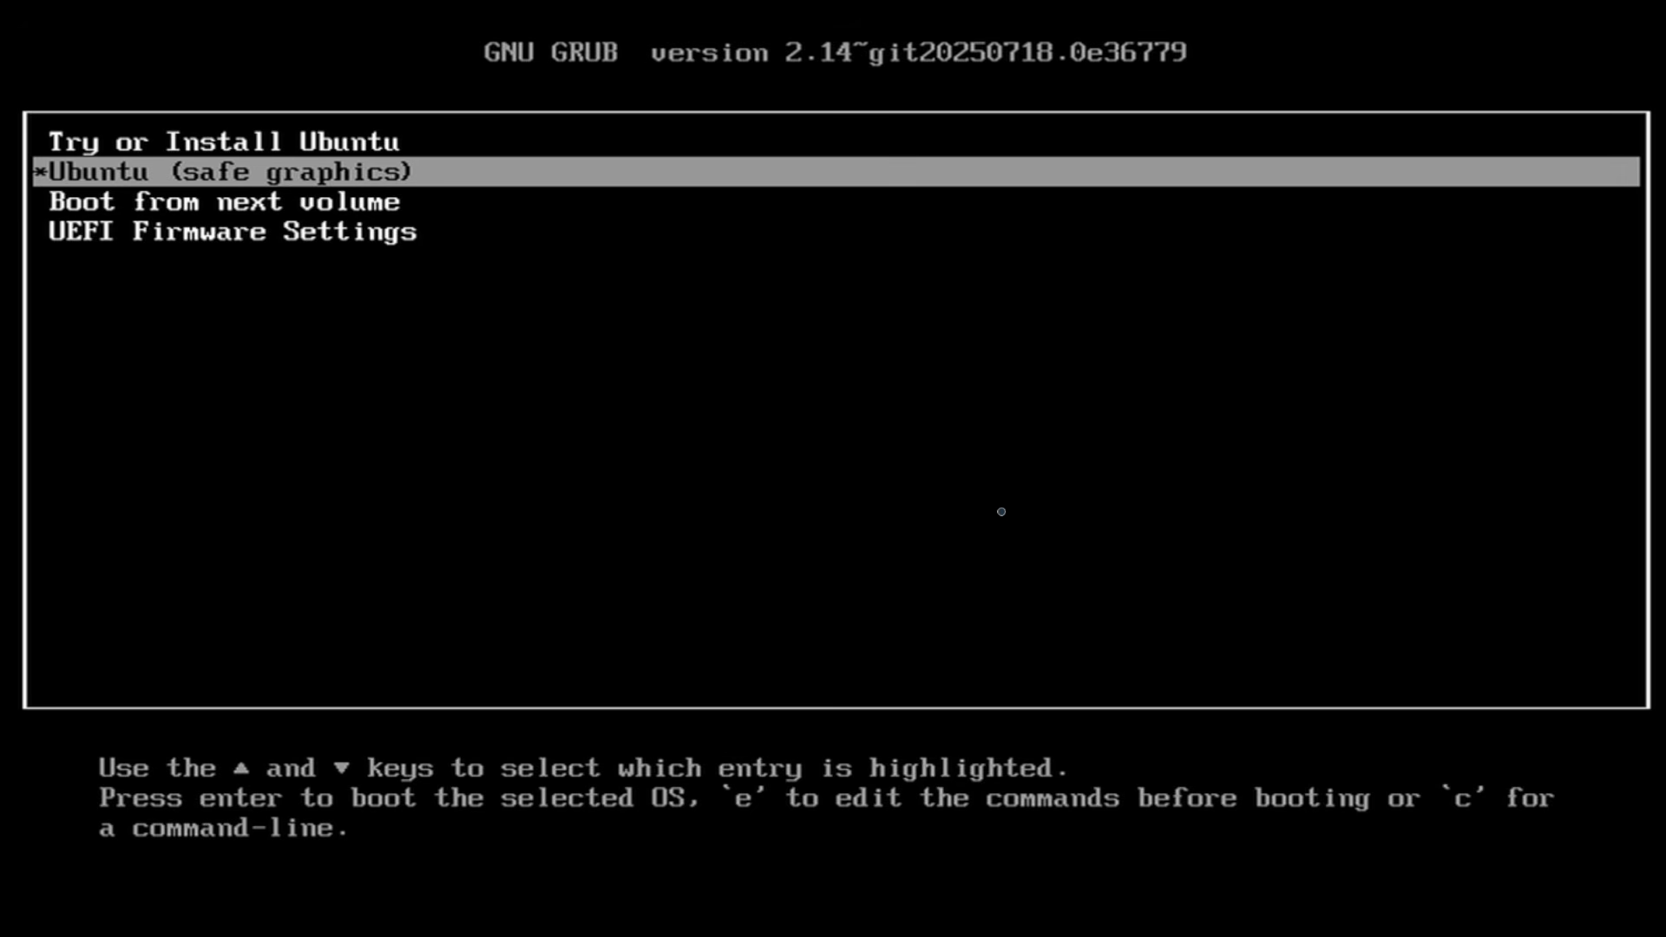
pyautogui.press('Up')
pyautogui.press('Down')
pyautogui.press('Up')
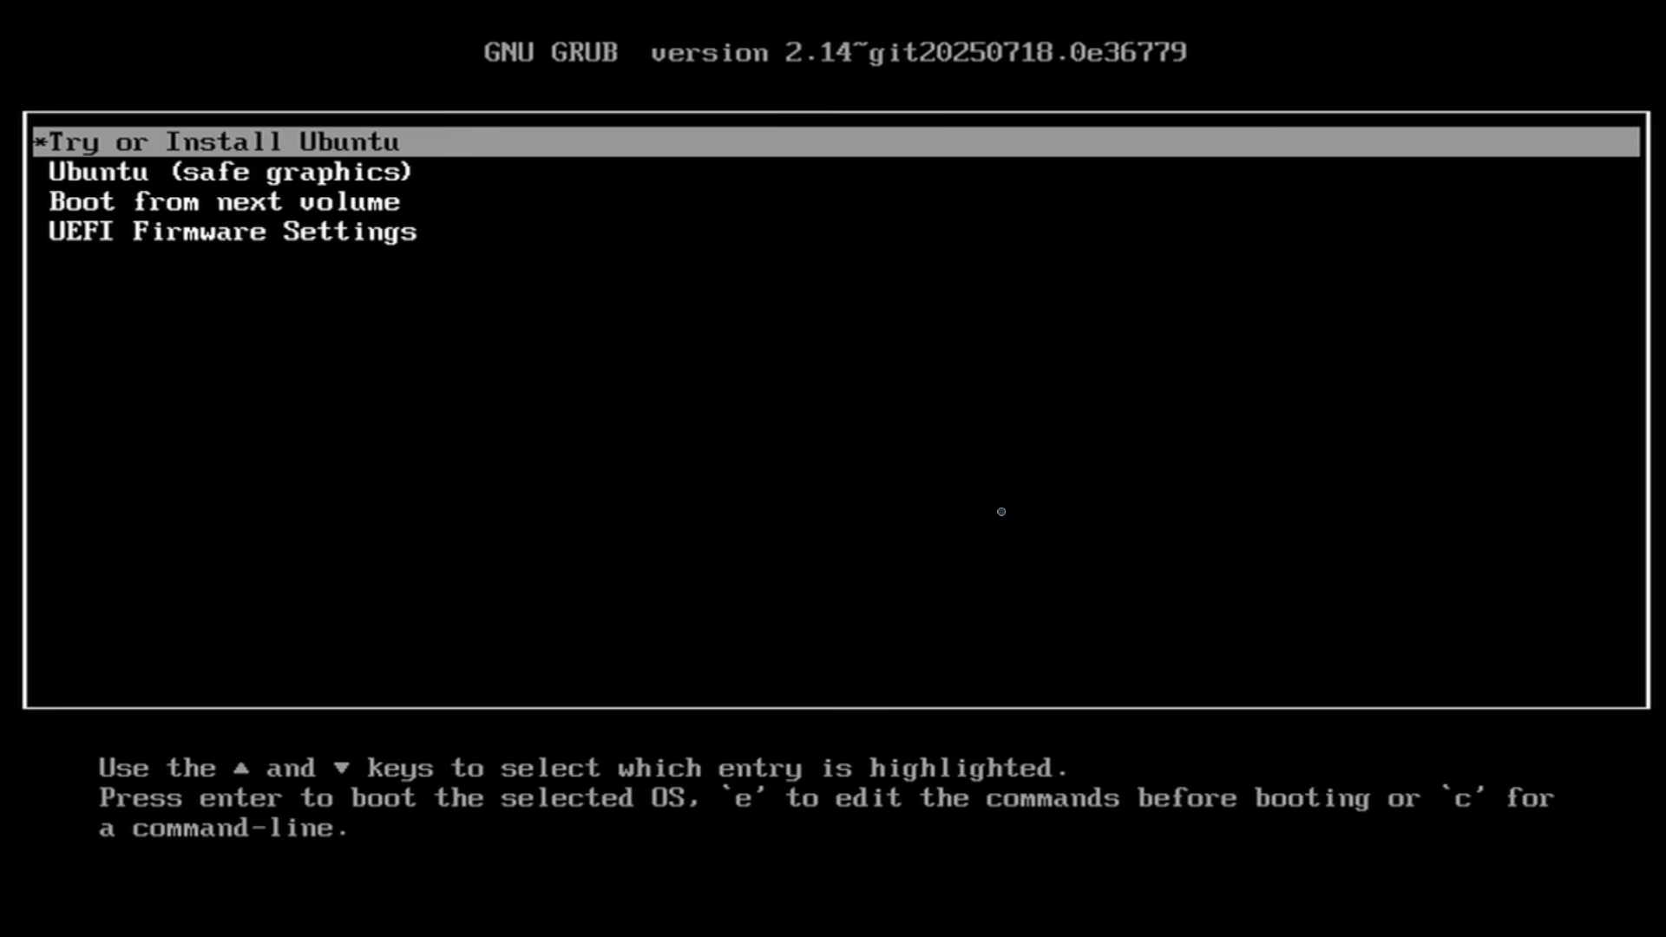
pyautogui.press('Down')
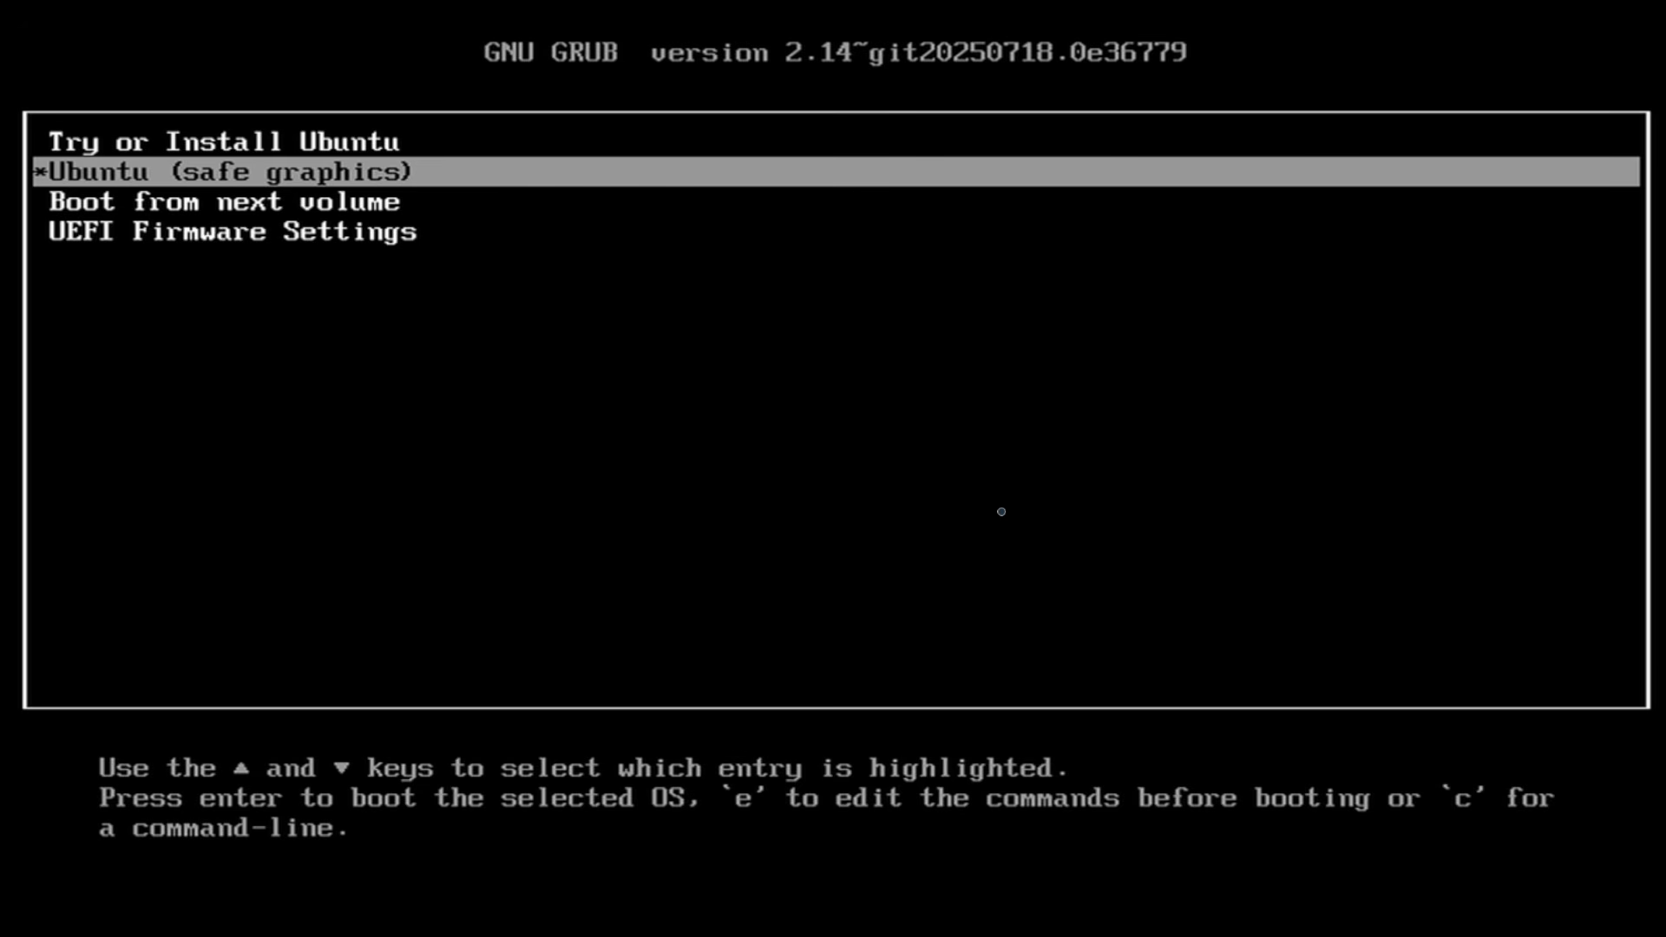
pyautogui.press('Up')
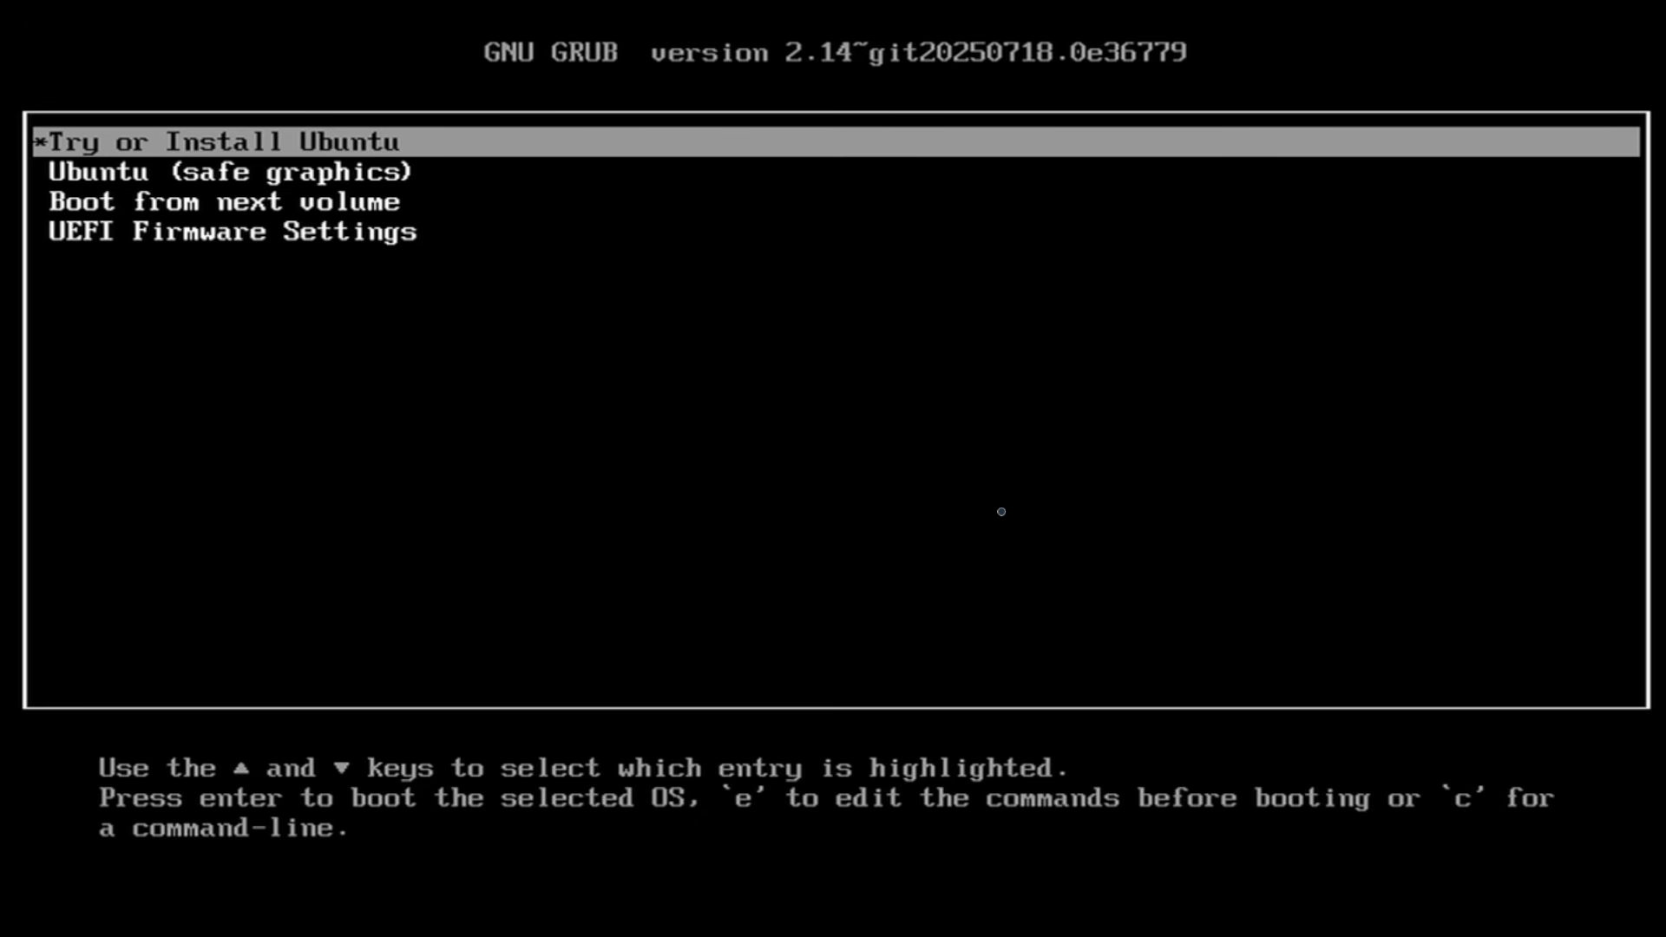
pyautogui.press('Return')
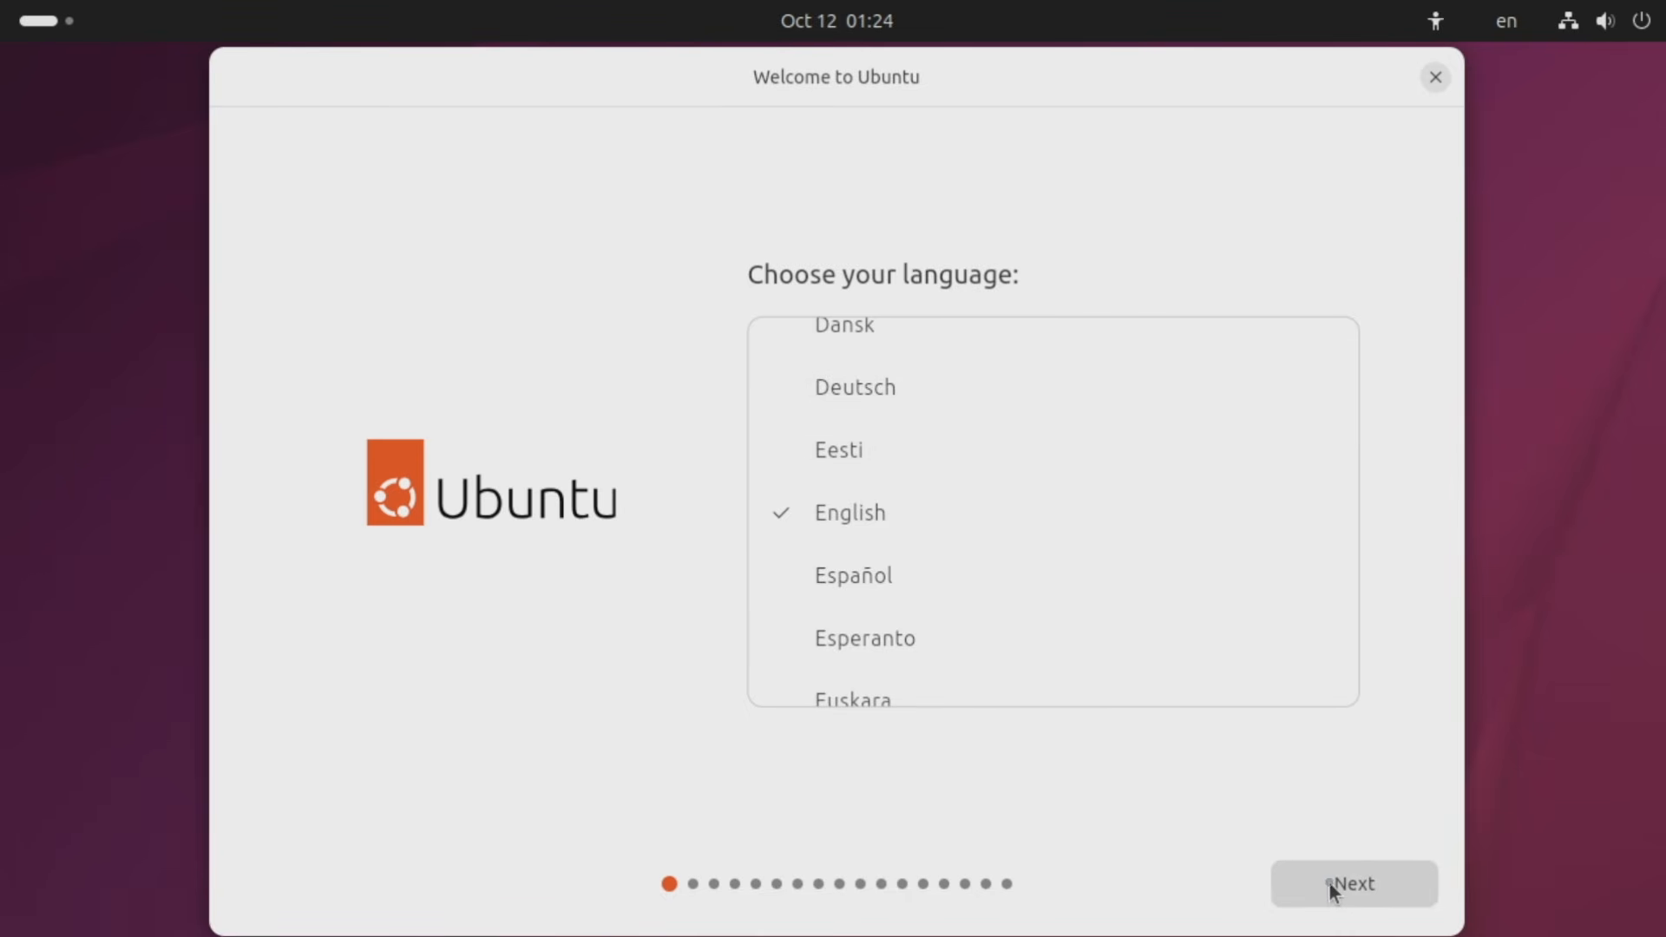
# Keep English and default accessibility, test typing 'hello!', and accept the English (US) layout.
pyautogui.click(1333, 887)
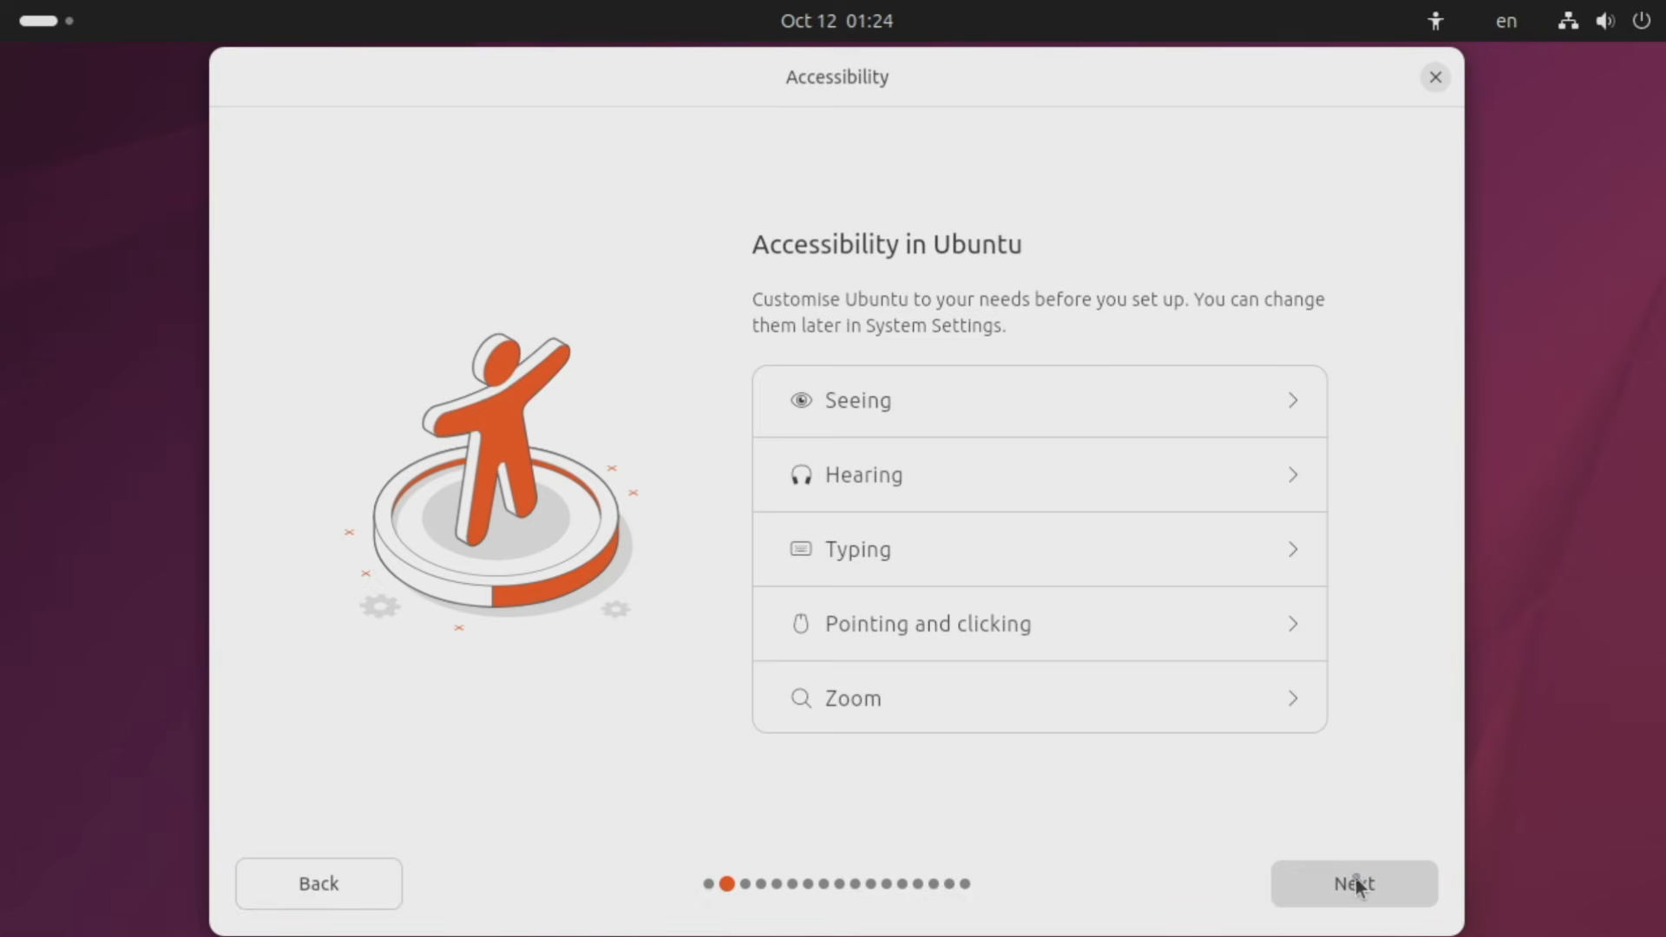
pyautogui.click(1384, 885)
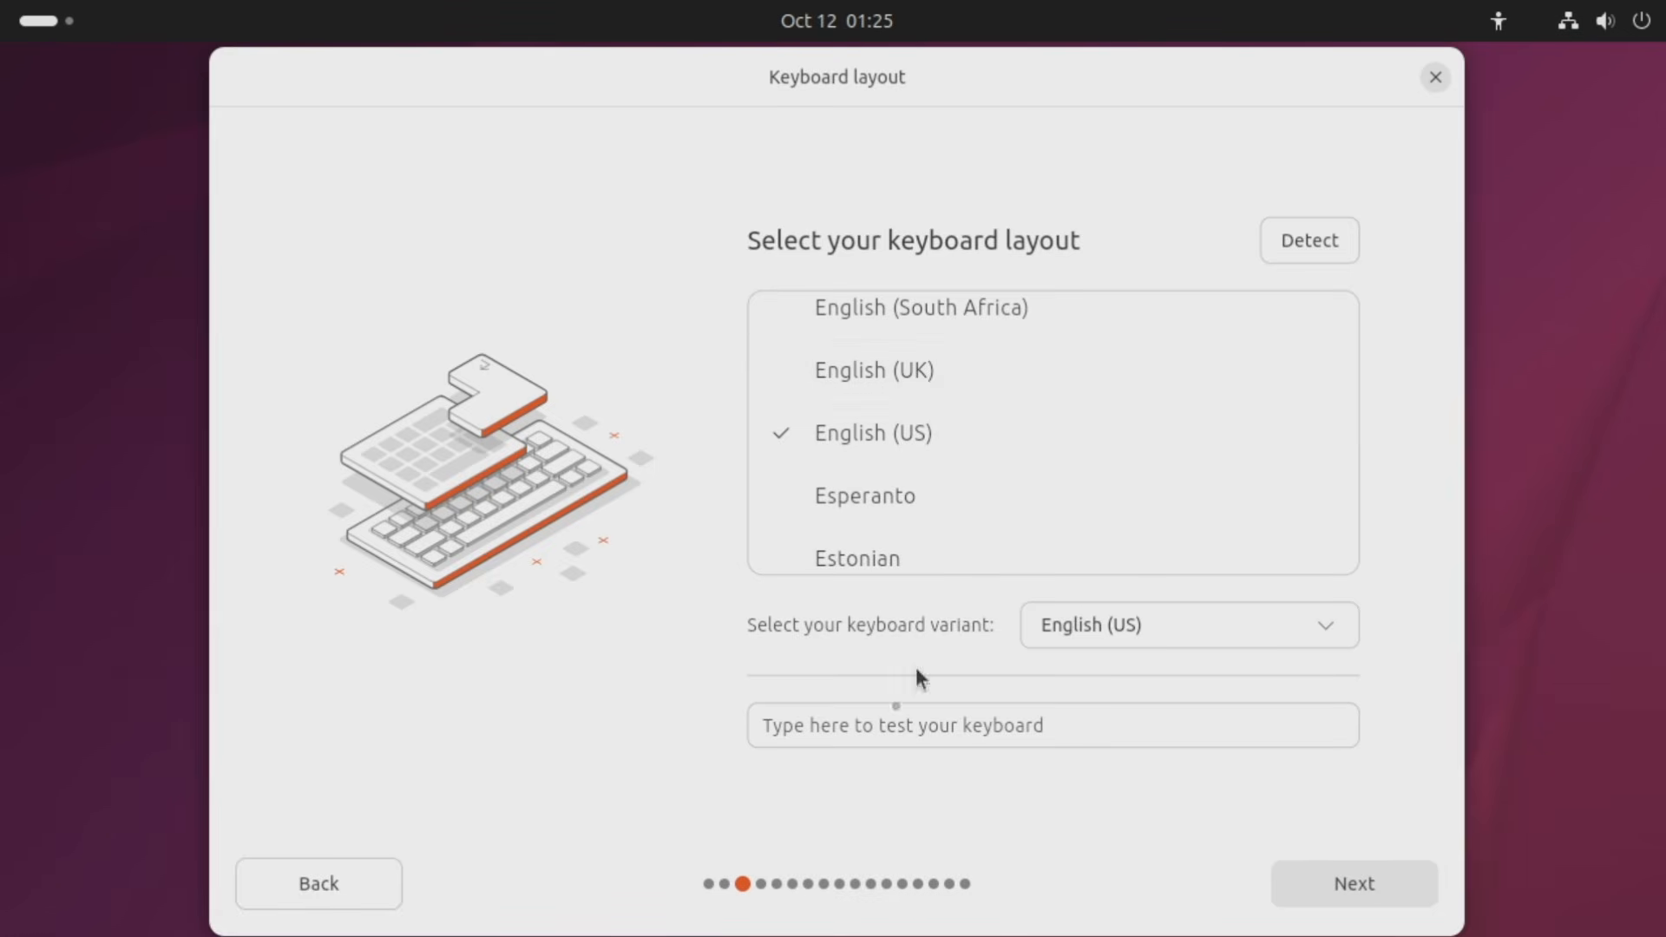
pyautogui.click(820, 730)
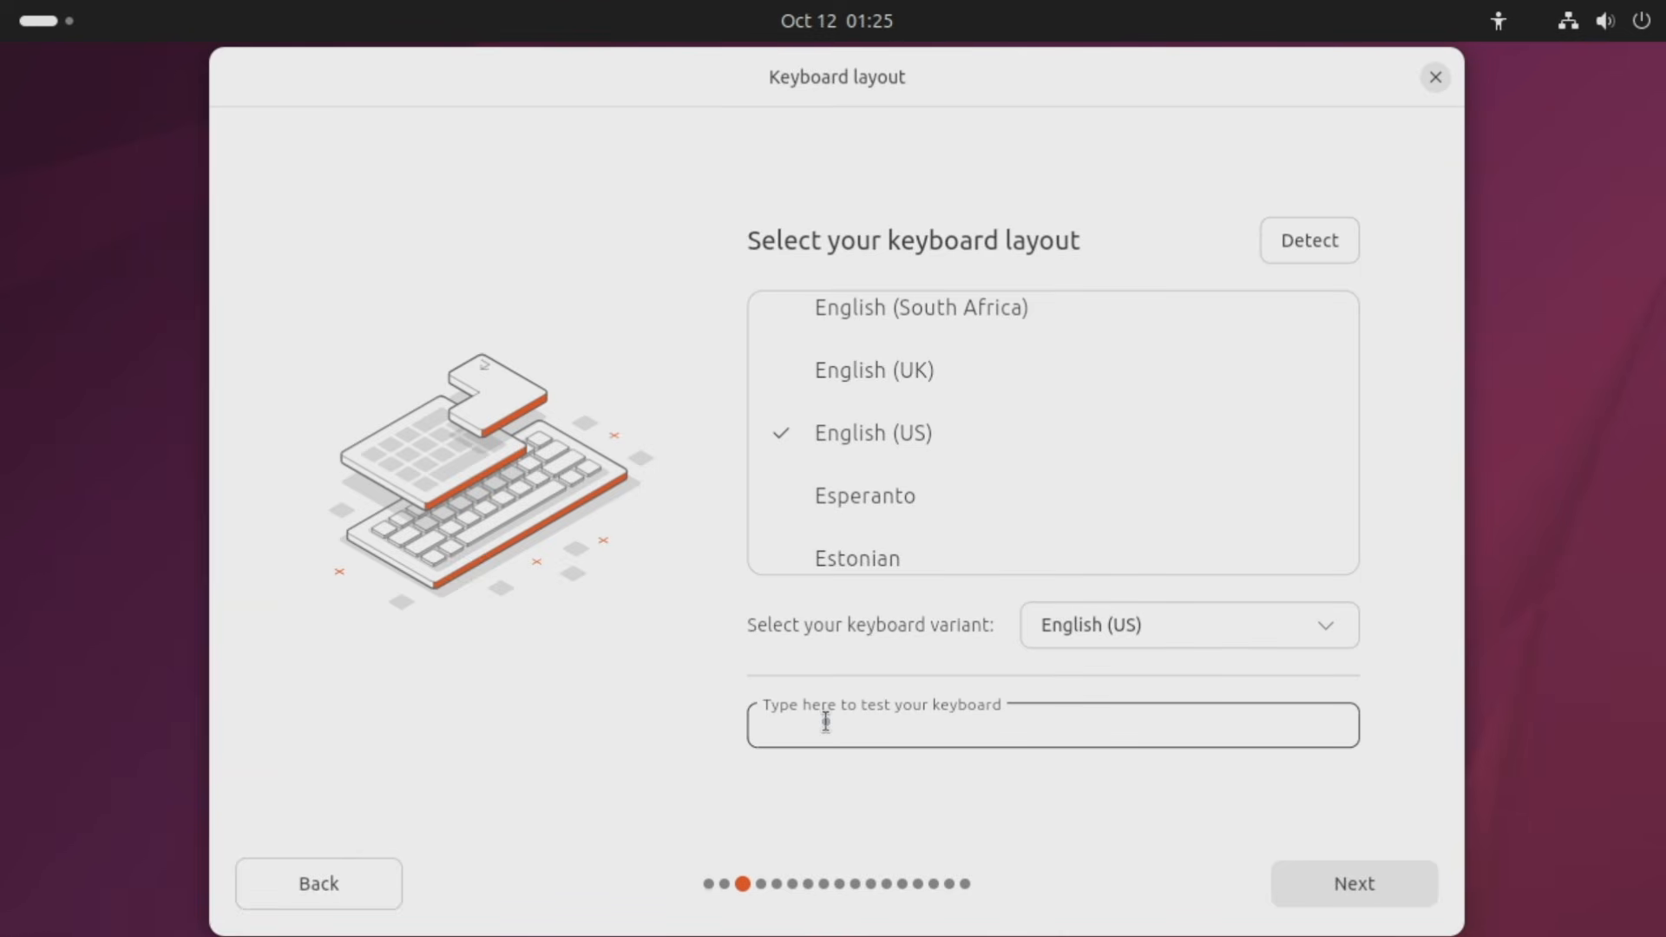
pyautogui.write('hello!')
pyautogui.click(1391, 893)
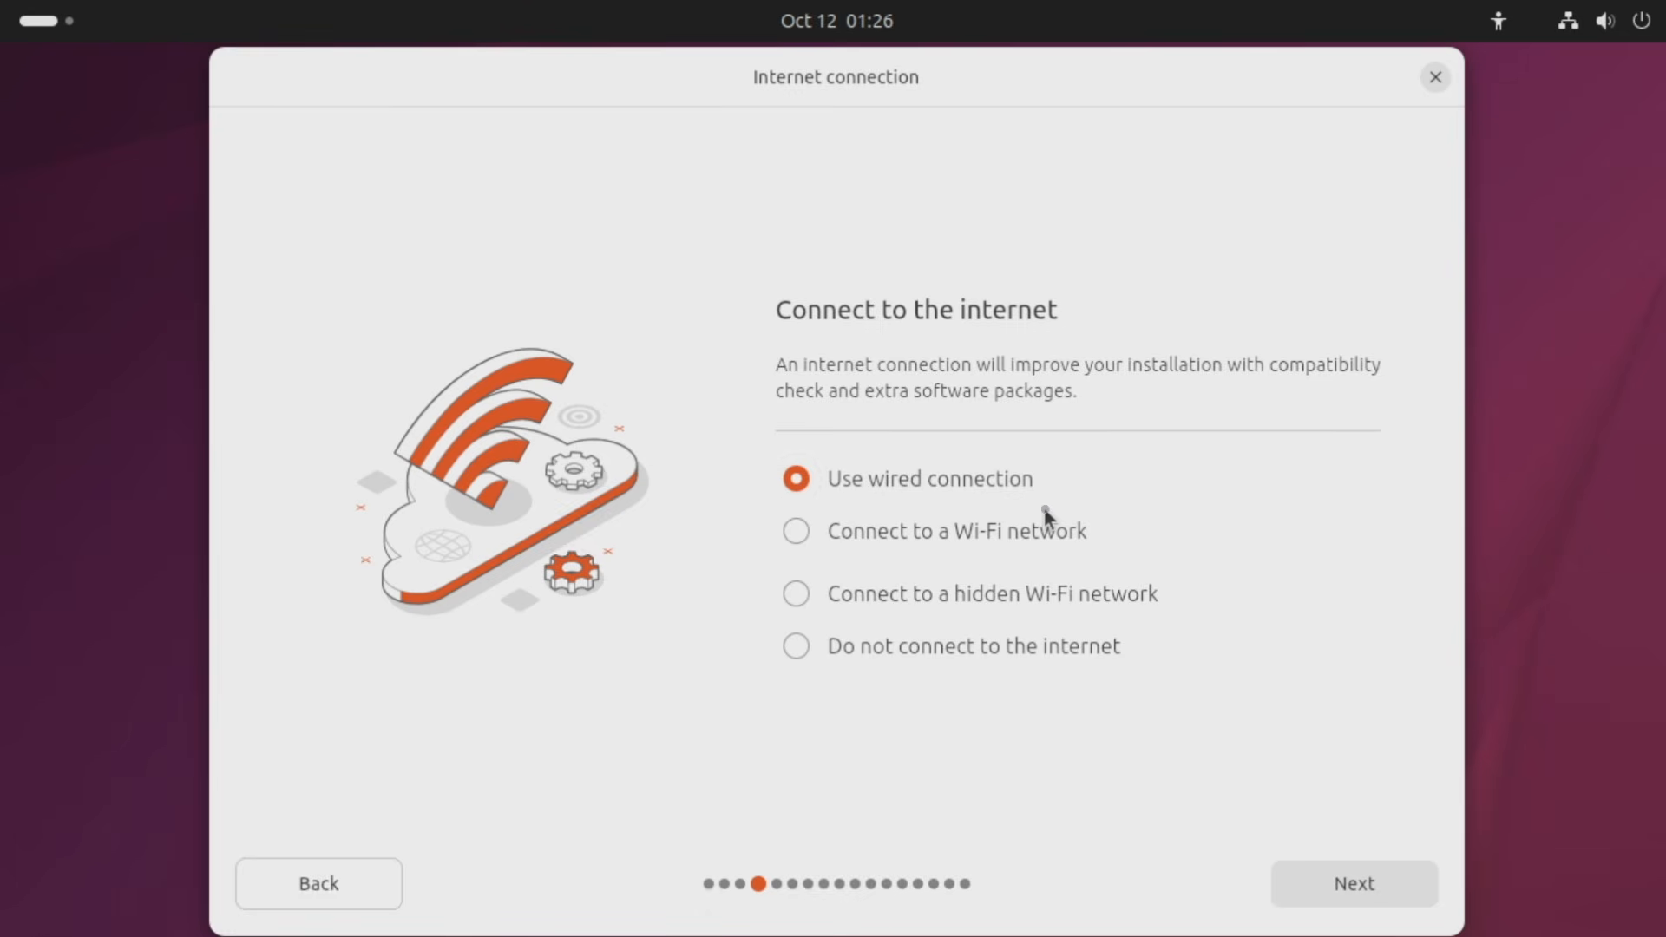
# Choose Use wired connection instead of Wi-Fi and continue to the next step.
pyautogui.click(956, 531)
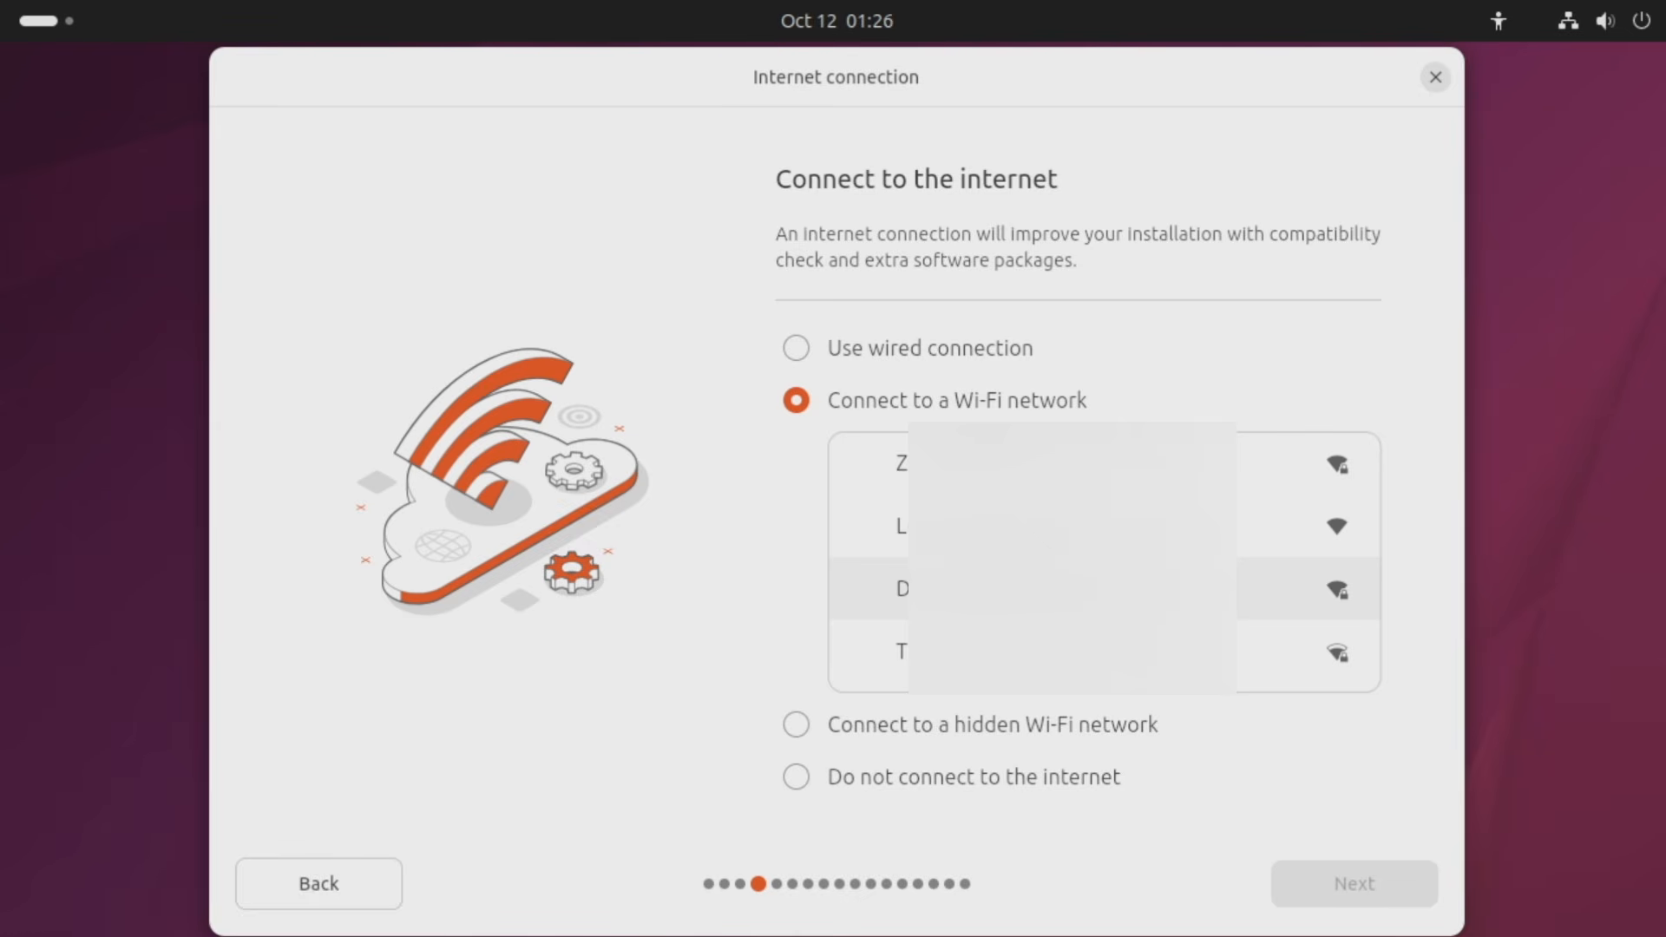
pyautogui.click(924, 353)
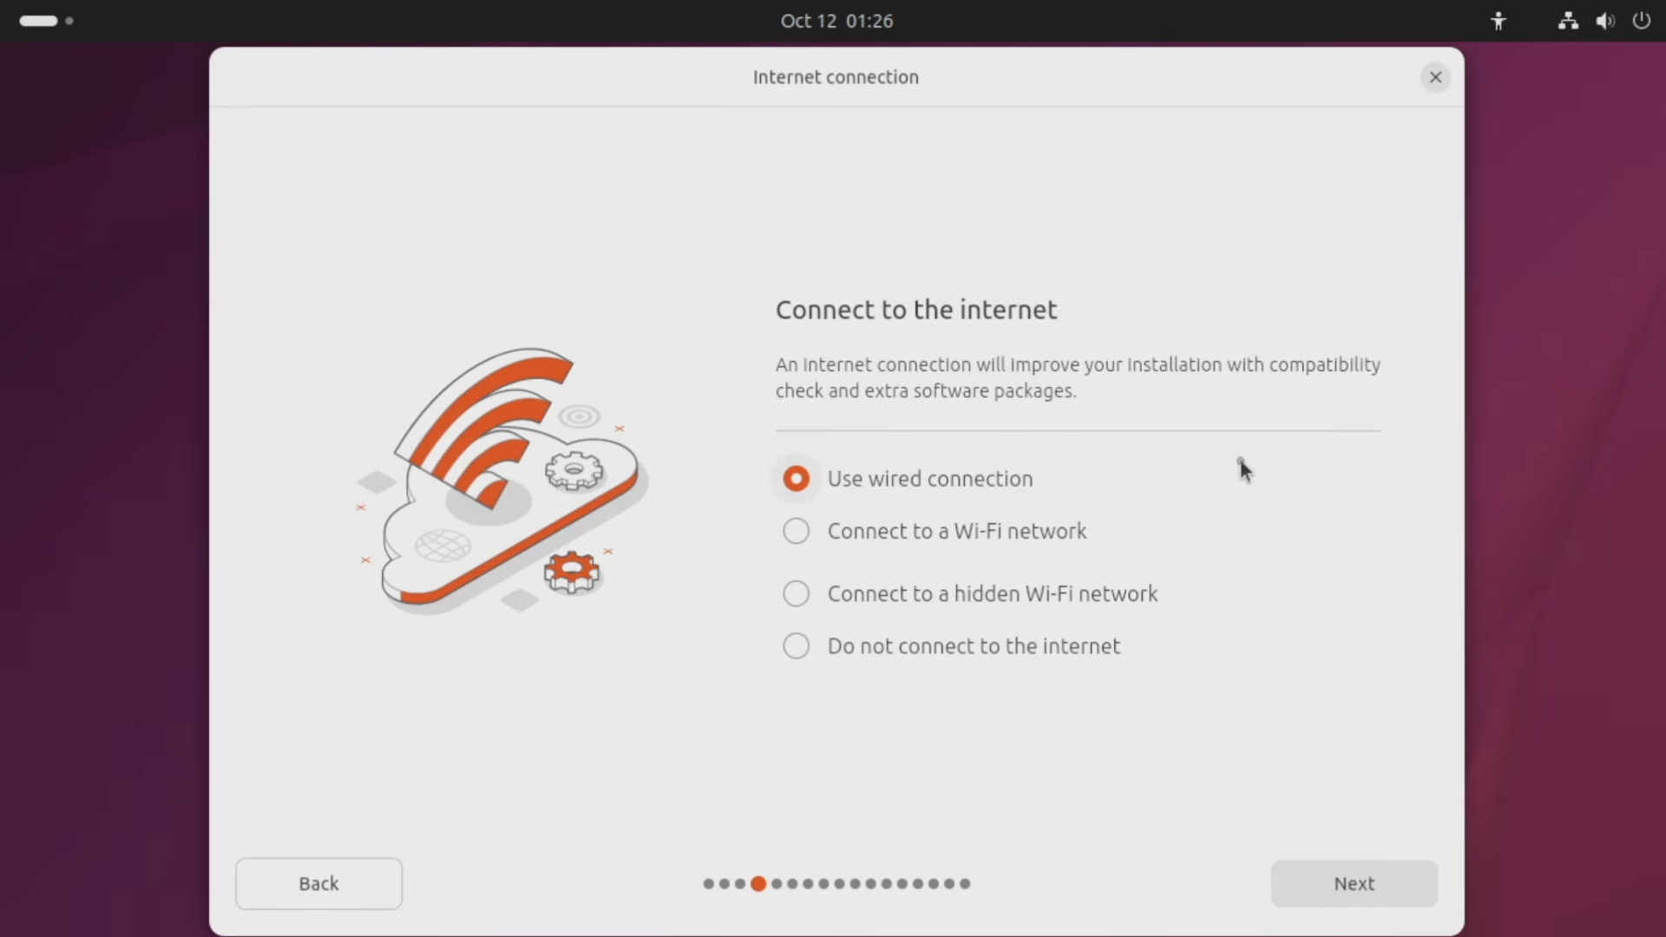
pyautogui.click(1363, 877)
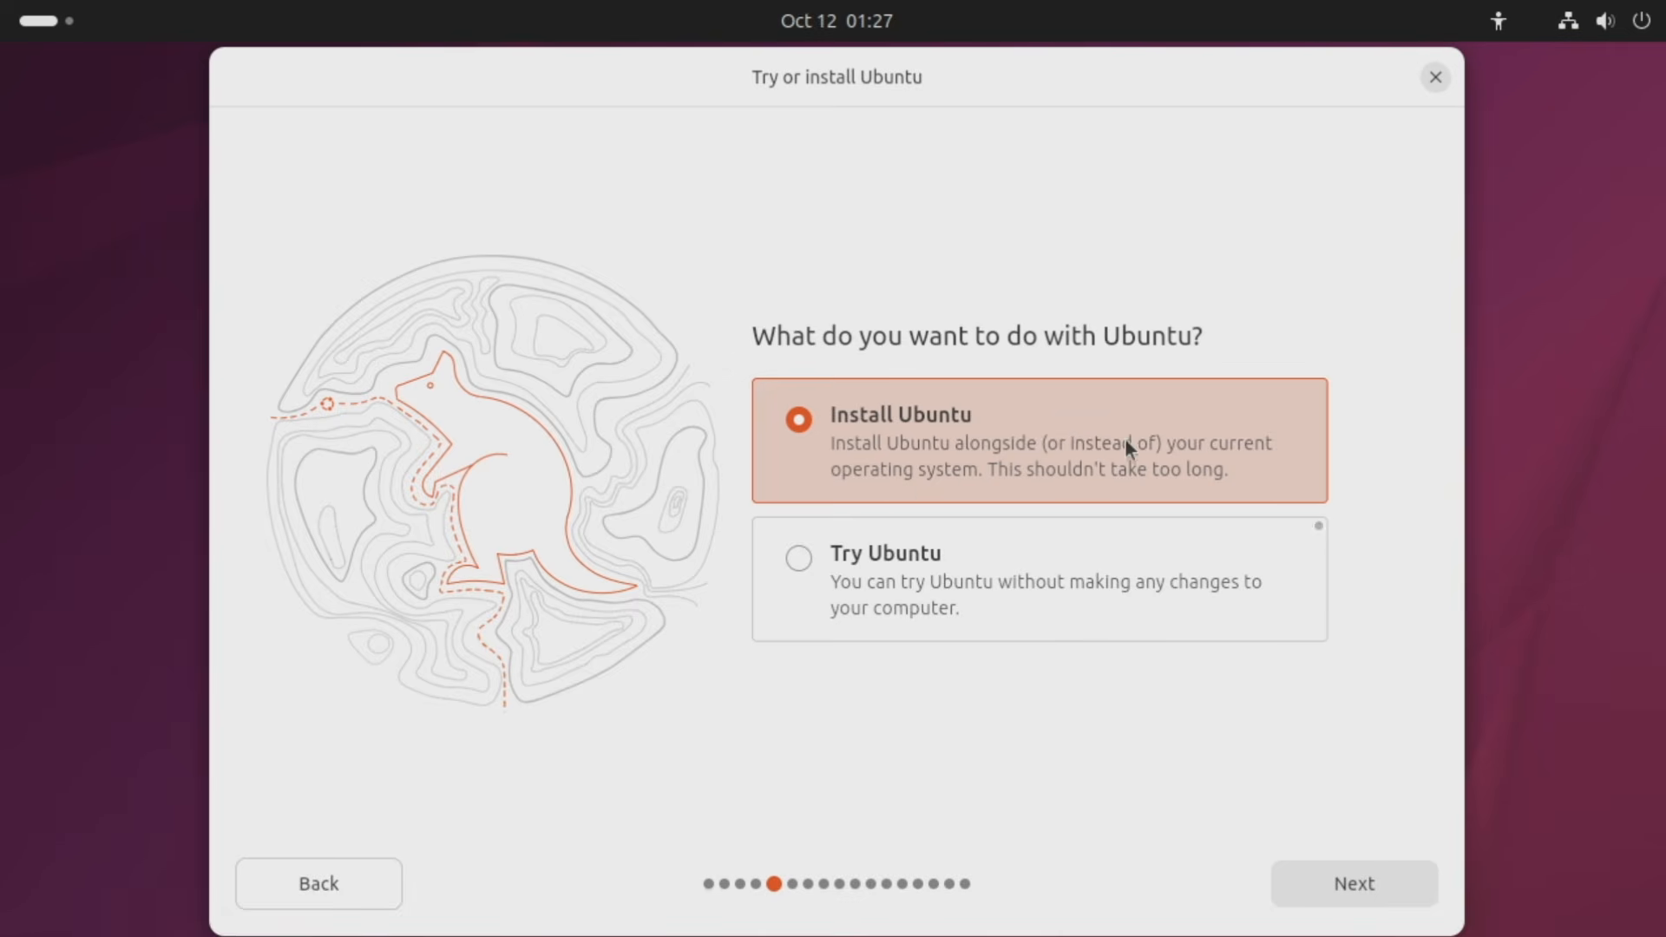
# Keep Install Ubuntu and Interactive installation, continuing past both pages.
pyautogui.click(1328, 881)
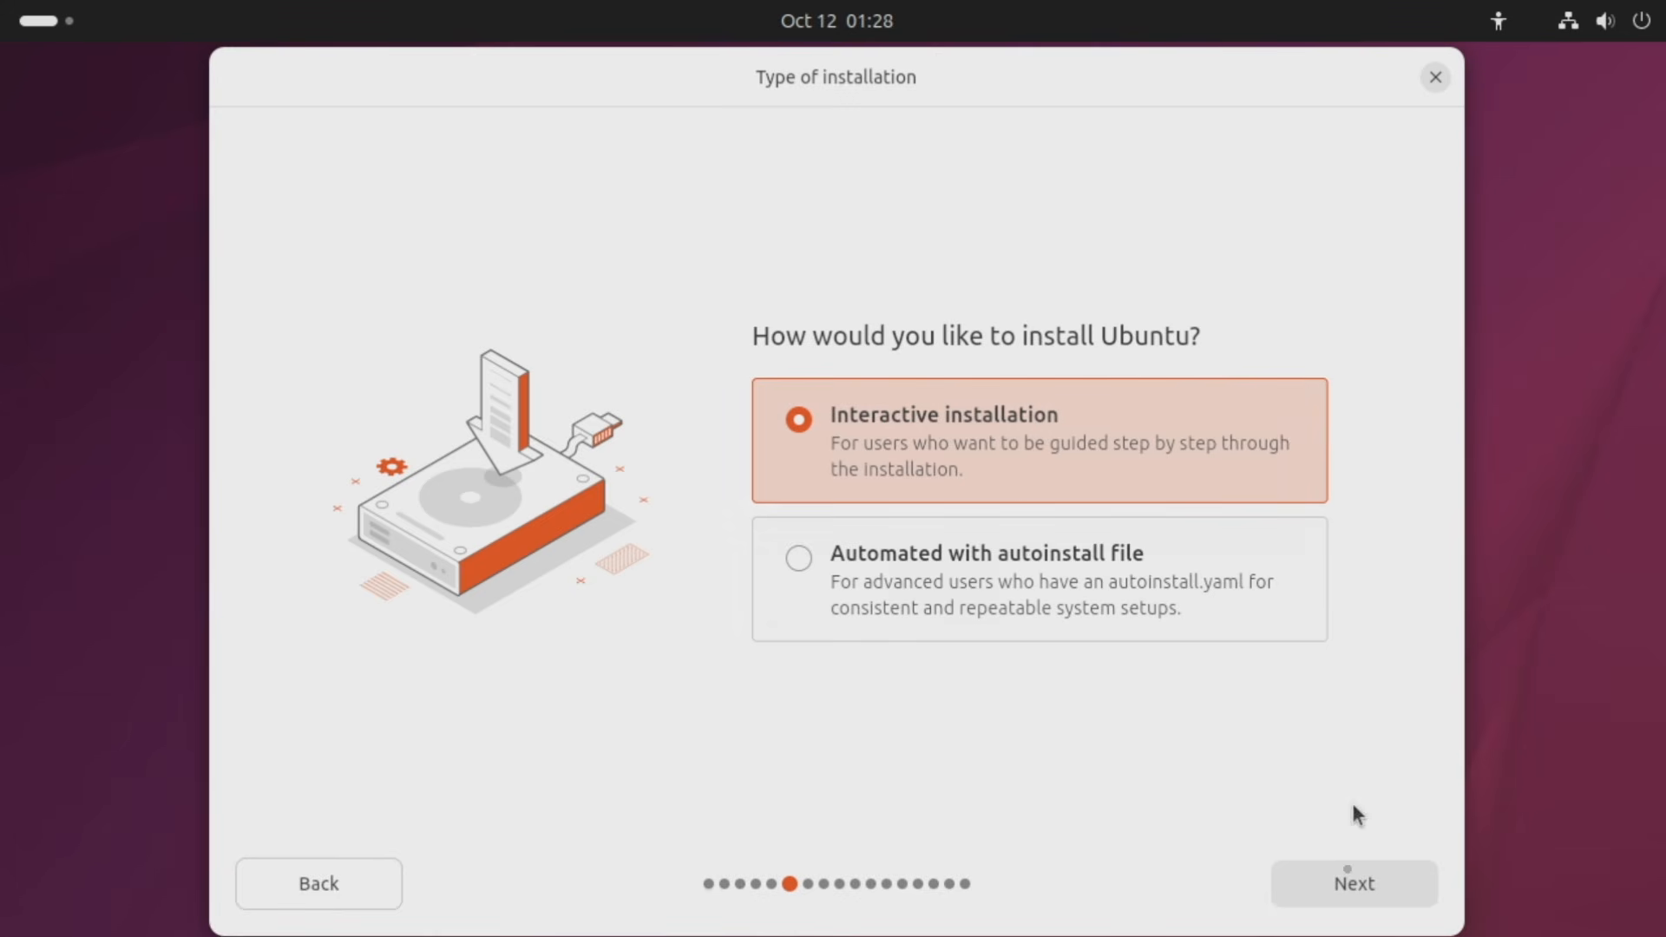
pyautogui.click(1347, 883)
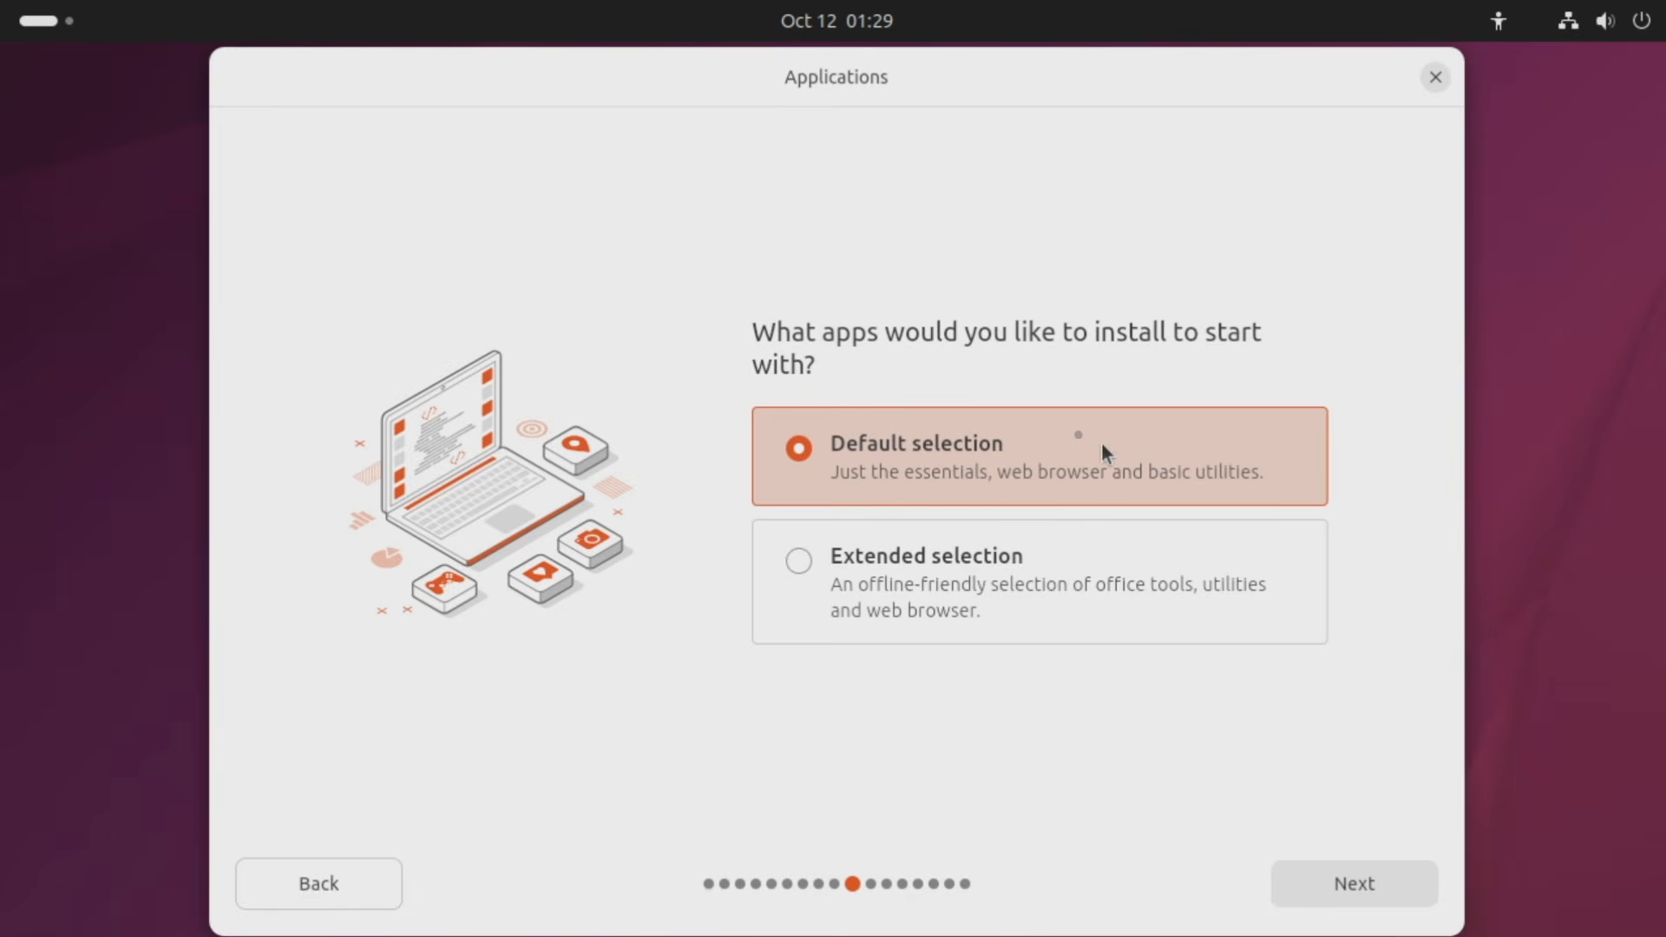
# Keep the Default selection of apps and add support for additional media formats.
pyautogui.click(1320, 882)
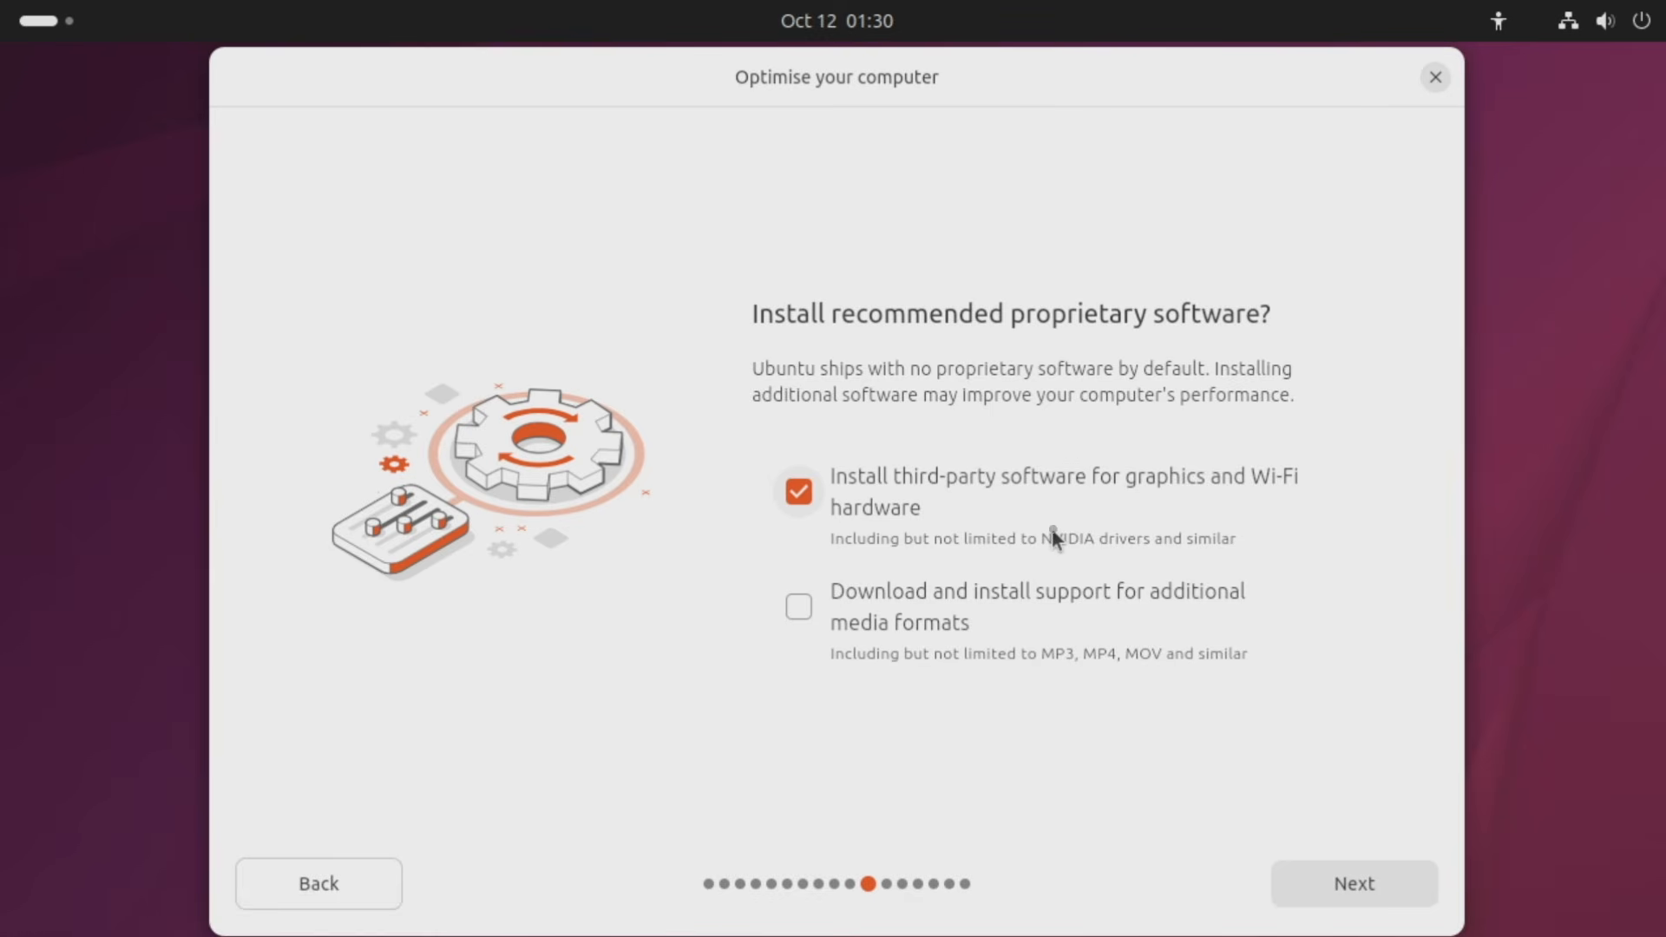
pyautogui.click(797, 612)
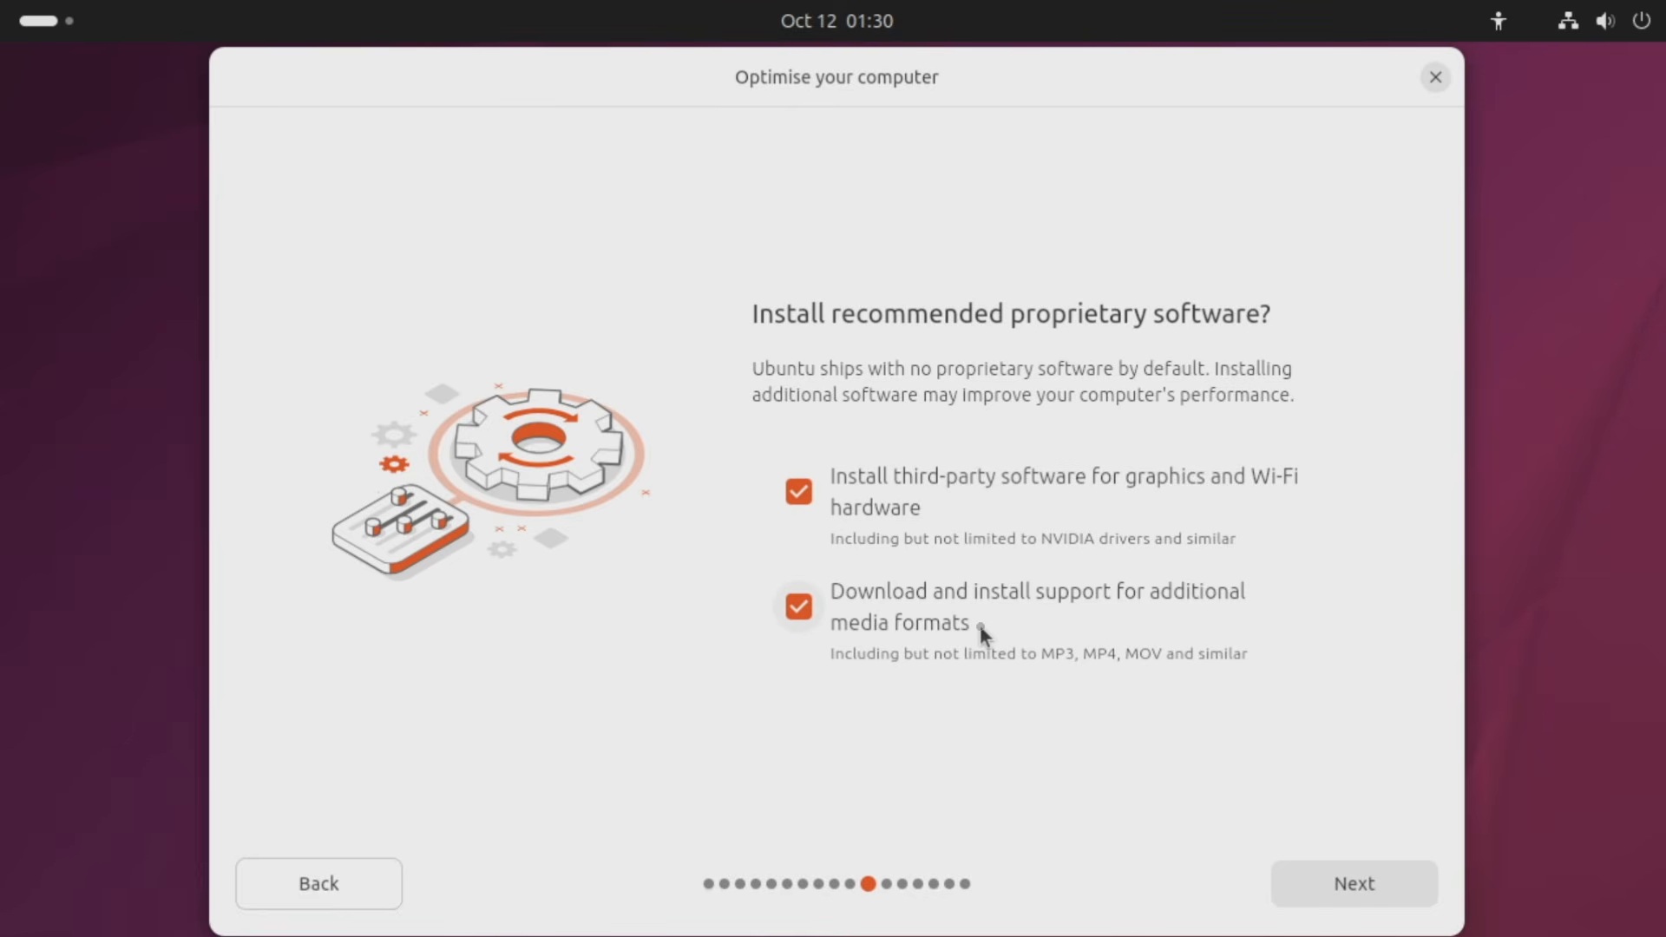
pyautogui.click(1335, 886)
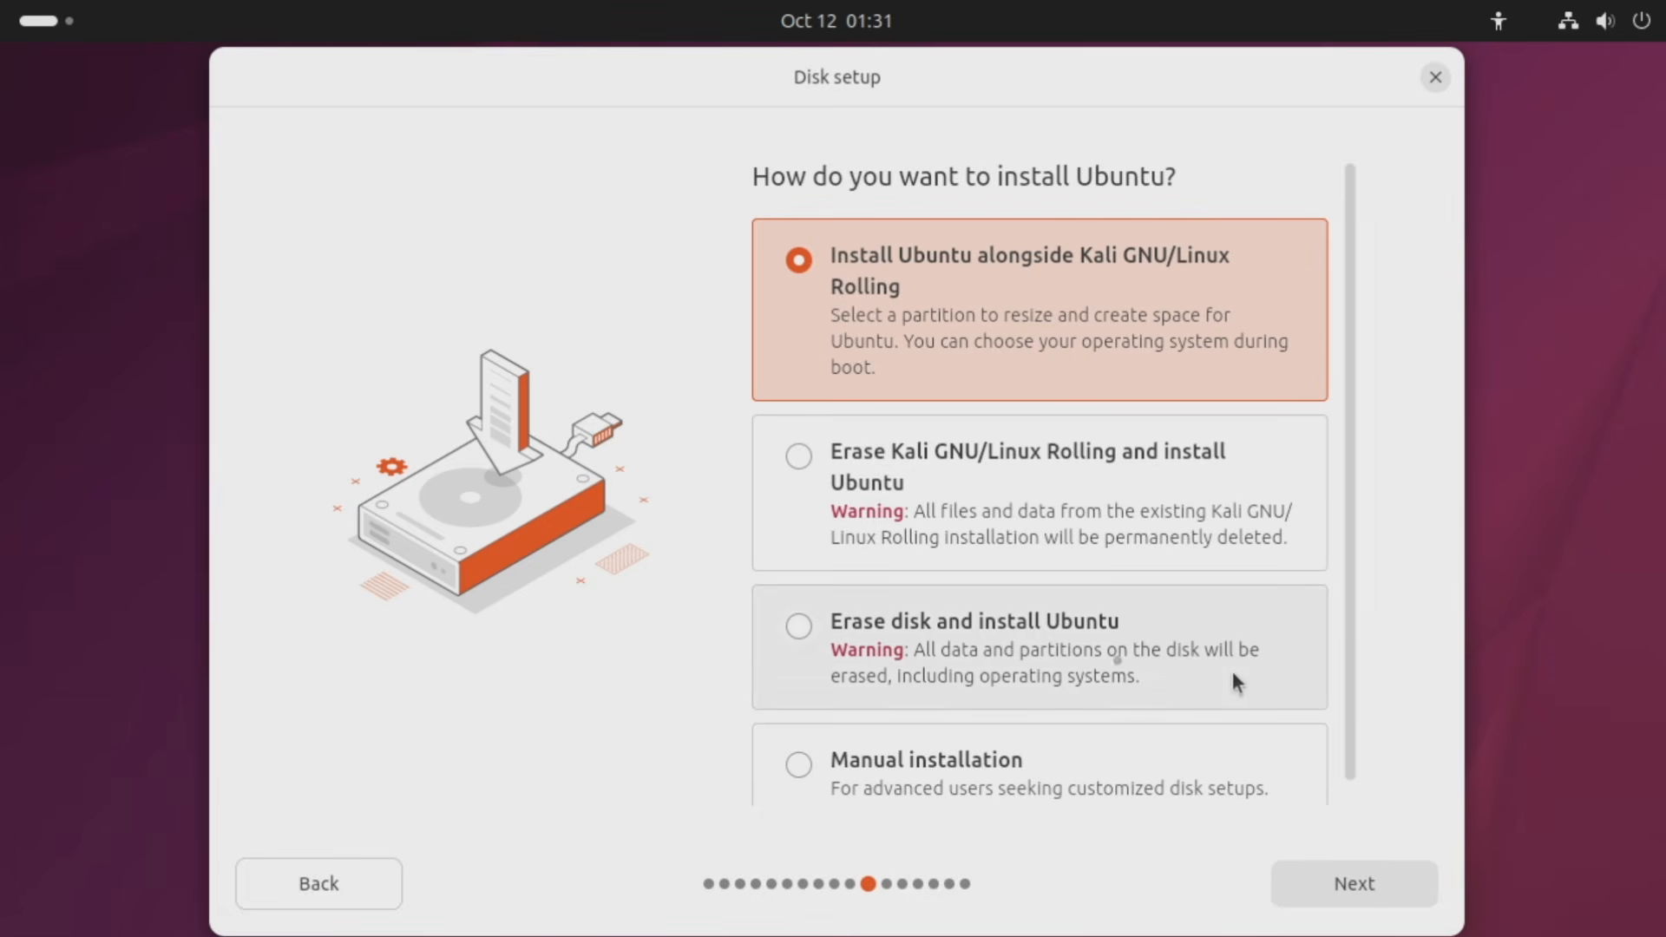
# Select Erase disk and install Ubuntu, review the advanced options, and keep No encryption.
pyautogui.click(904, 631)
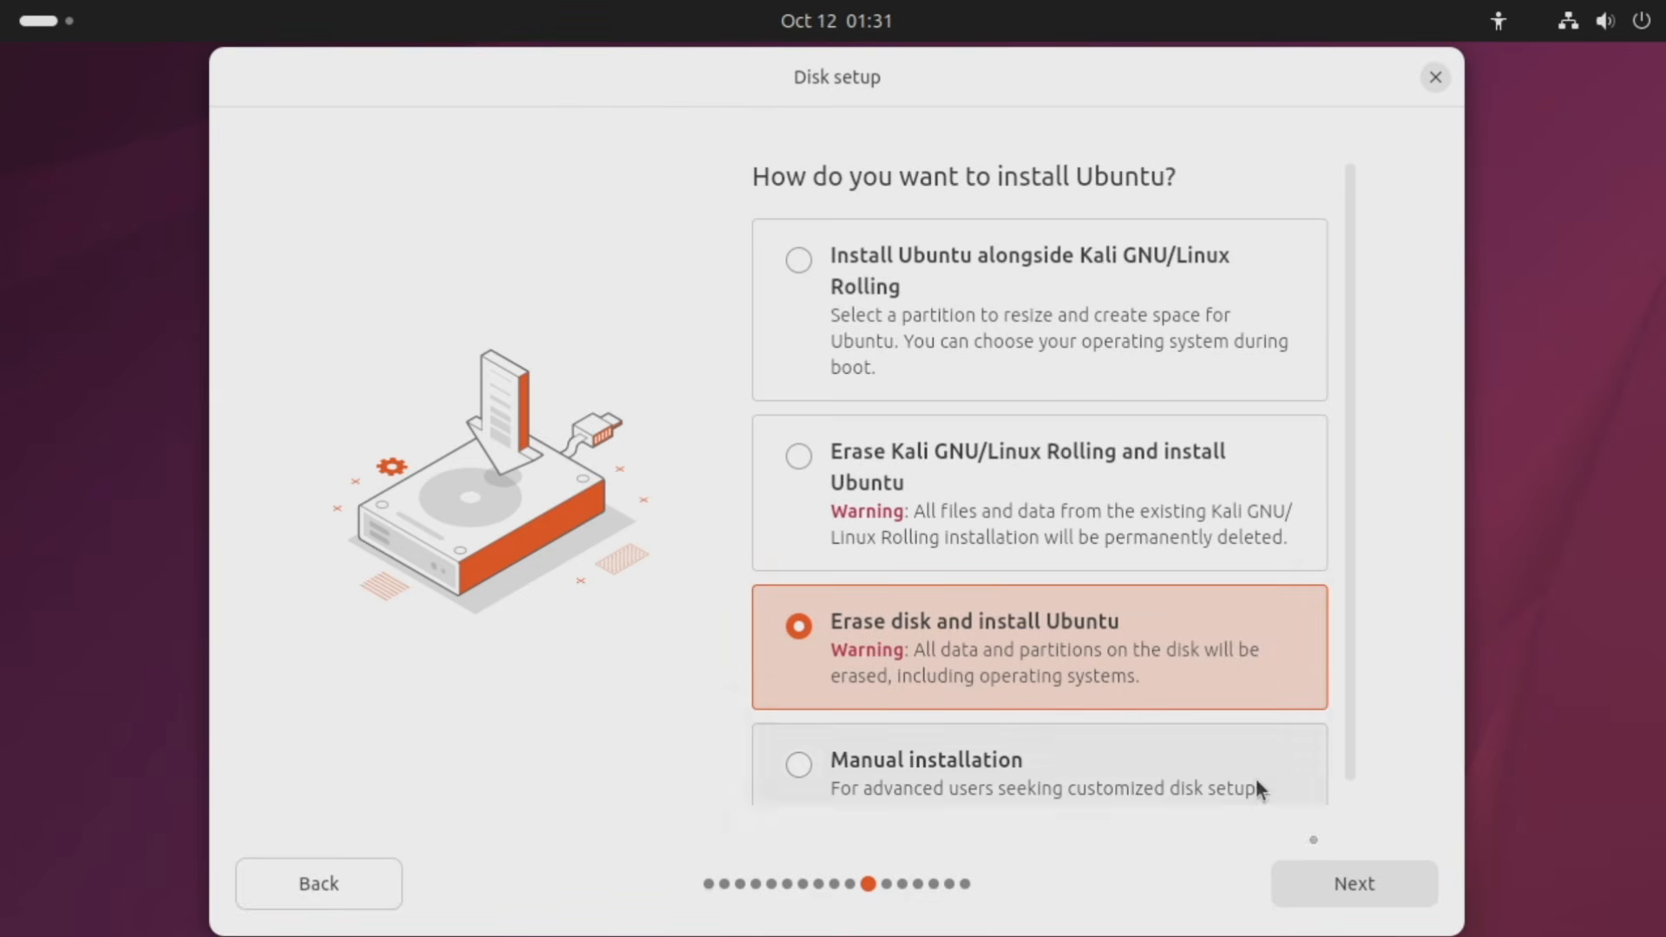
pyautogui.click(1341, 878)
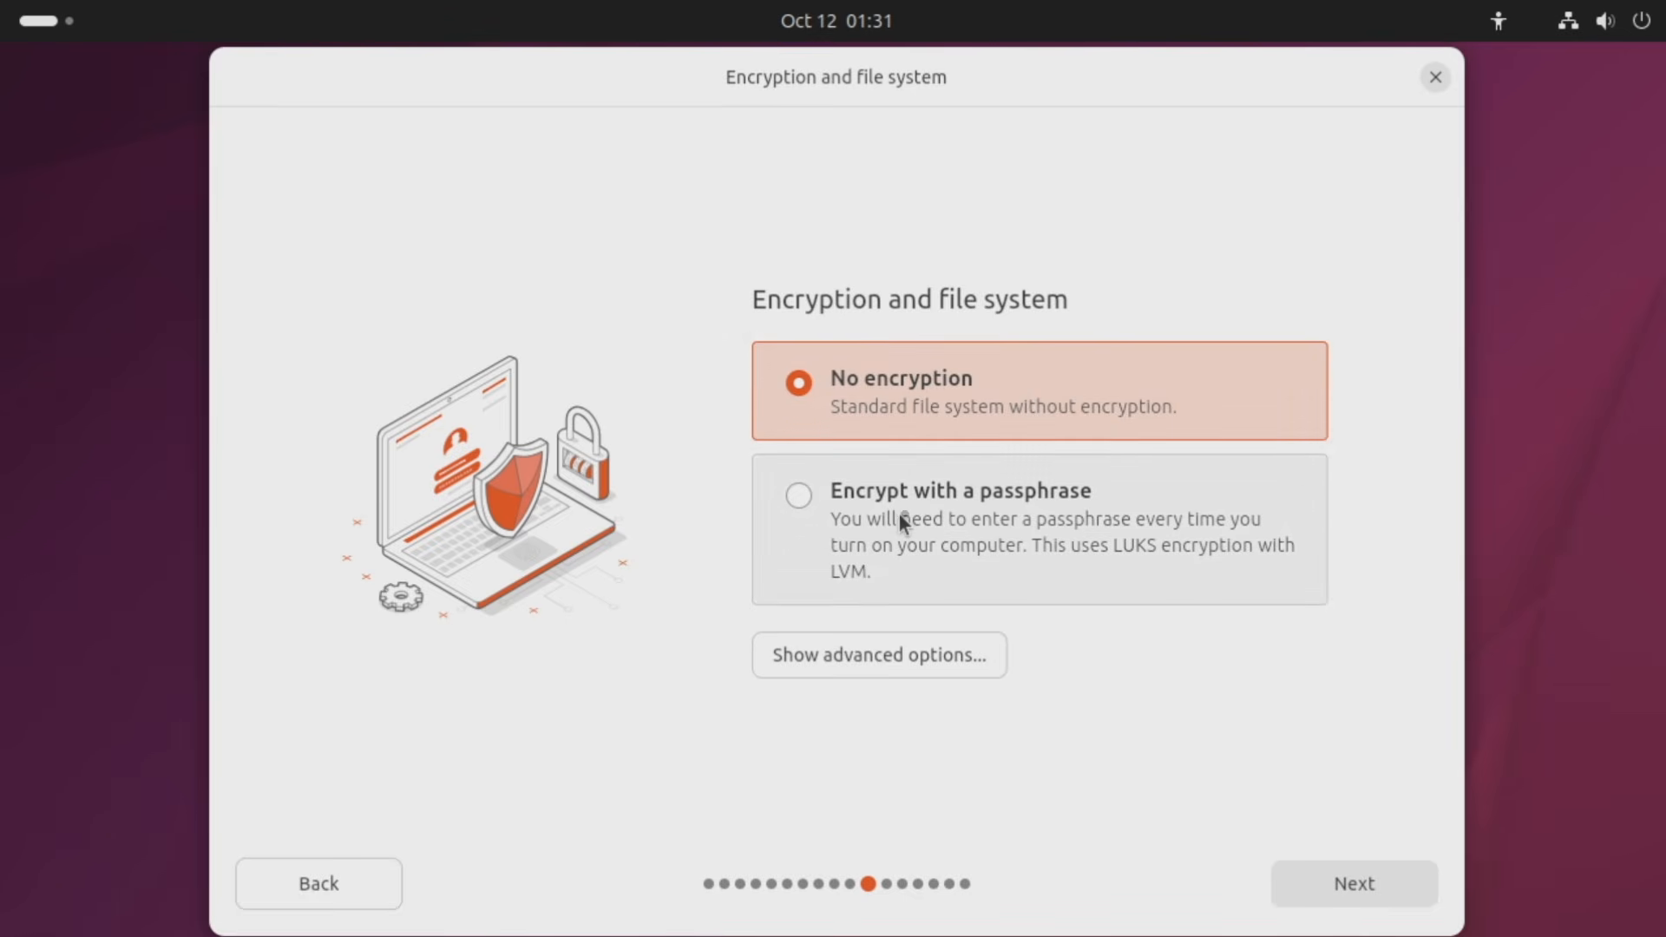
pyautogui.click(818, 659)
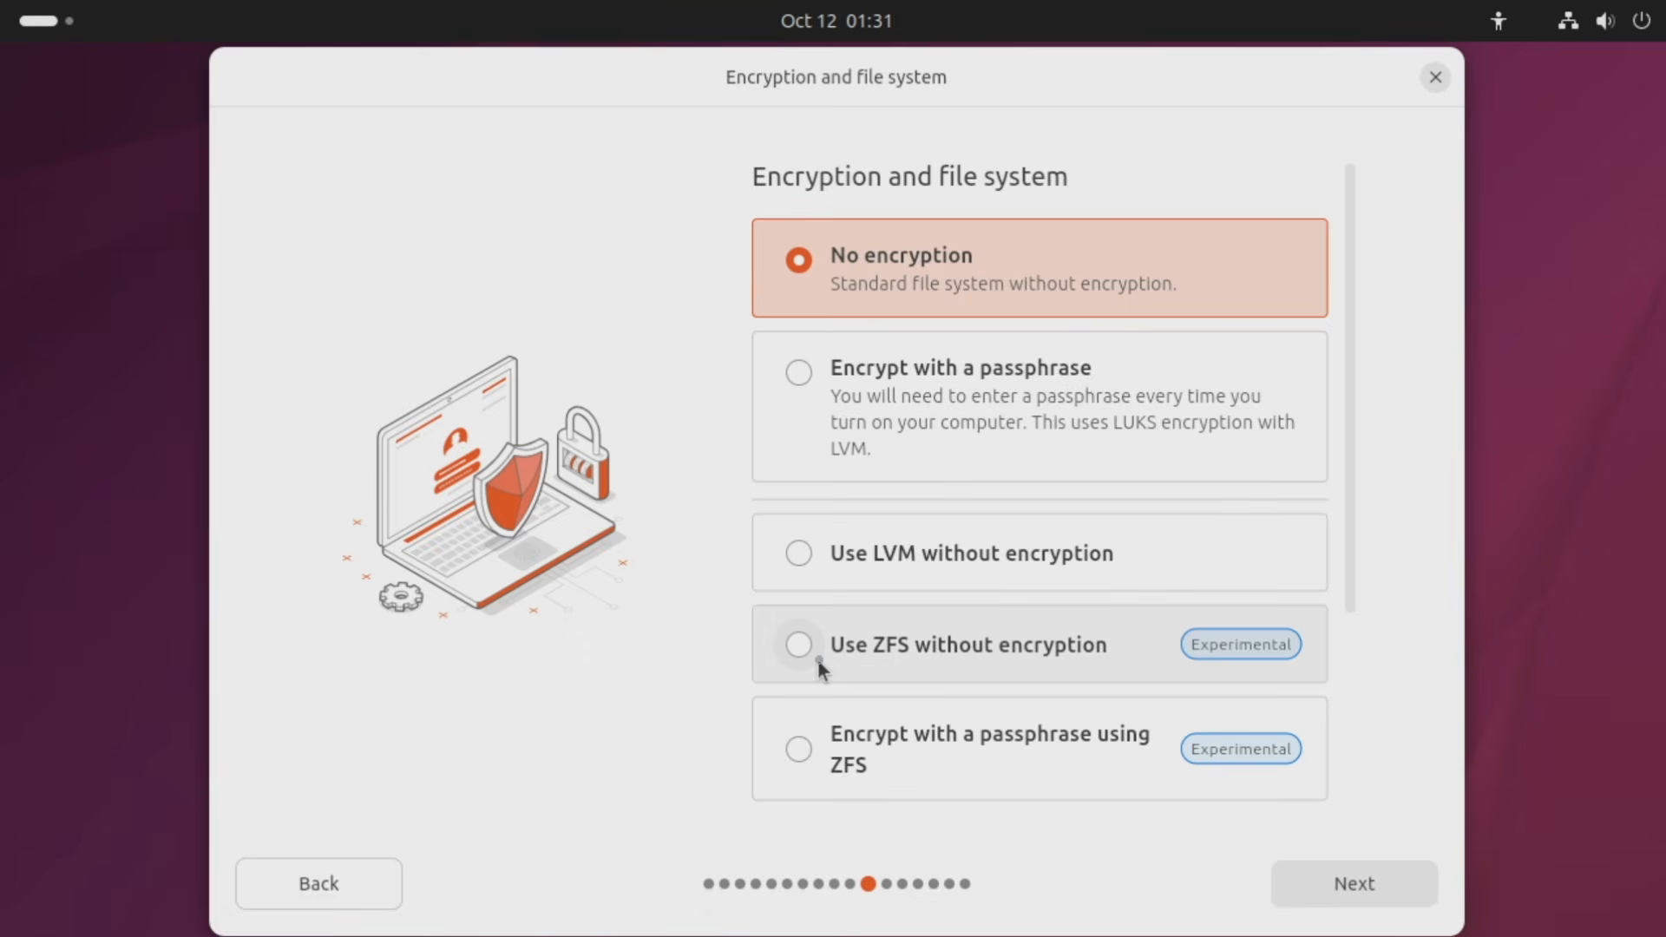
pyautogui.scroll(-3, 1195, 406)
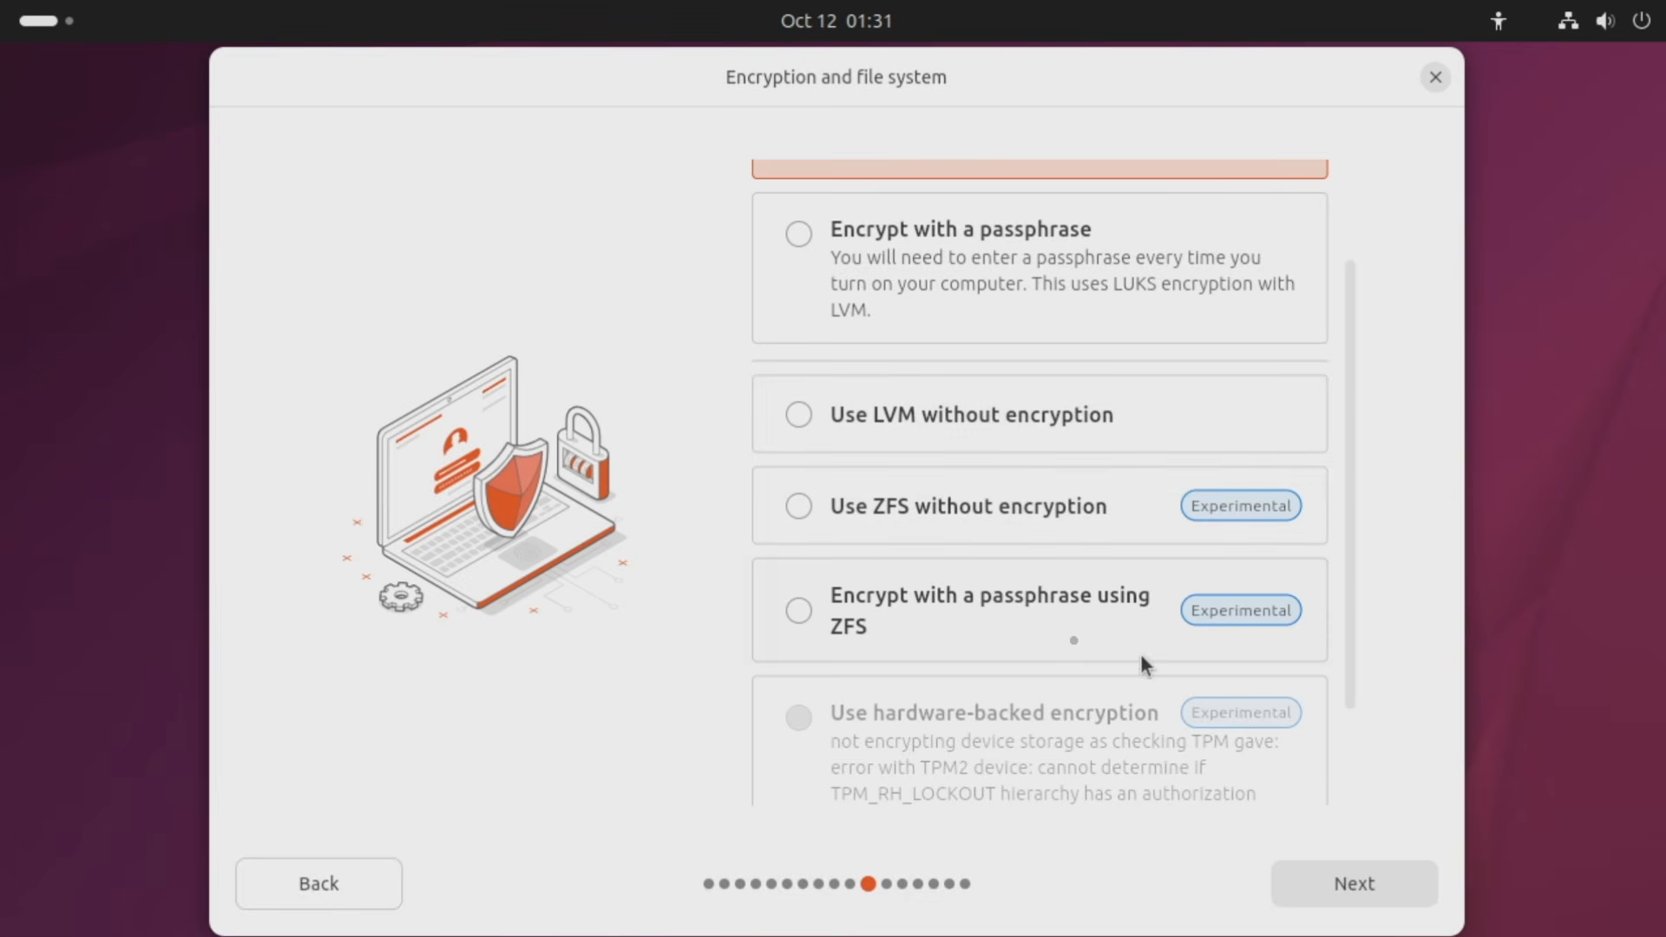
pyautogui.scroll(1, 1198, 521)
pyautogui.scroll(3, 1142, 510)
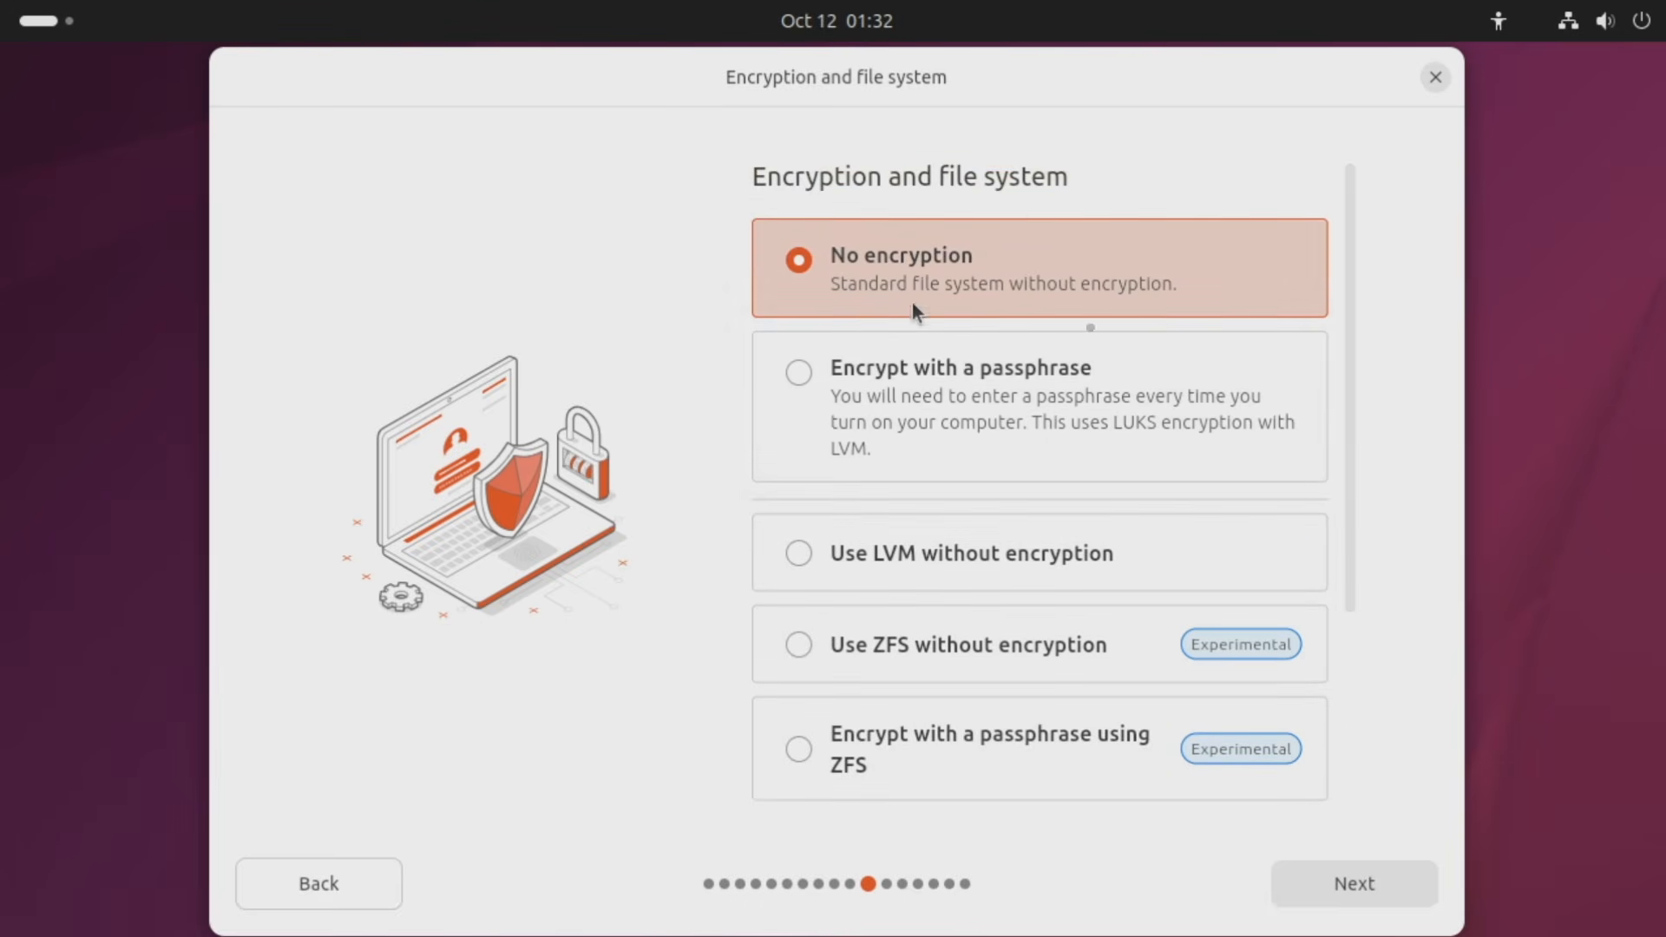
pyautogui.click(1387, 887)
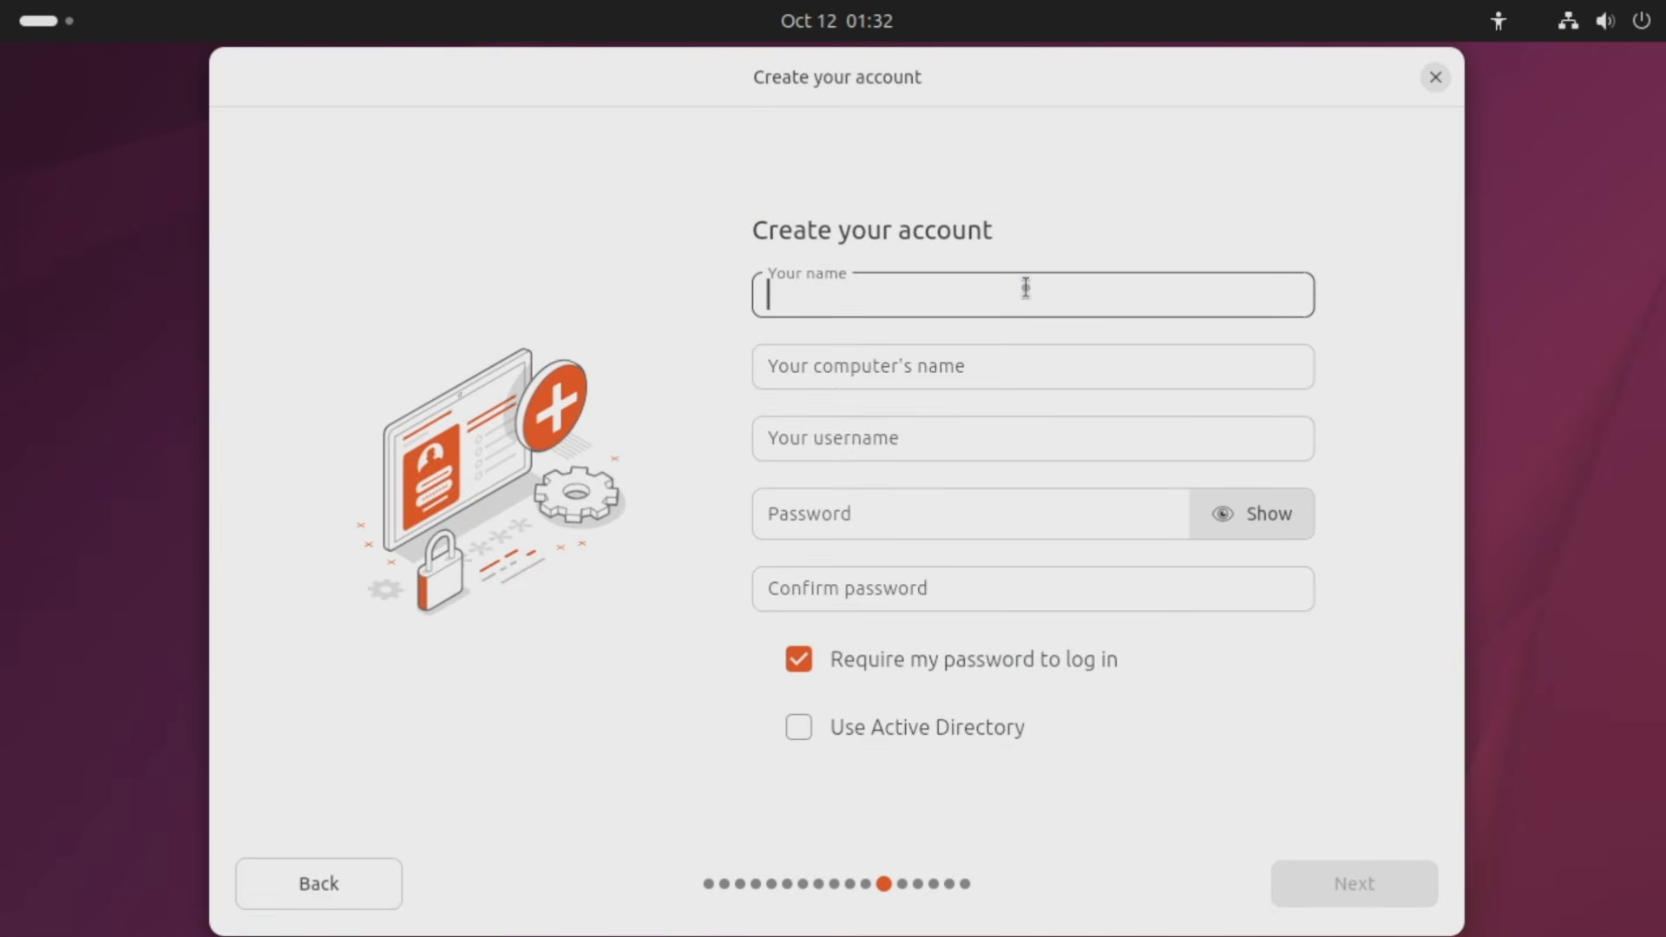
# Enter the user's full name and replace the computer name with Ubuntu-Machine.
pyautogui.write('Digital Scriptorium')
pyautogui.press('Tab')
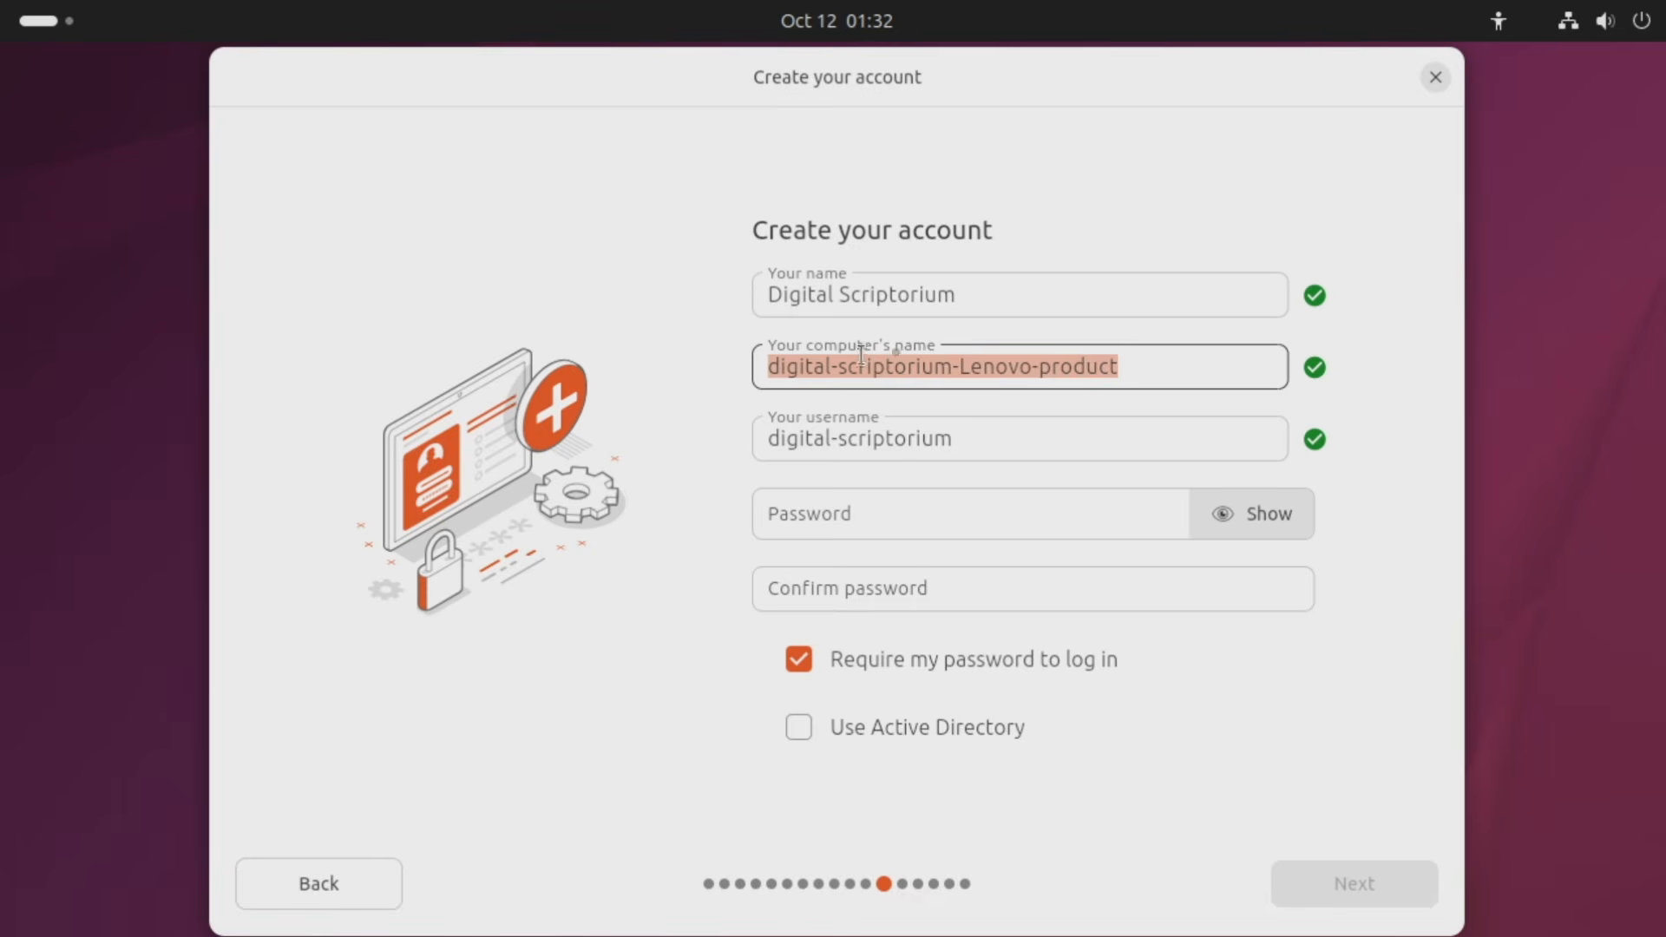
pyautogui.click(1136, 367)
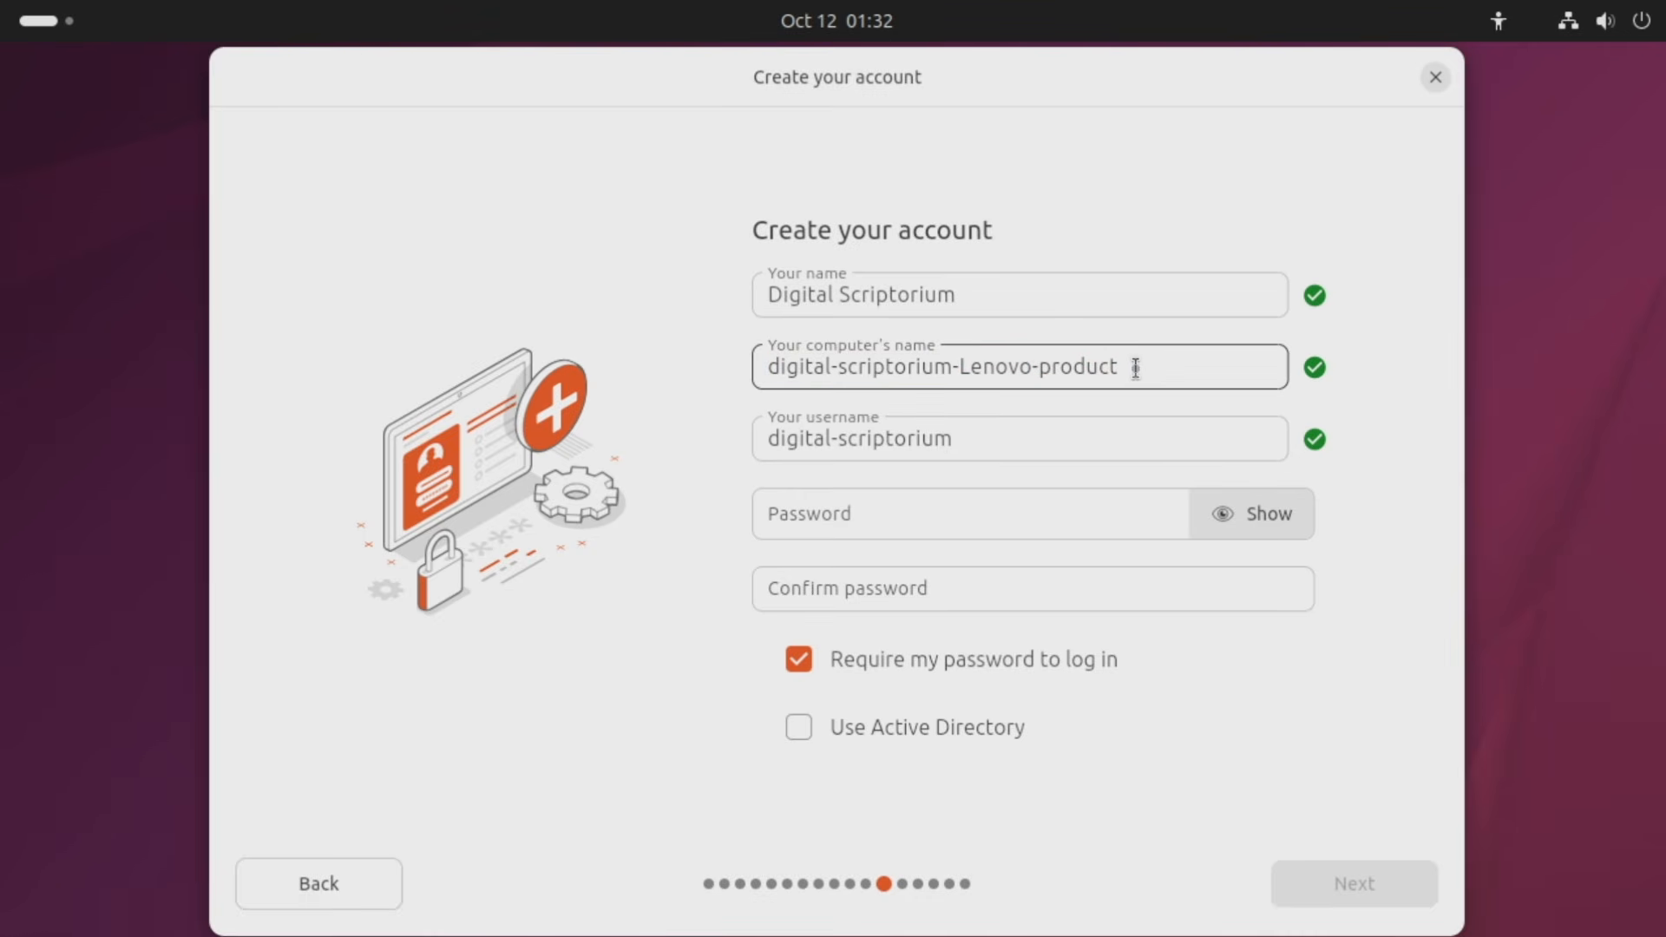
pyautogui.press('BackSpace')
pyautogui.press('BackSpace')
pyautogui.press('BackSpace')
pyautogui.press('BackSpace')
pyautogui.press('BackSpace')
pyautogui.press('BackSpace')
pyautogui.hotkey('ctrl', 'a')
pyautogui.press('BackSpace')
pyautogui.write('Ubuntu-Machine')
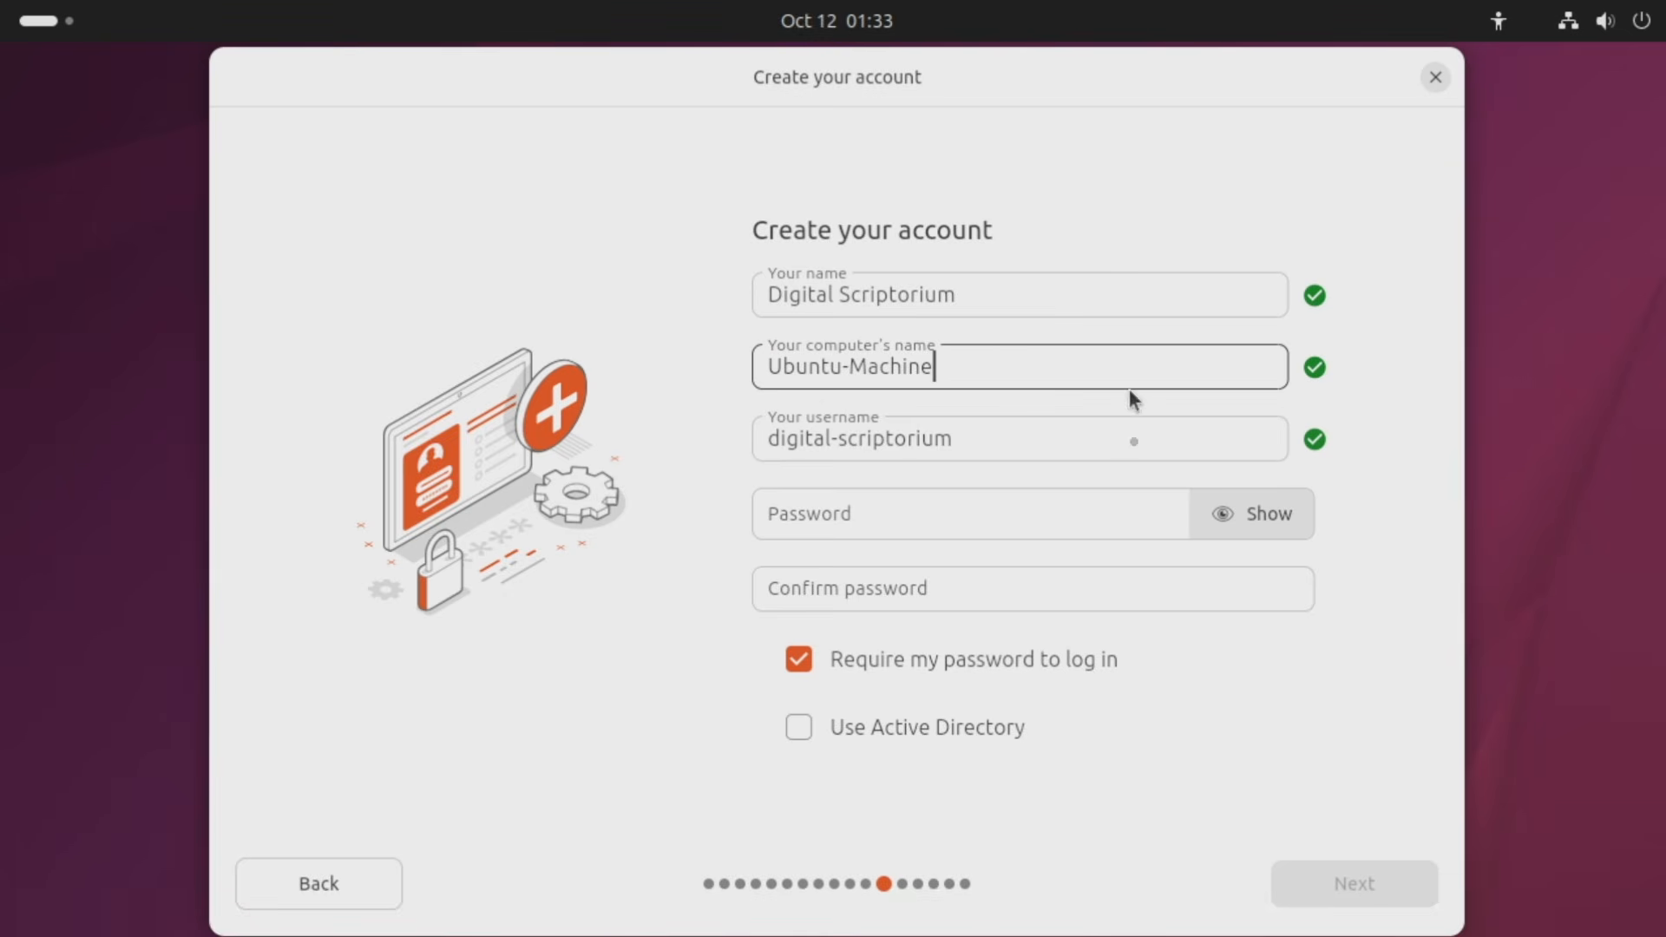
# Shorten the username by two characters, enter the account password, and continue.
pyautogui.click(1031, 432)
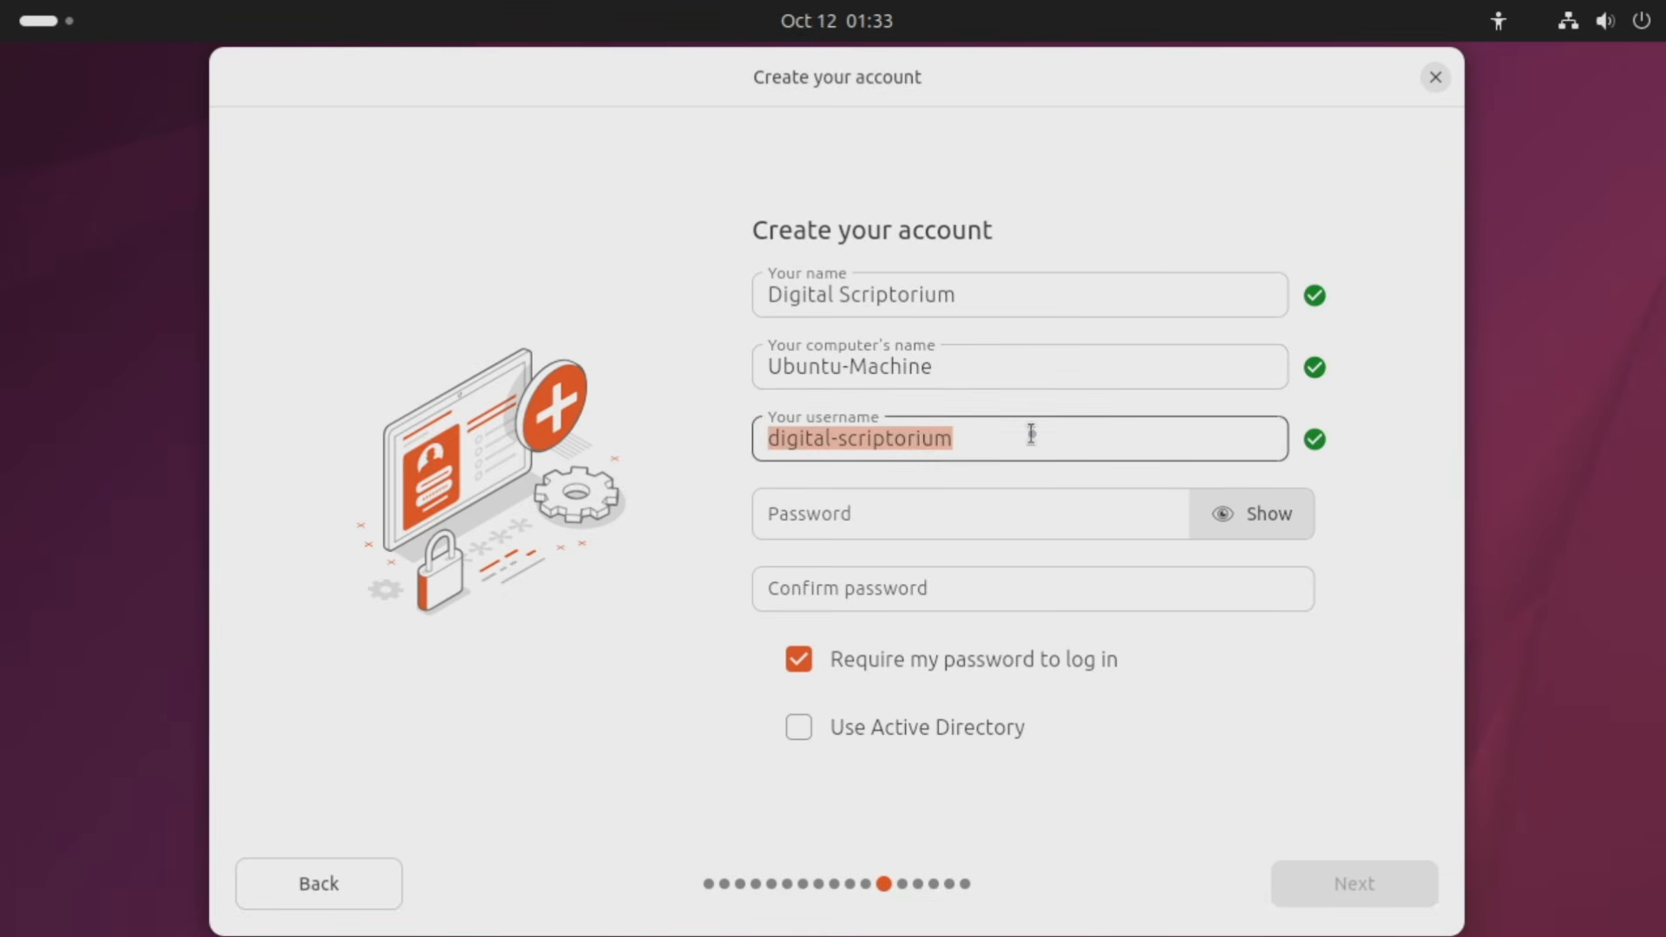
pyautogui.click(1031, 432)
pyautogui.press('BackSpace')
pyautogui.press('BackSpace')
pyautogui.press('BackSpace')
pyautogui.press('BackSpace')
pyautogui.press('BackSpace')
pyautogui.press('BackSpace')
pyautogui.press('BackSpace')
pyautogui.press('BackSpace')
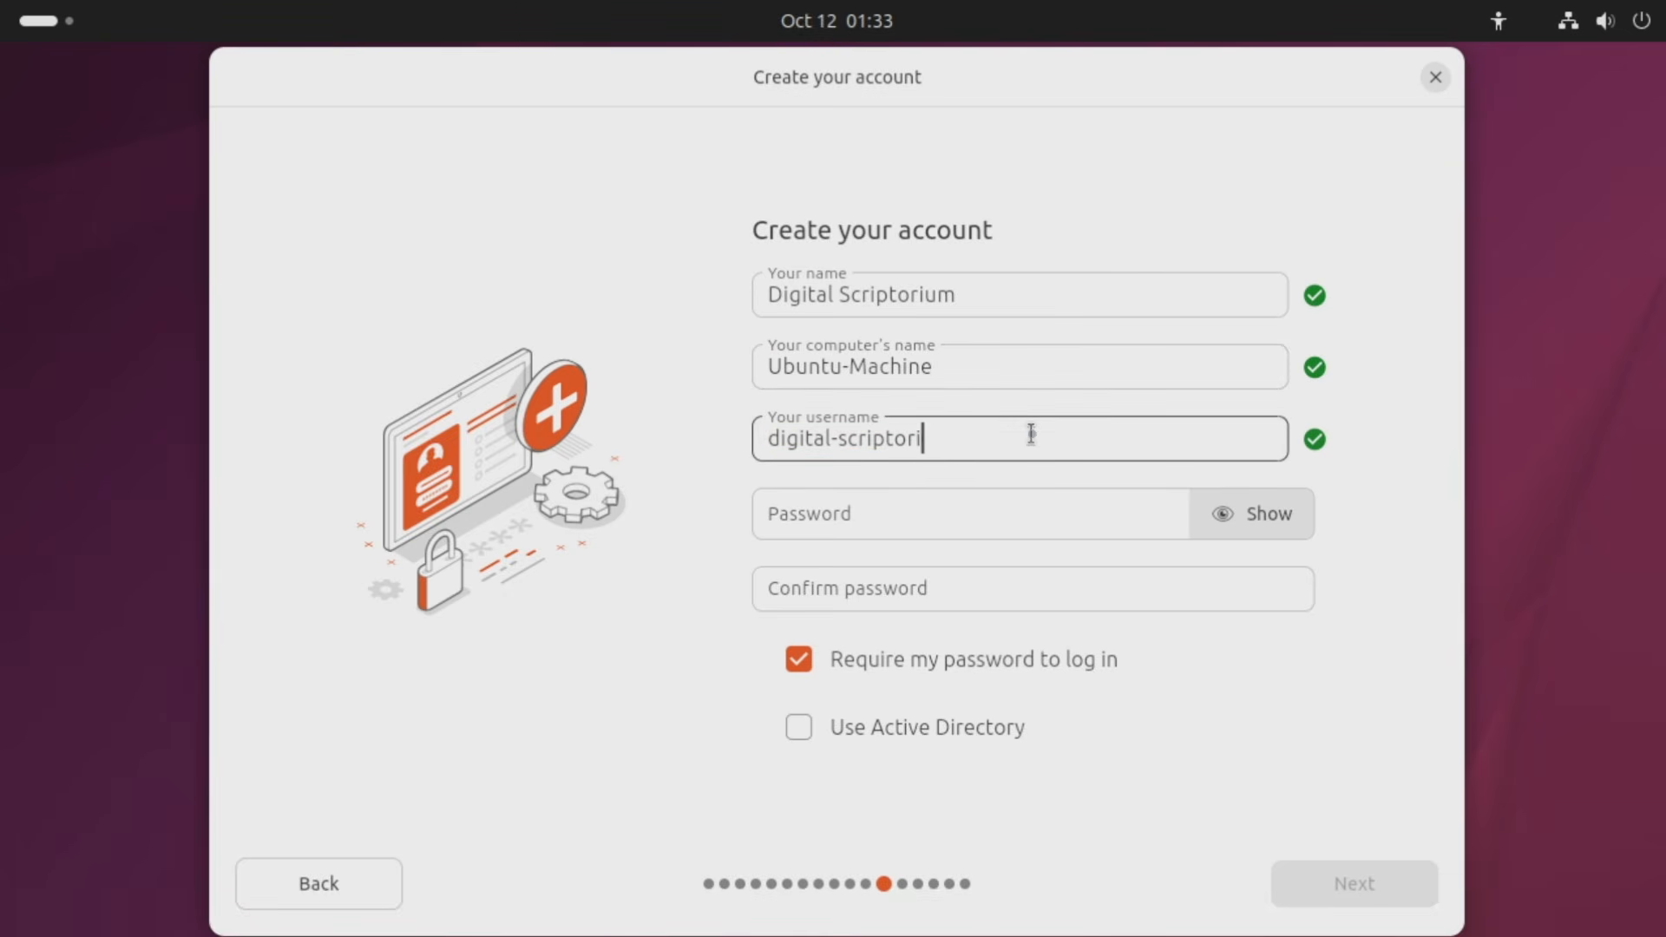
pyautogui.press('BackSpace')
pyautogui.press('BackSpace')
pyautogui.press('BackSpace')
pyautogui.press('BackSpace')
pyautogui.click(979, 522)
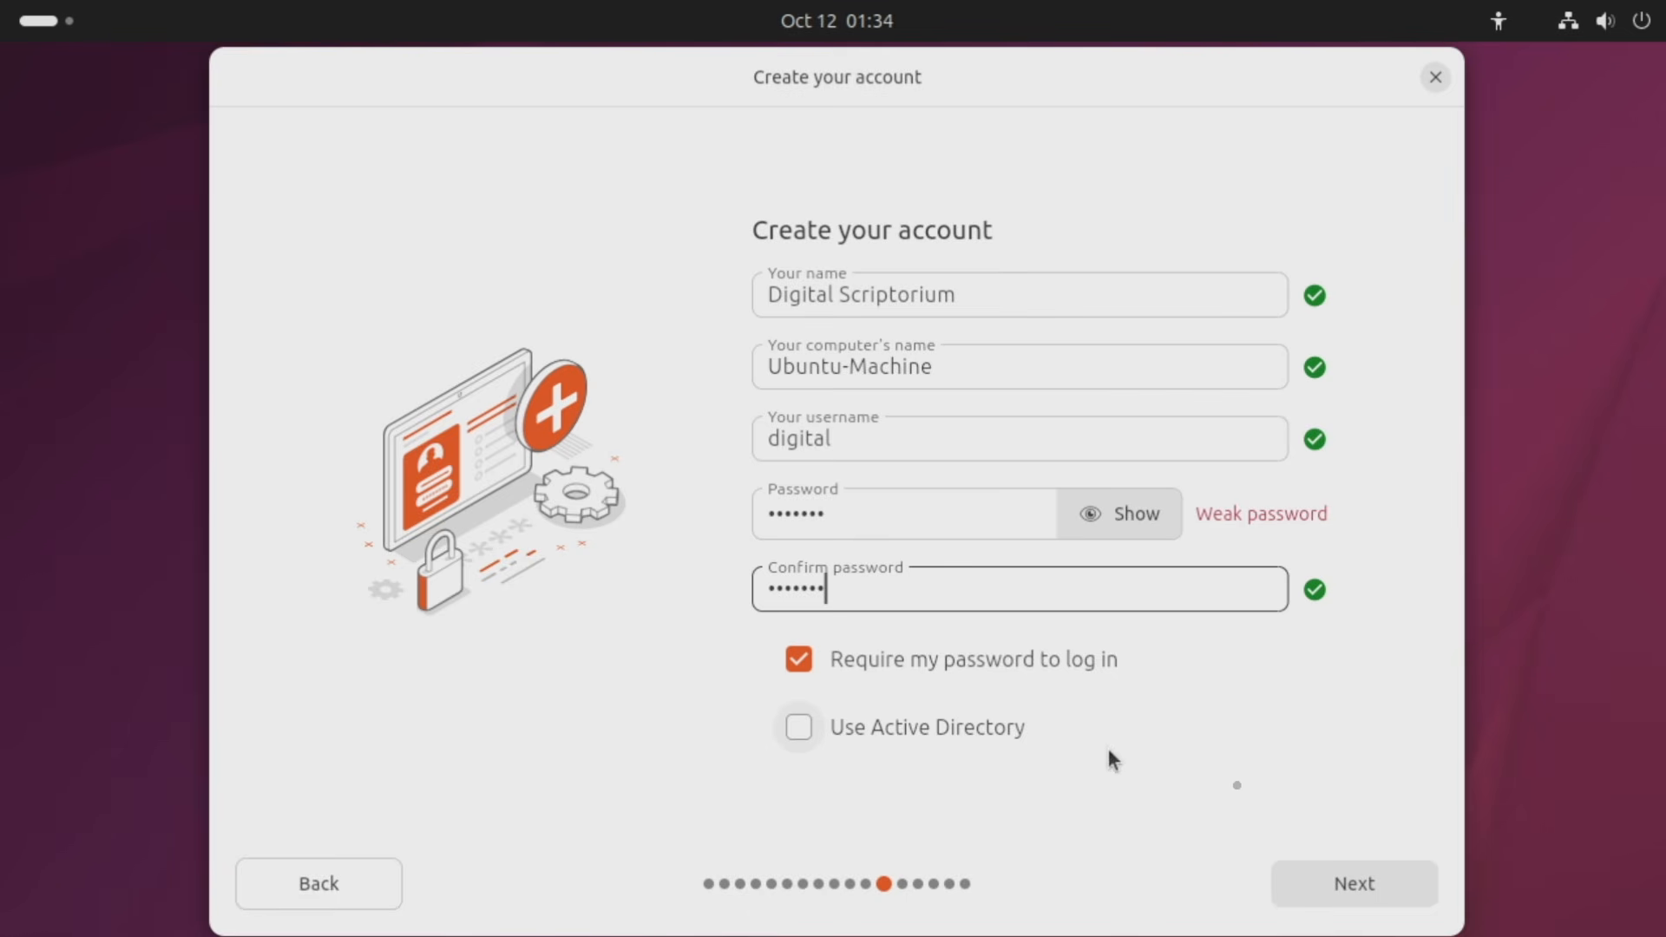
pyautogui.click(1378, 898)
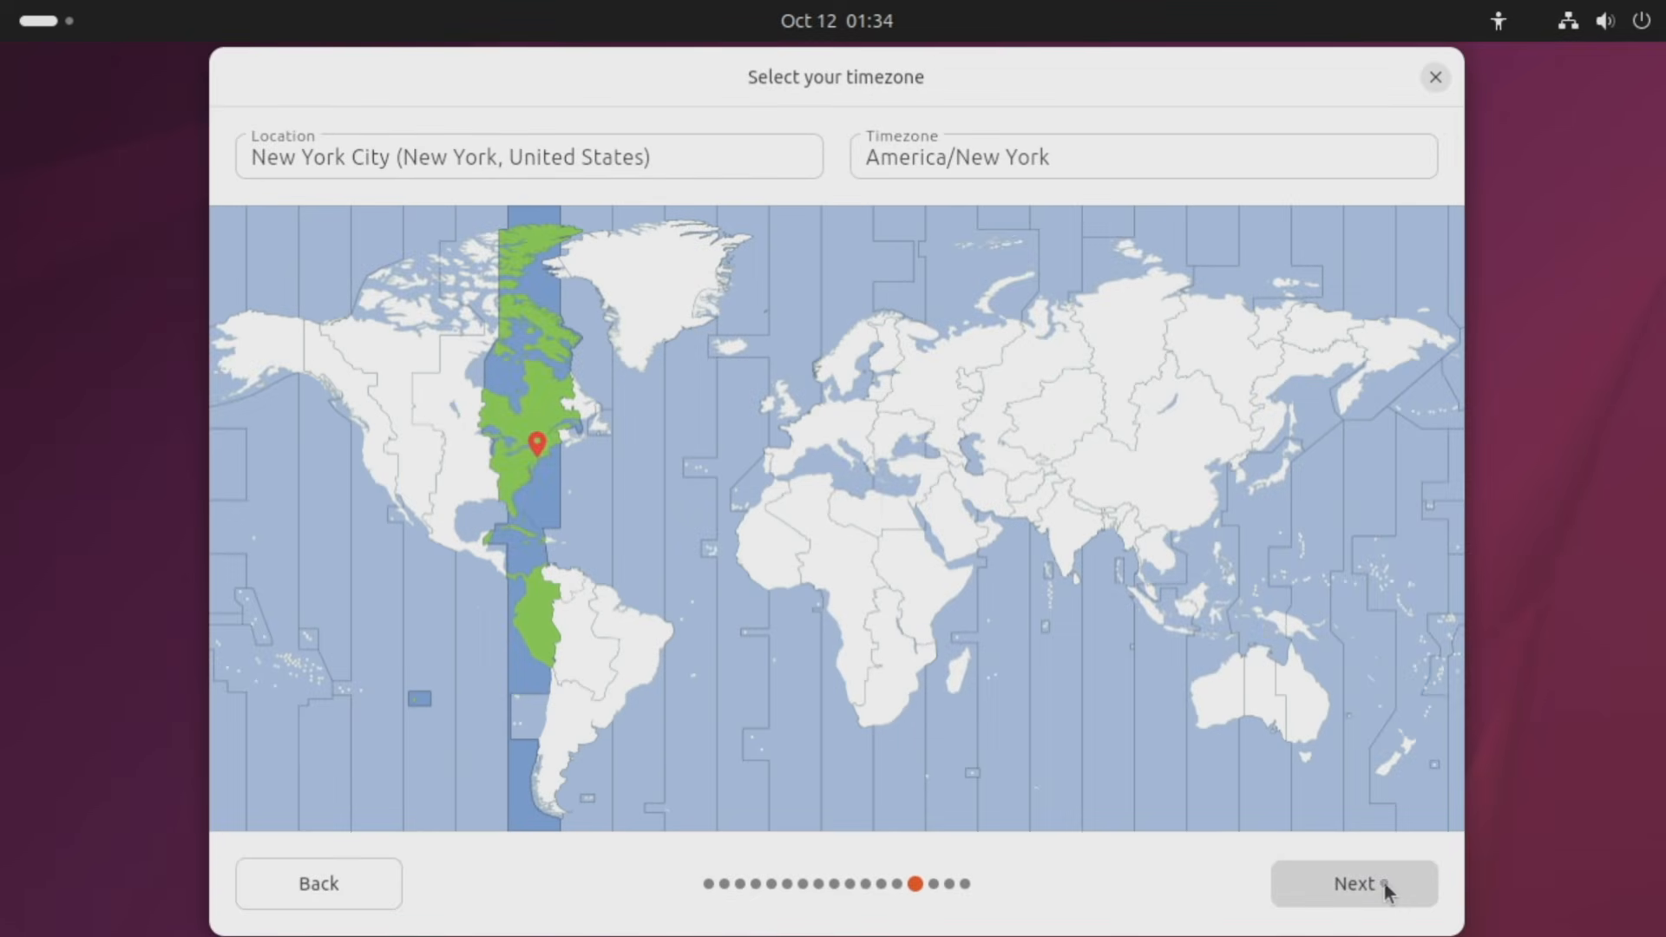
# Try several timezones on the map, including Calgary and Khartoum.
pyautogui.click(457, 474)
pyautogui.click(388, 460)
pyautogui.click(395, 388)
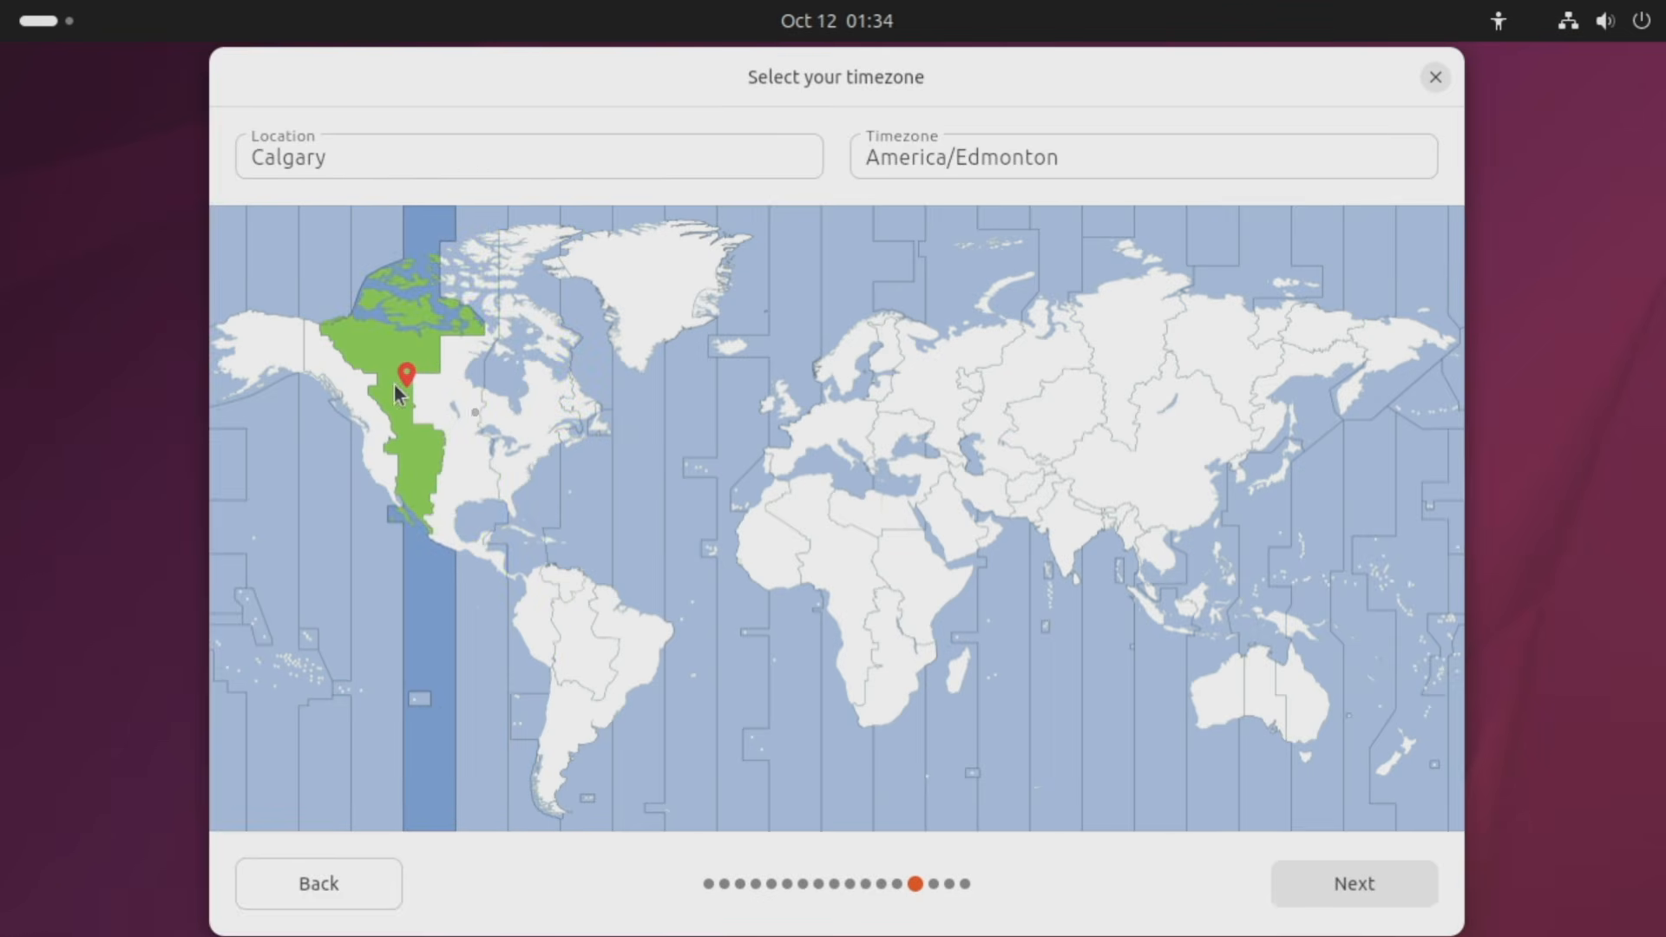
pyautogui.click(775, 477)
pyautogui.click(868, 427)
pyautogui.click(958, 397)
pyautogui.click(887, 556)
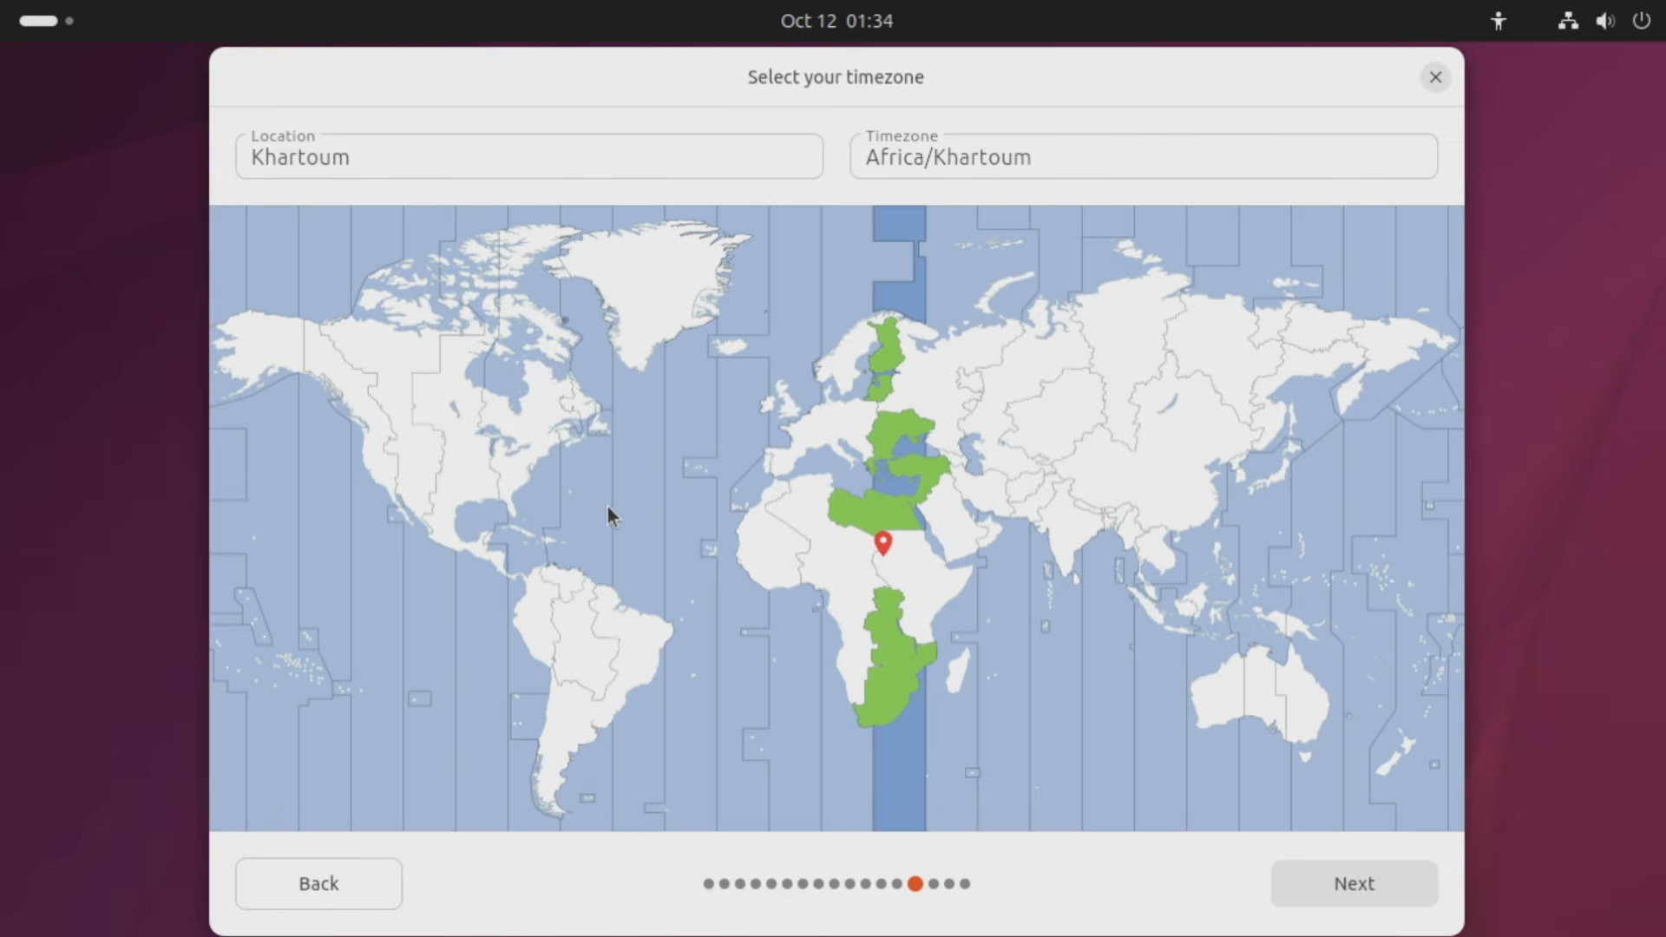
# Check the Location field, set the location back to New York City, and continue.
pyautogui.click(355, 157)
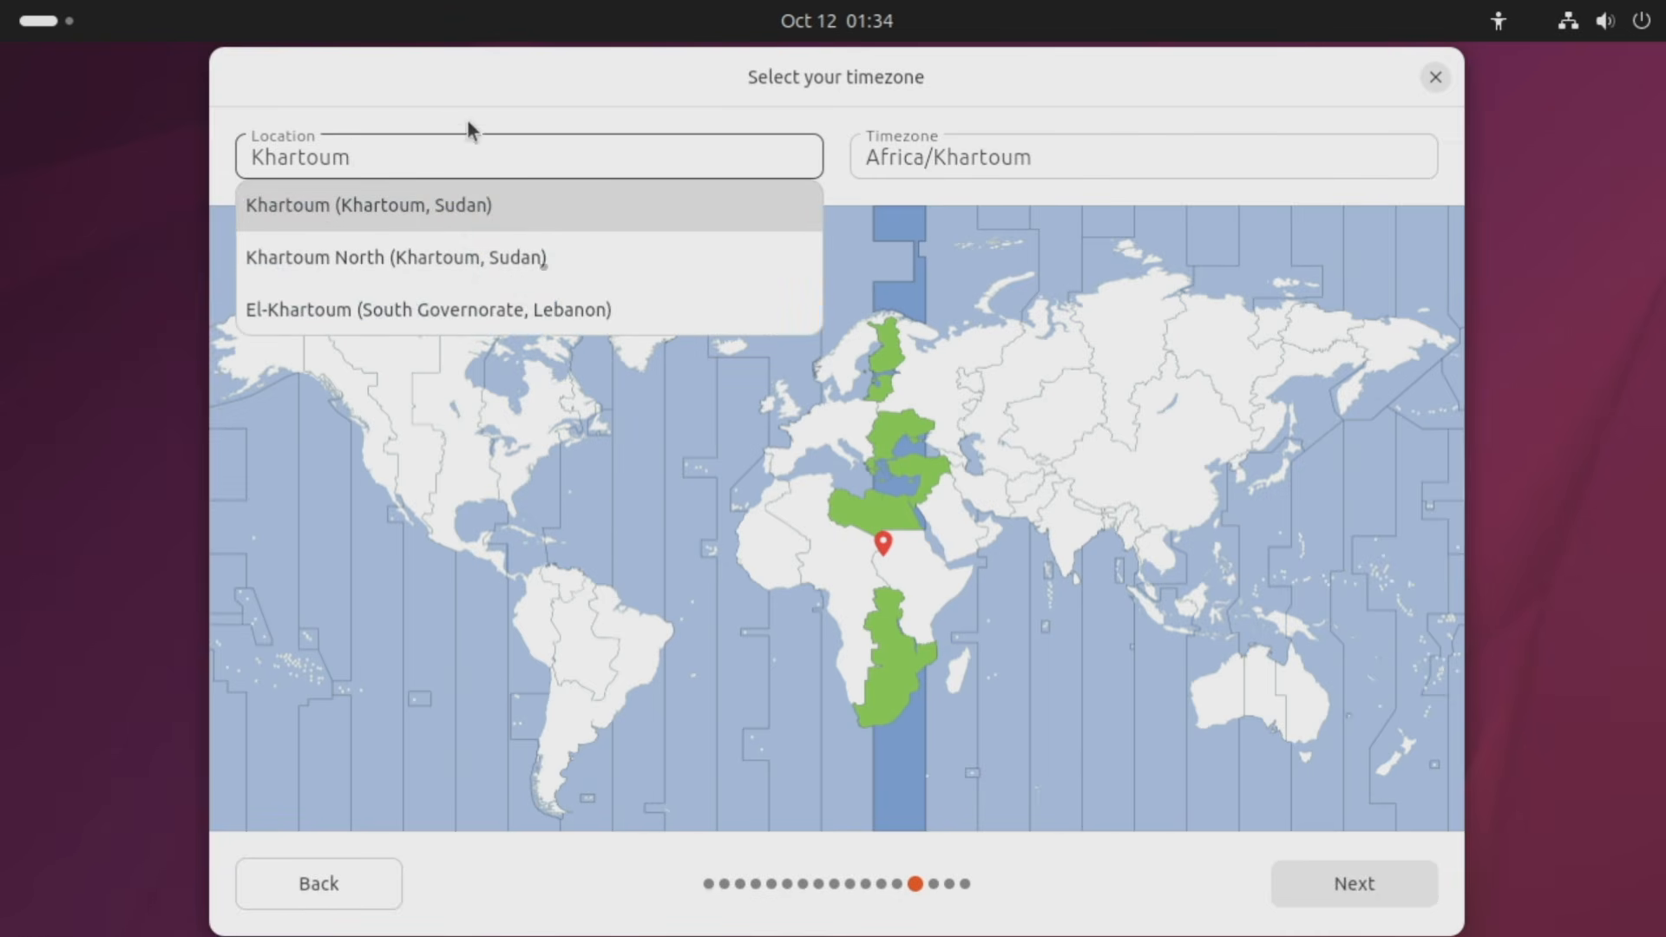
pyautogui.click(538, 467)
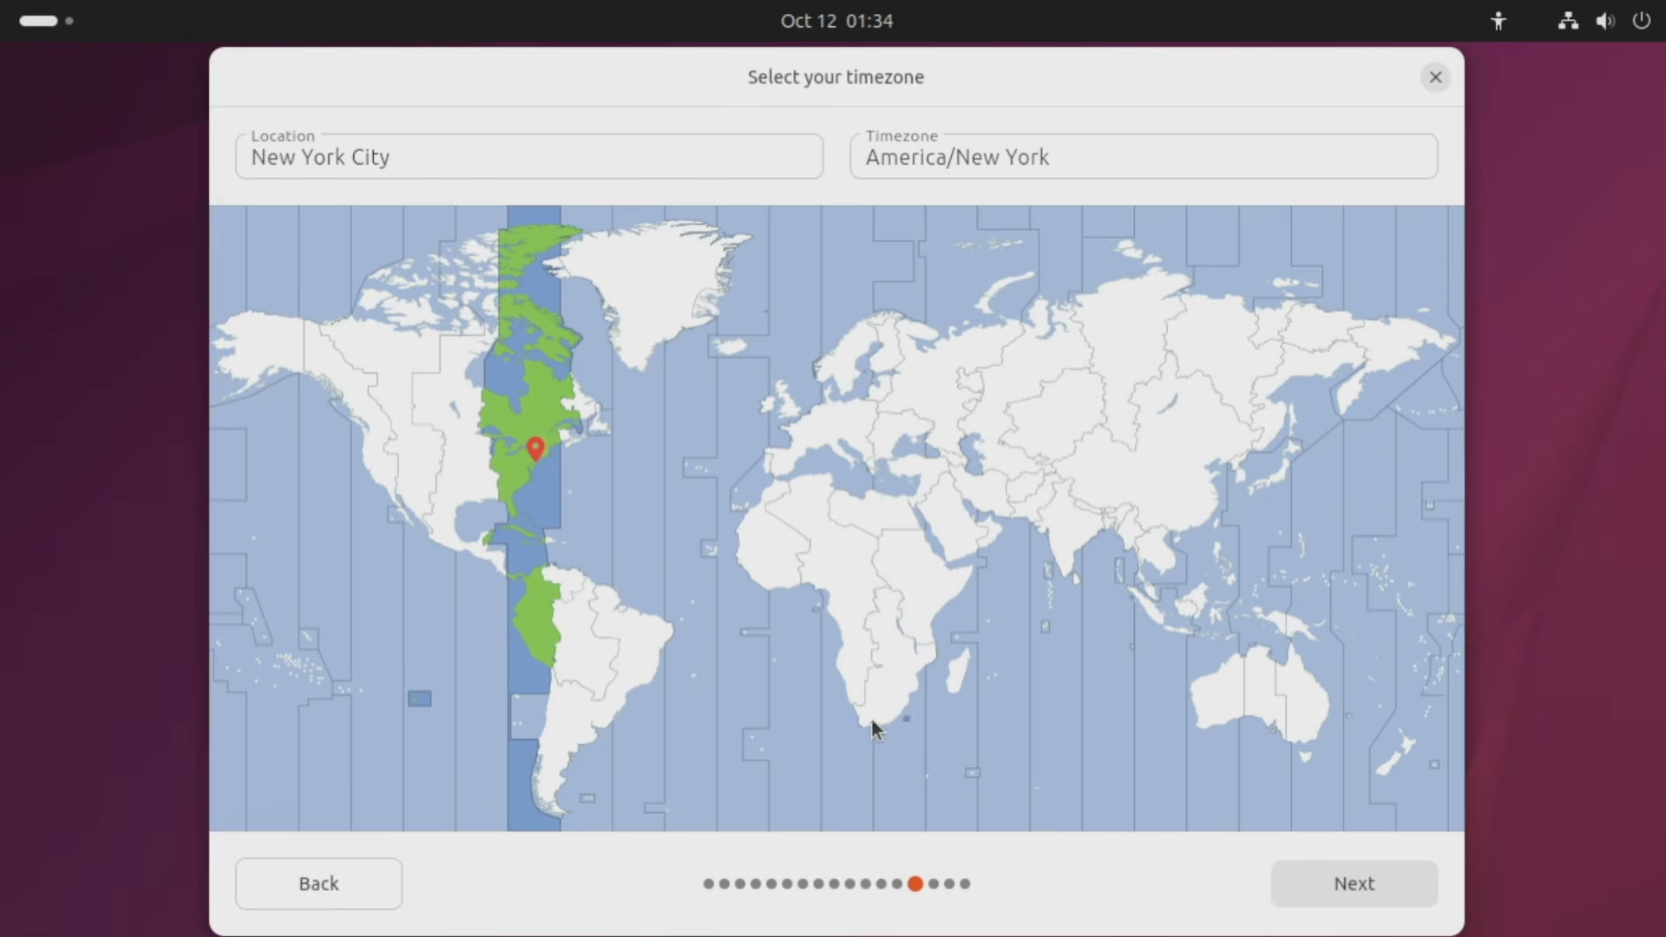
pyautogui.click(1330, 882)
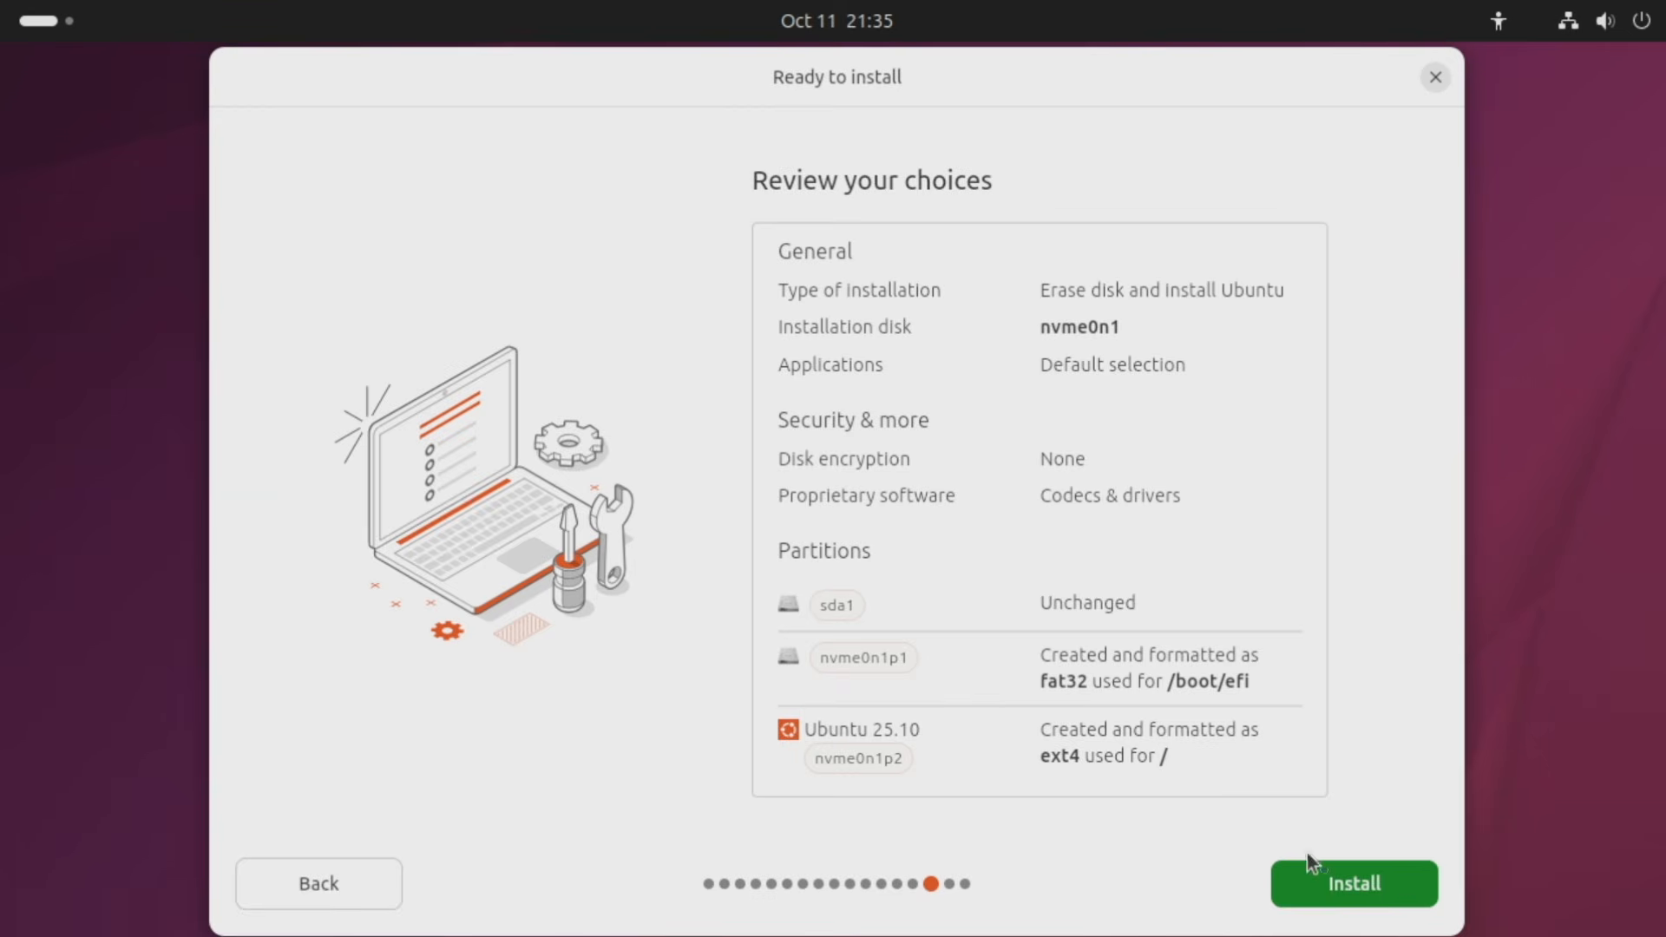
# Start installing Ubuntu 25.10 from the Ready to install summary.
pyautogui.click(1332, 878)
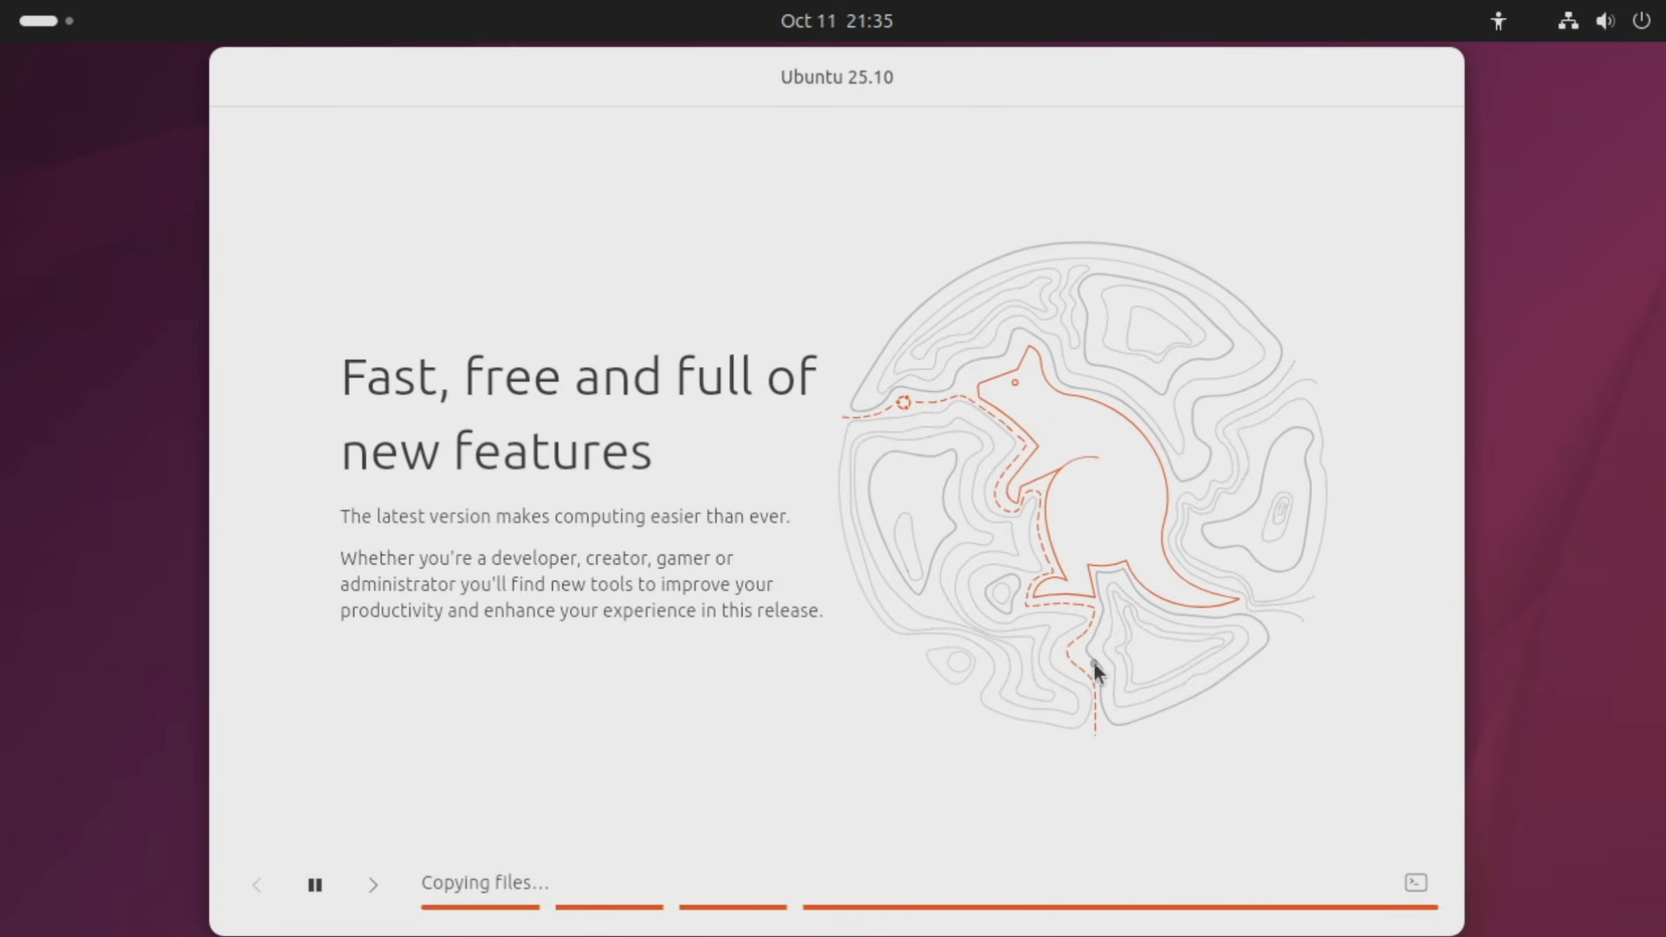
# View the installation log, then restart once Ubuntu 25.10 finishes installing.
pyautogui.click(1416, 883)
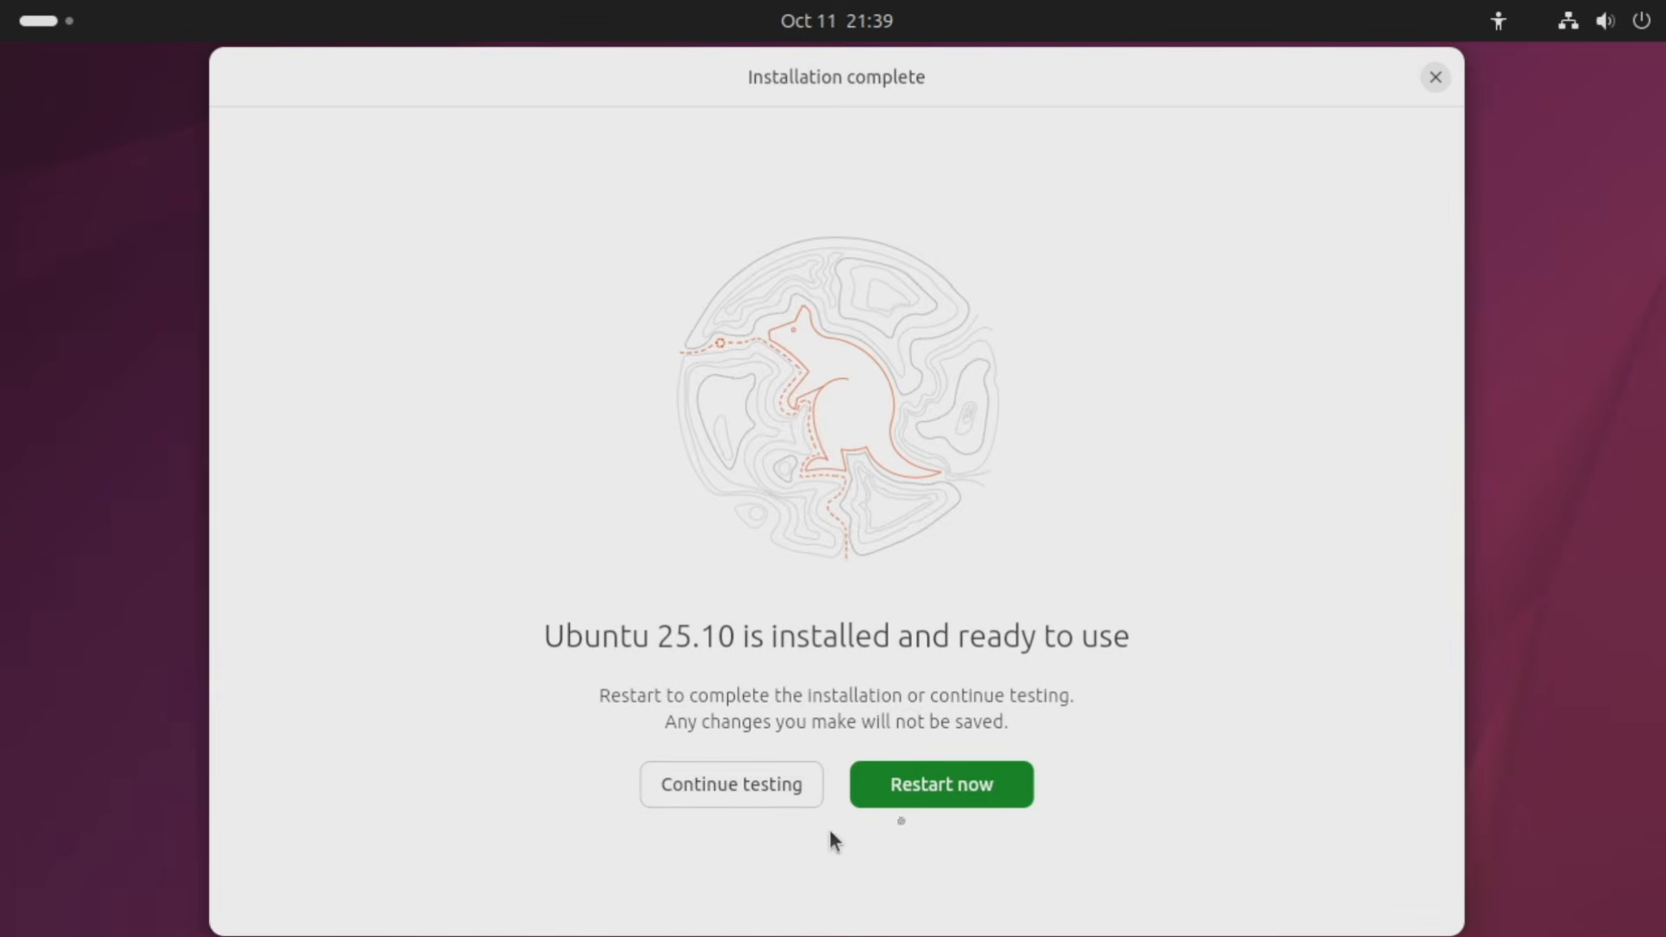
pyautogui.click(934, 797)
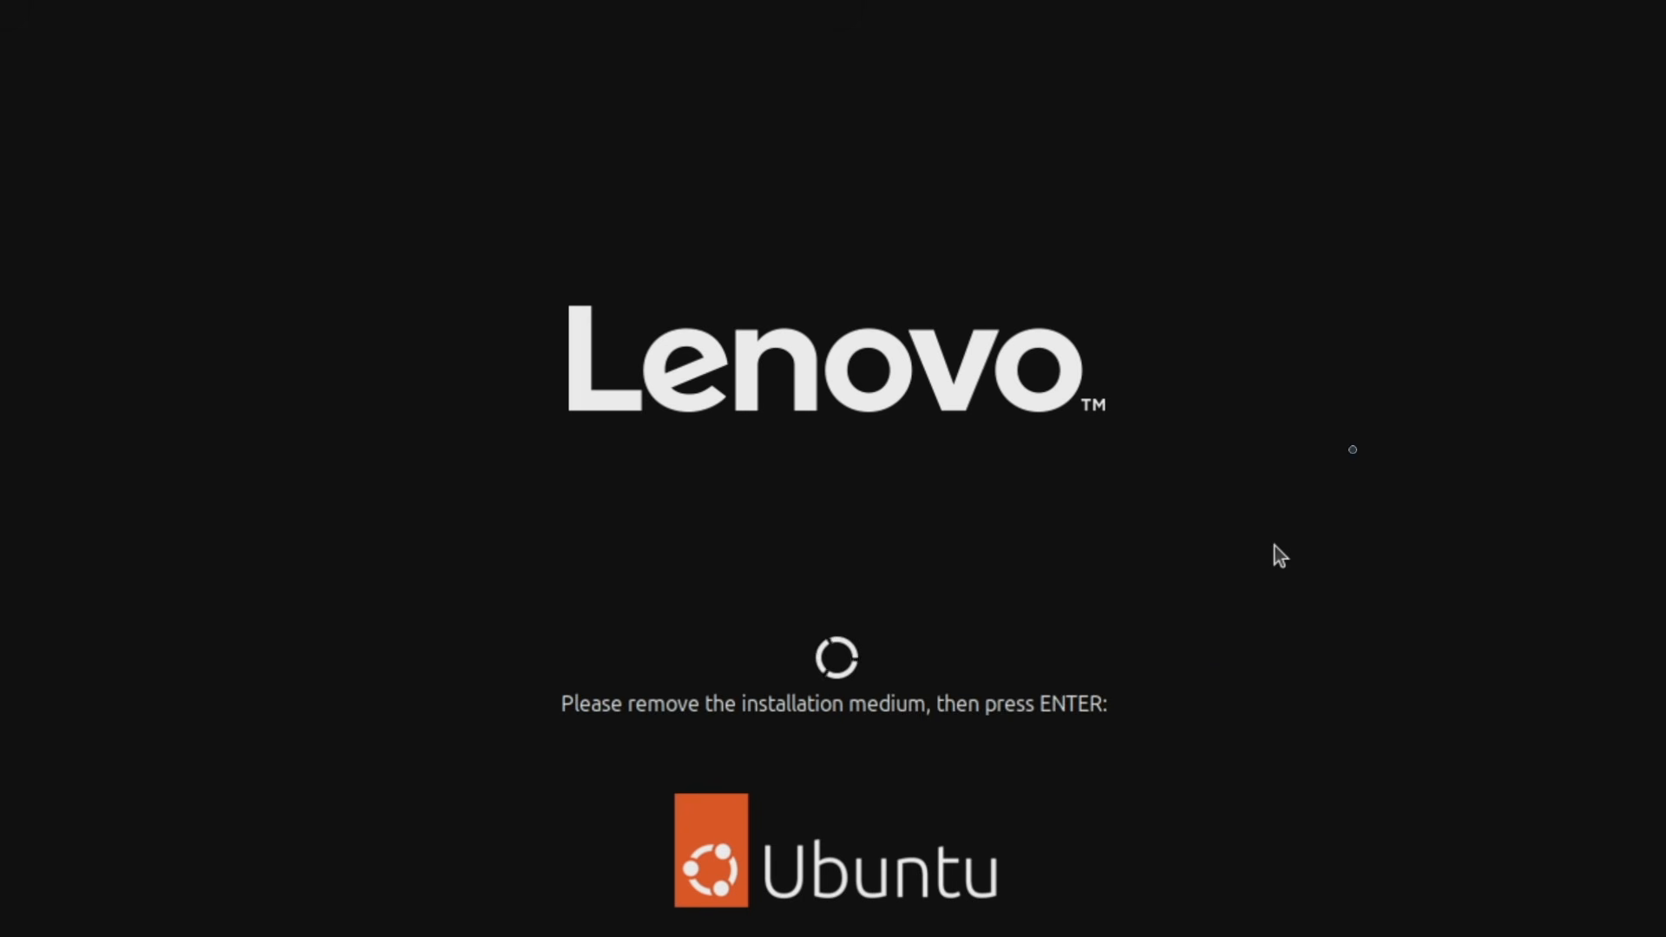
# Continue booting after removing the install media, then log in with the account password.
pyautogui.press('Return')
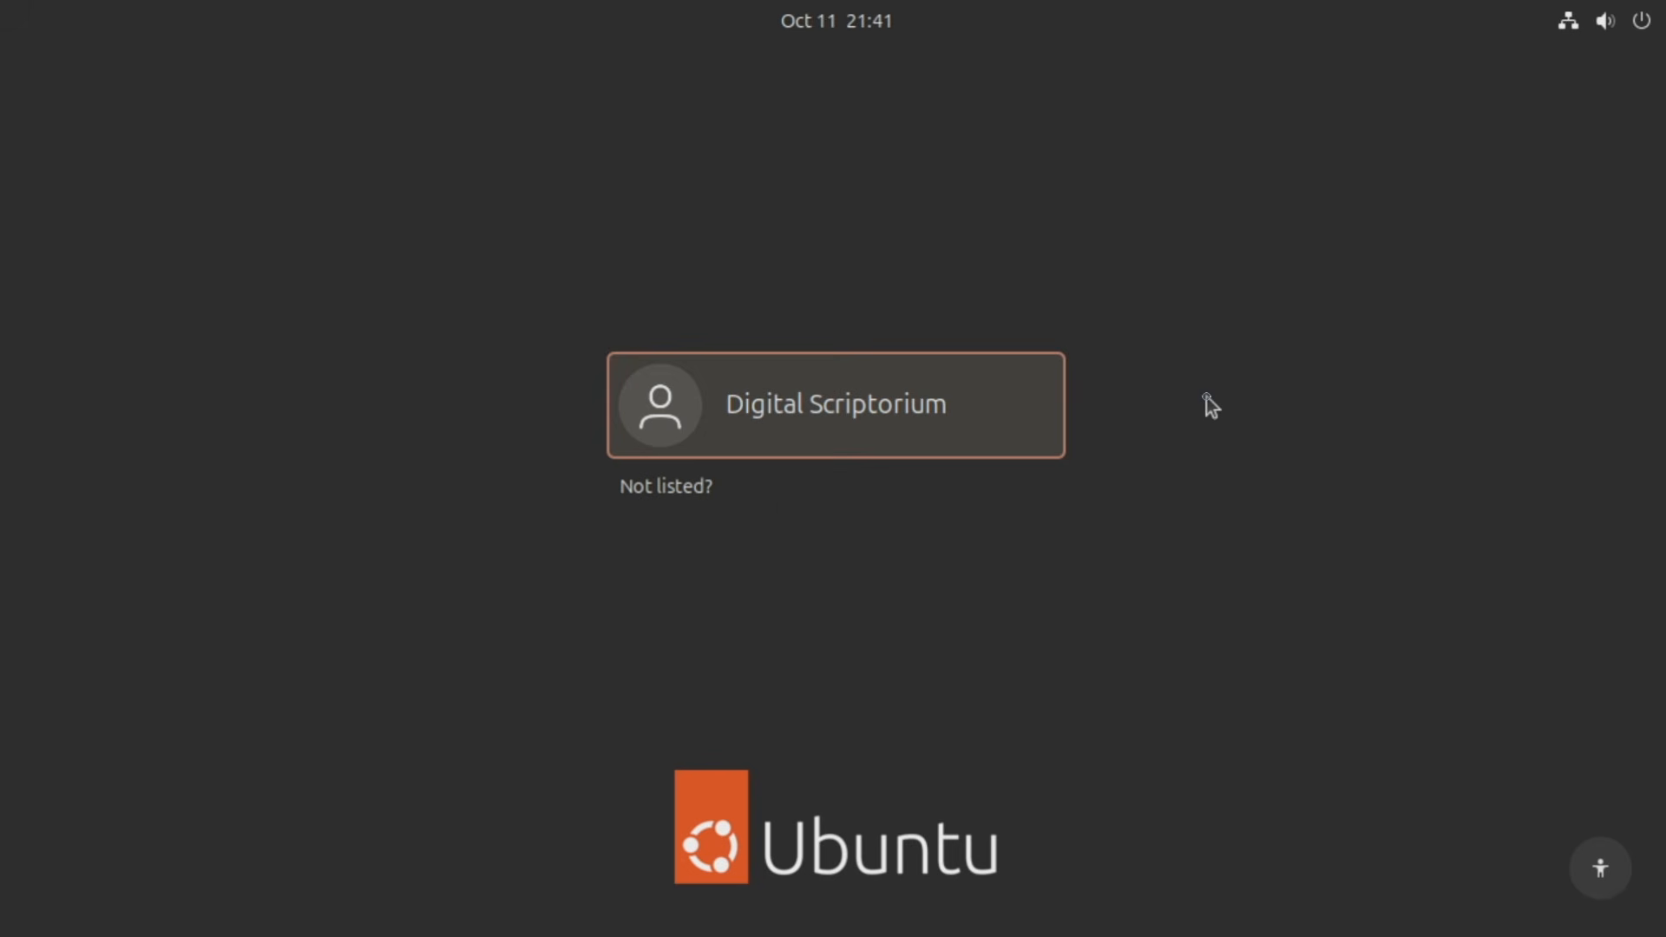
pyautogui.click(815, 413)
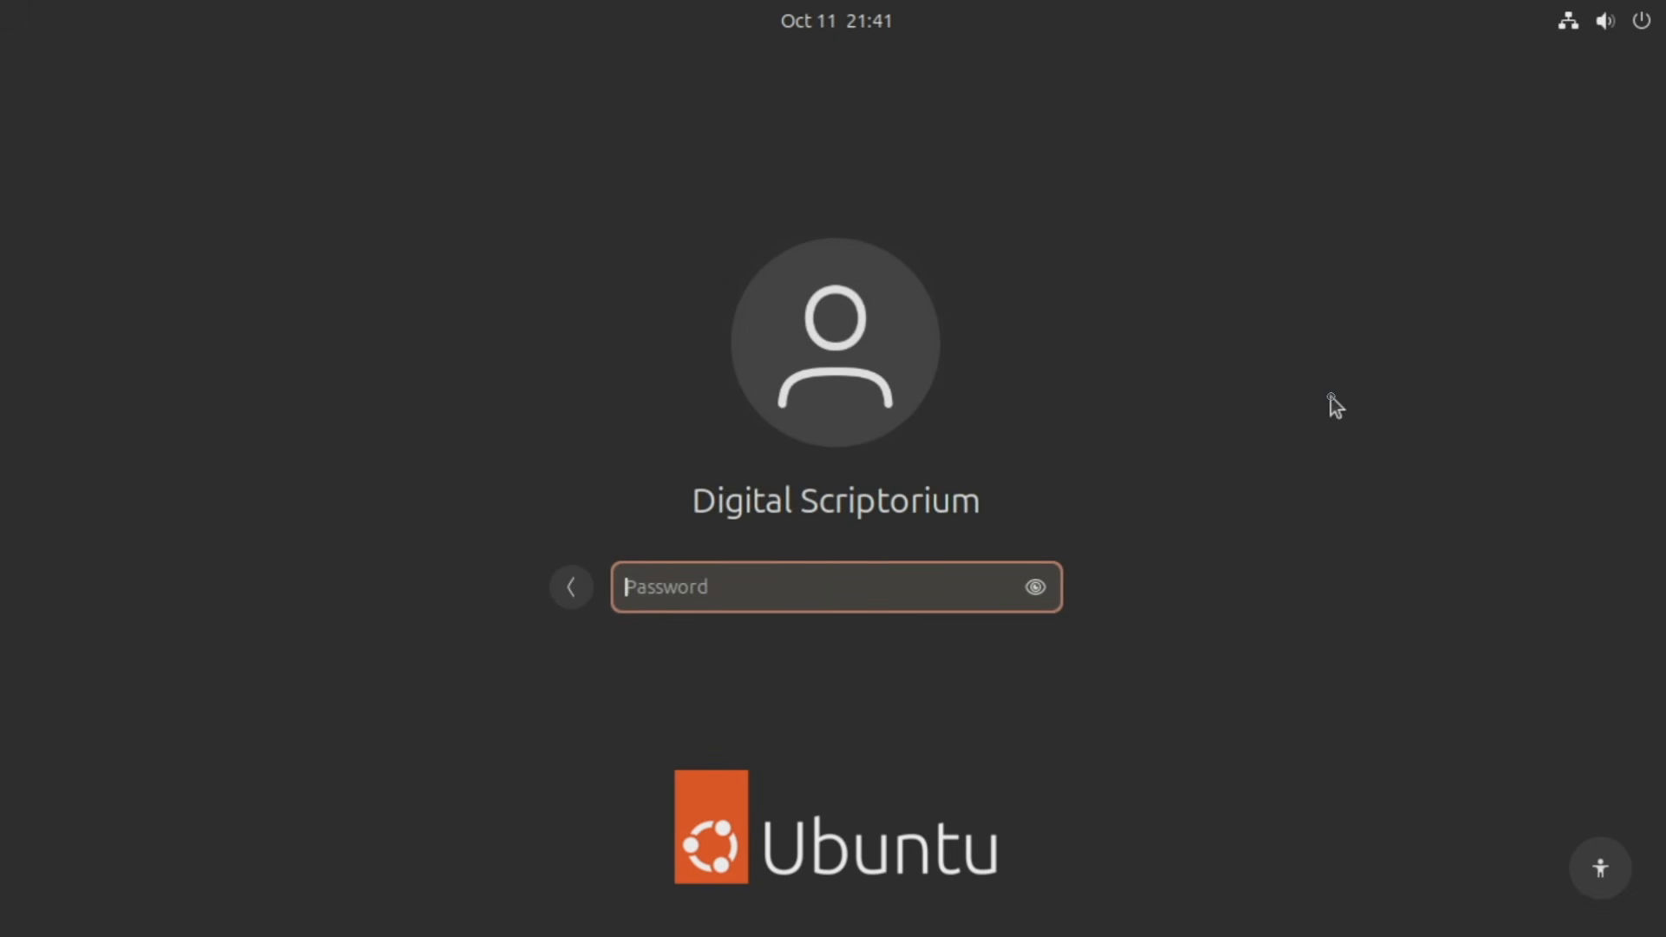
pyautogui.write('********')
pyautogui.press('Return')
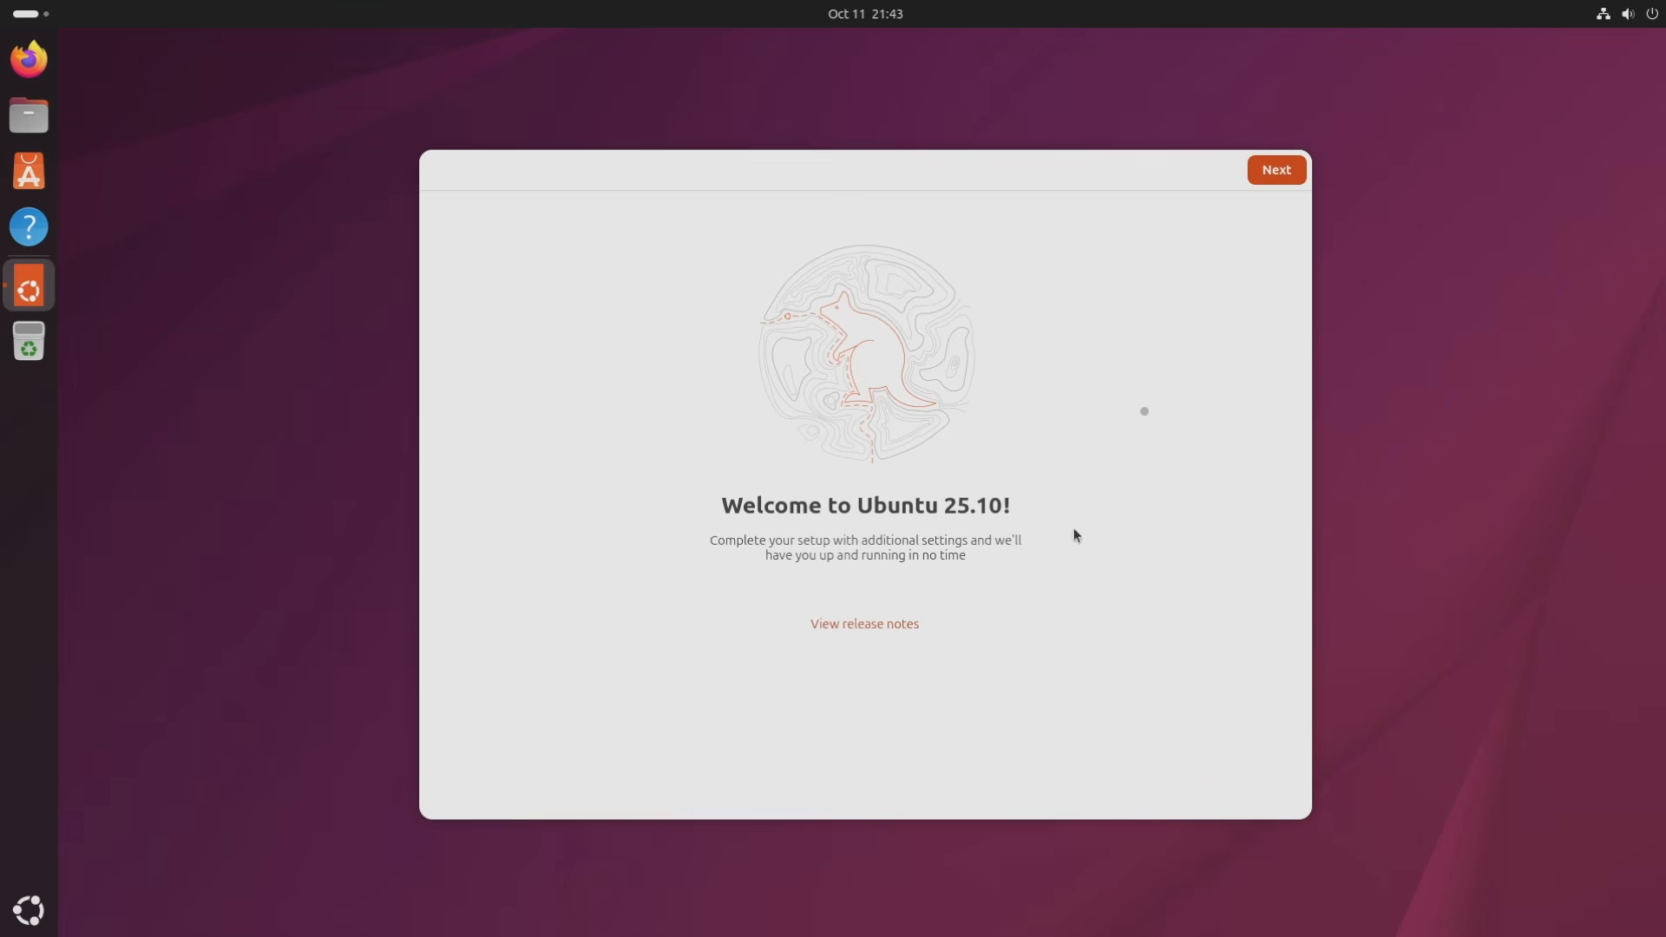
# Choose 'No, don't share system data' in Ubuntu Welcome and finish the setup.
pyautogui.click(1274, 170)
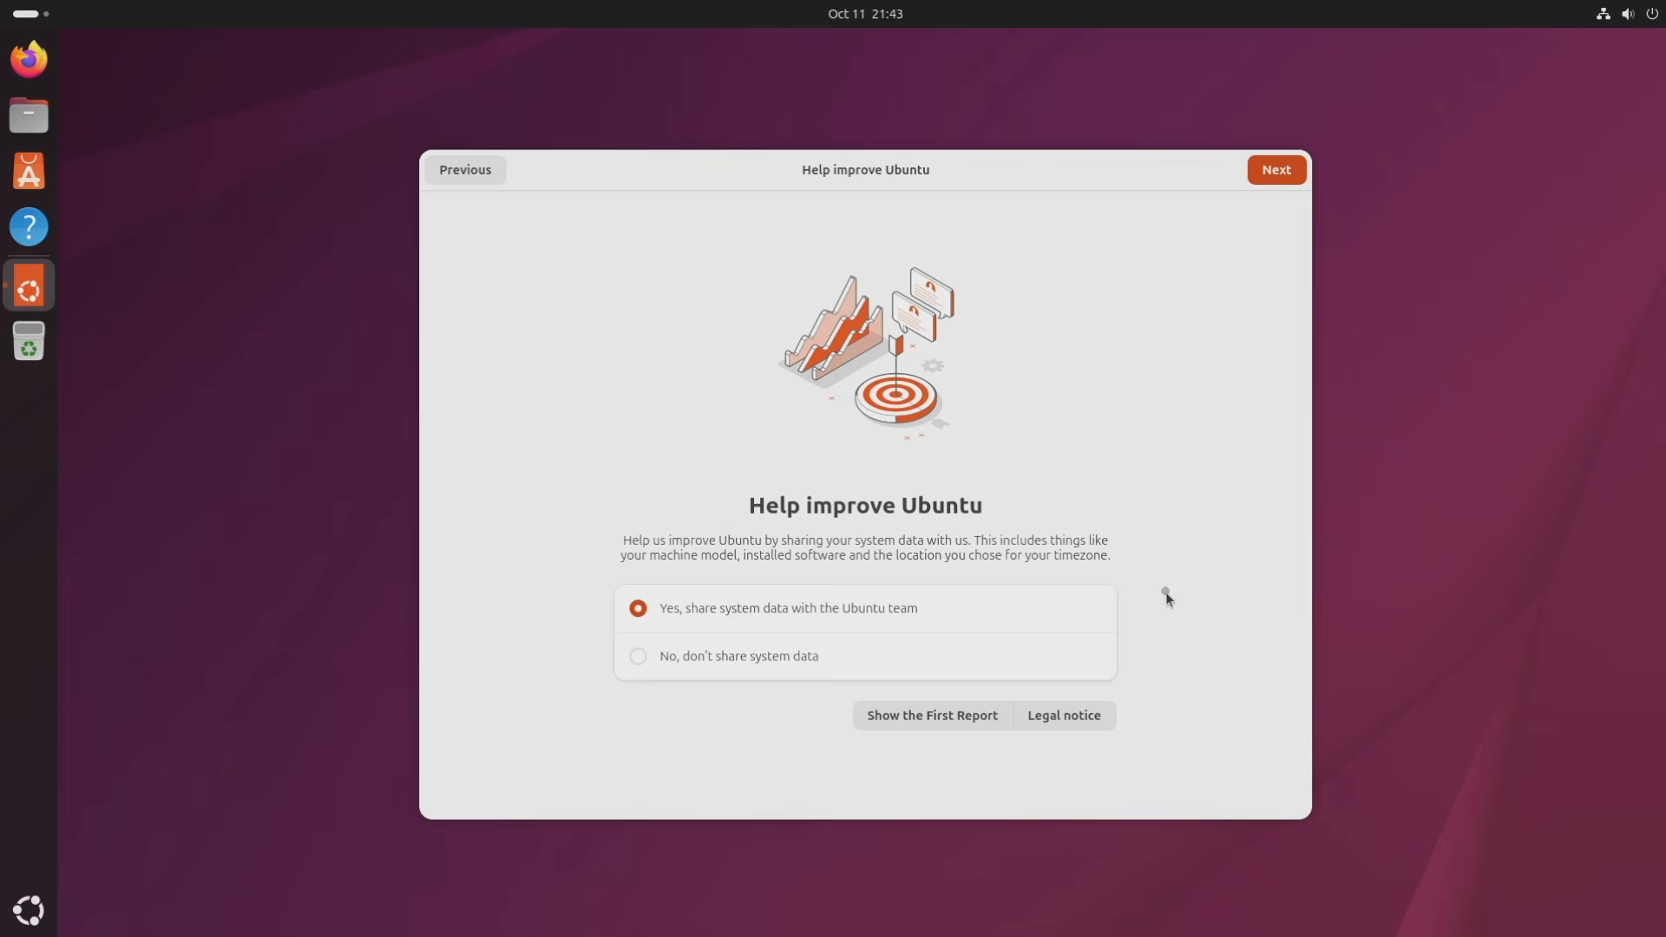
pyautogui.click(639, 657)
pyautogui.click(1283, 170)
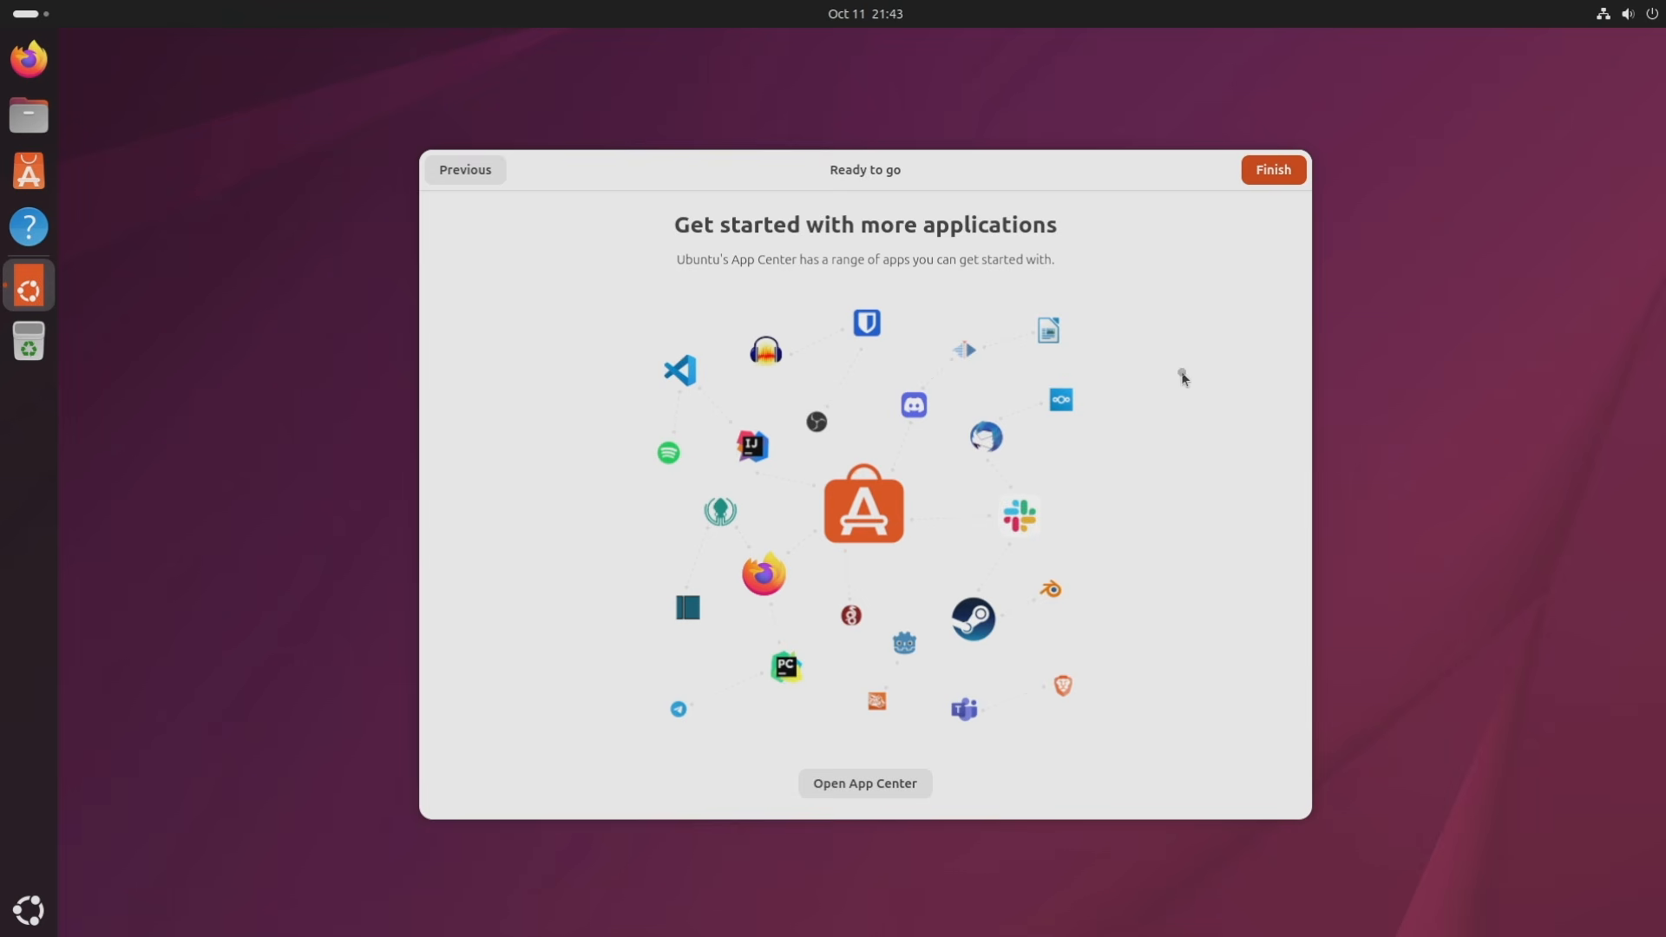
pyautogui.click(1270, 169)
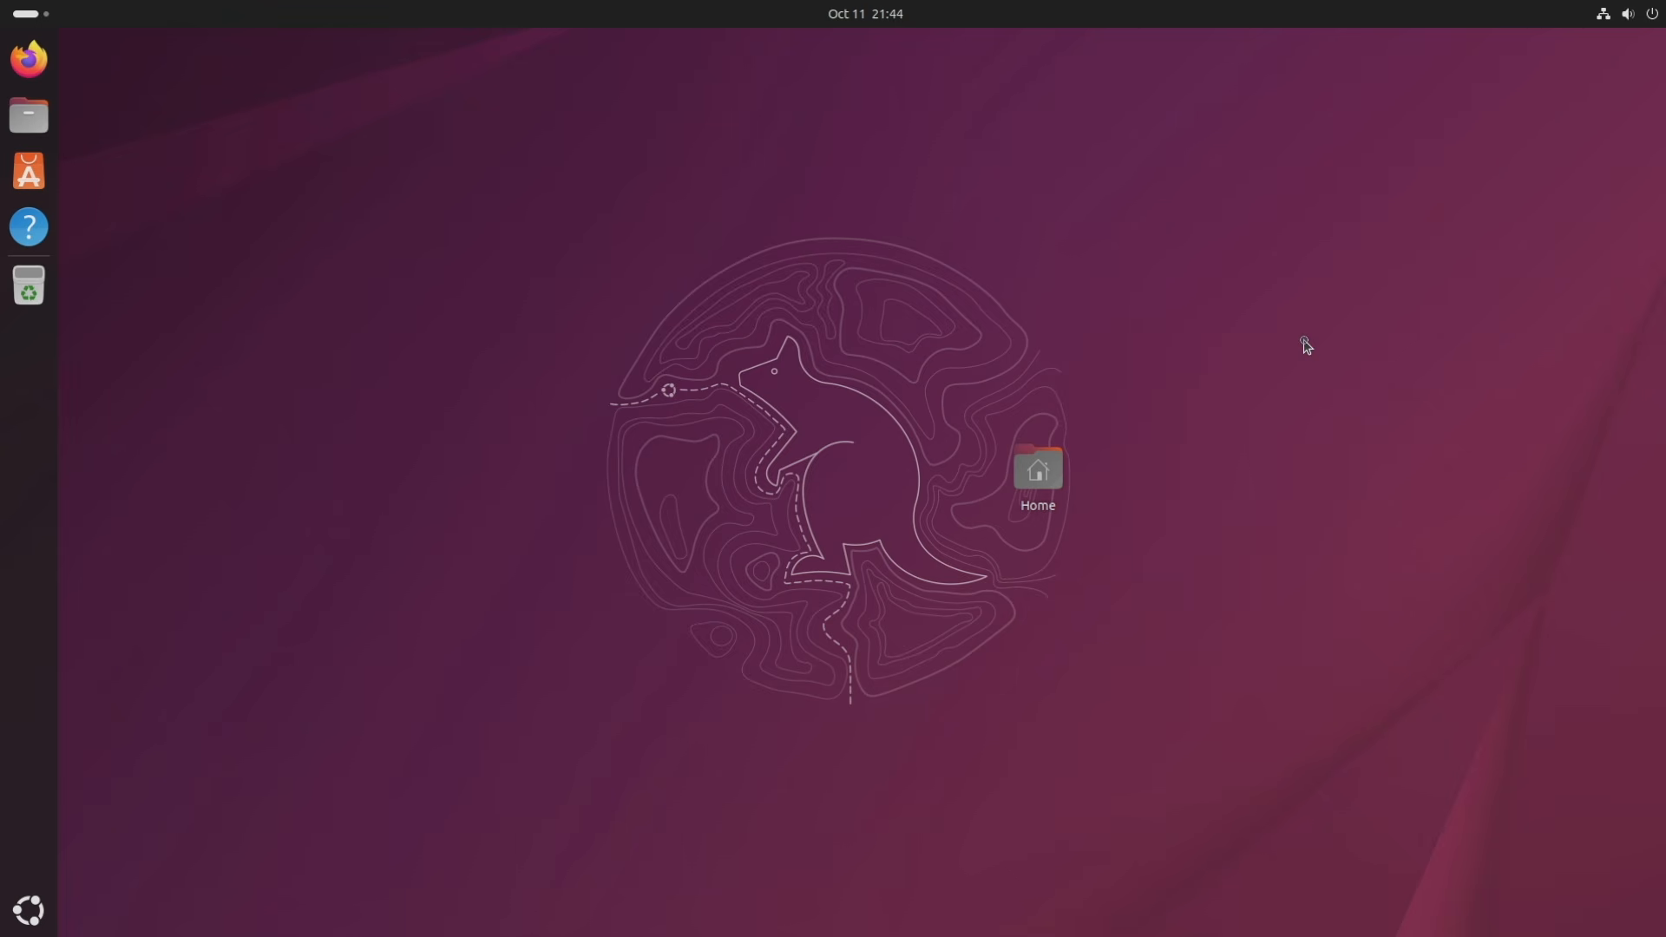
pyautogui.click(1629, 16)
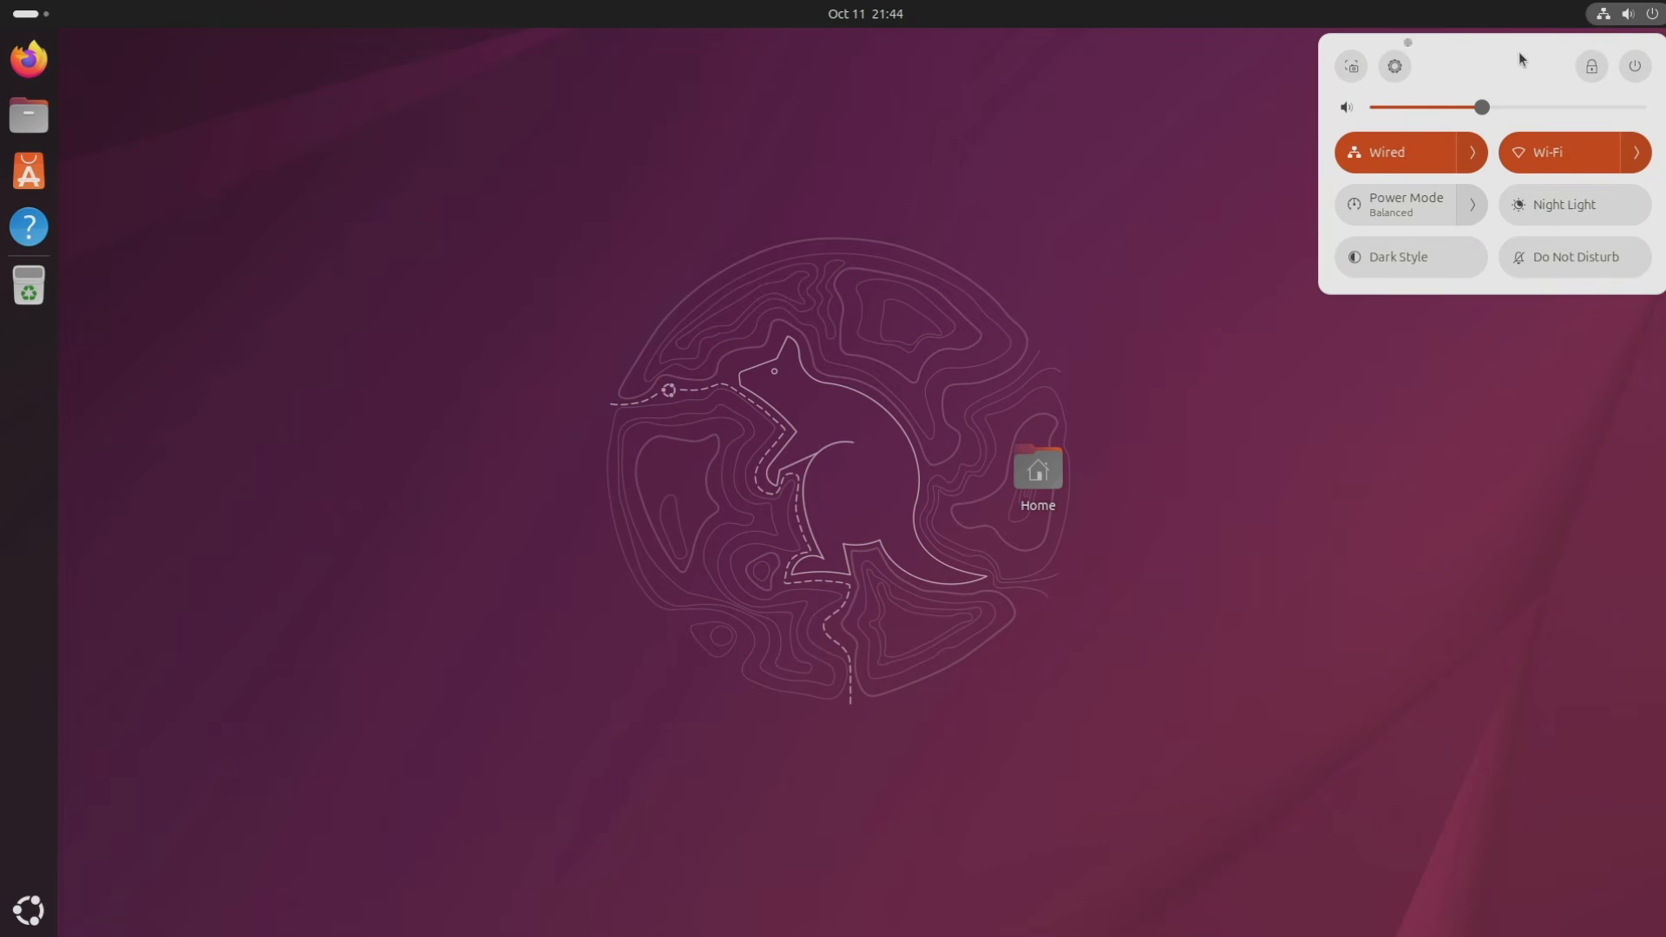
pyautogui.click(1352, 68)
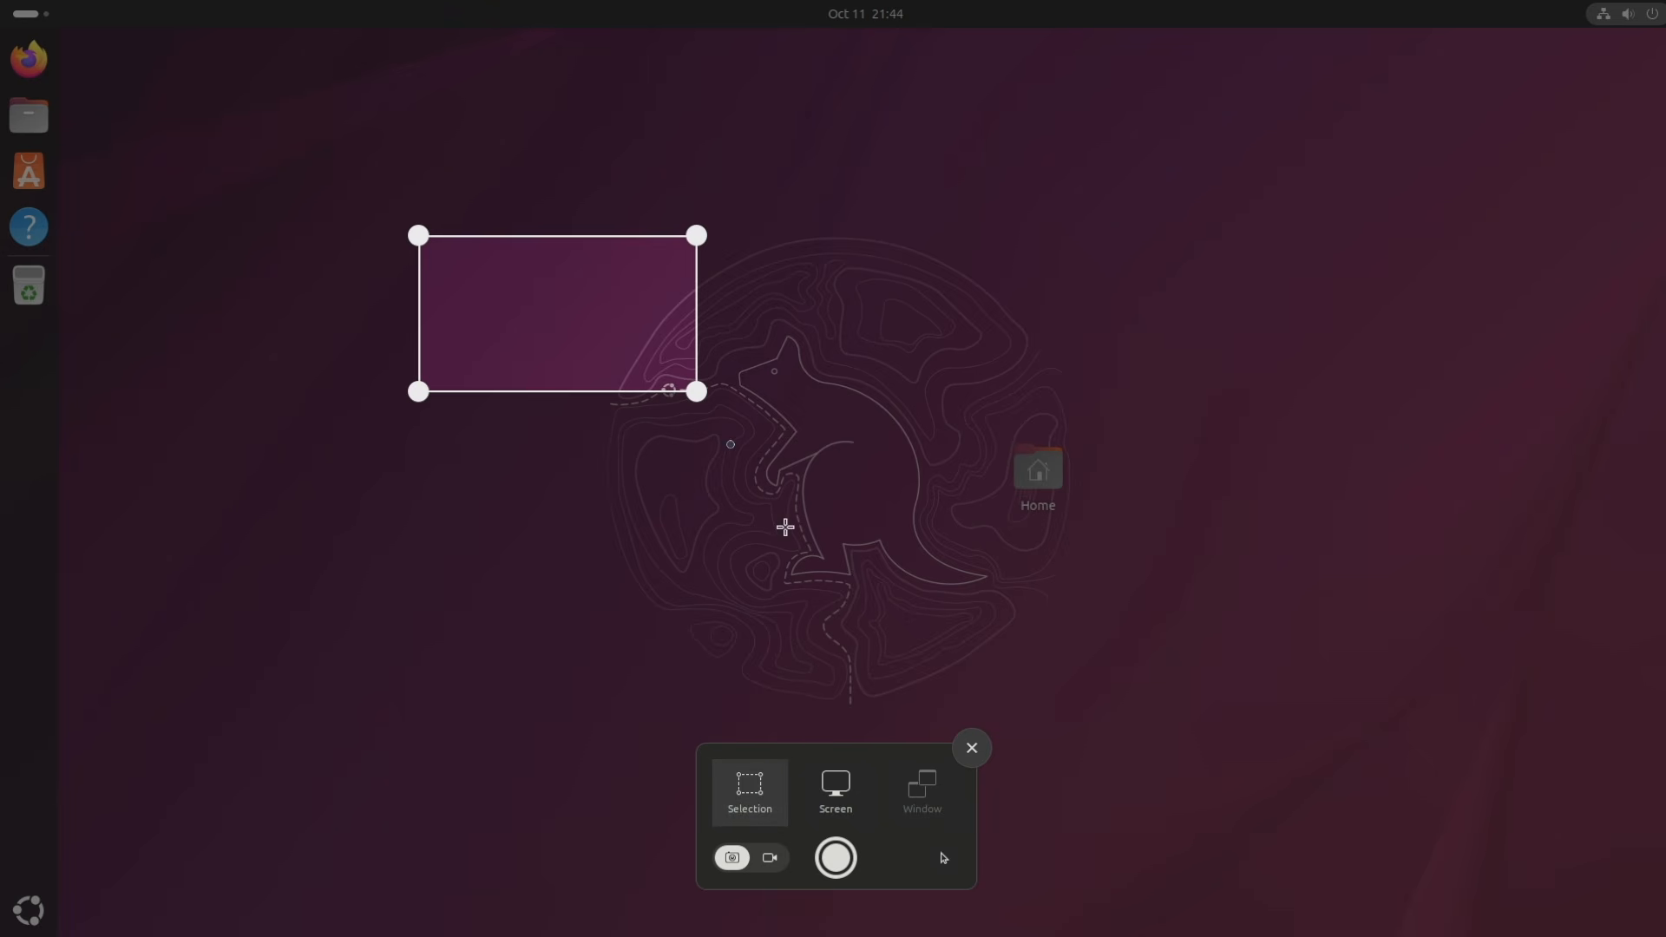
pyautogui.moveTo(697, 393); pyautogui.dragTo(796, 436)
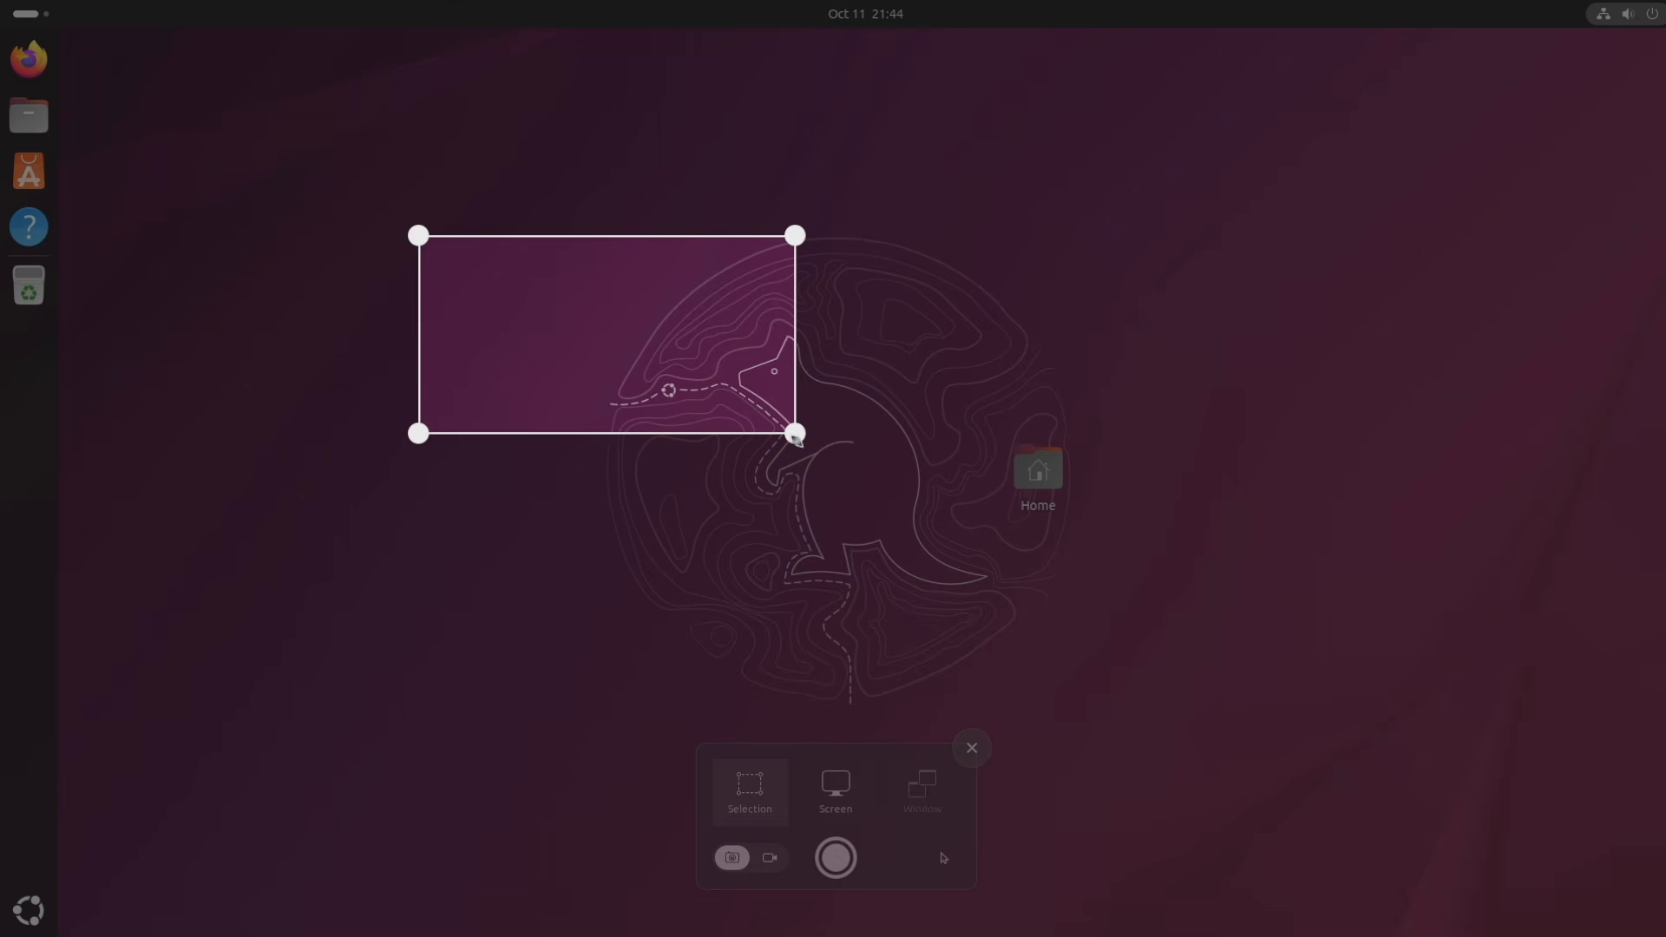
pyautogui.moveTo(584, 272); pyautogui.dragTo(1033, 404)
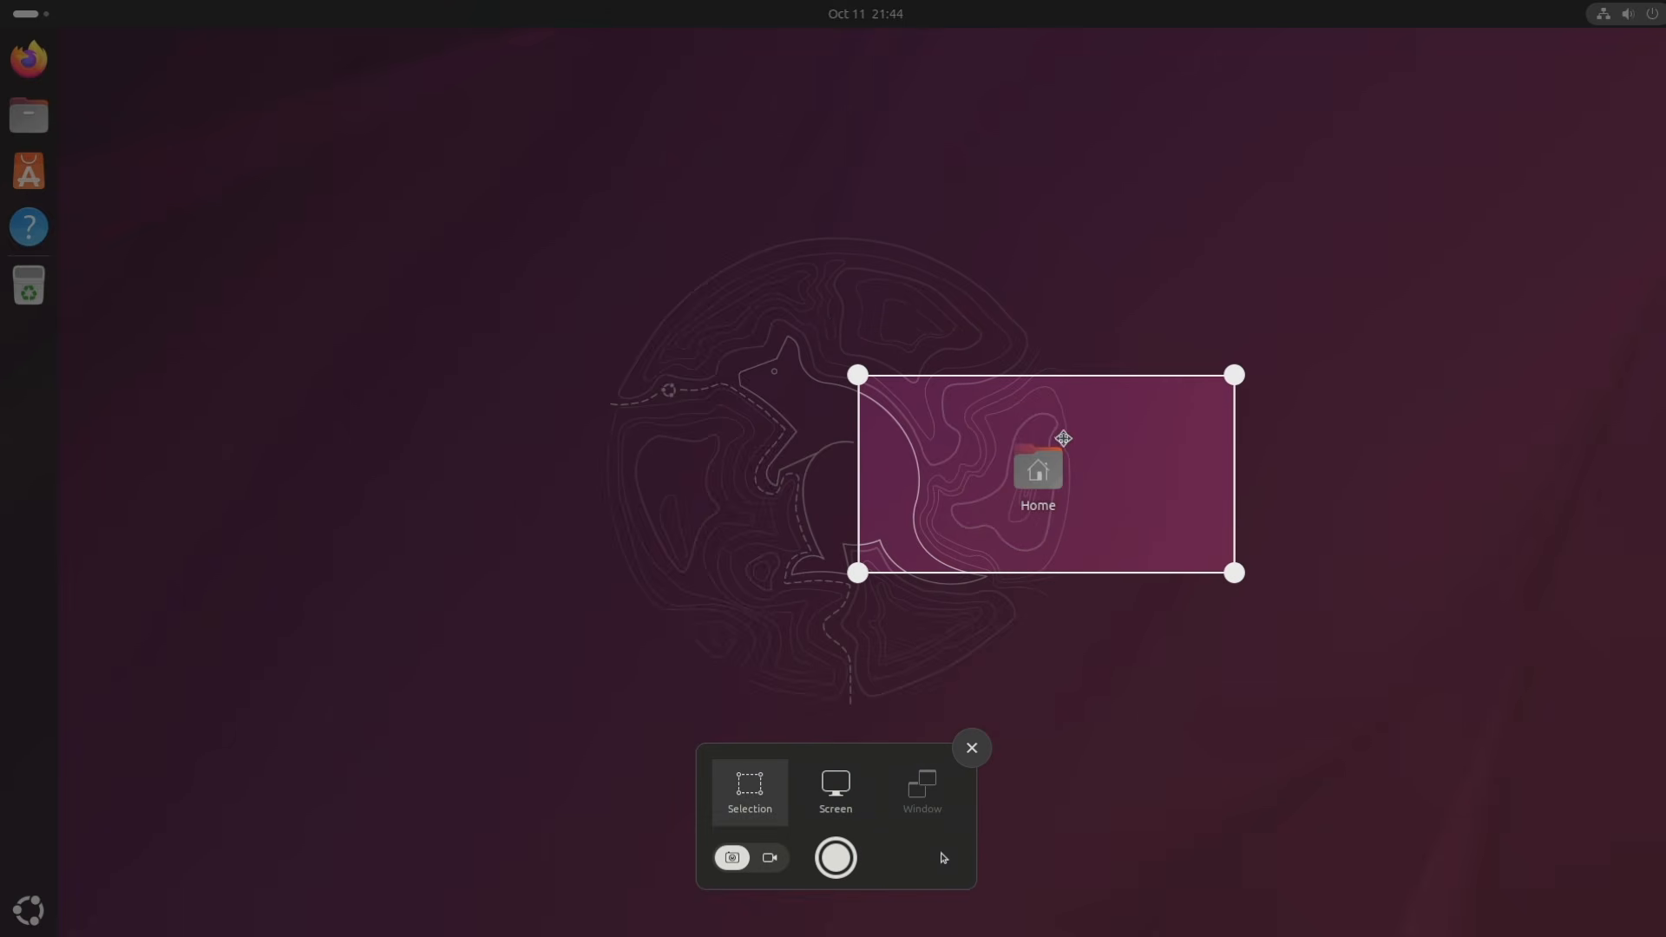
pyautogui.click(836, 786)
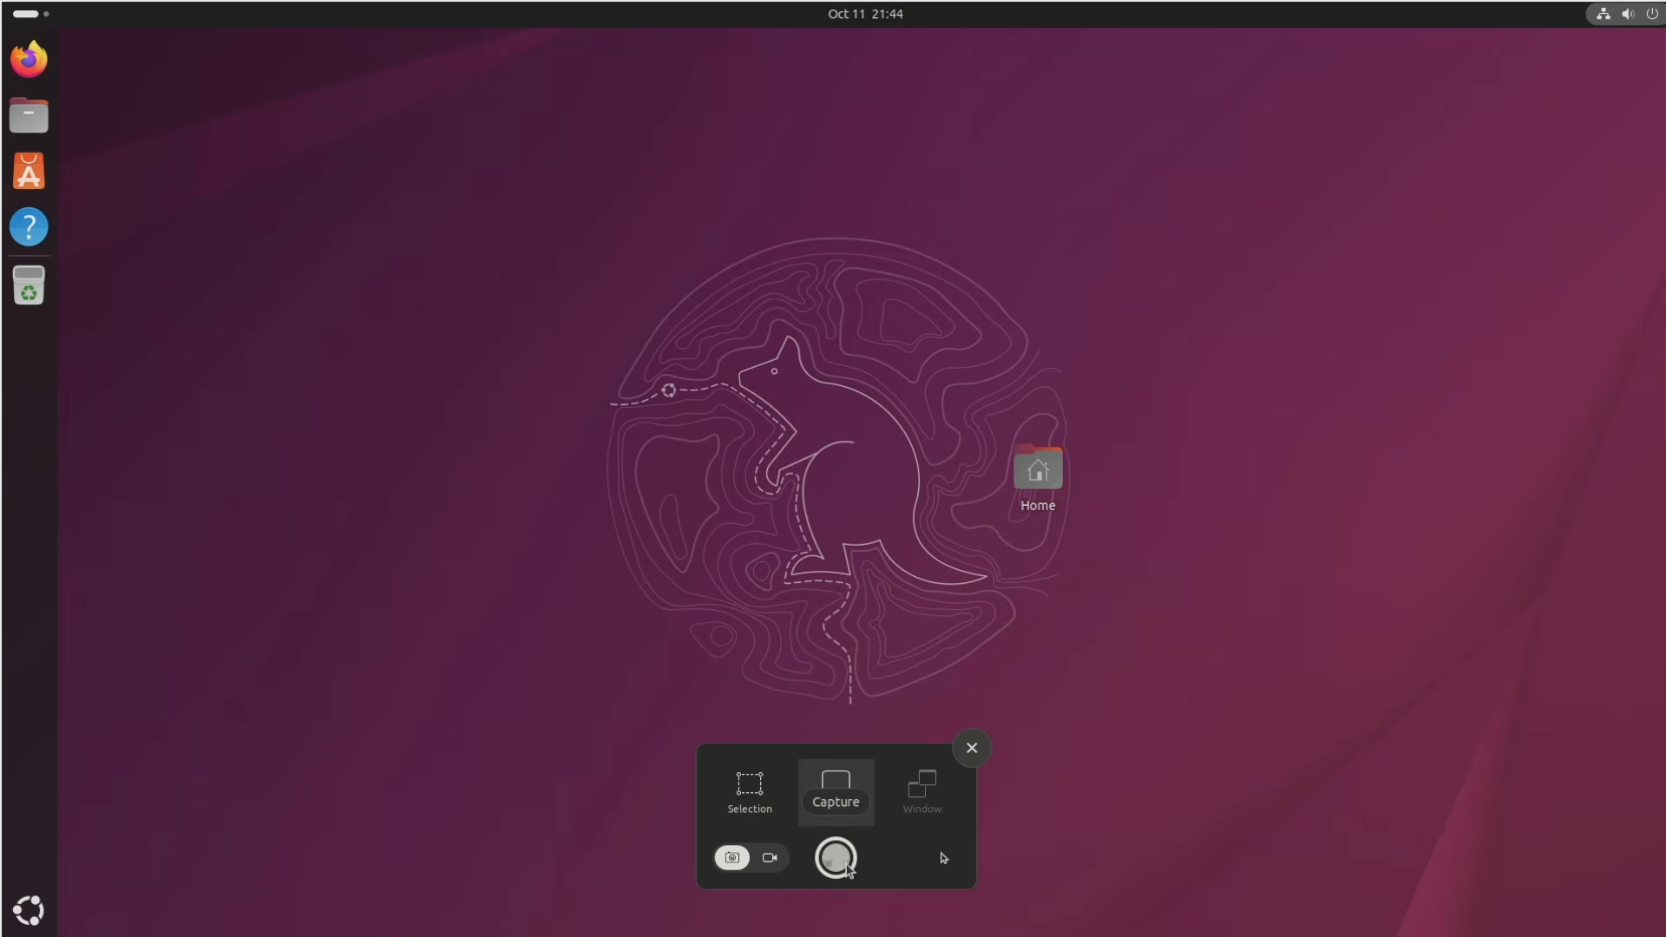
pyautogui.click(770, 859)
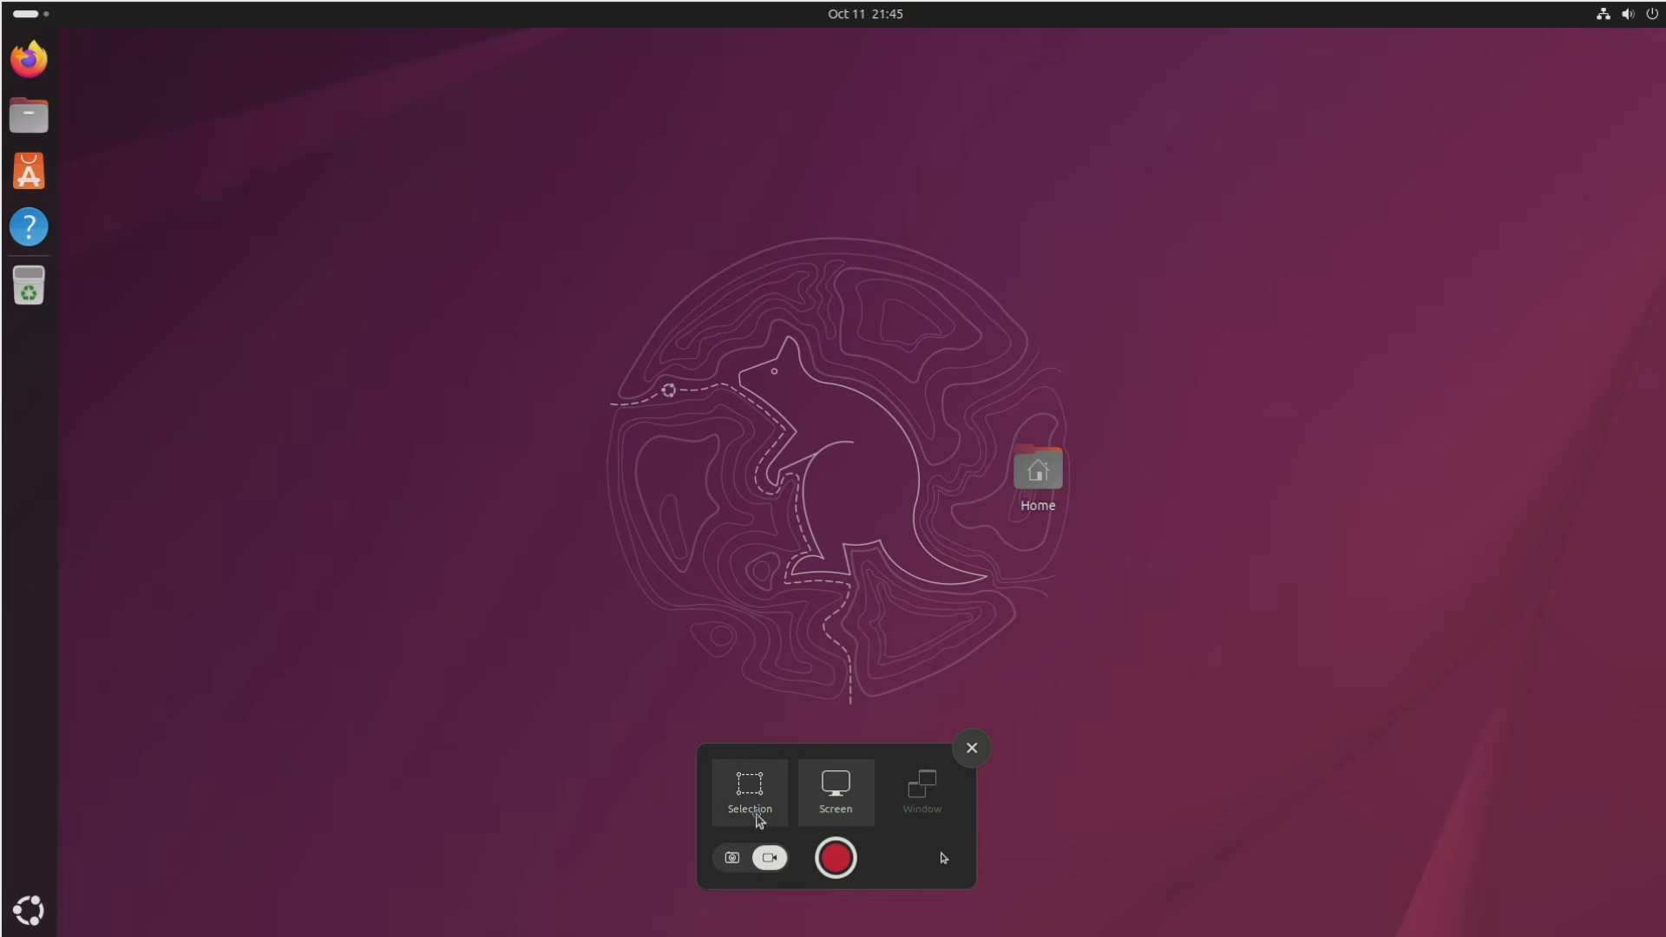
pyautogui.click(757, 796)
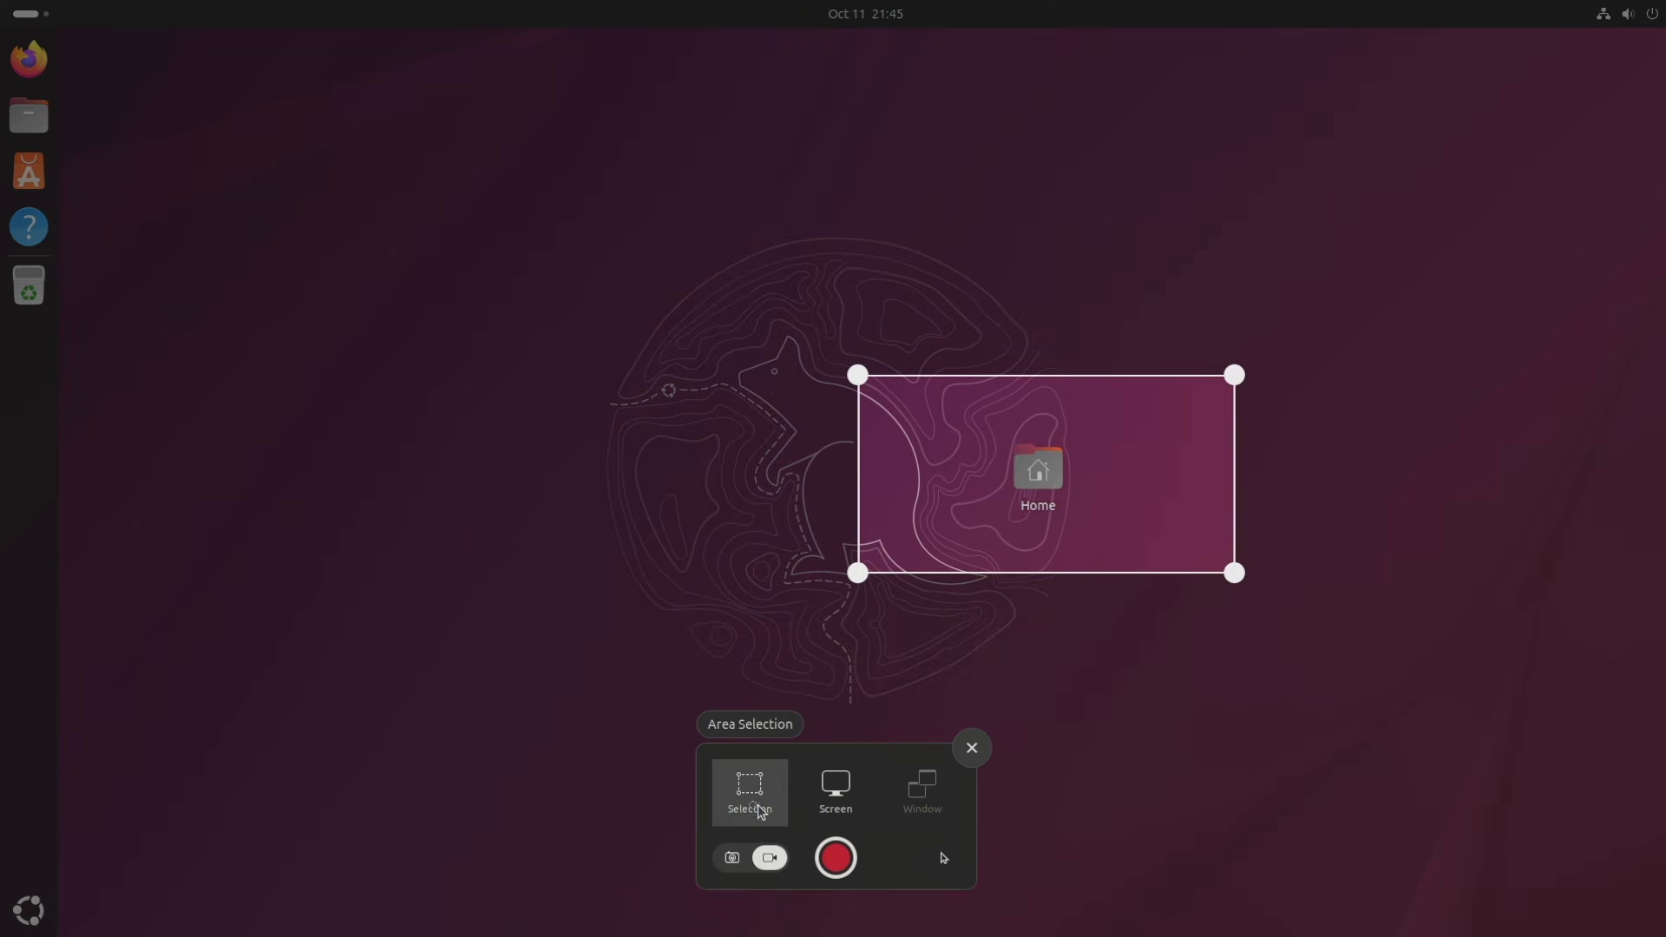
pyautogui.click(835, 792)
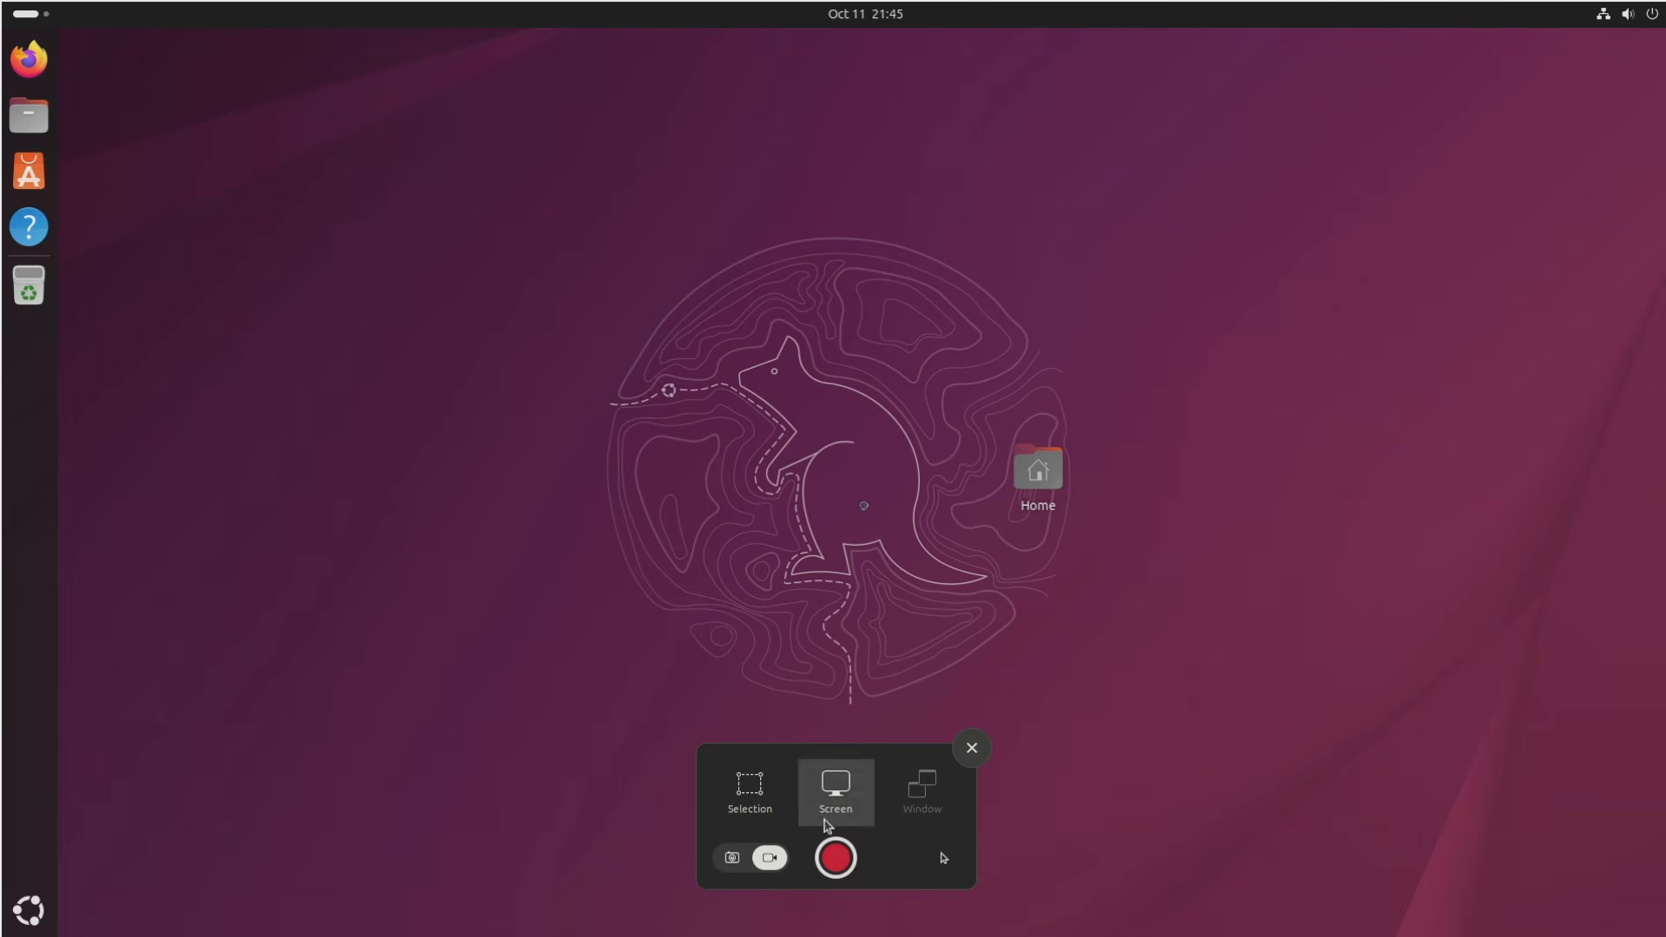
pyautogui.click(988, 750)
# Open Settings on its Wi-Fi page from quick settings, close it, and reopen quick settings.
pyautogui.click(1619, 19)
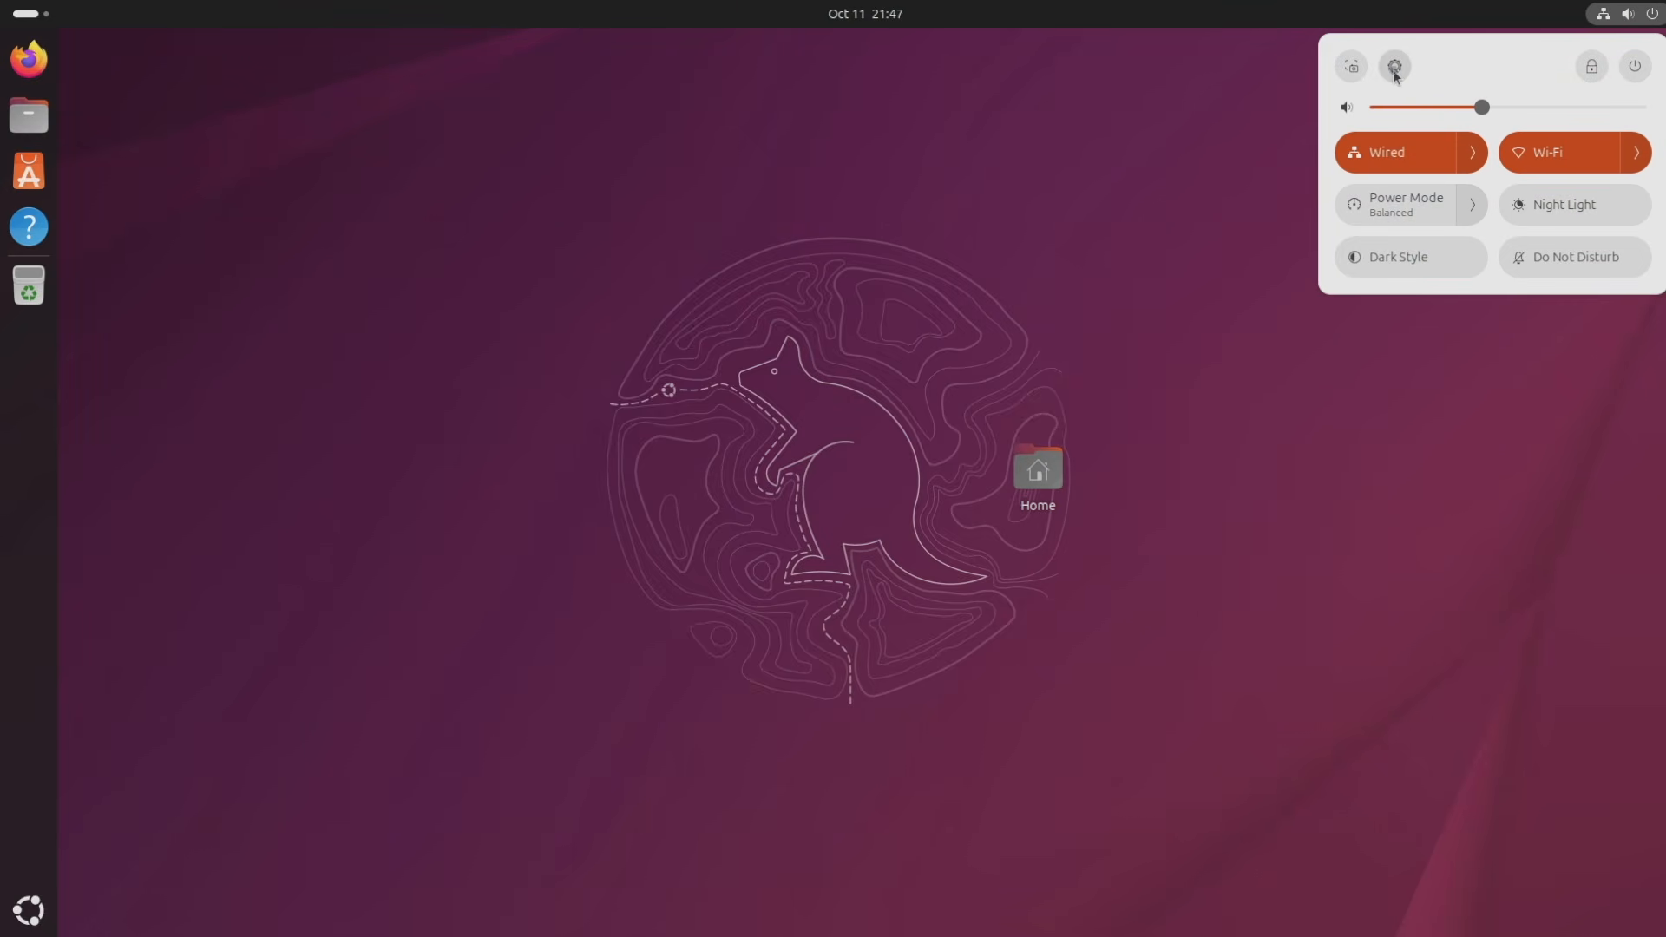
pyautogui.click(1395, 70)
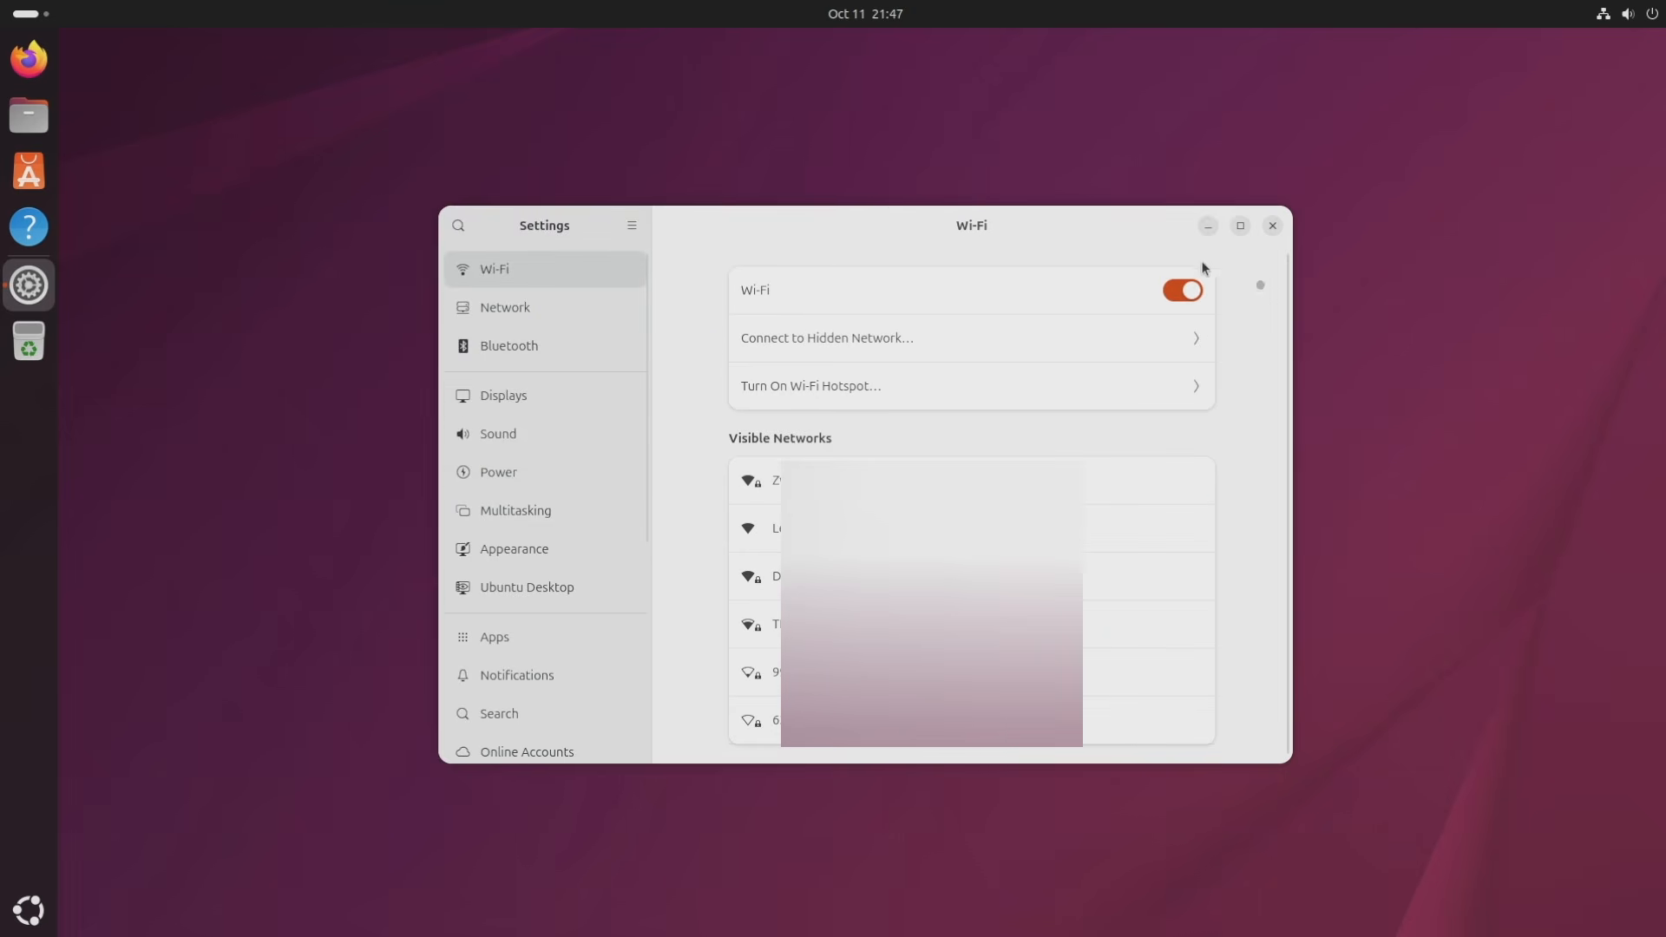
pyautogui.click(1272, 226)
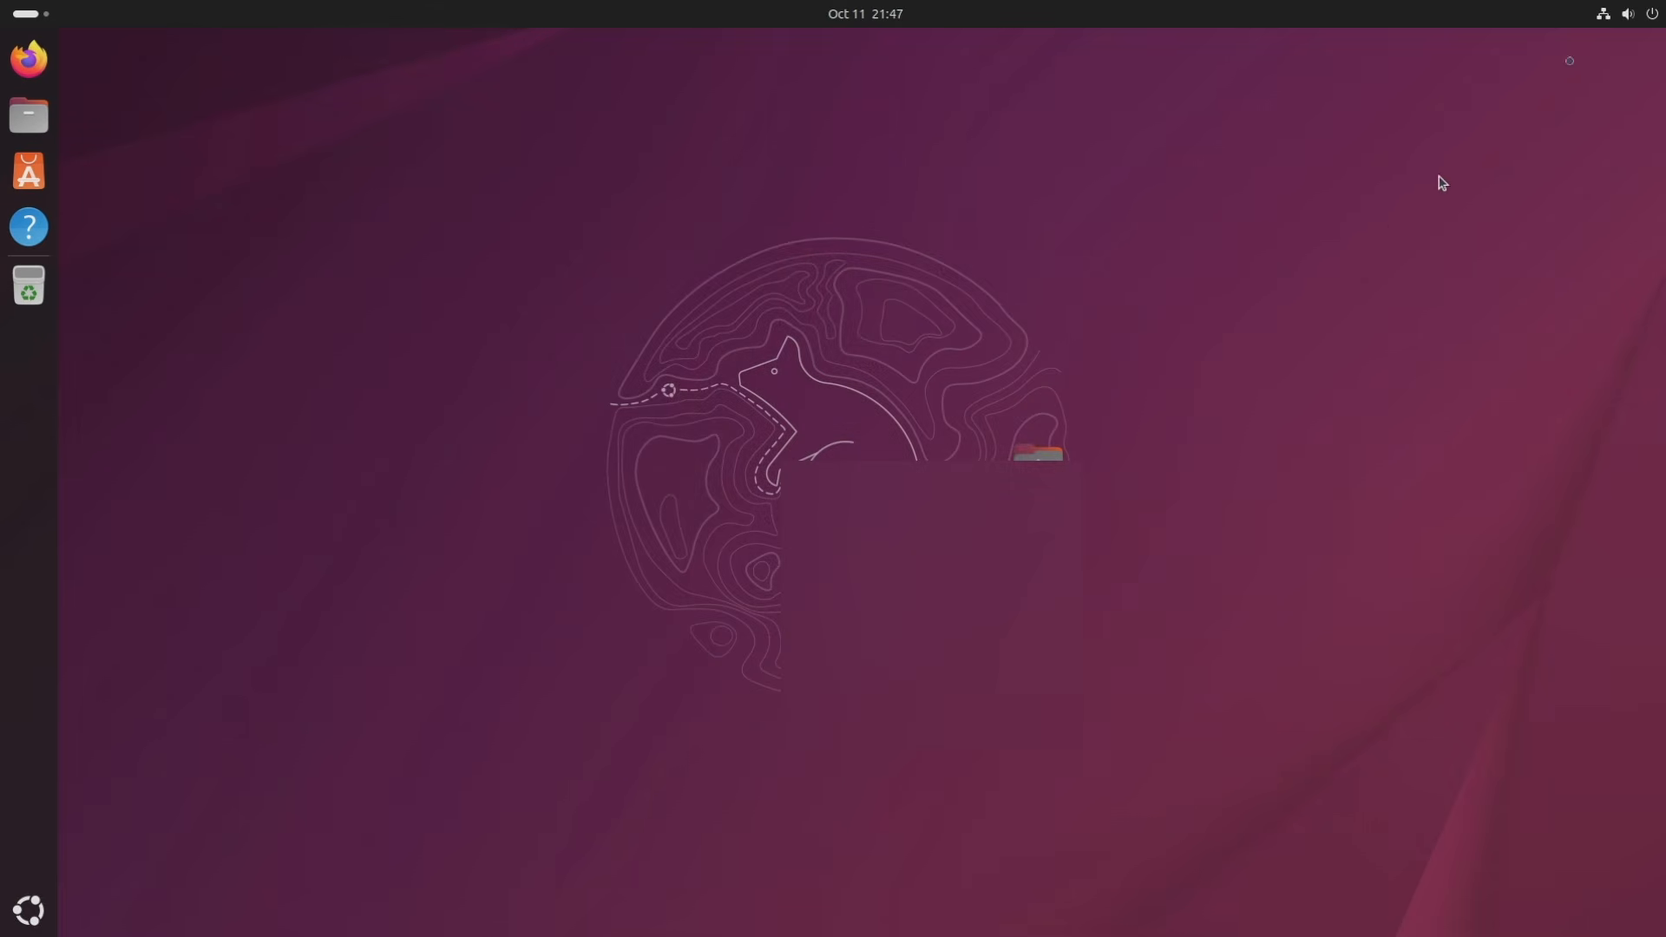
pyautogui.click(1628, 14)
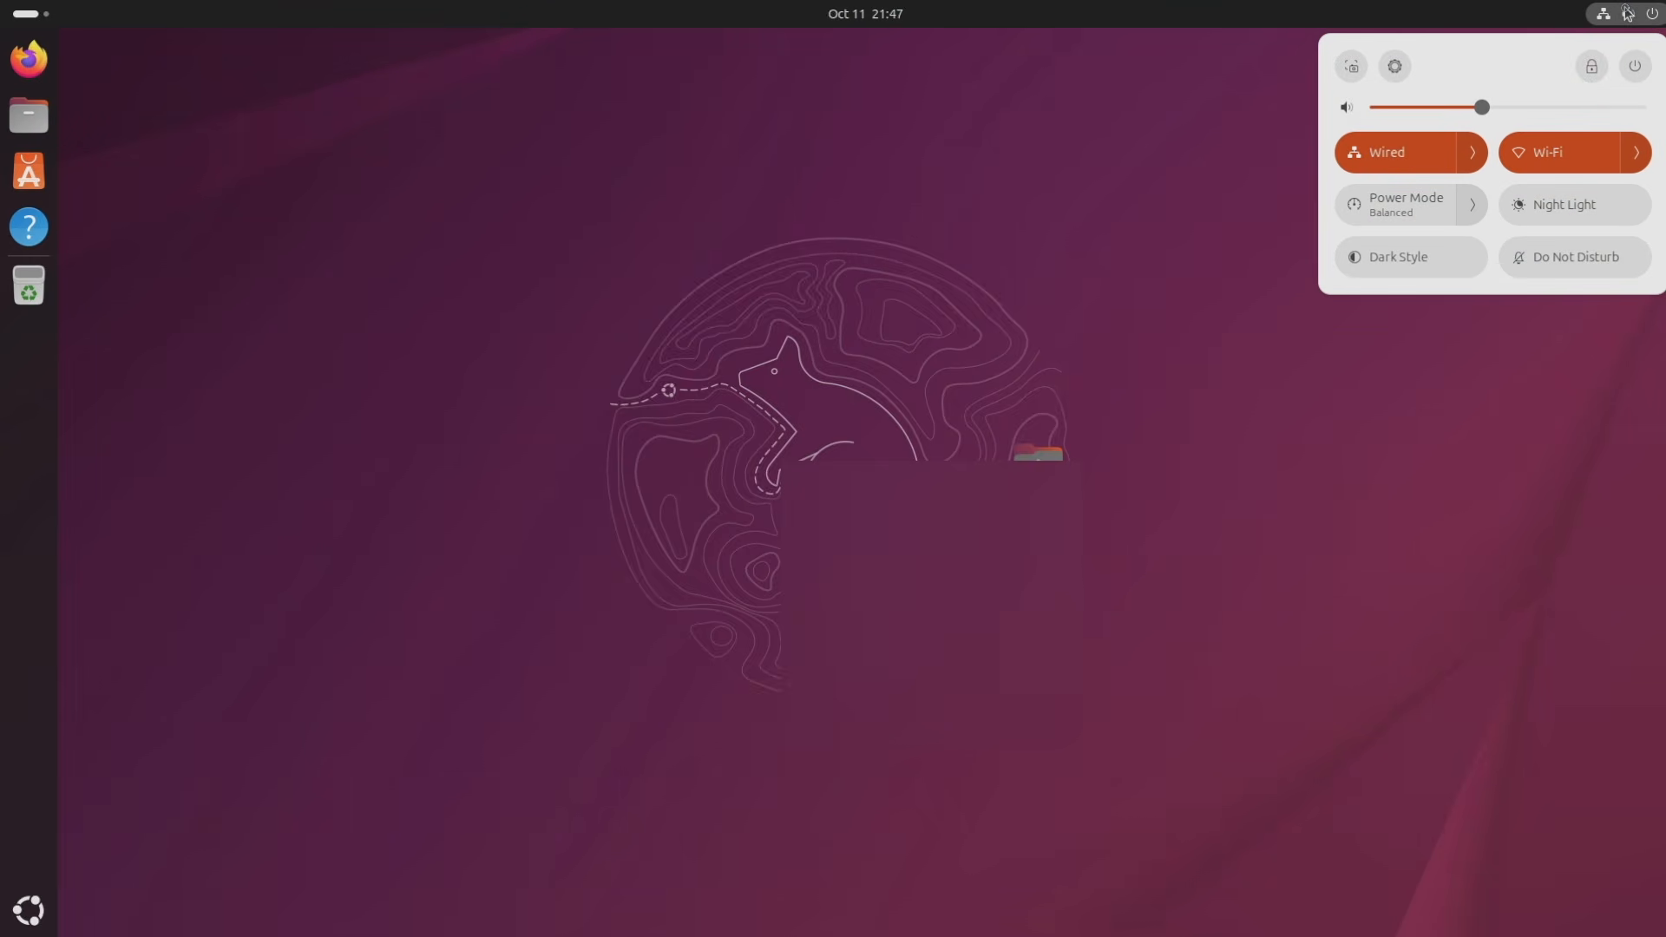
# Lock the screen, unlock it with the account password, and reopen quick settings.
pyautogui.click(1594, 66)
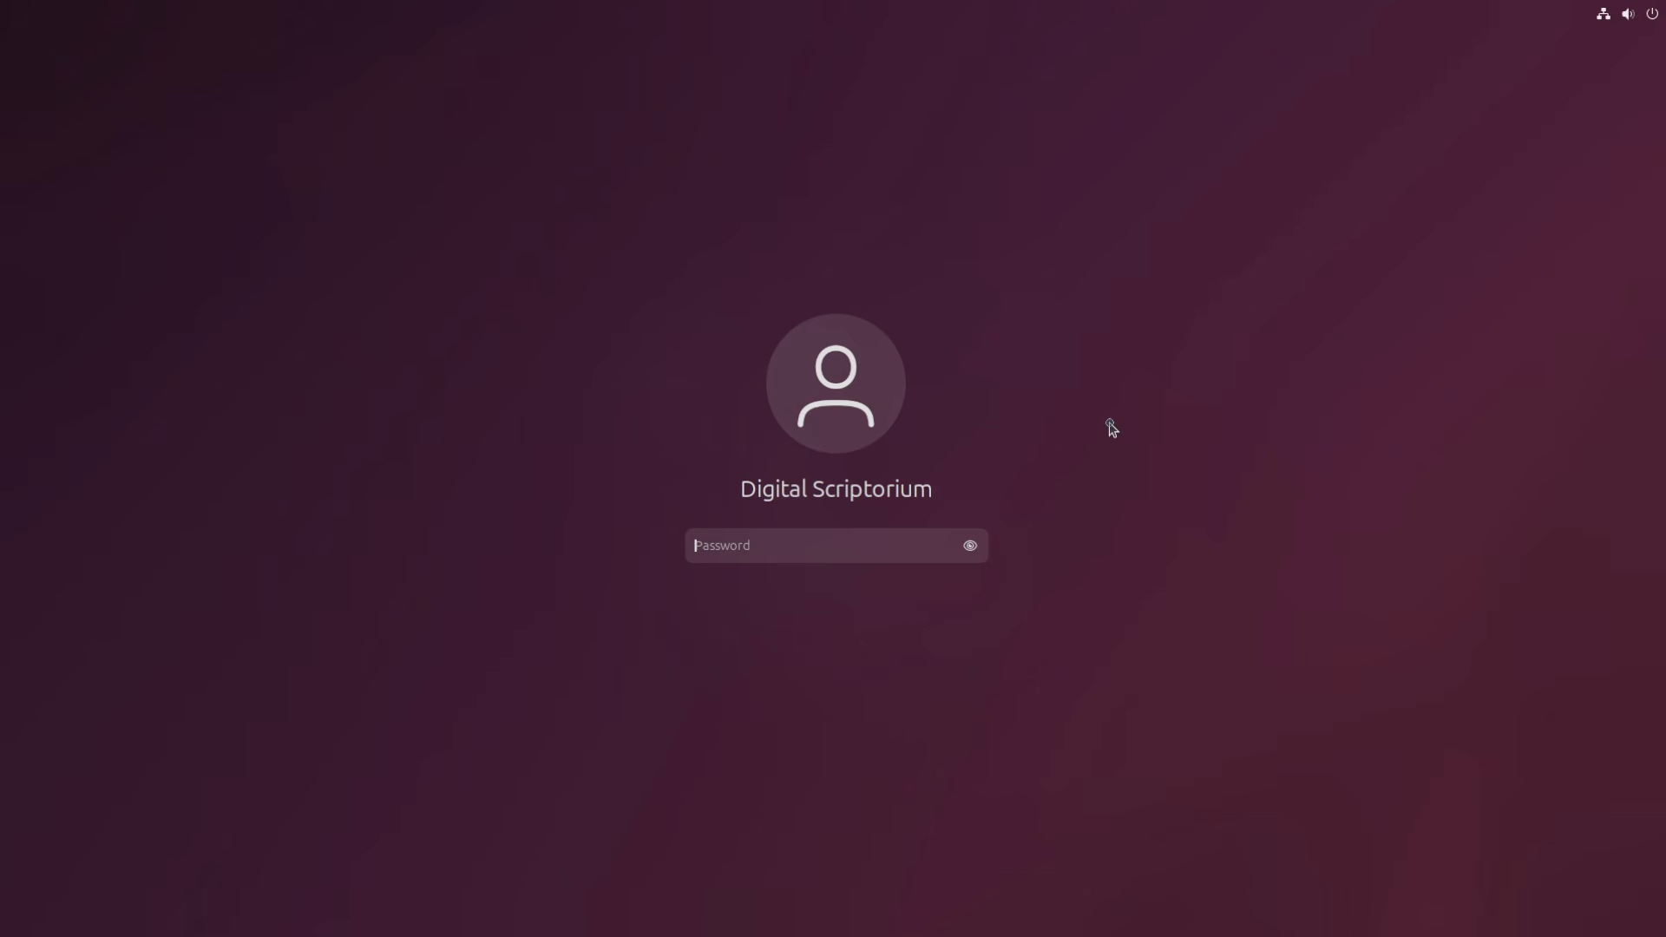
pyautogui.write('********')
pyautogui.press('Return')
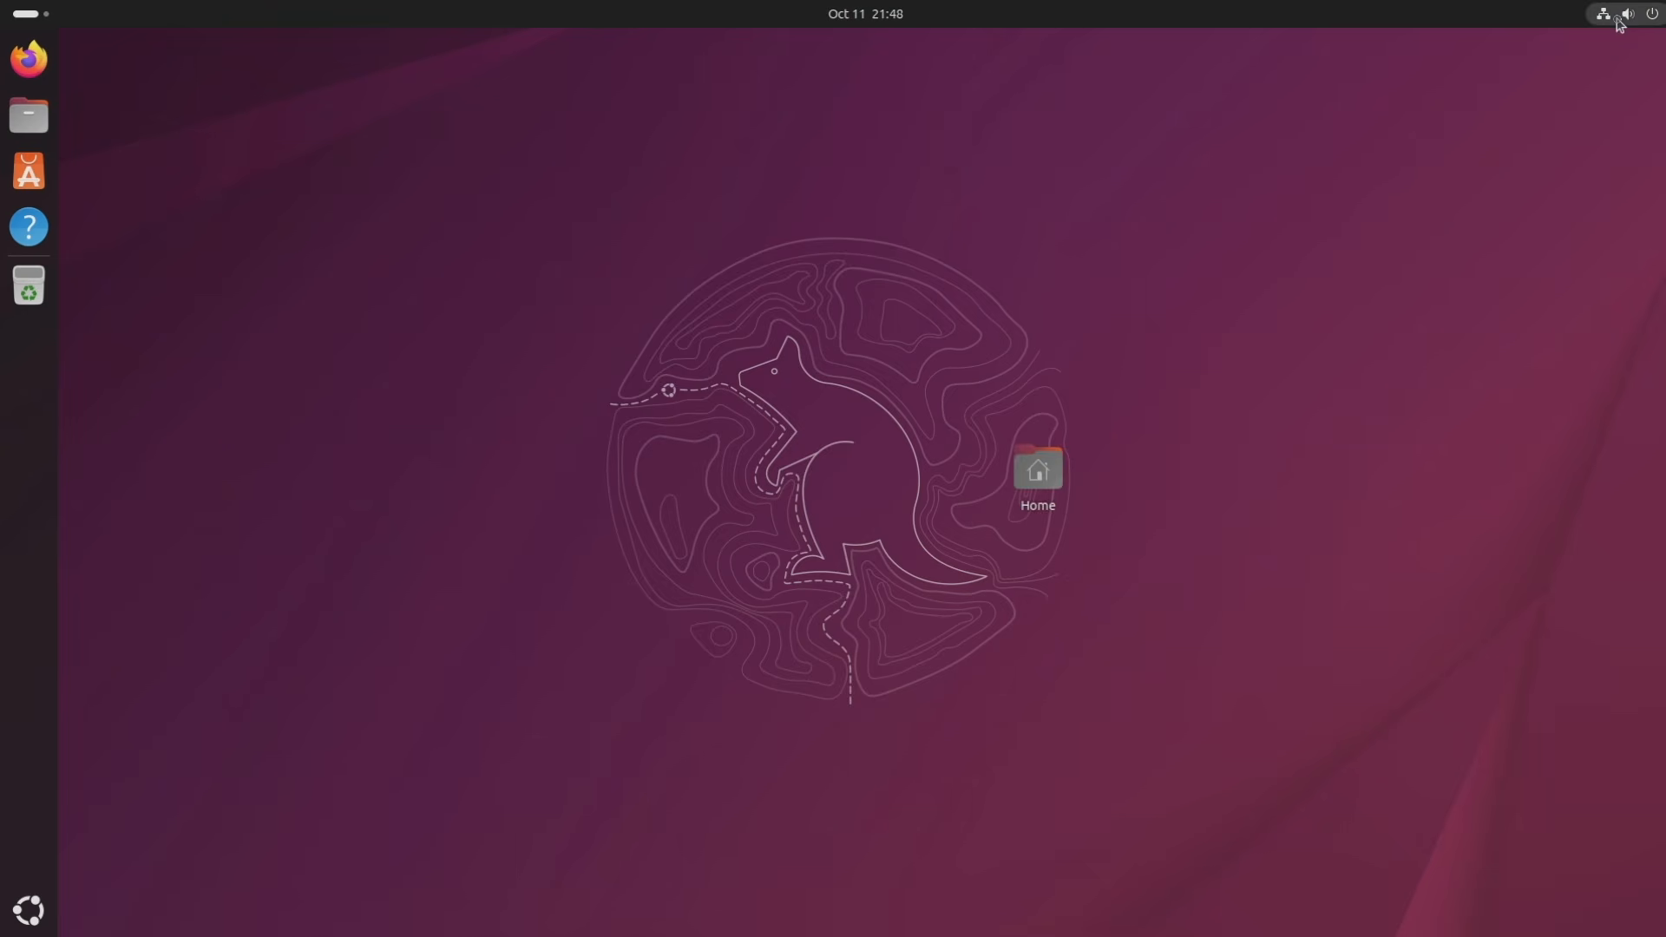
pyautogui.click(1620, 15)
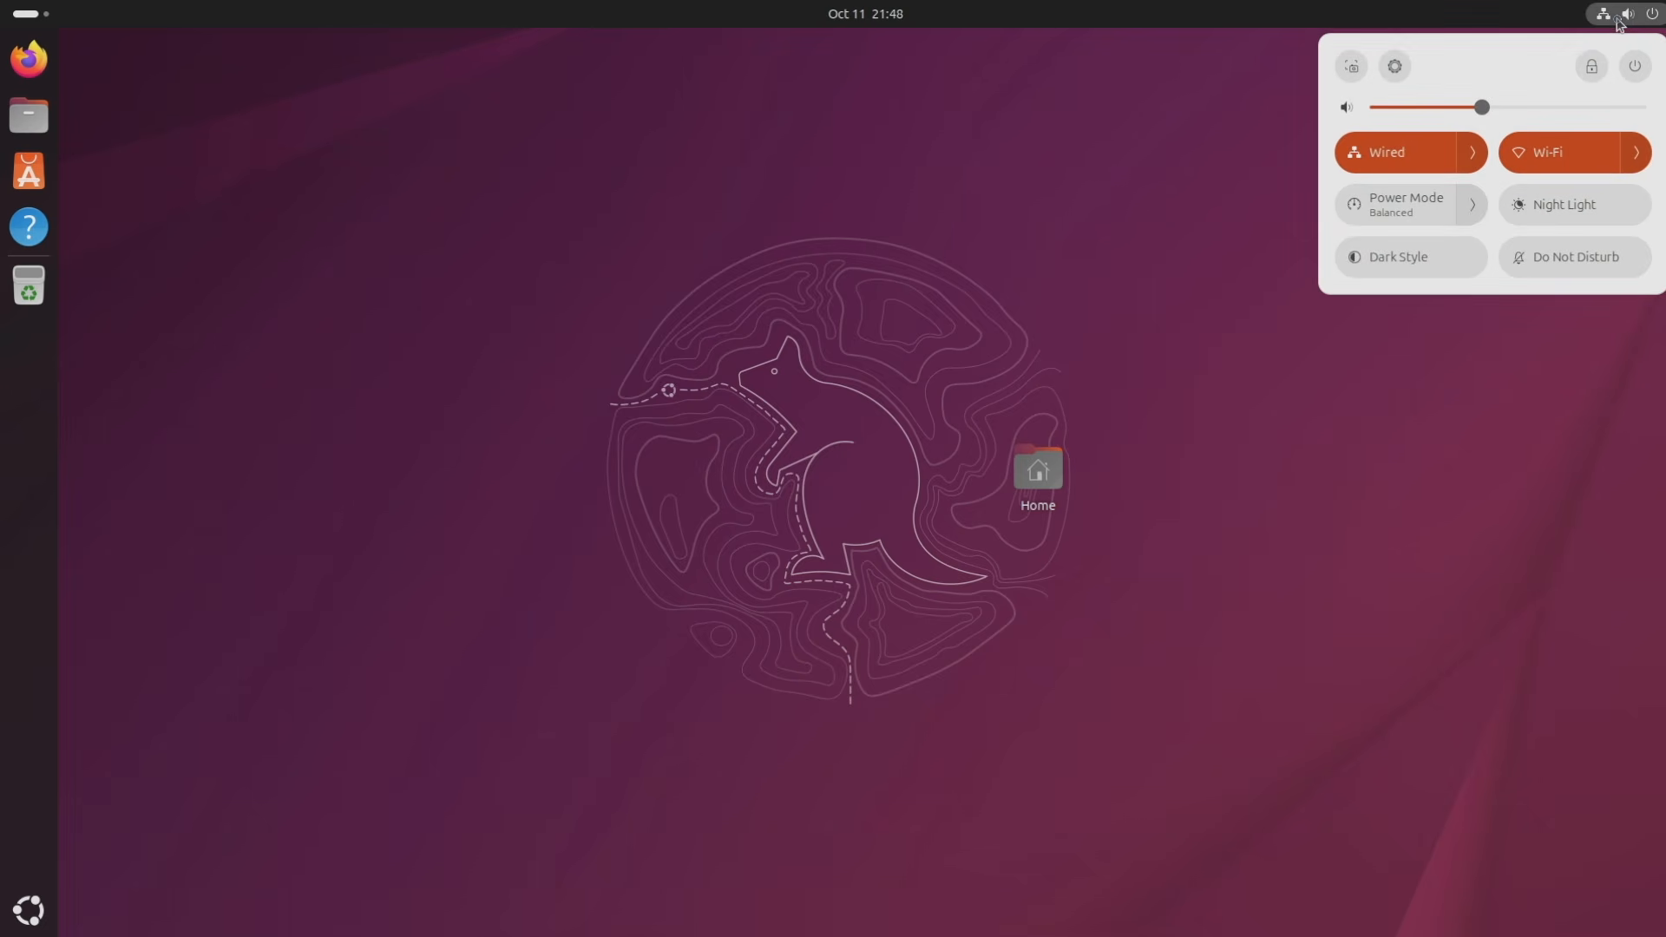
# Expand and collapse the power-off options, then drag the volume slider down to low.
pyautogui.click(1647, 75)
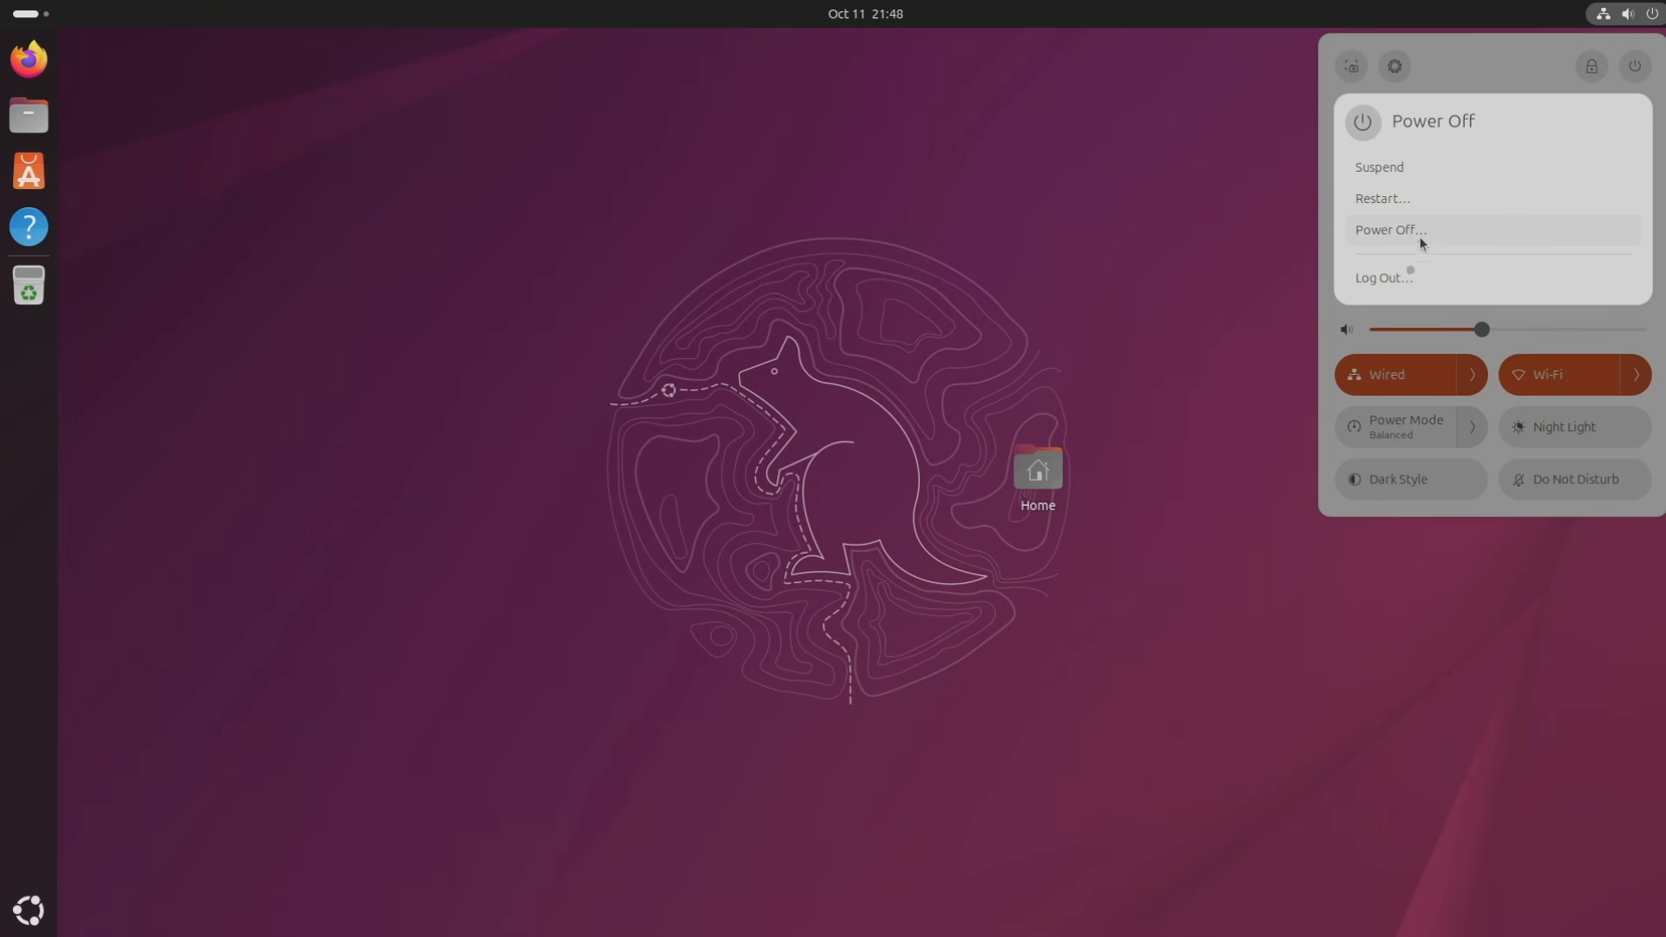
pyautogui.click(1475, 75)
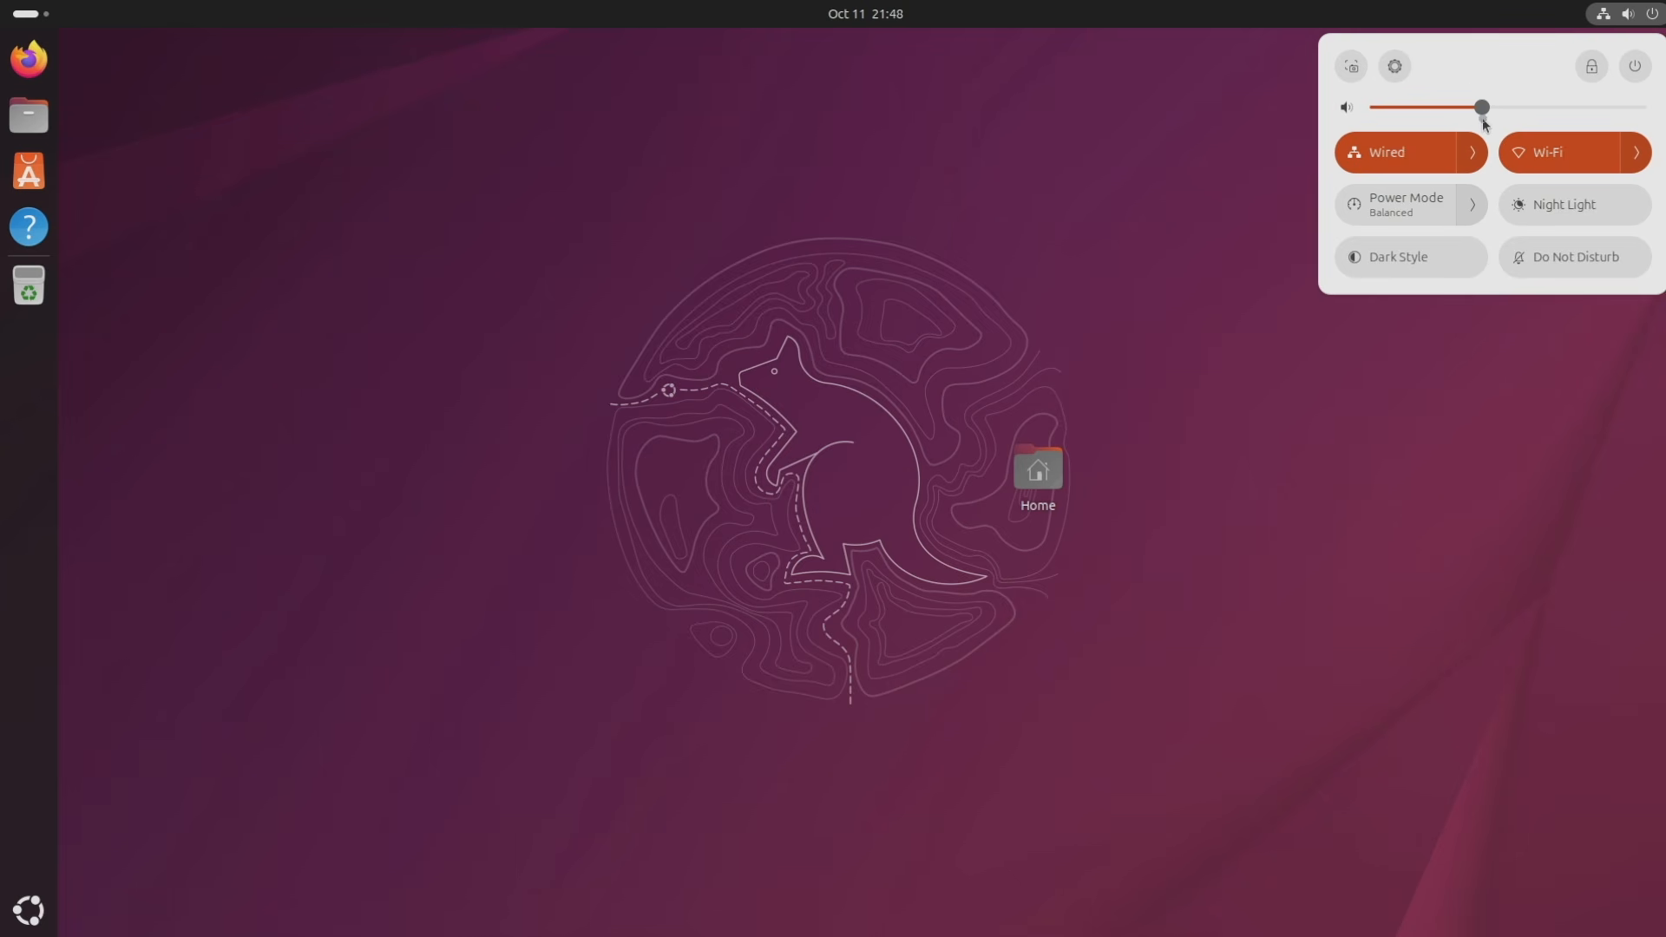
pyautogui.moveTo(1553, 112); pyautogui.dragTo(1429, 116)
# Toggle mute, check the Wired and Wi-Fi lists, and show the Power Mode choices.
pyautogui.click(1350, 110)
pyautogui.click(1346, 113)
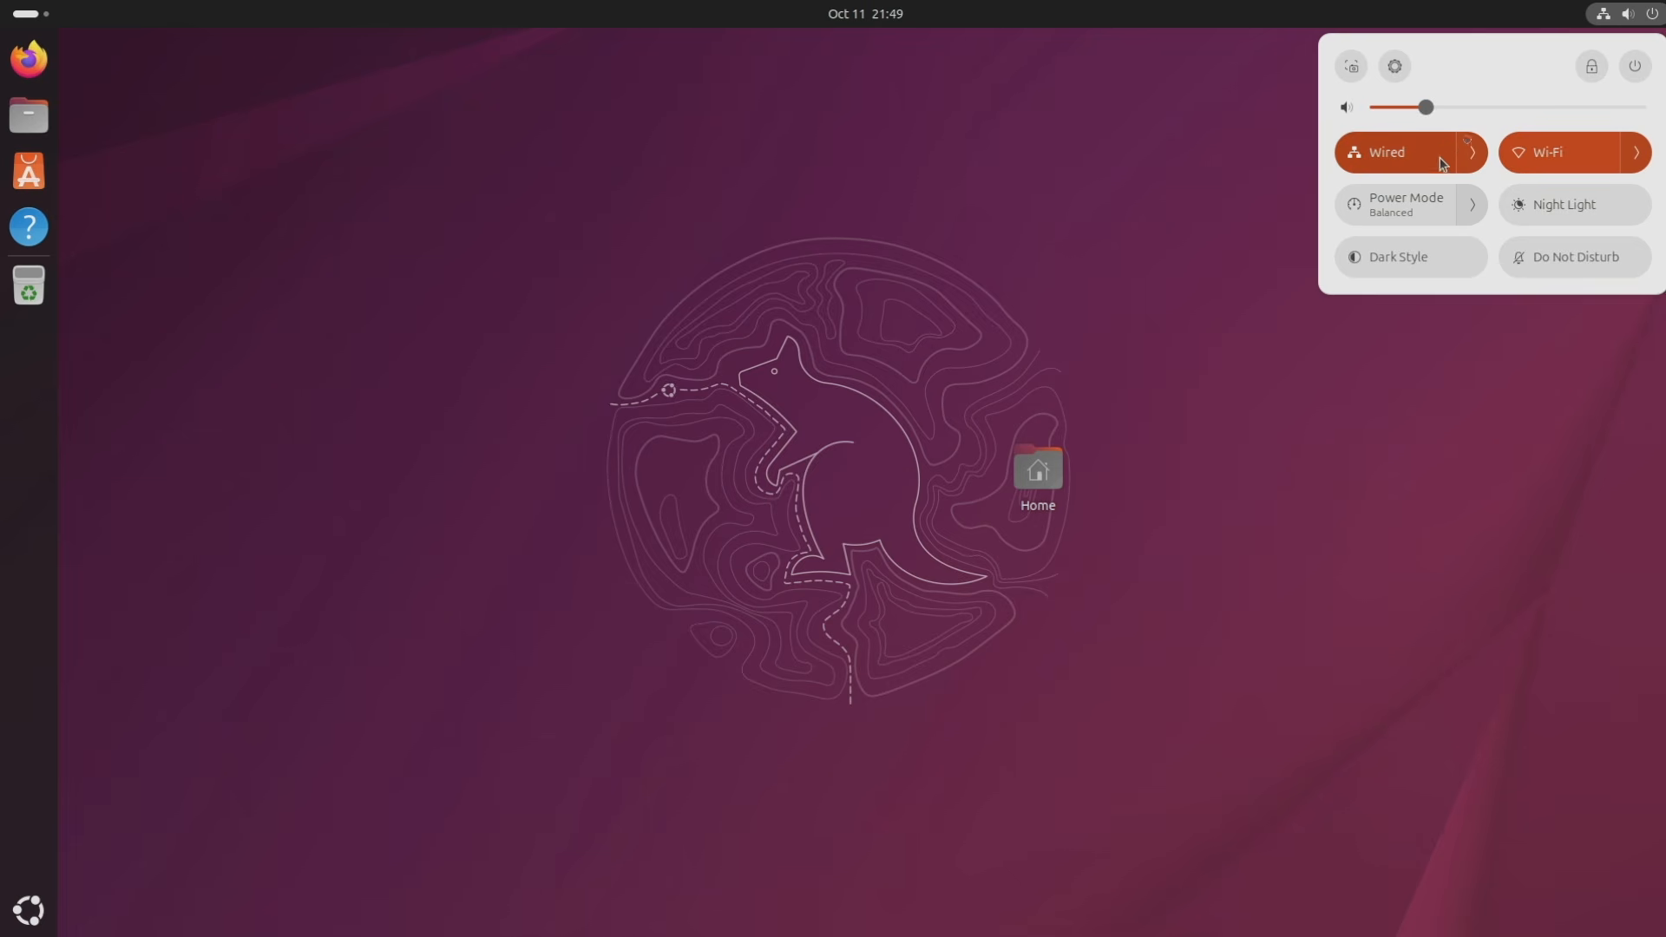
pyautogui.click(1475, 155)
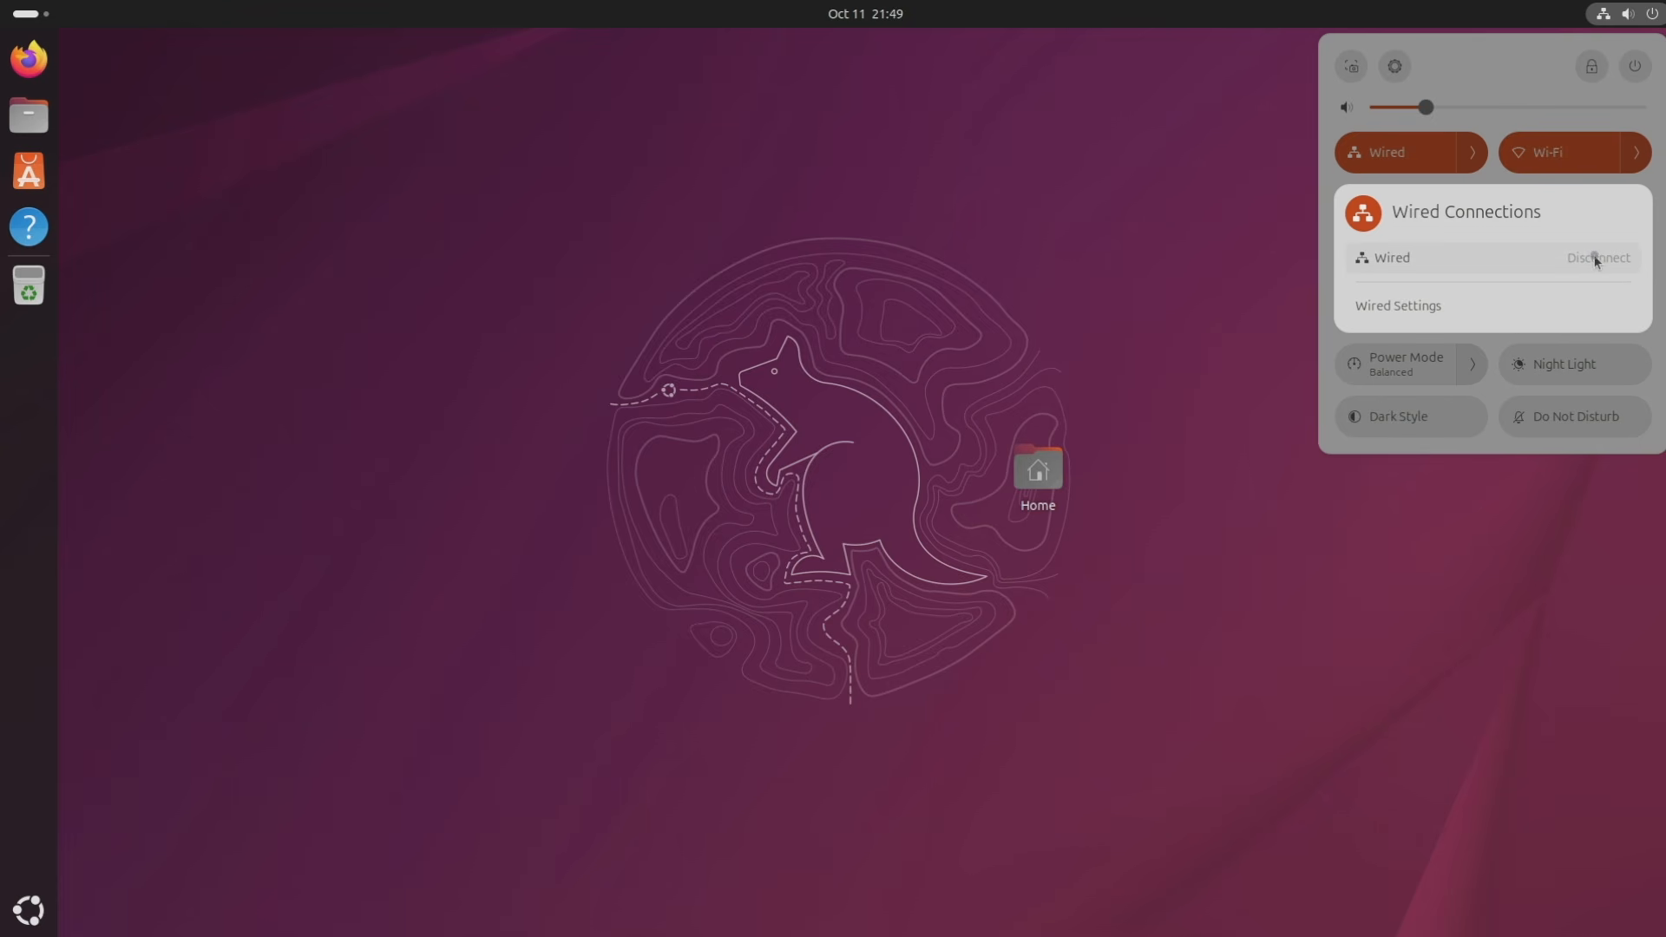
pyautogui.click(1485, 146)
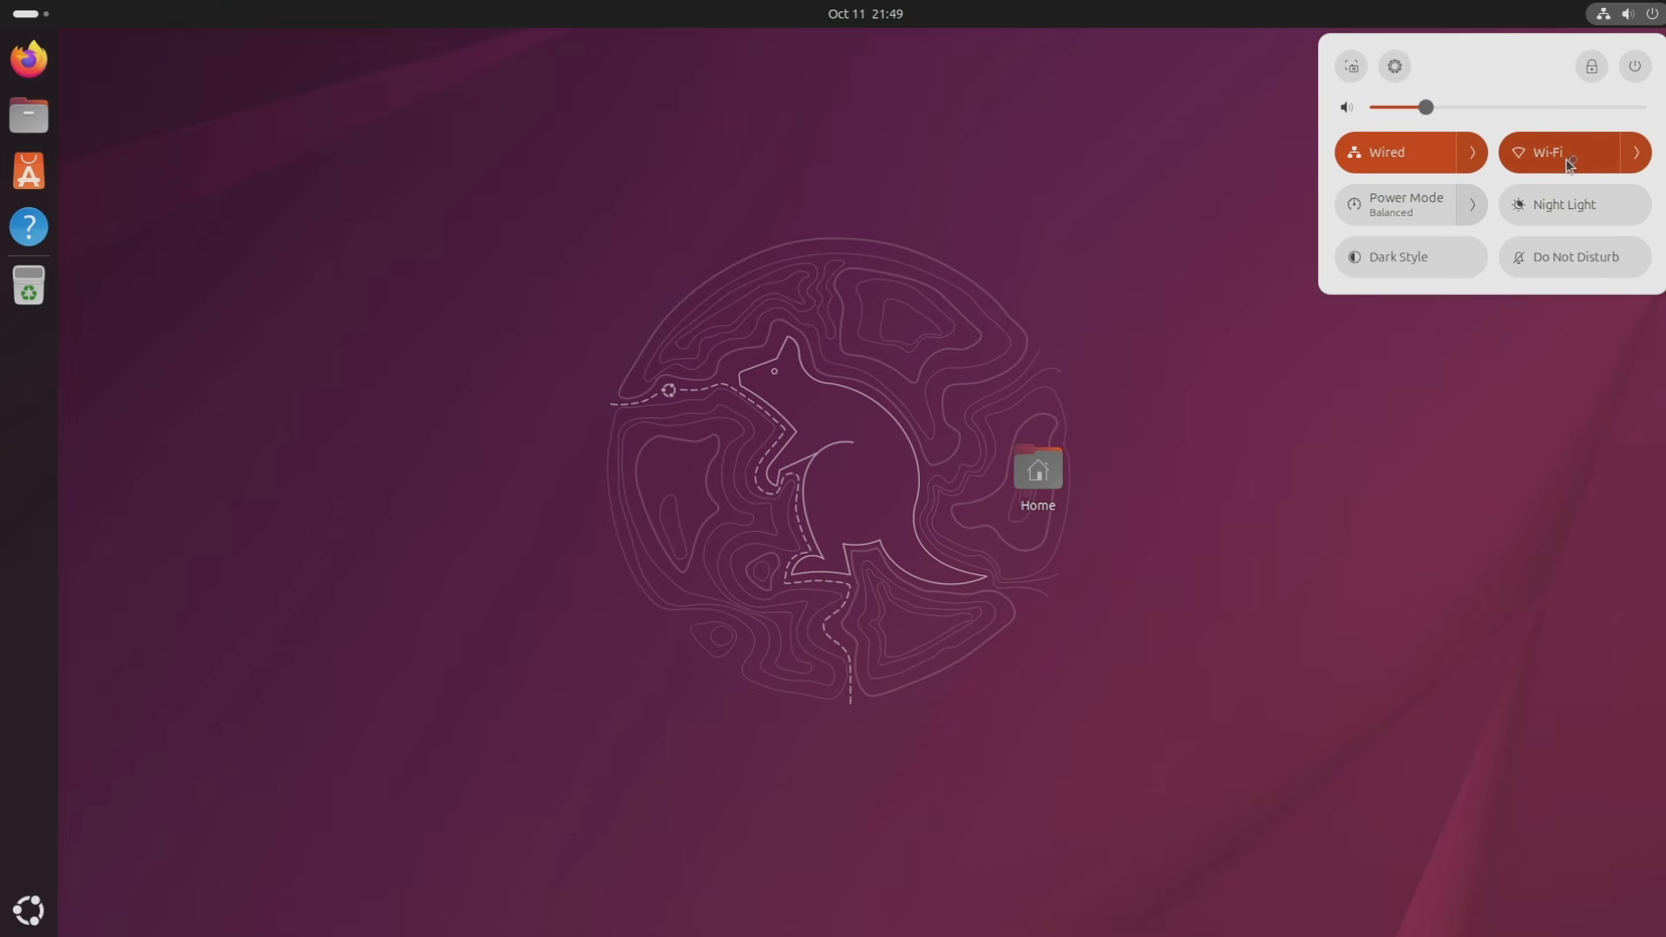
pyautogui.click(1639, 155)
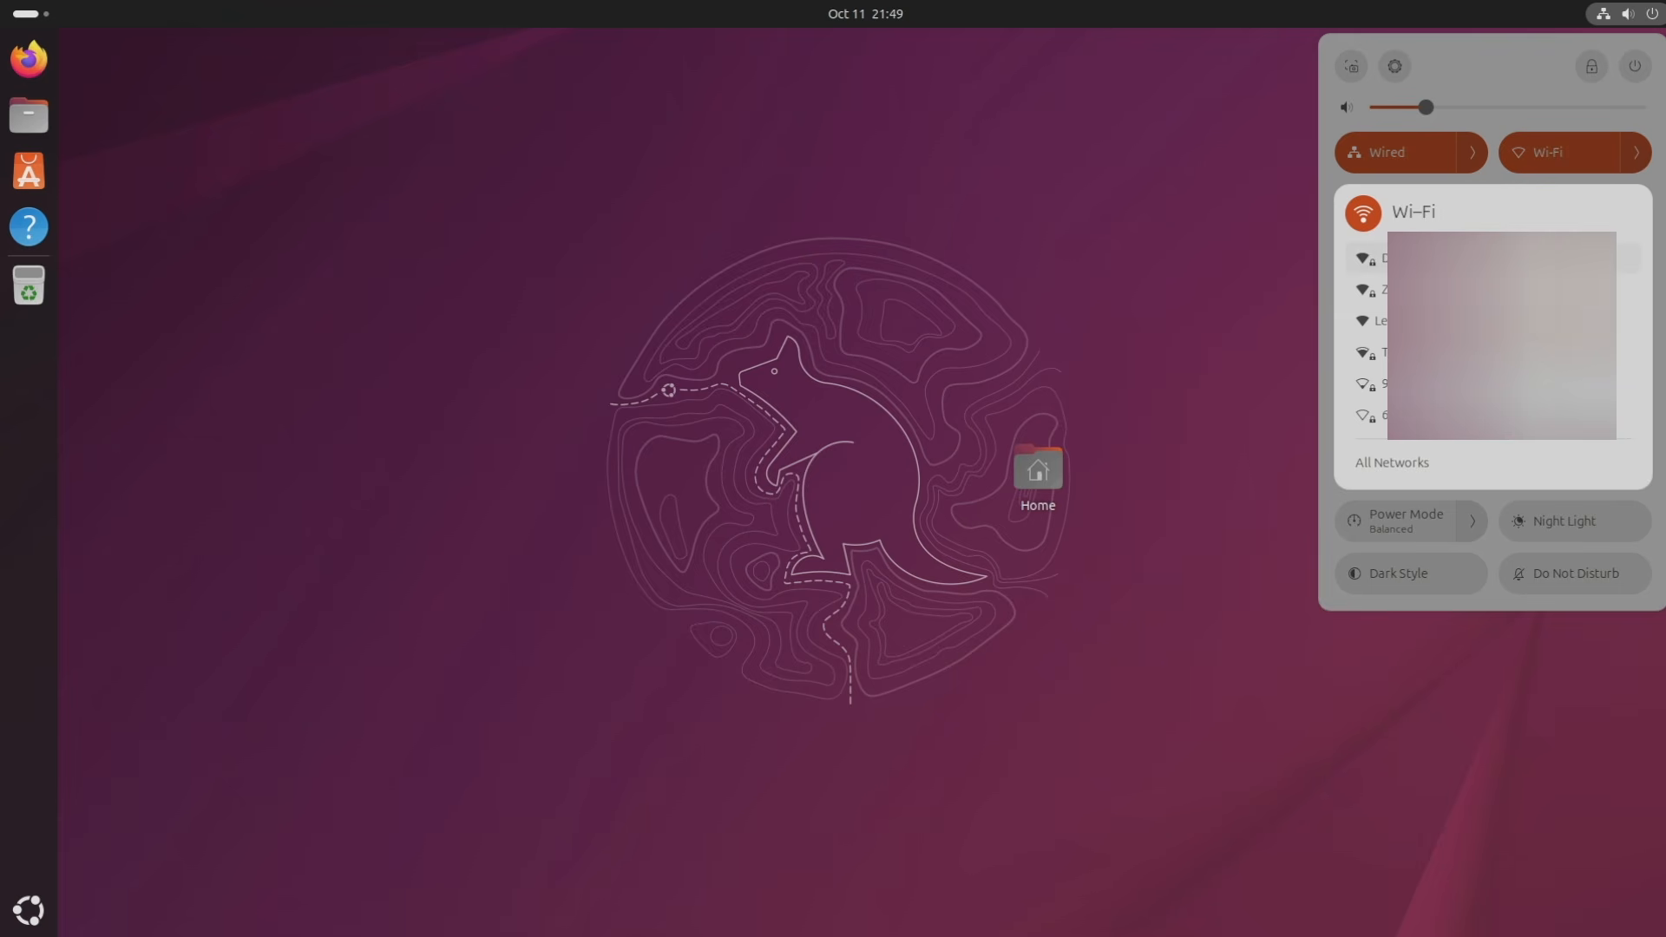
pyautogui.click(1530, 117)
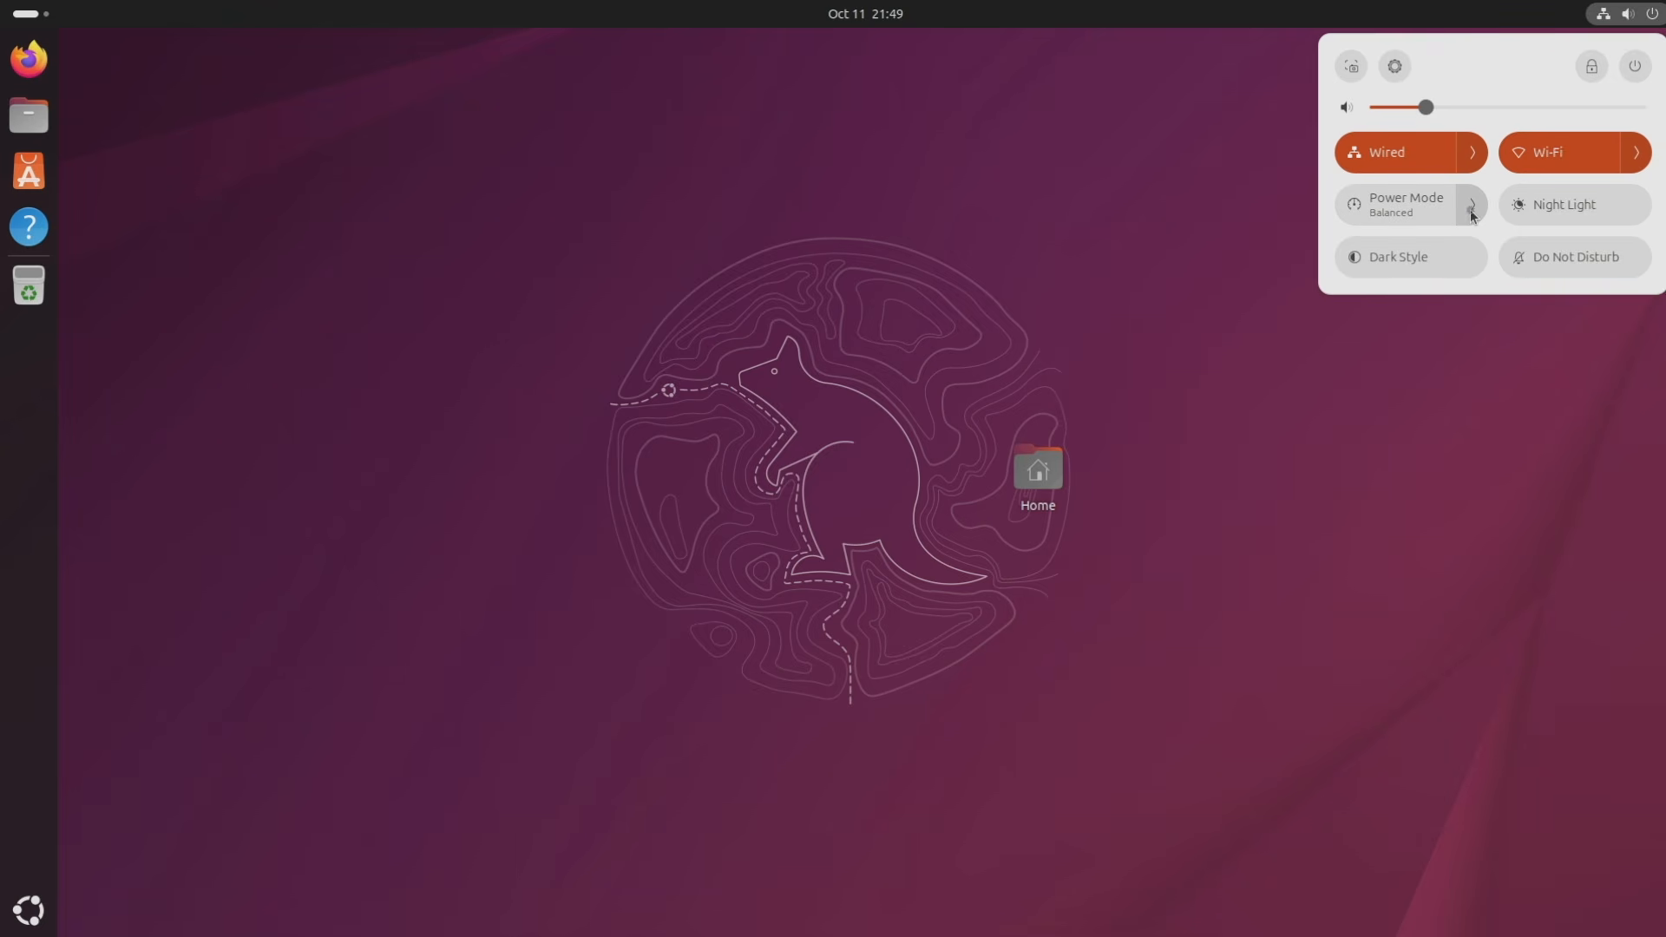
pyautogui.click(1472, 208)
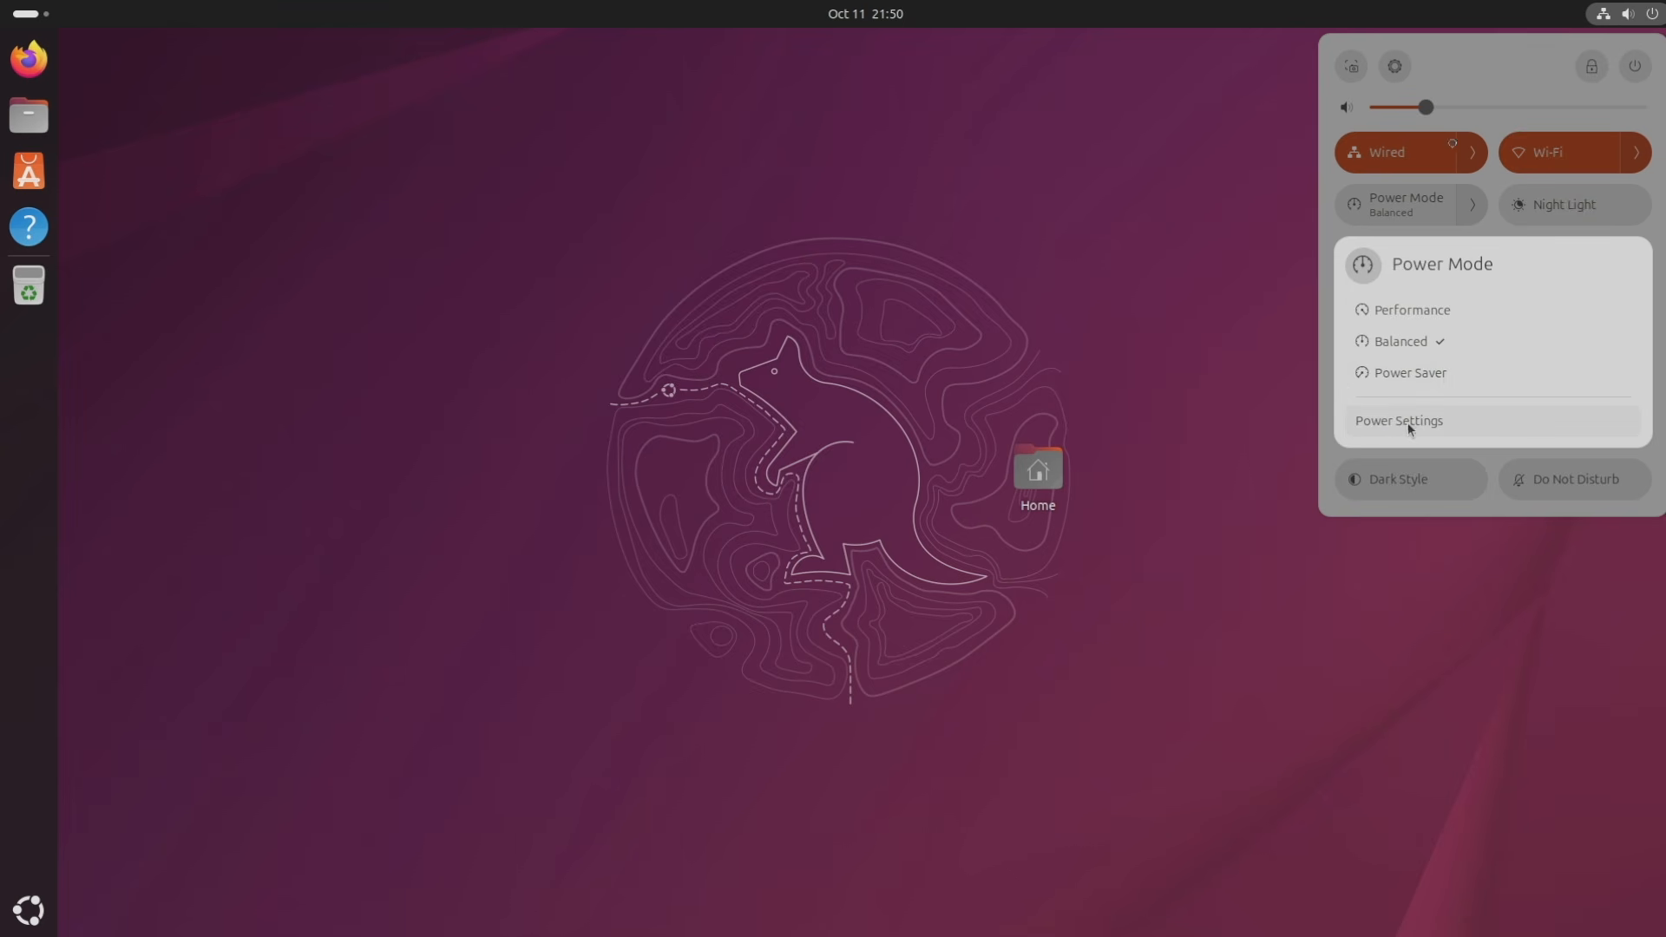
# Collapse the Power Mode choices, then turn Night Light on and back off.
pyautogui.click(1468, 67)
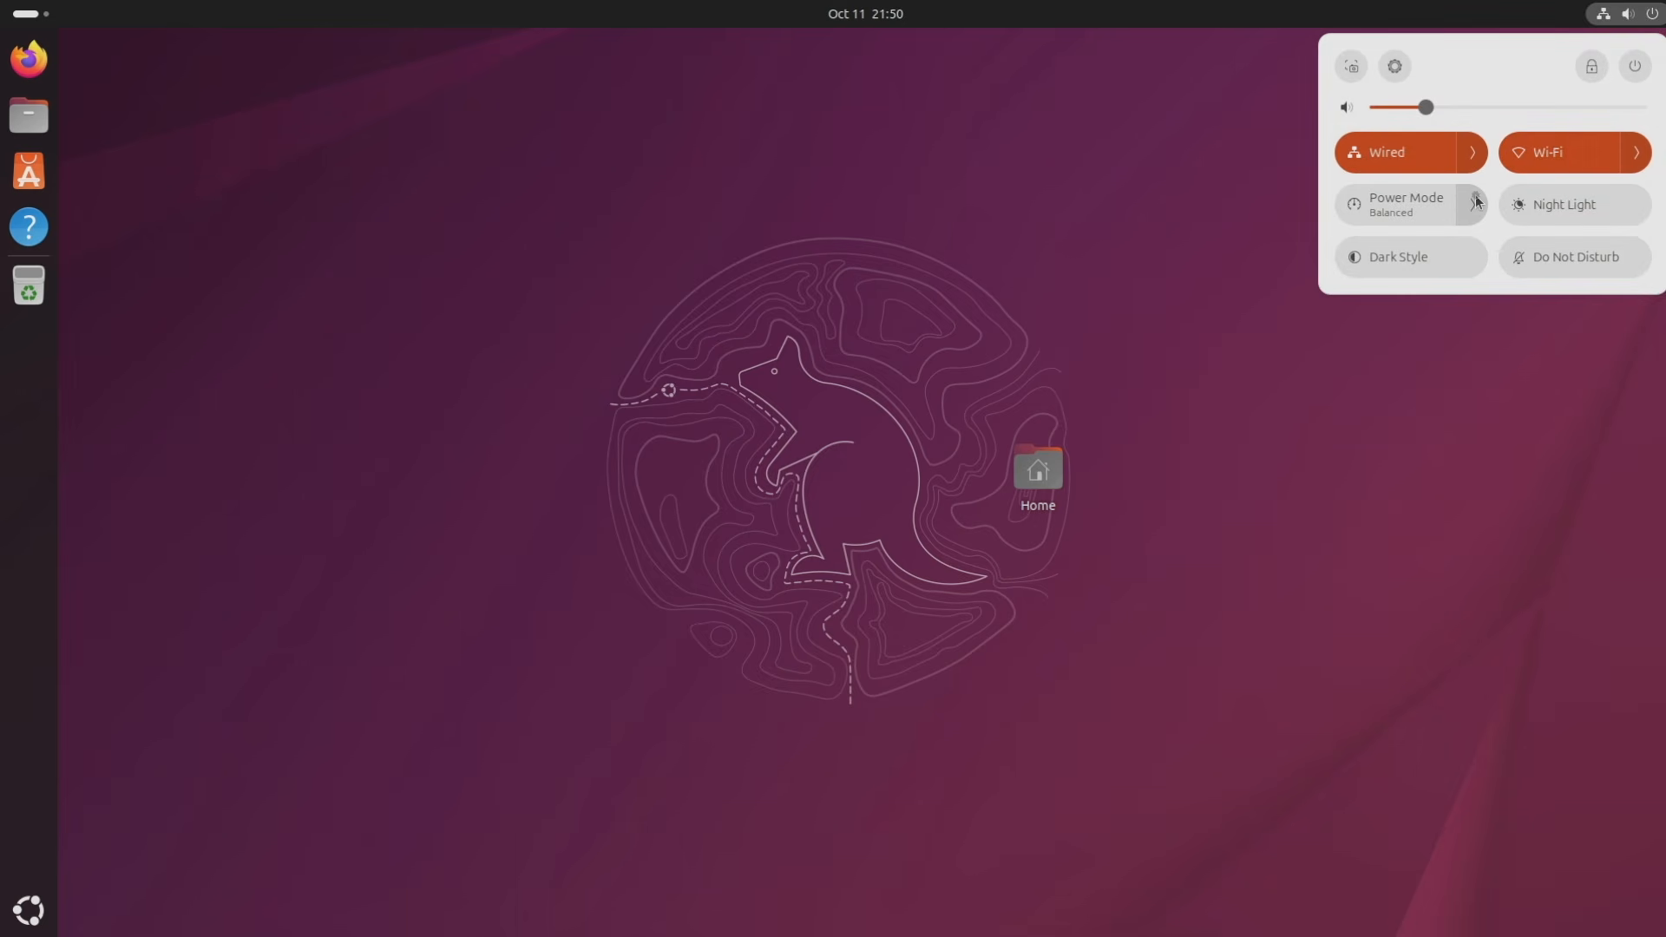
pyautogui.click(1585, 213)
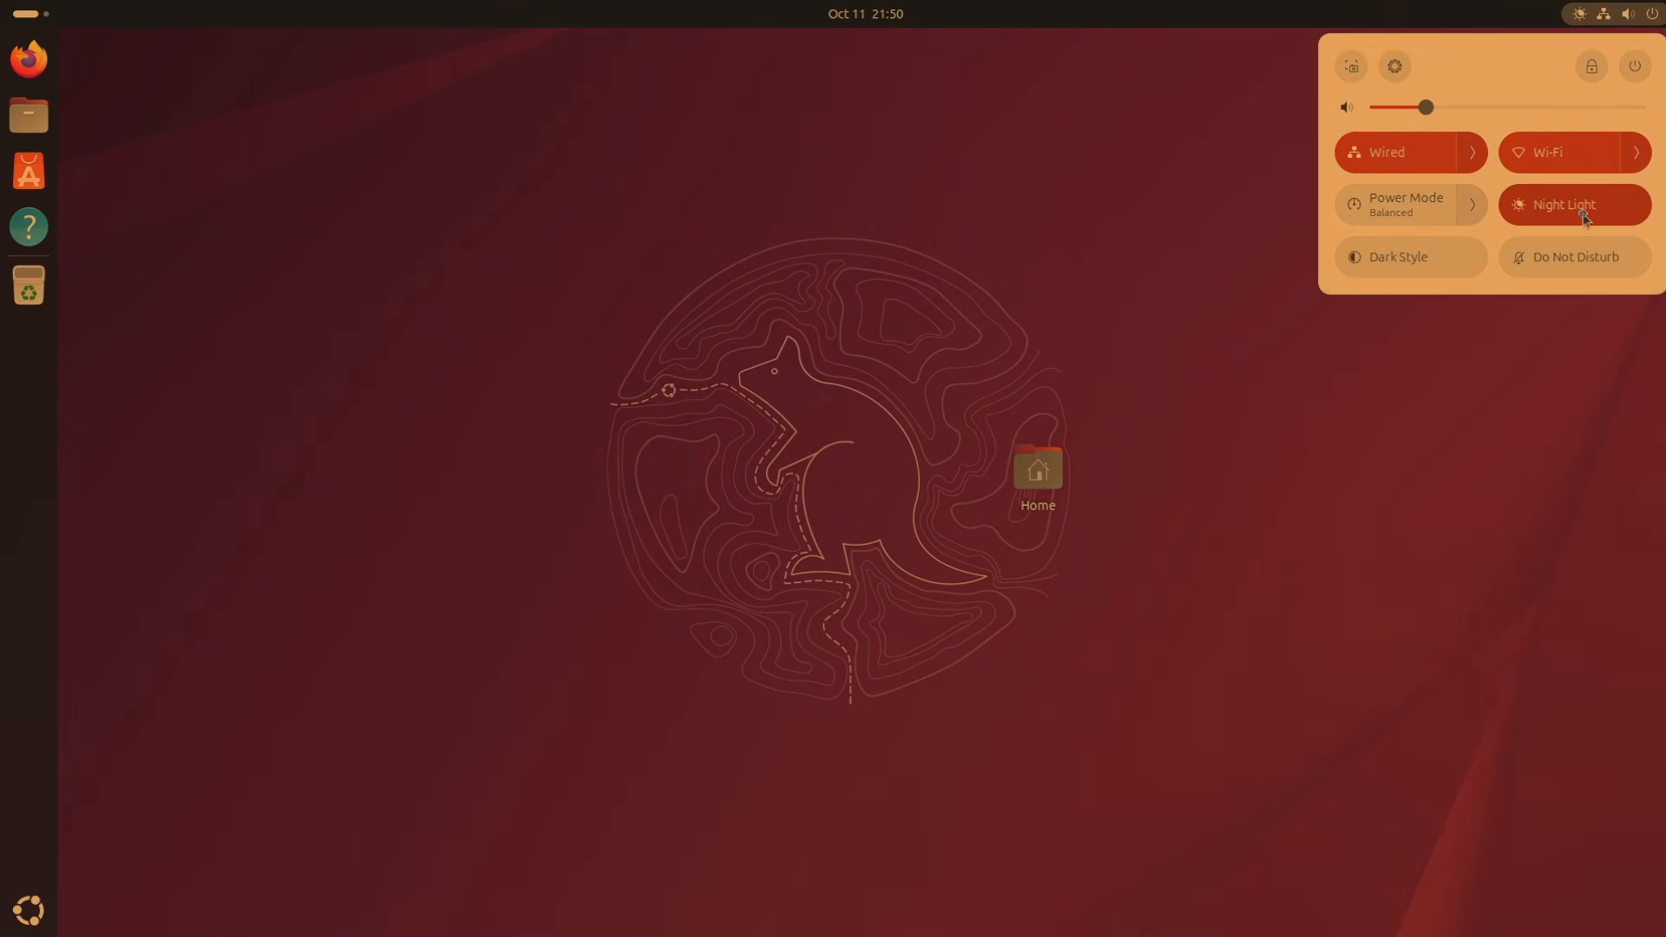
pyautogui.click(1584, 216)
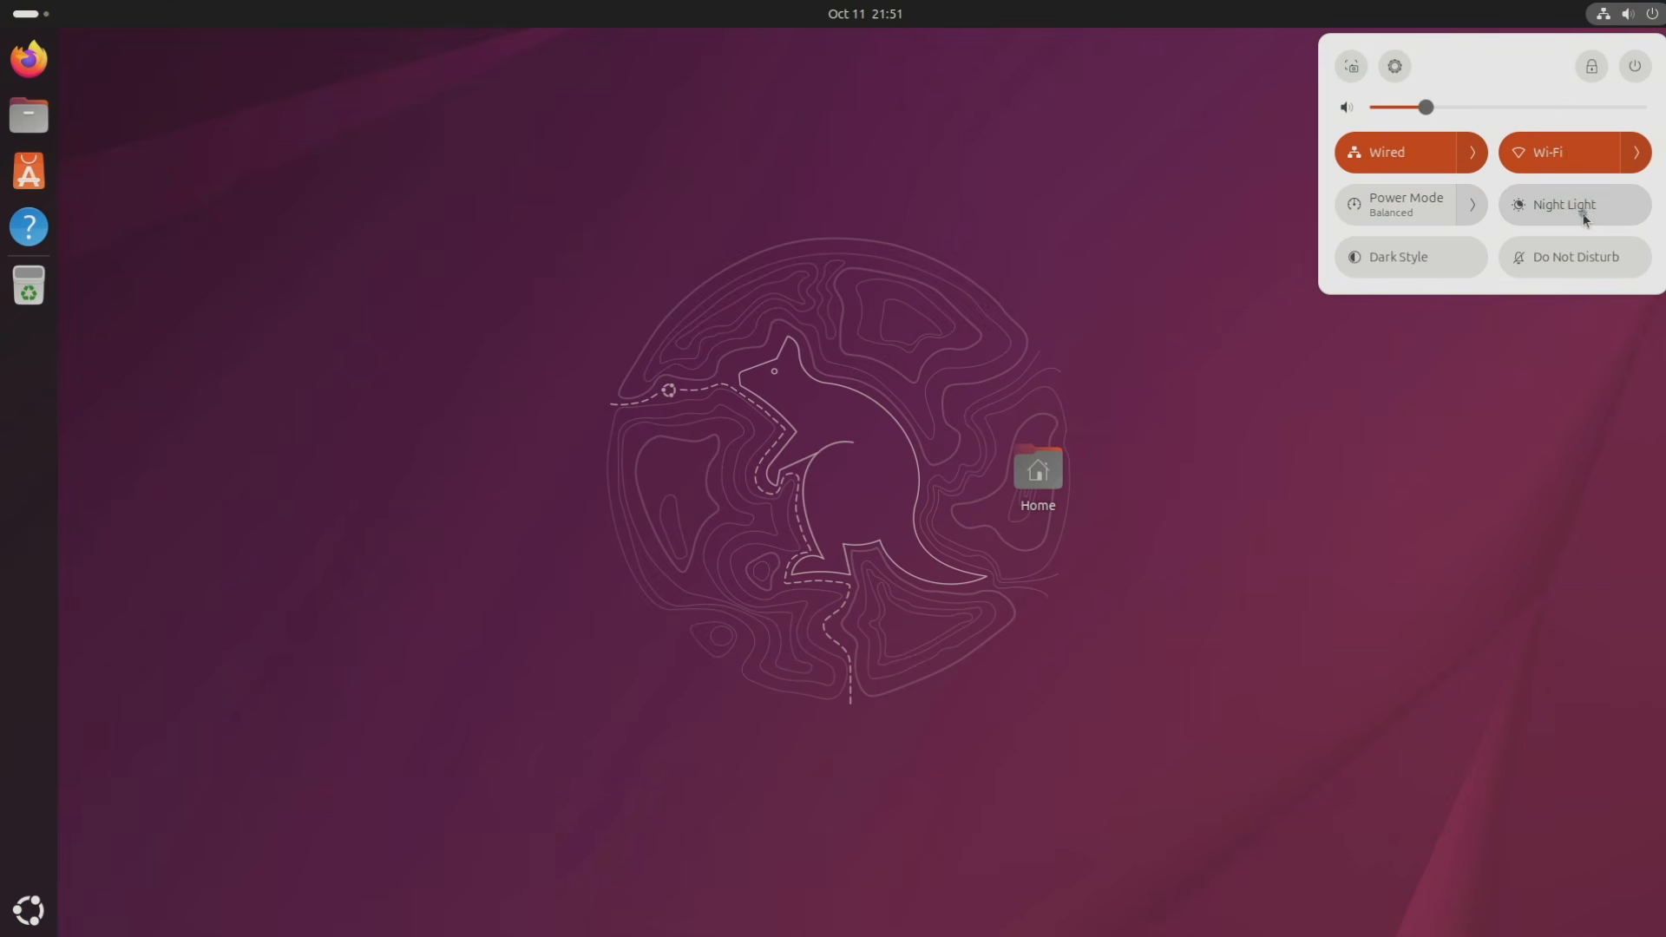
# Toggle Dark Style on, off and on again, leaving it dark, and dismiss quick settings.
pyautogui.click(1452, 263)
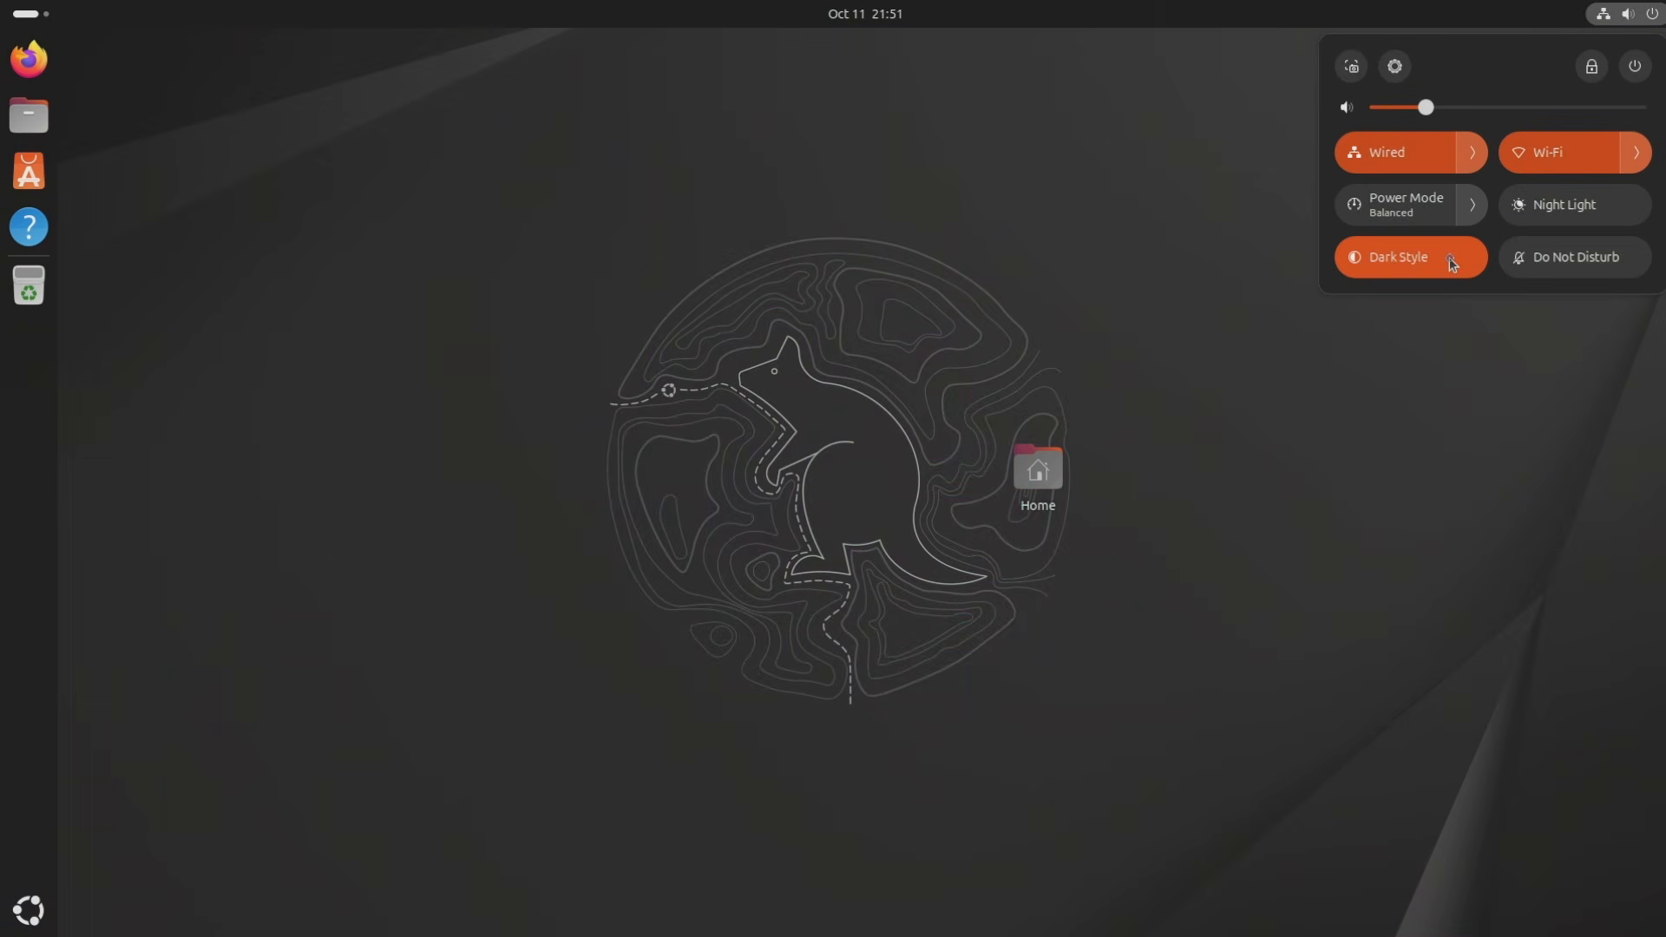
pyautogui.click(1452, 263)
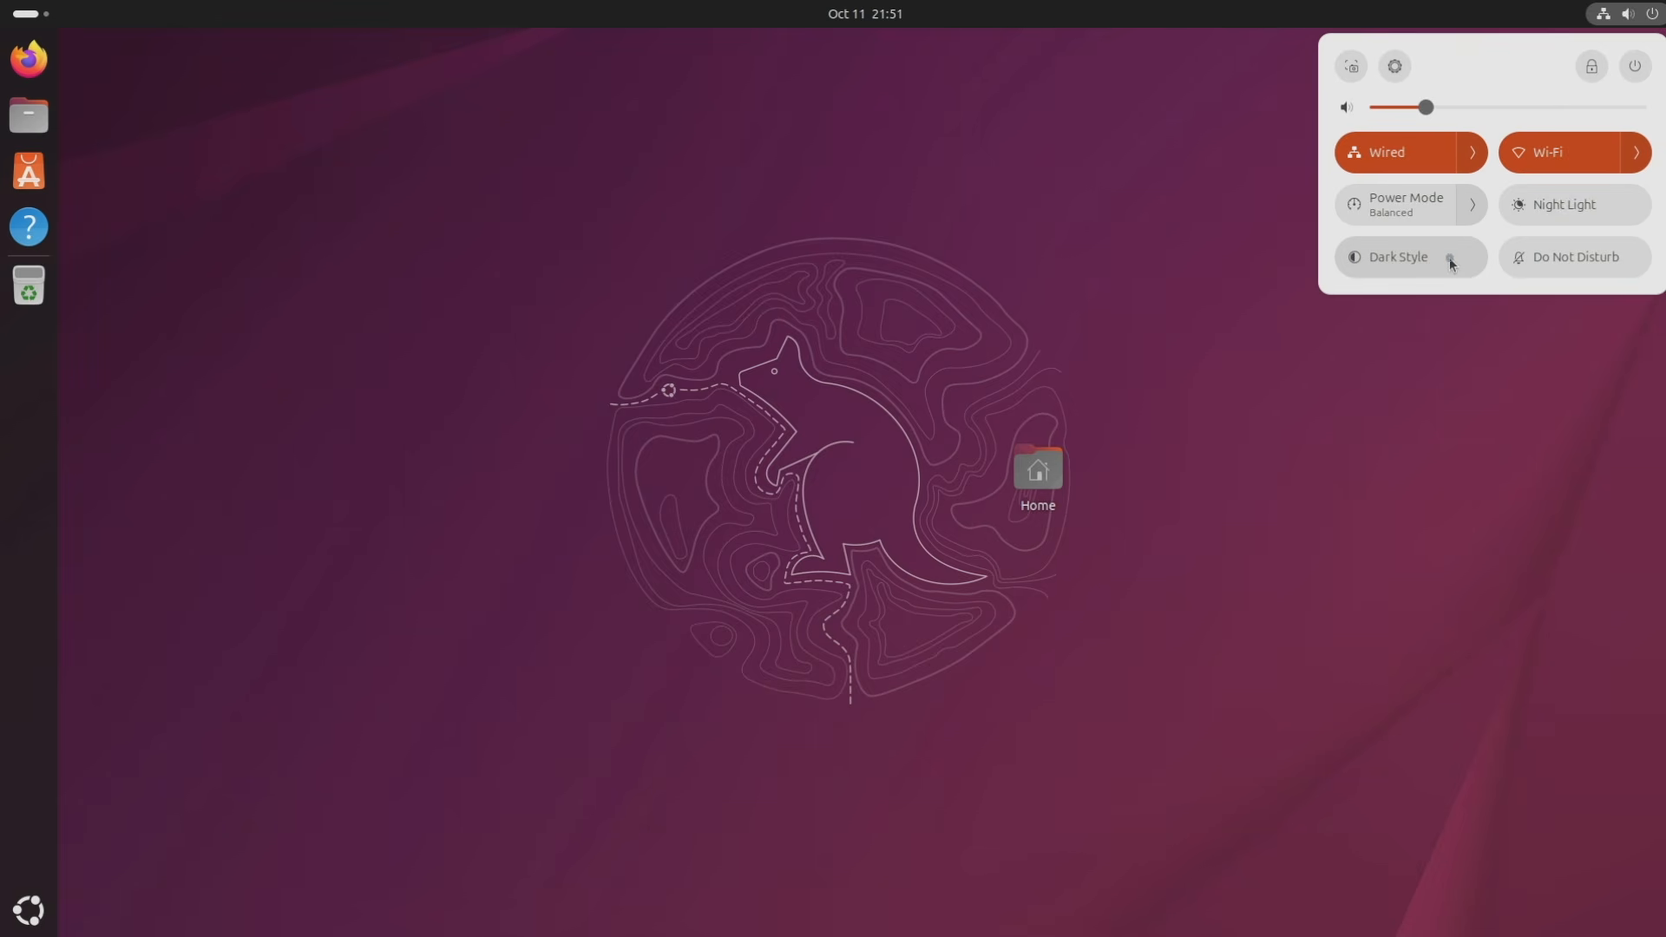
pyautogui.click(1452, 263)
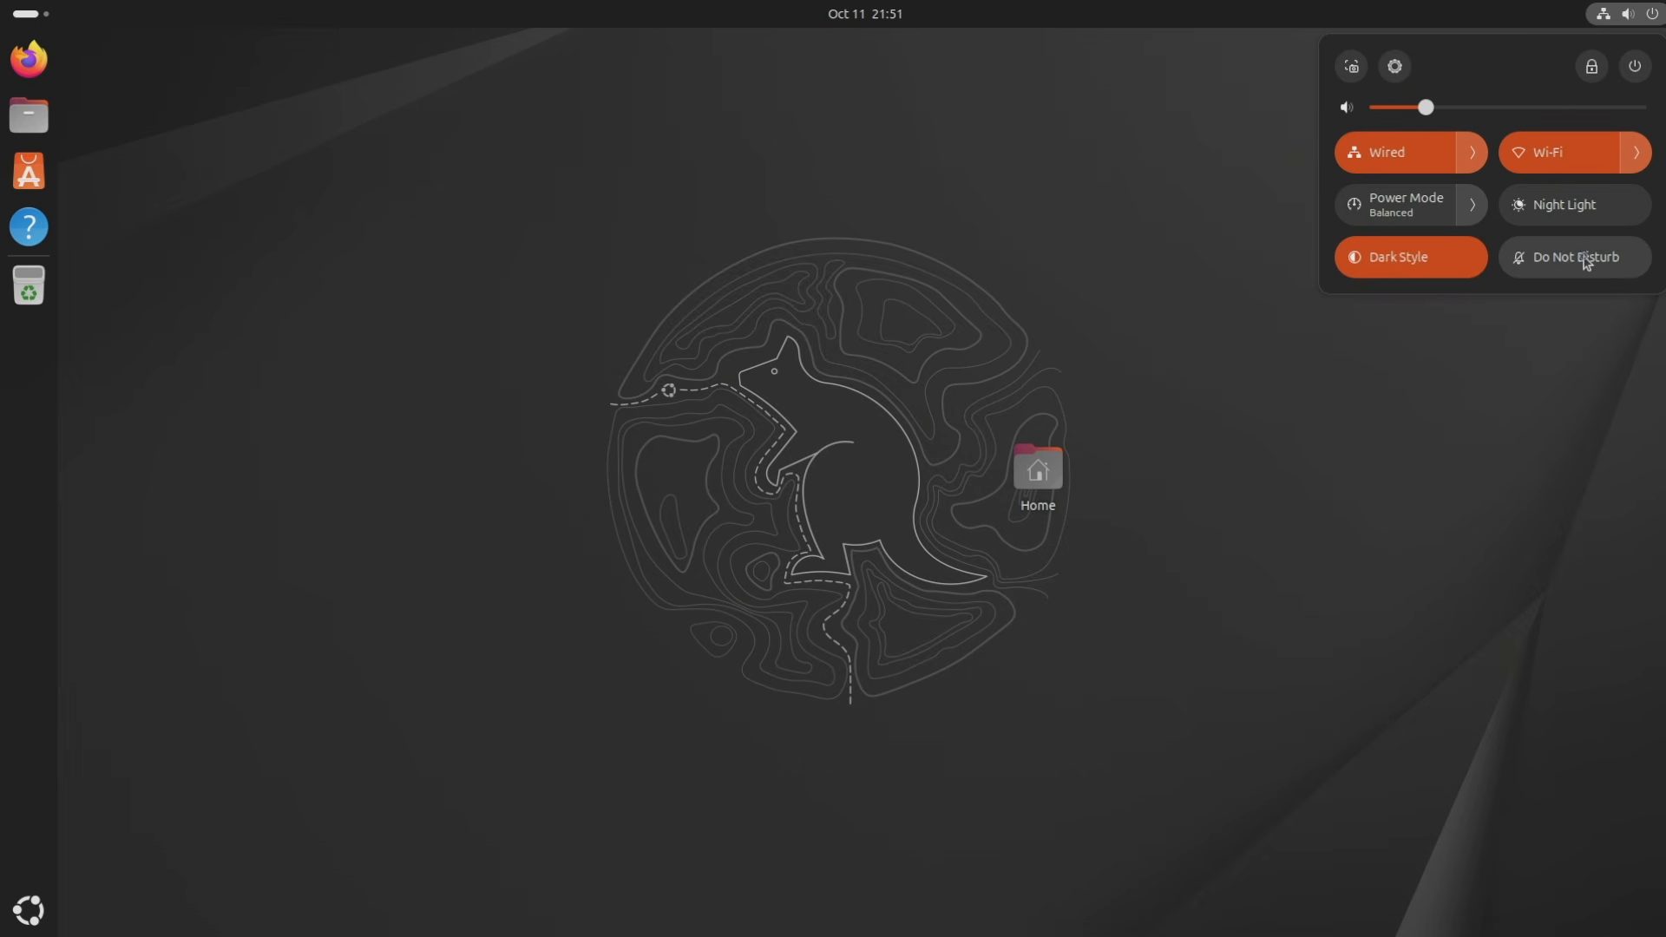
pyautogui.click(1478, 407)
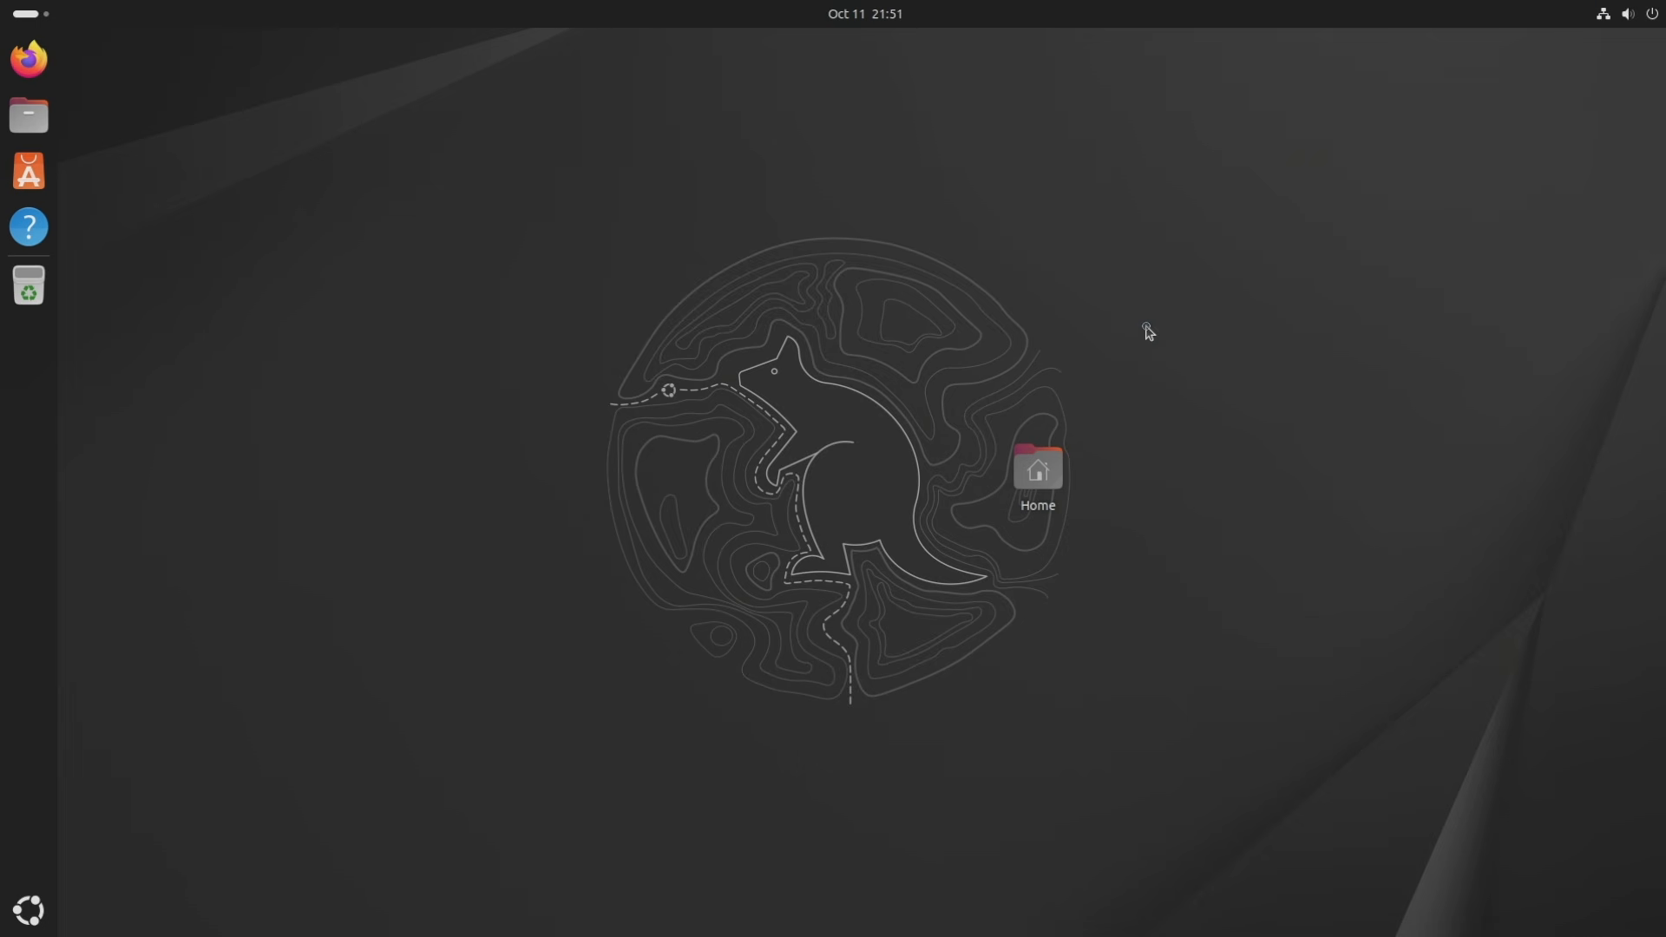
pyautogui.click(865, 26)
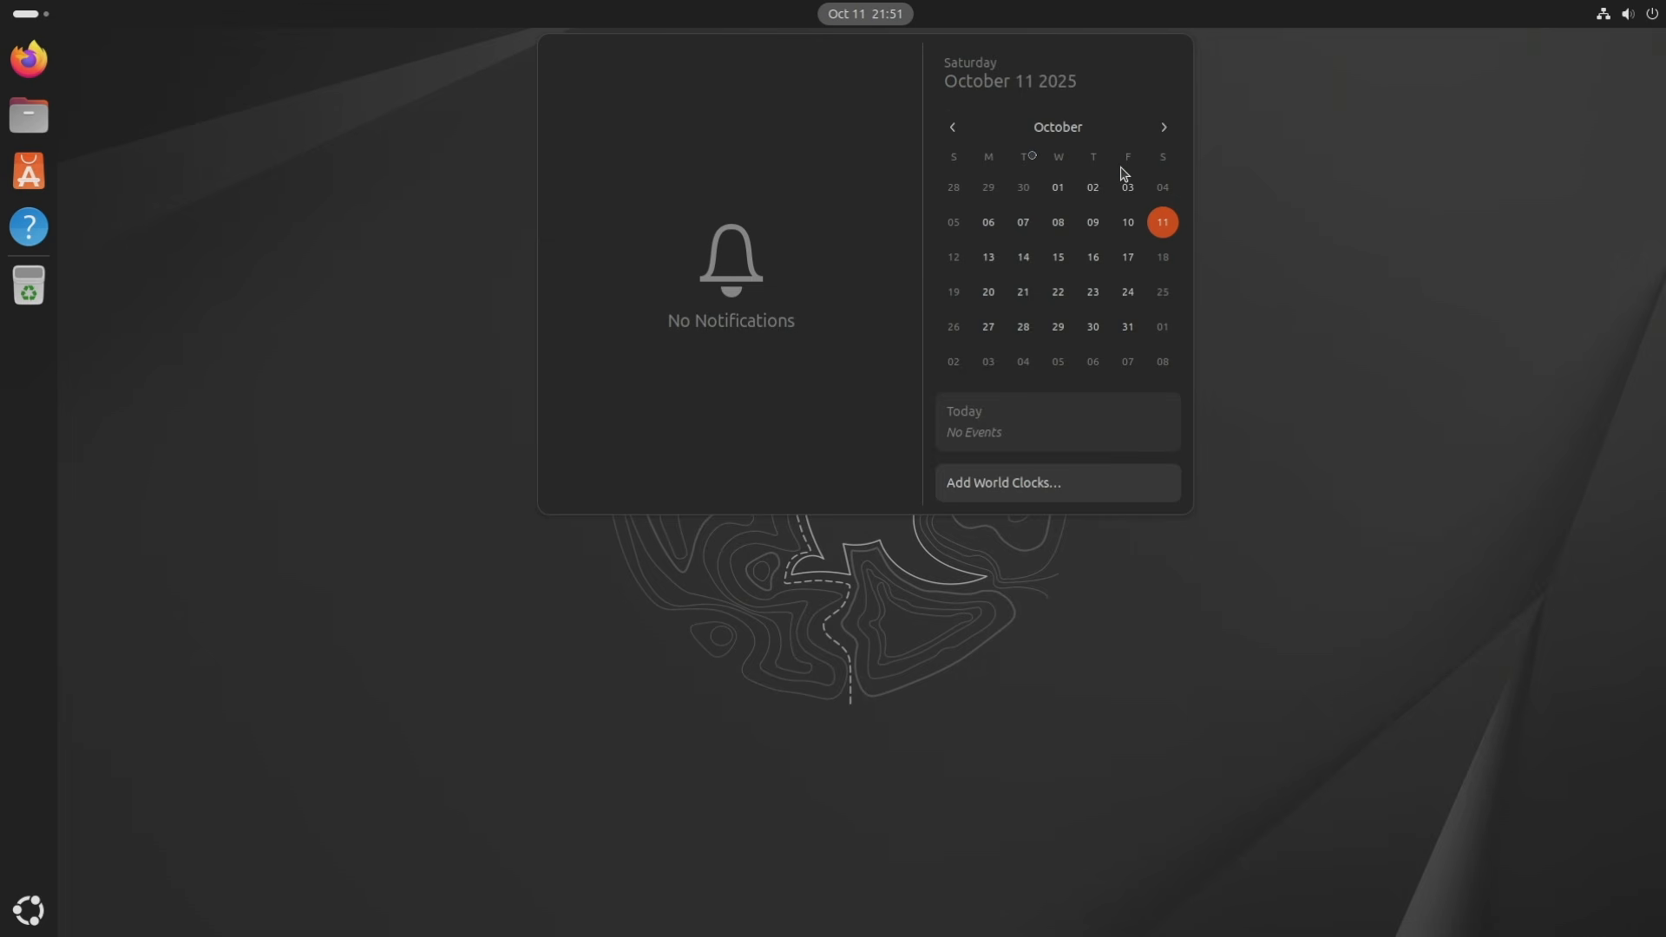
pyautogui.click(952, 128)
pyautogui.click(1163, 128)
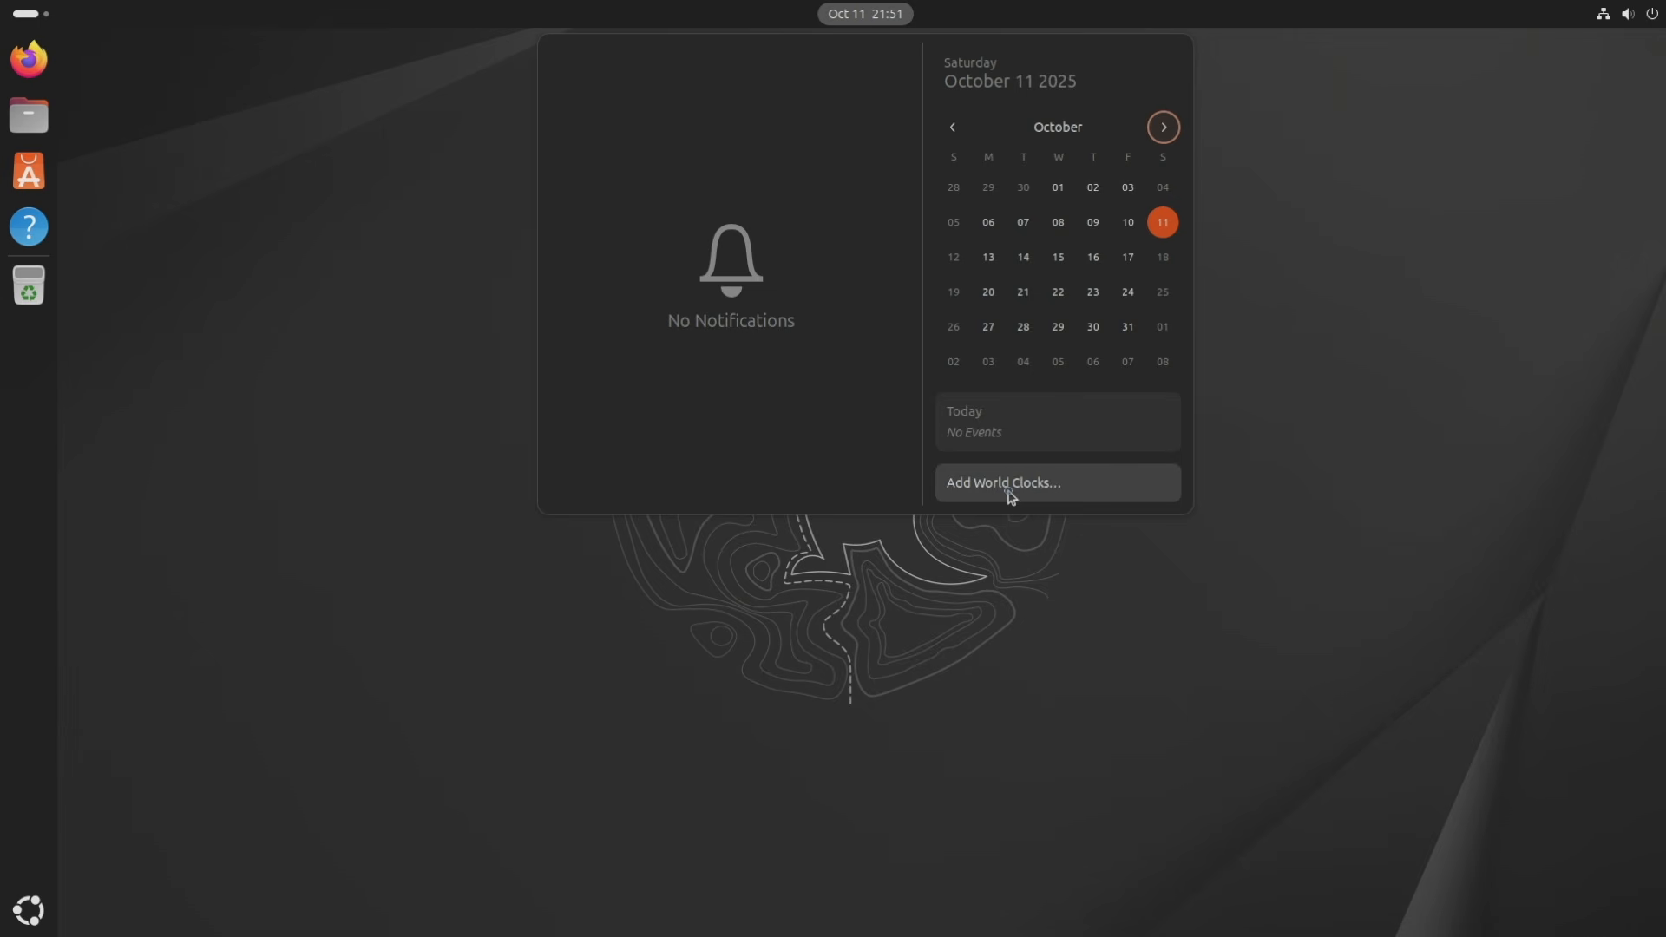
pyautogui.click(479, 293)
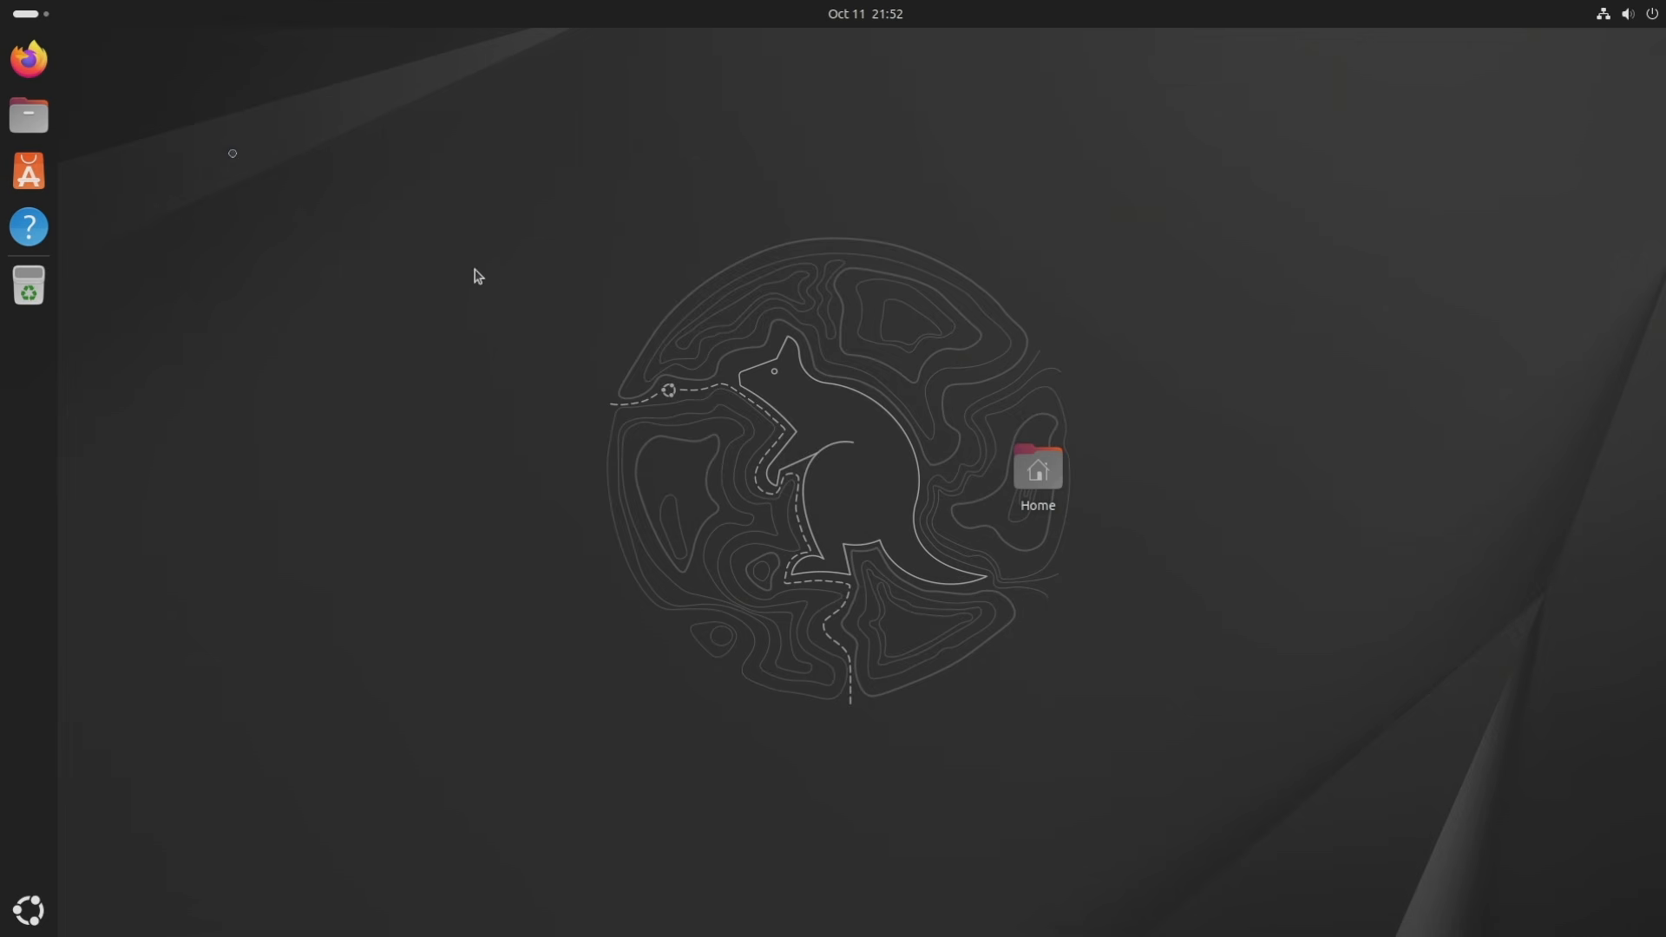
pyautogui.click(28, 14)
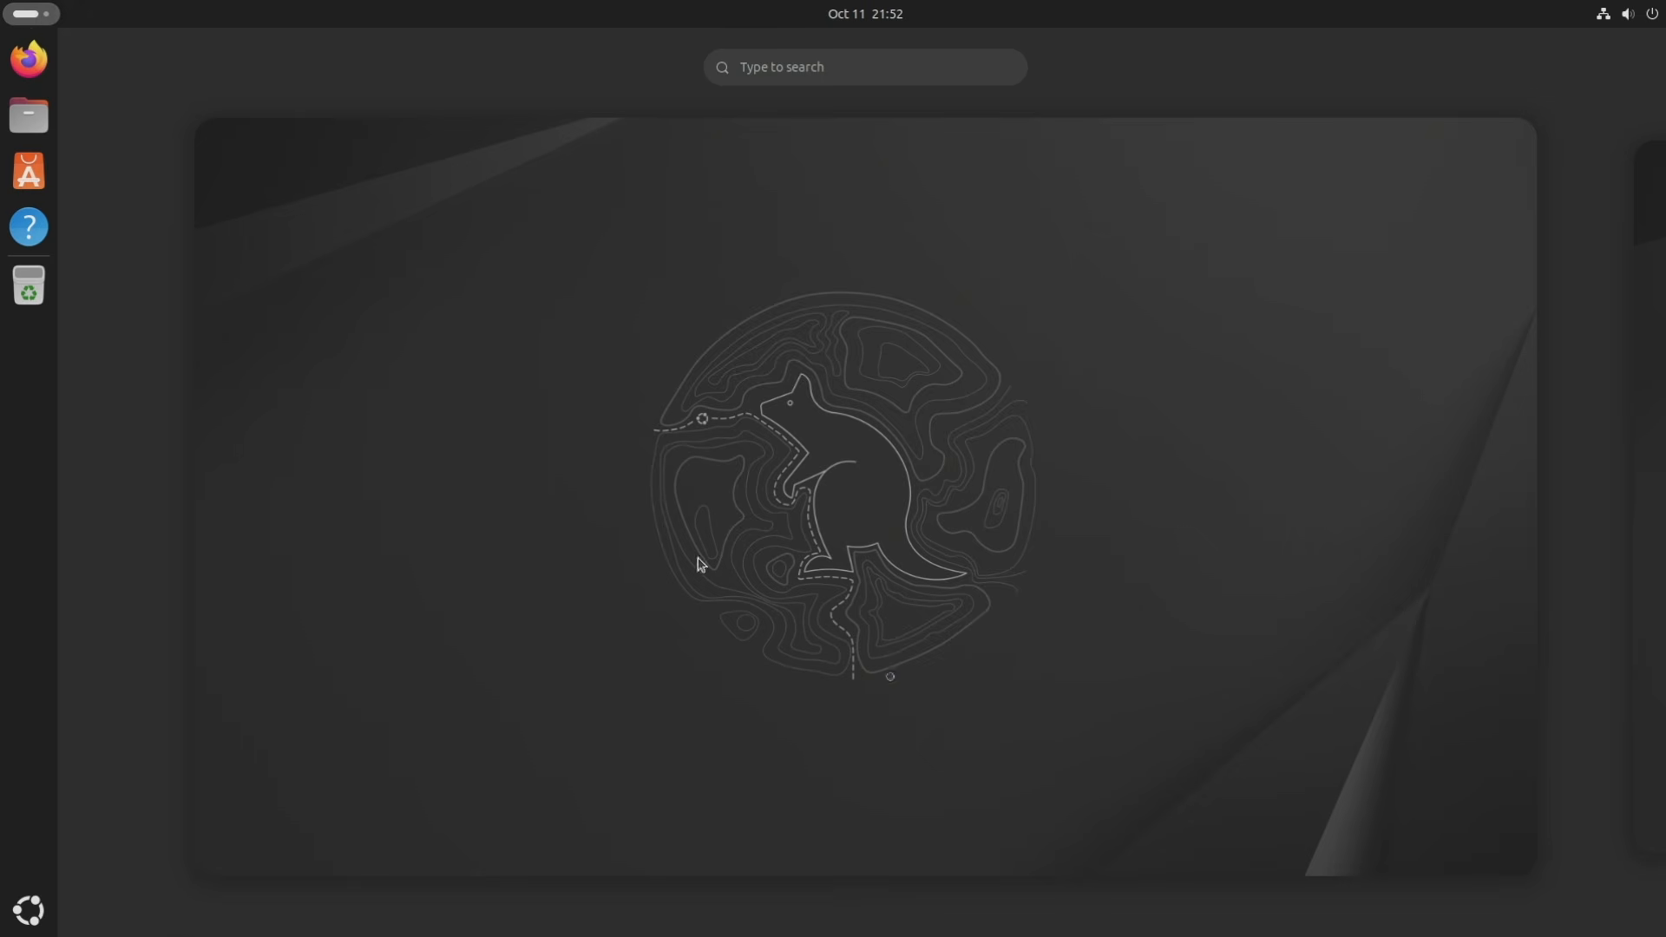
pyautogui.click(1645, 319)
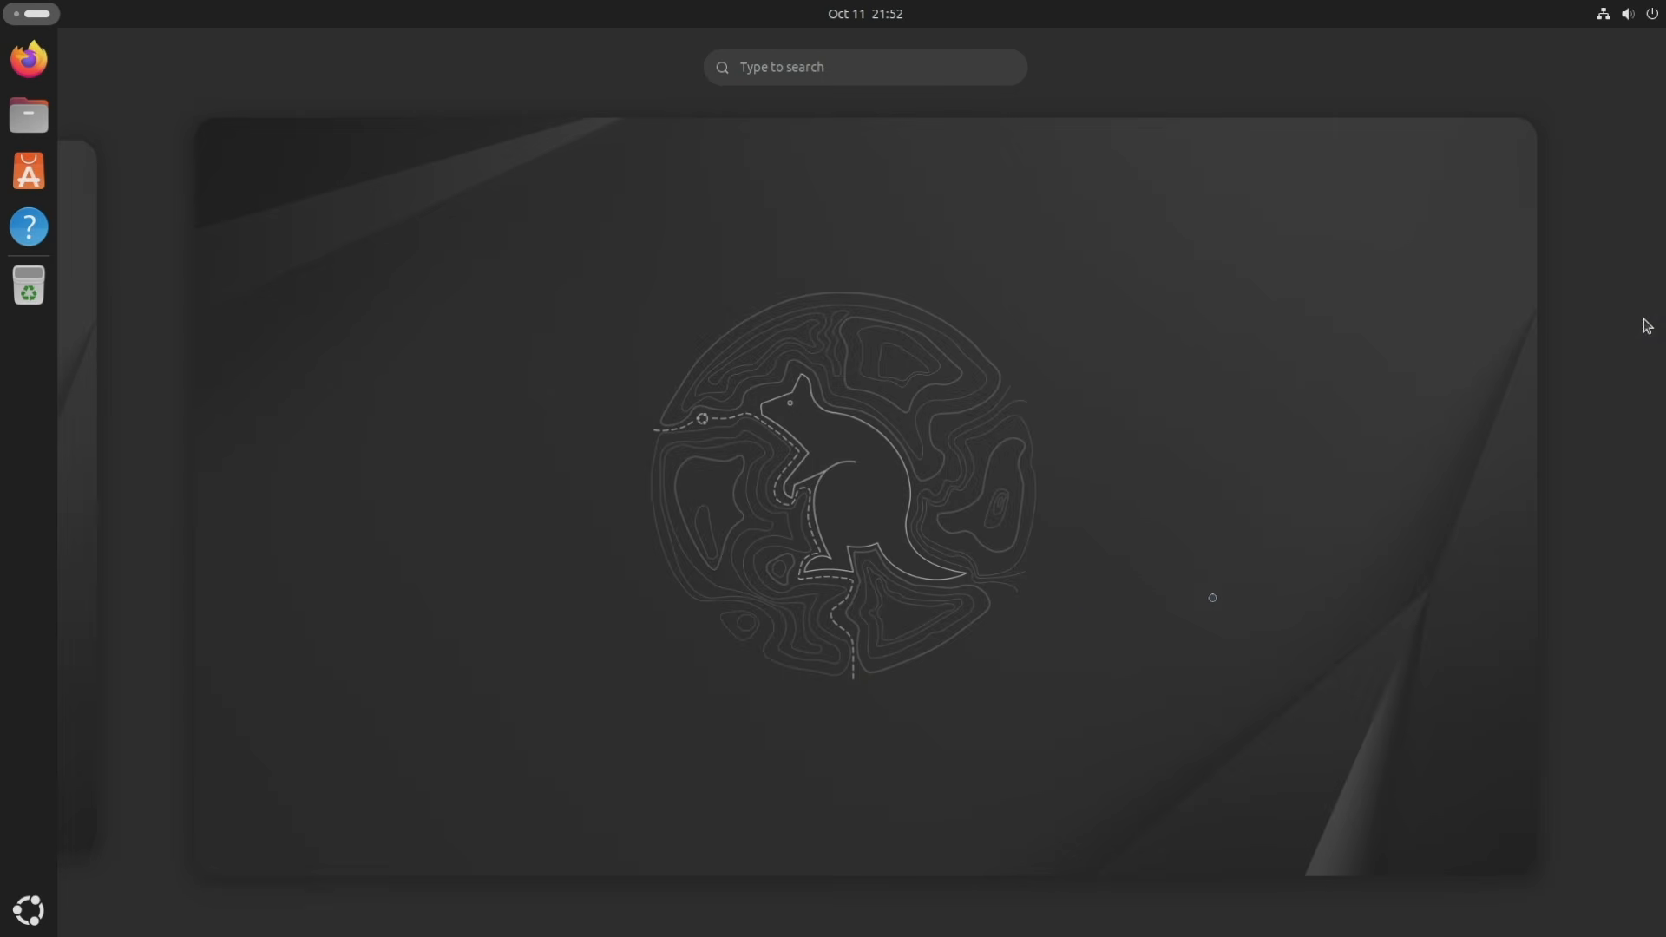
pyautogui.click(1087, 622)
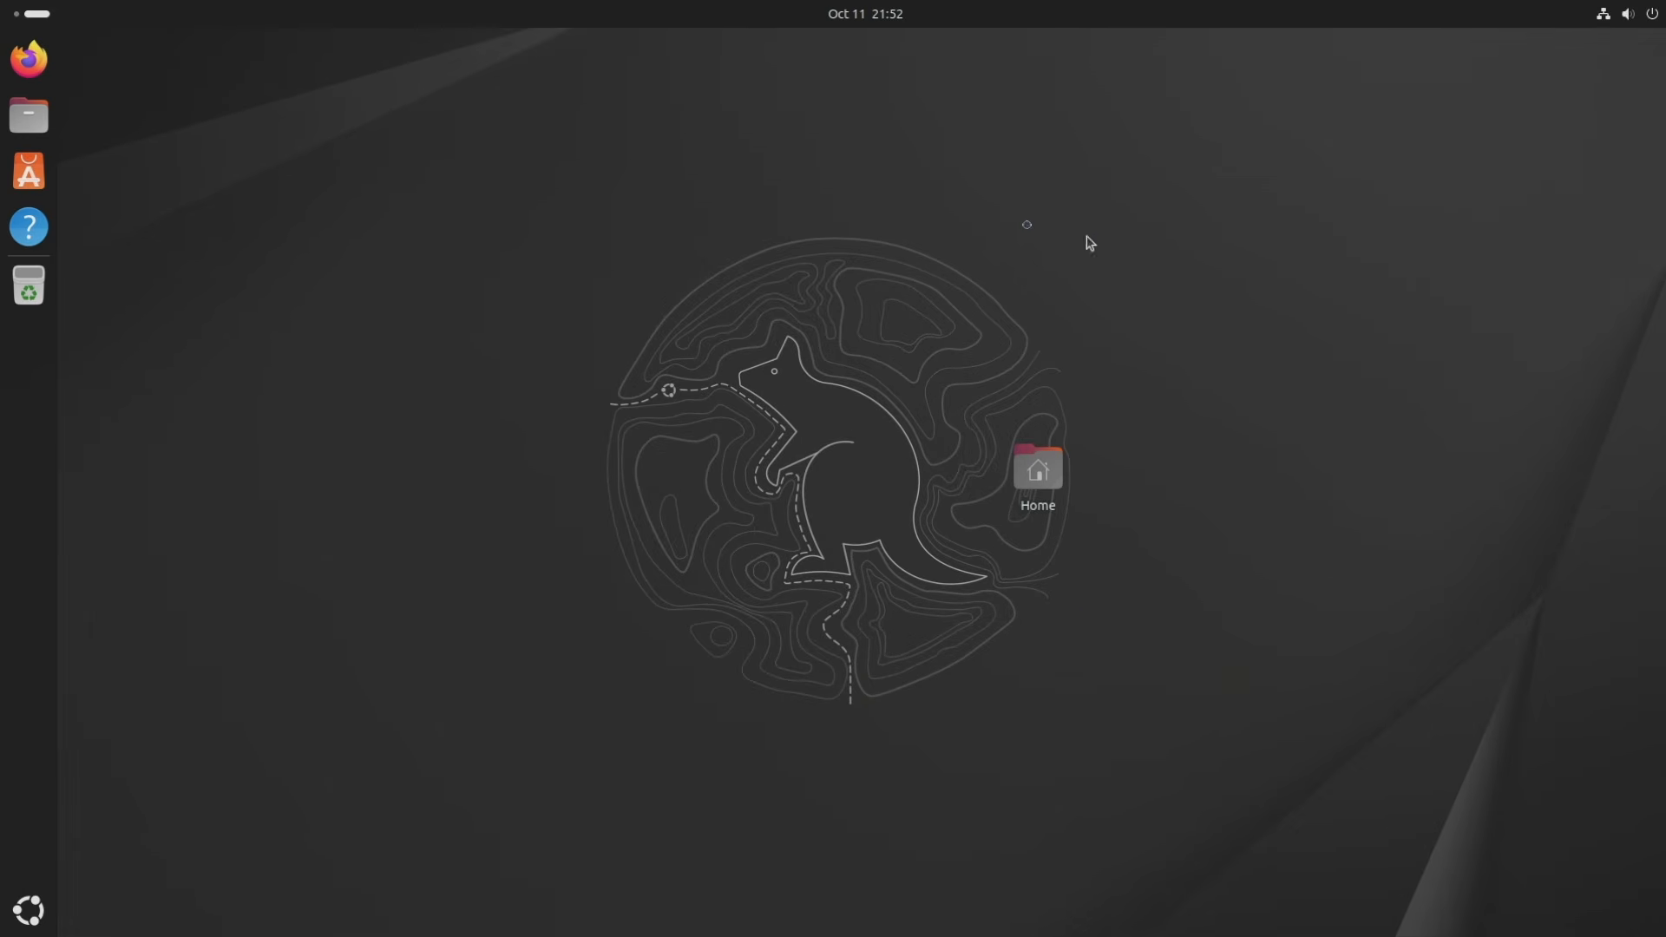
pyautogui.click(31, 14)
pyautogui.click(87, 432)
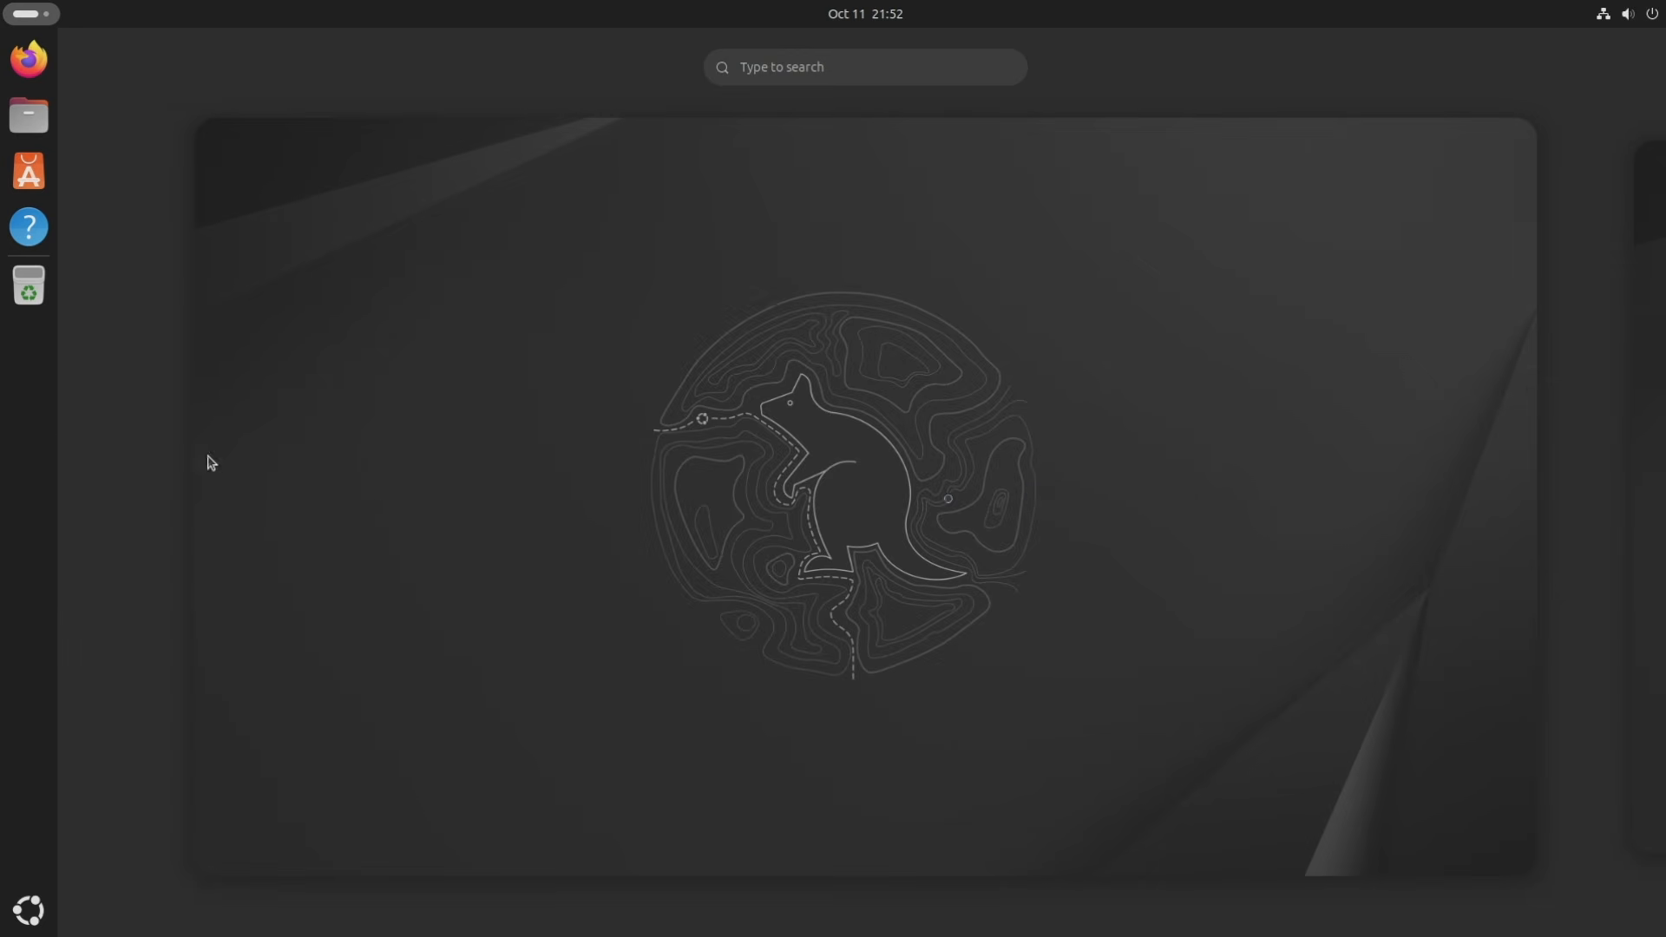
pyautogui.click(1642, 453)
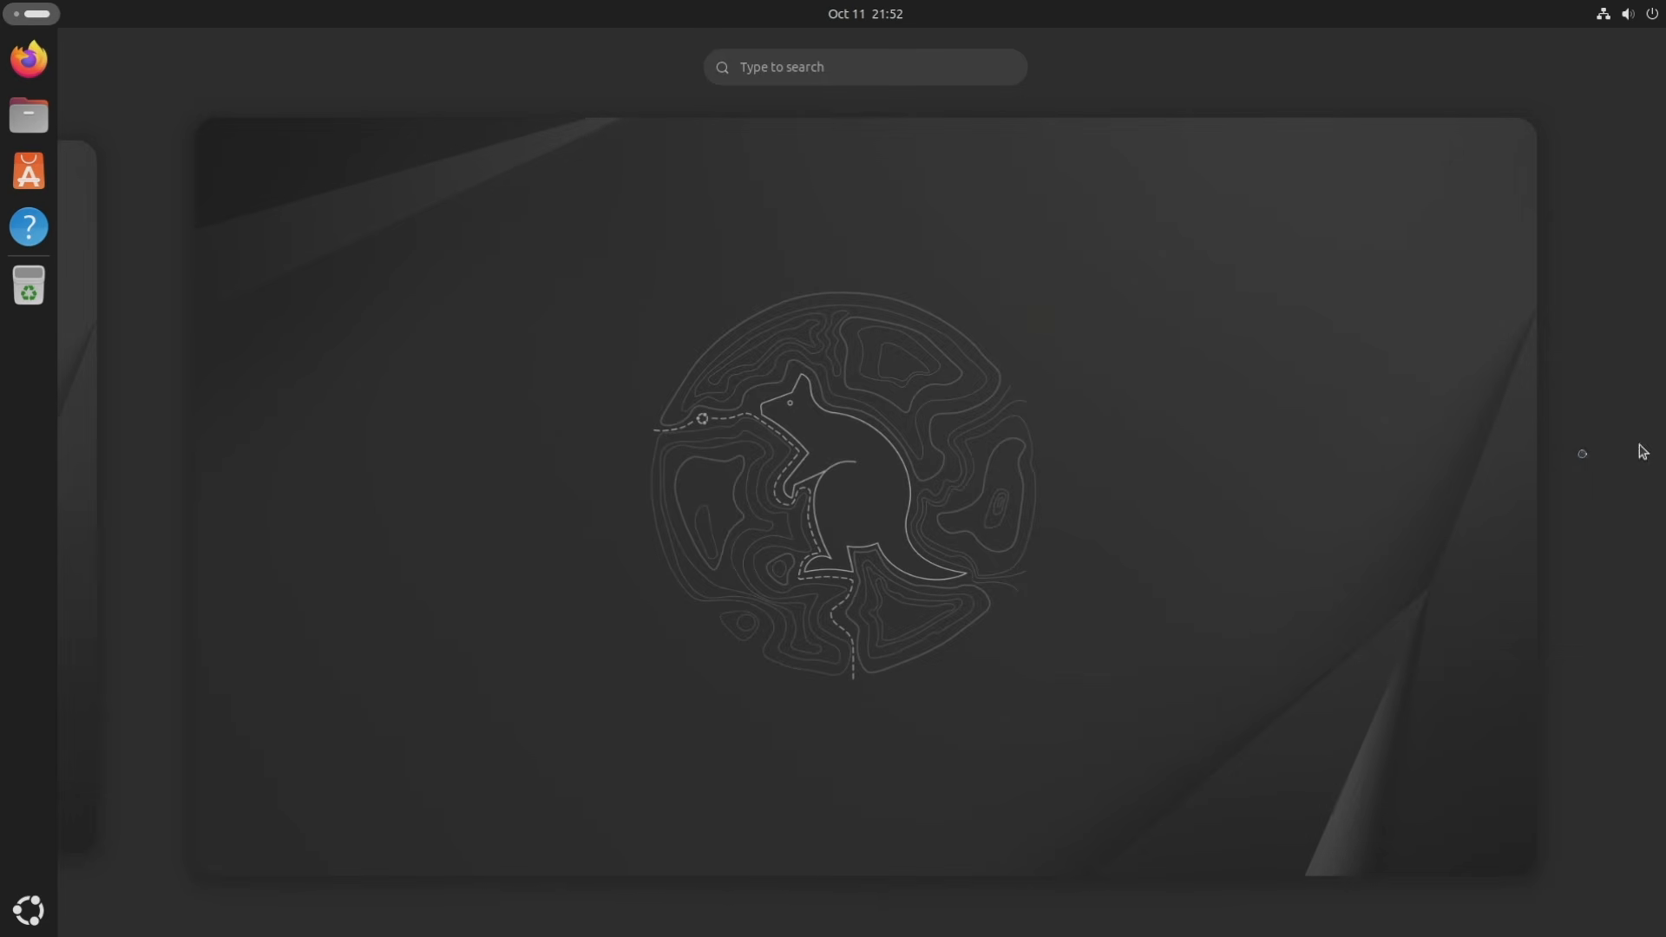
pyautogui.click(82, 431)
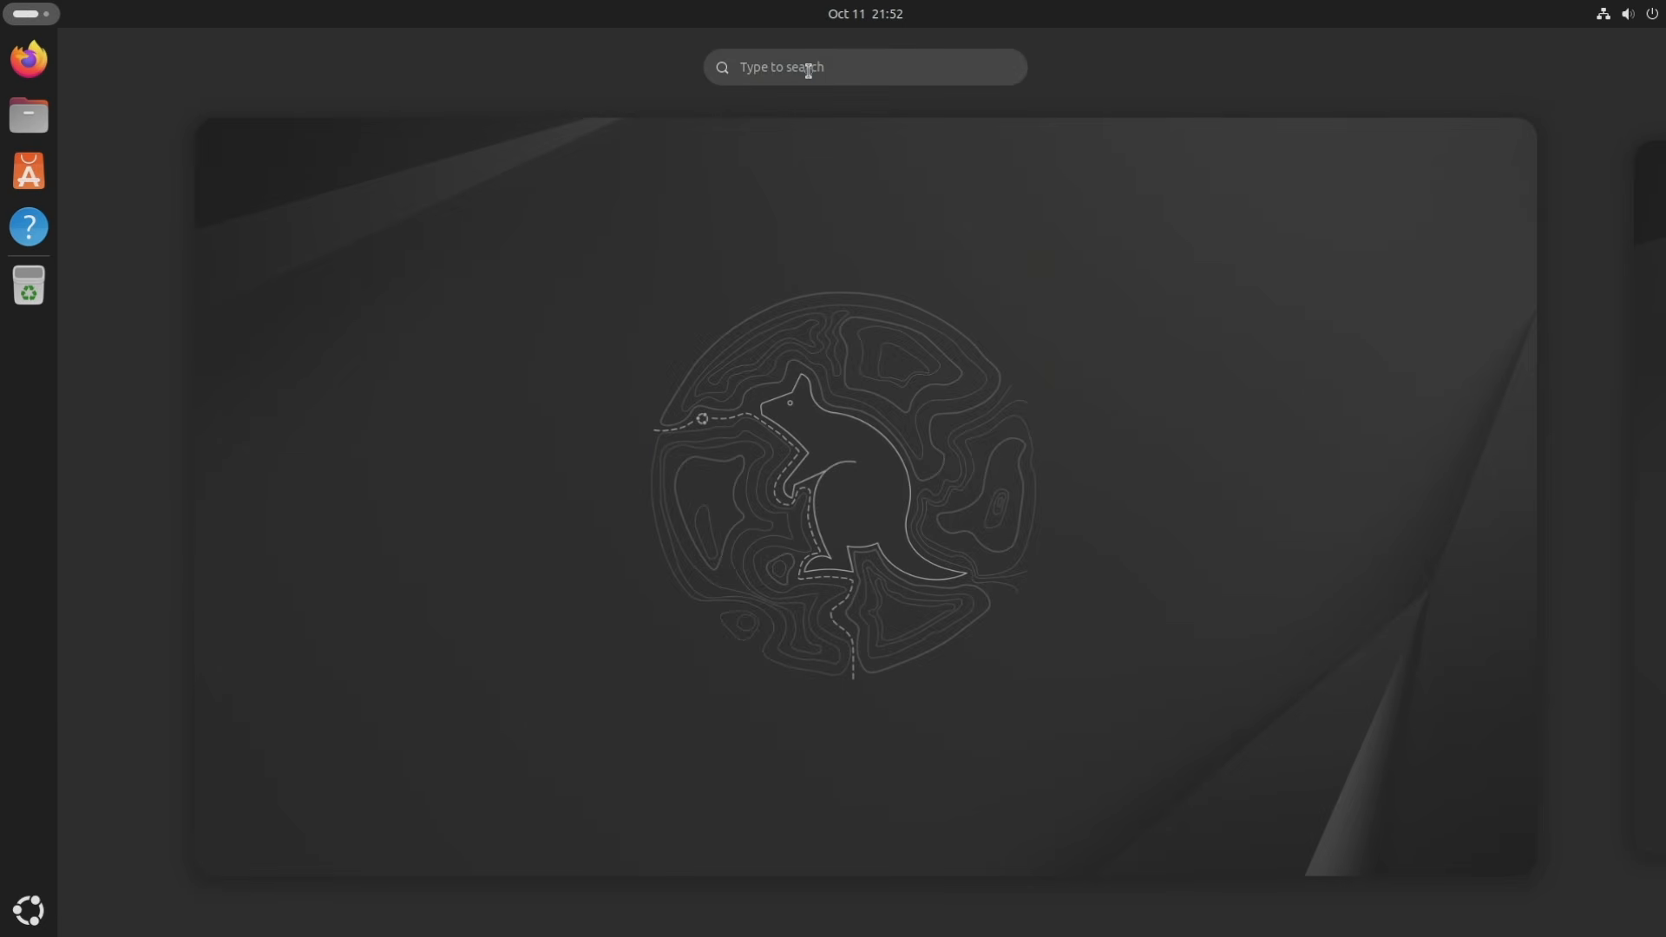
pyautogui.click(890, 67)
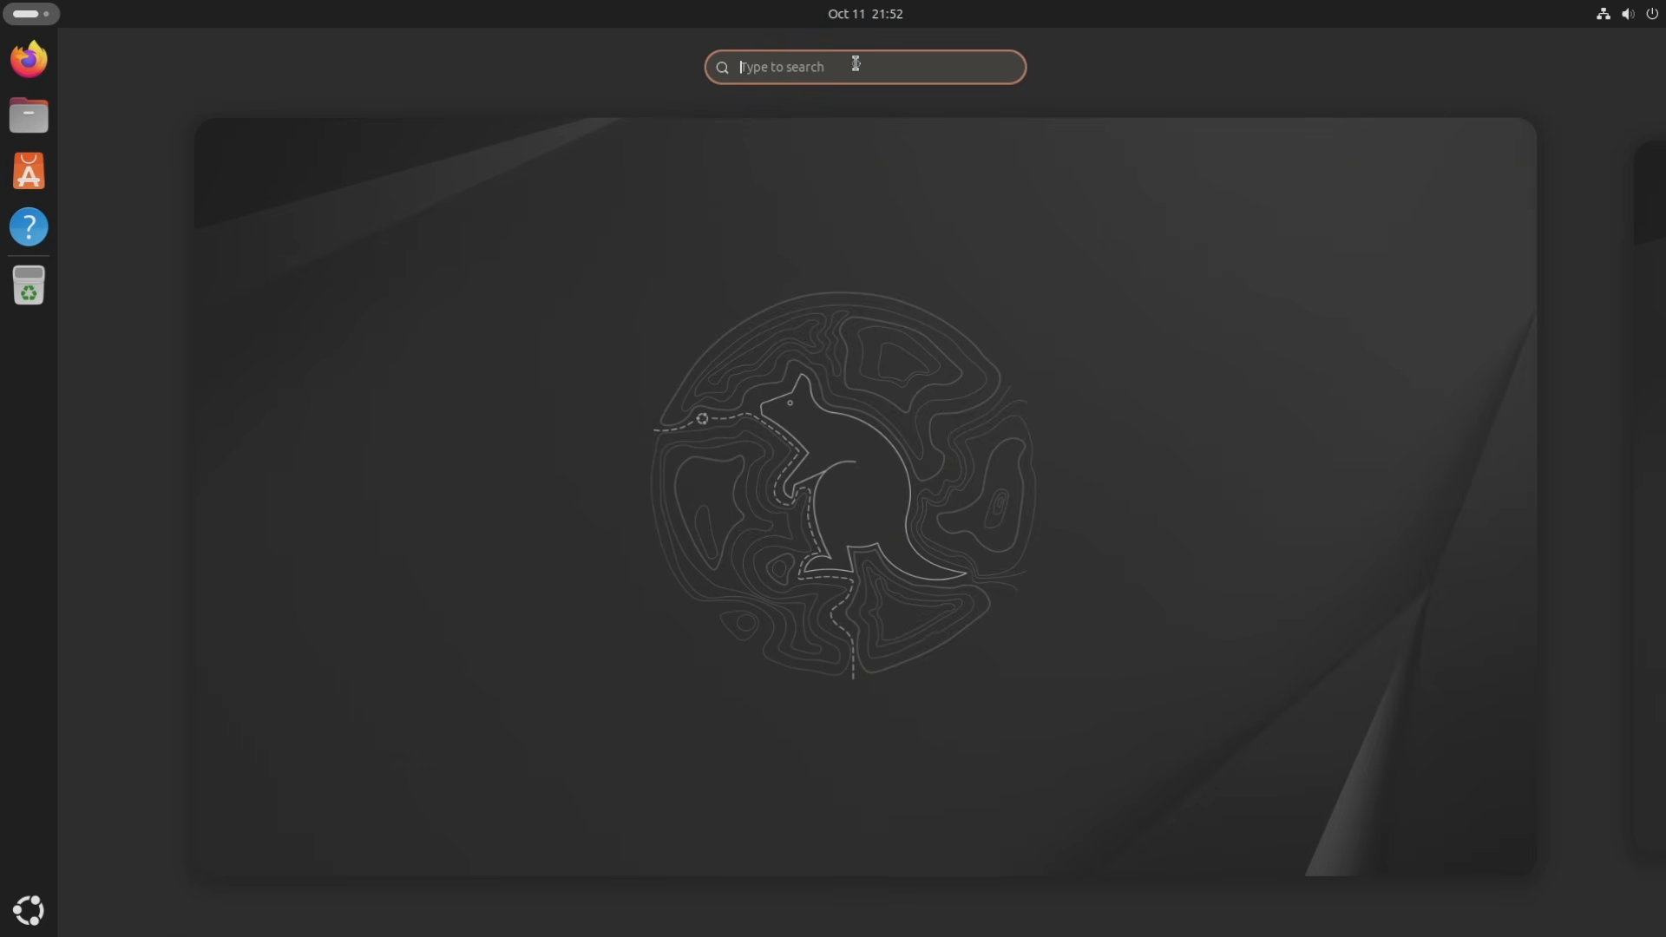
pyautogui.write('terminal')
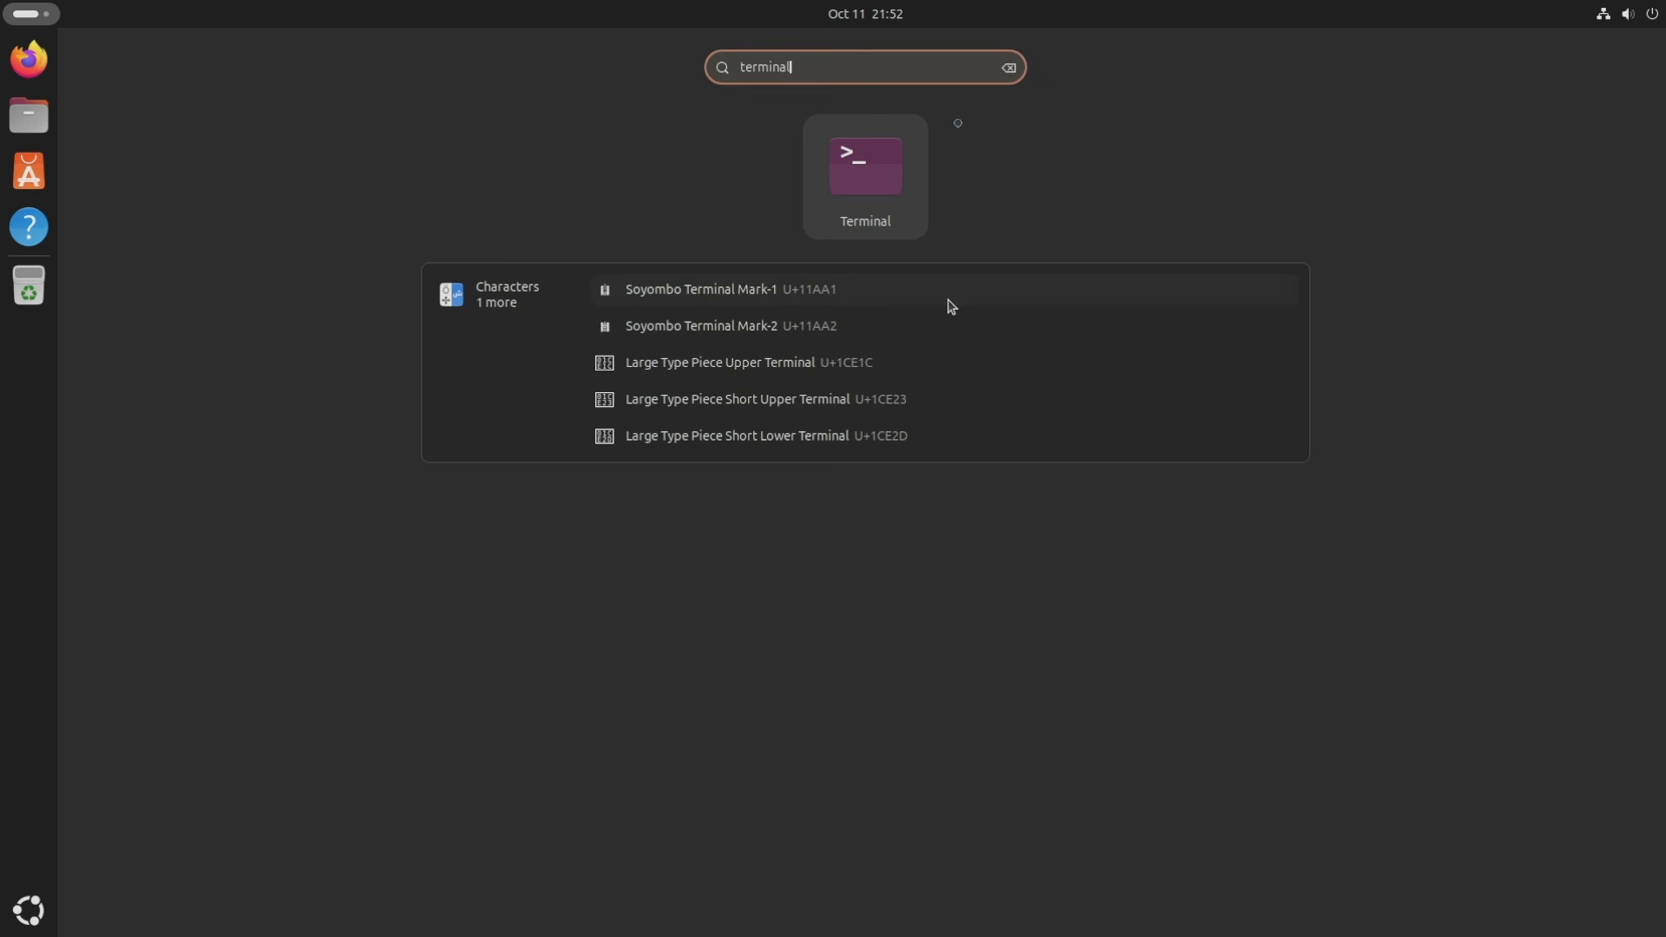
pyautogui.click(1008, 68)
pyautogui.click(957, 367)
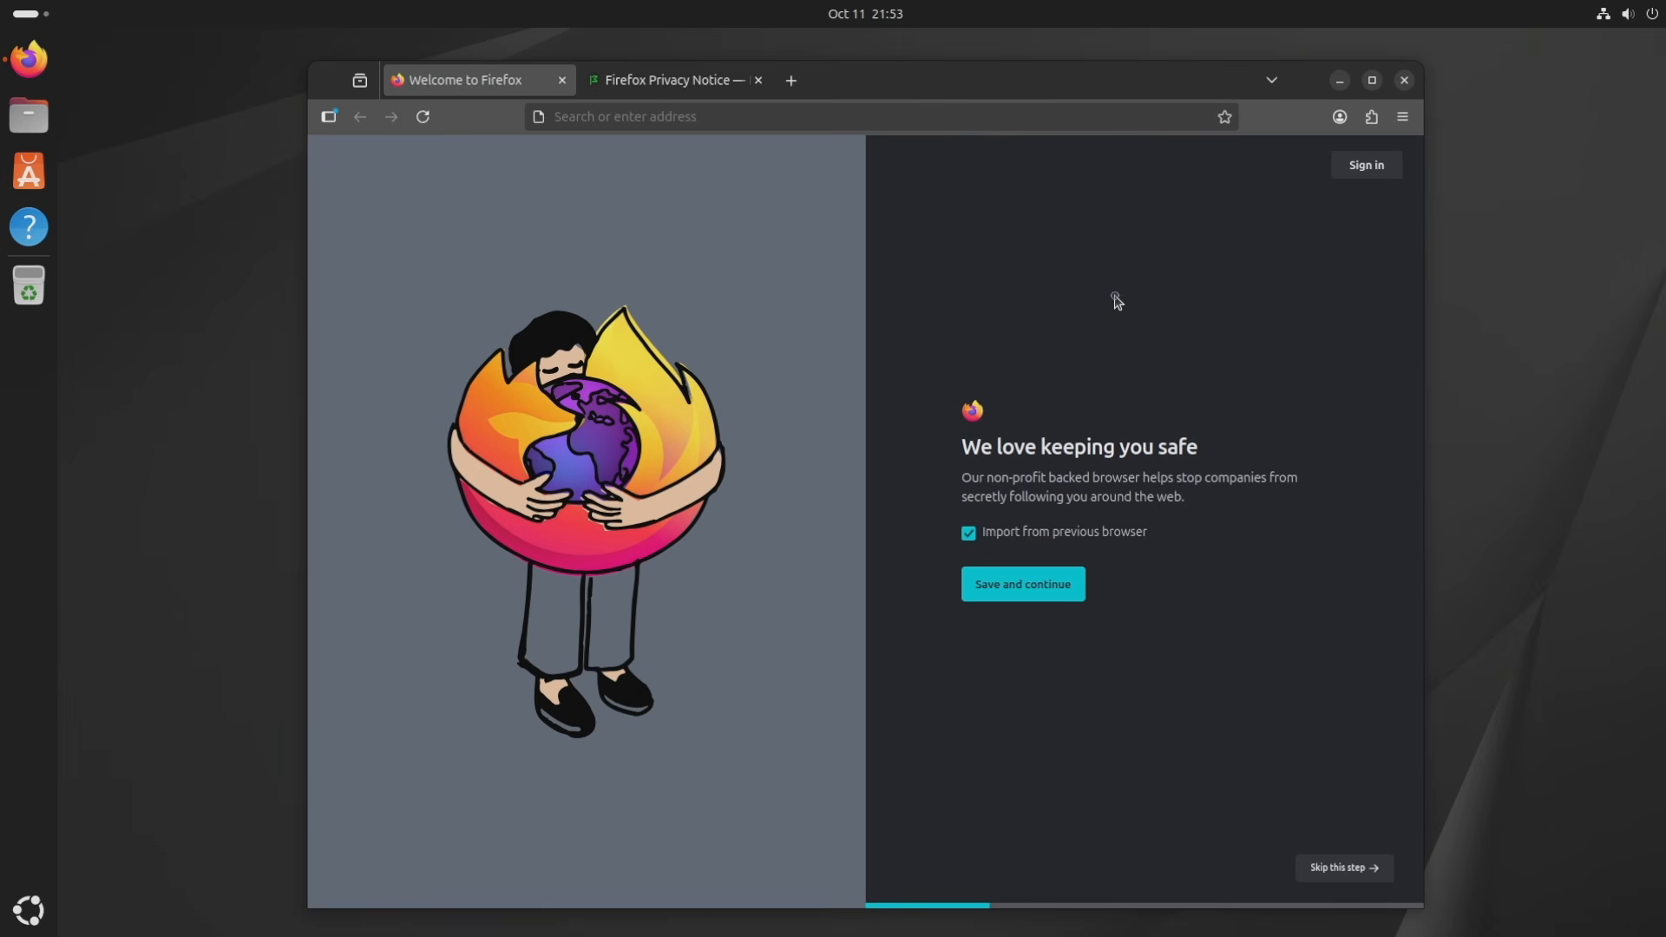
# Close the Firefox window to return to the dark desktop.
pyautogui.click(1406, 80)
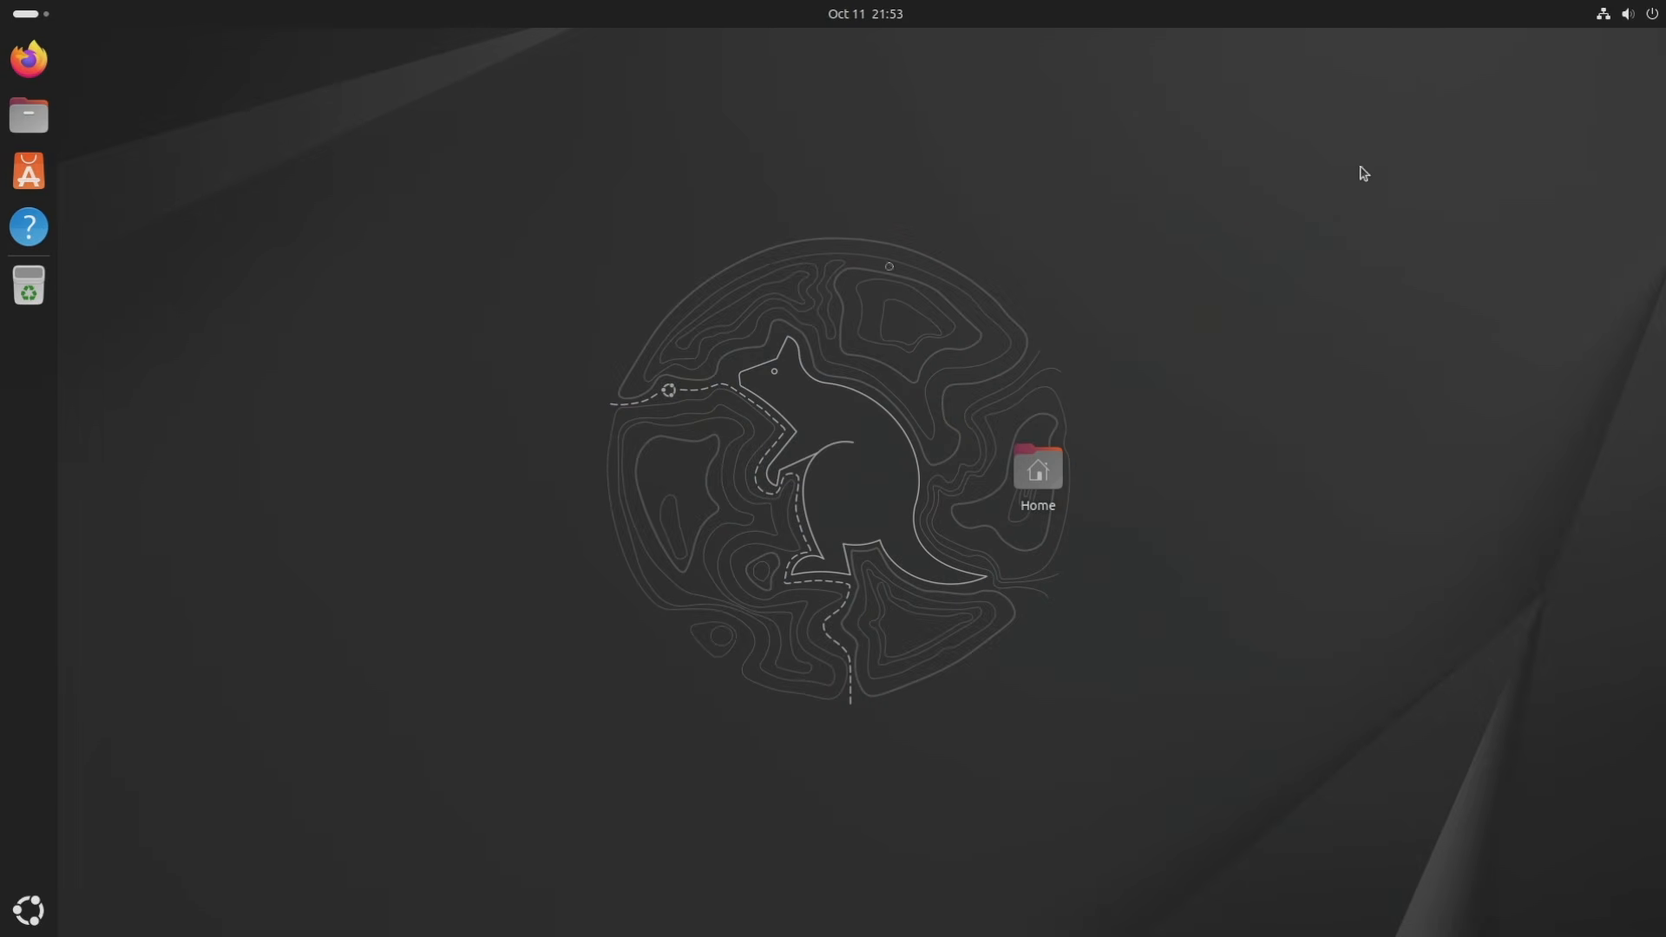
# Open Files on the Home folder and maximize its window.
pyautogui.click(27, 125)
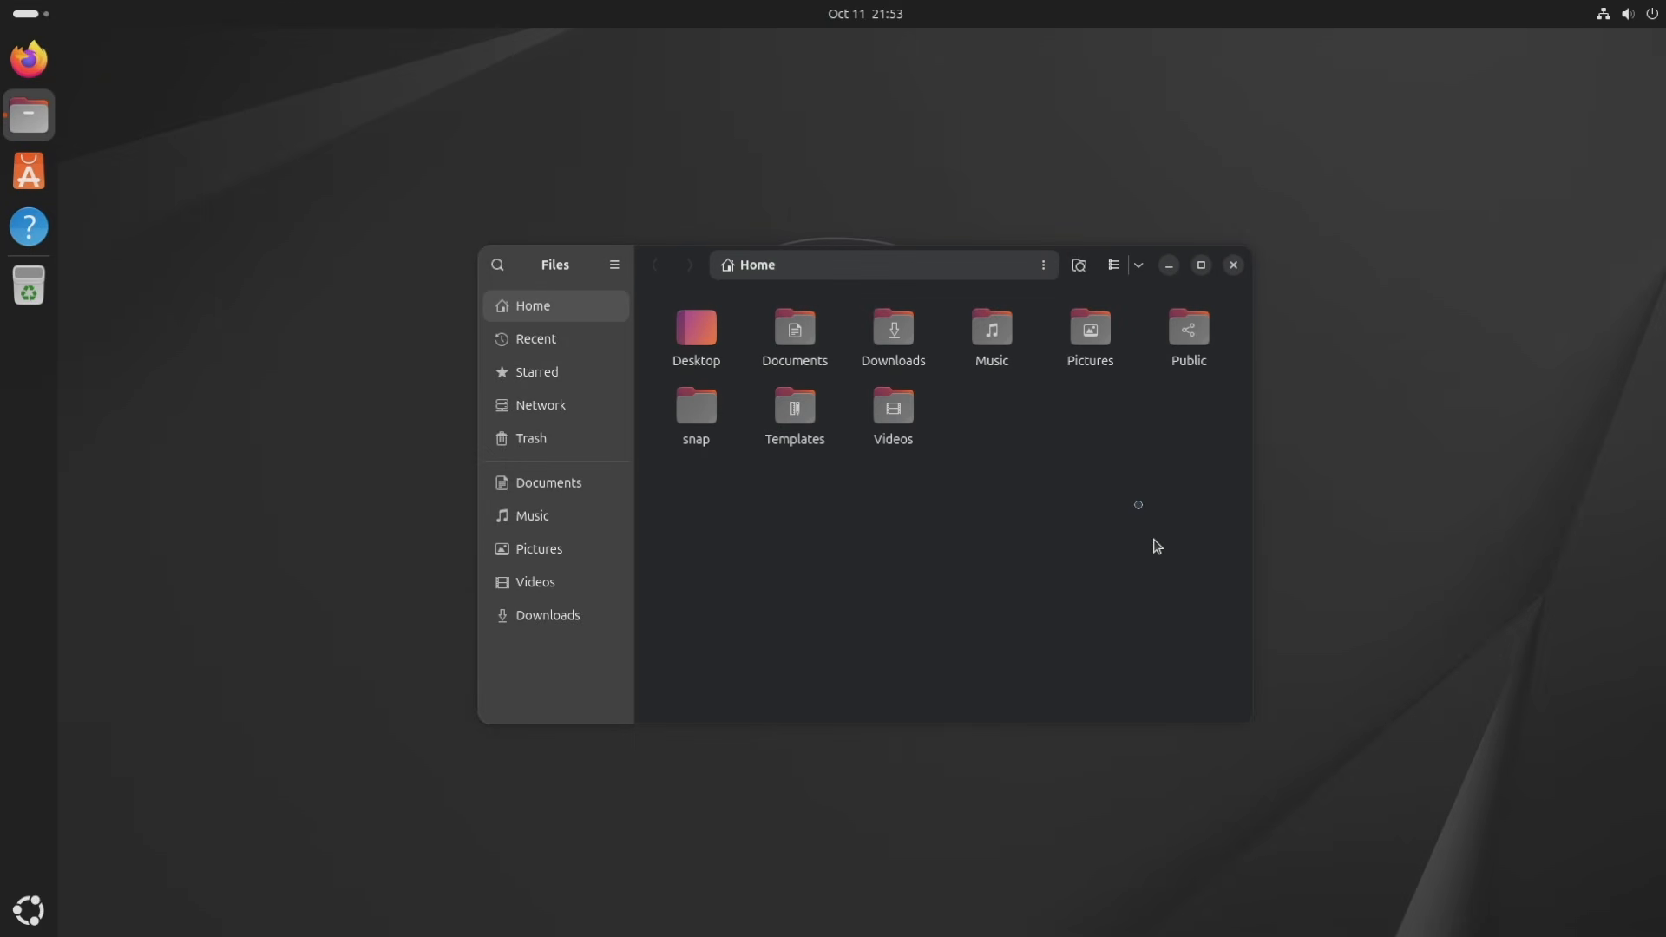
pyautogui.click(1201, 265)
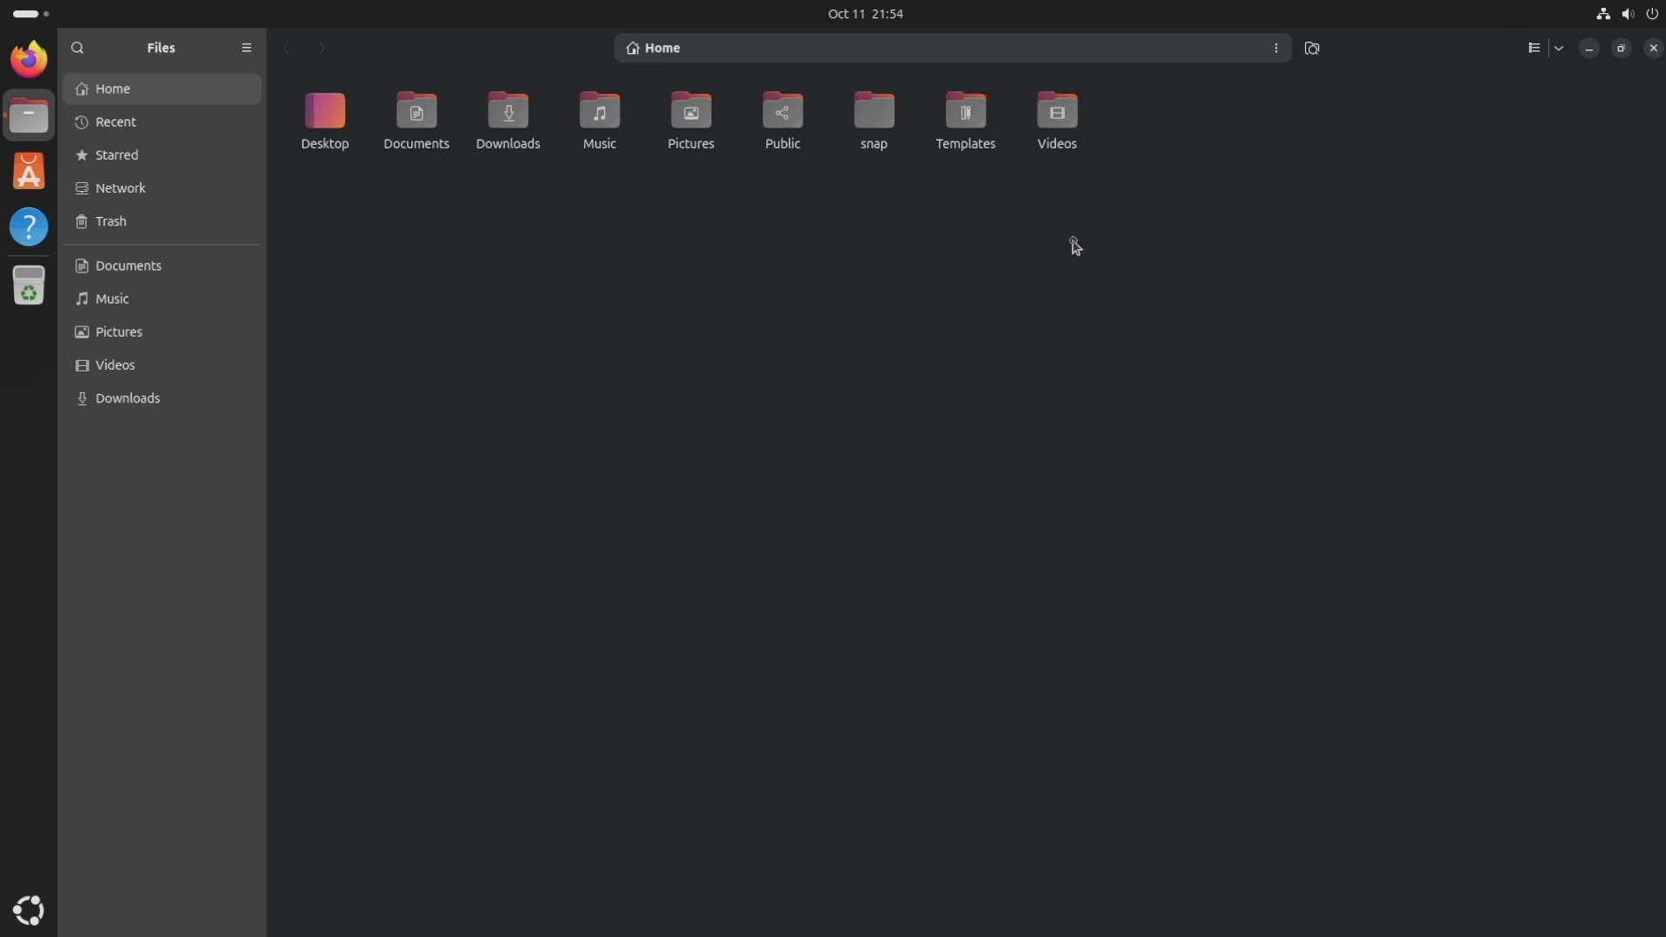
# View the Recent, Starred, Network and Trash locations in Files.
pyautogui.click(152, 129)
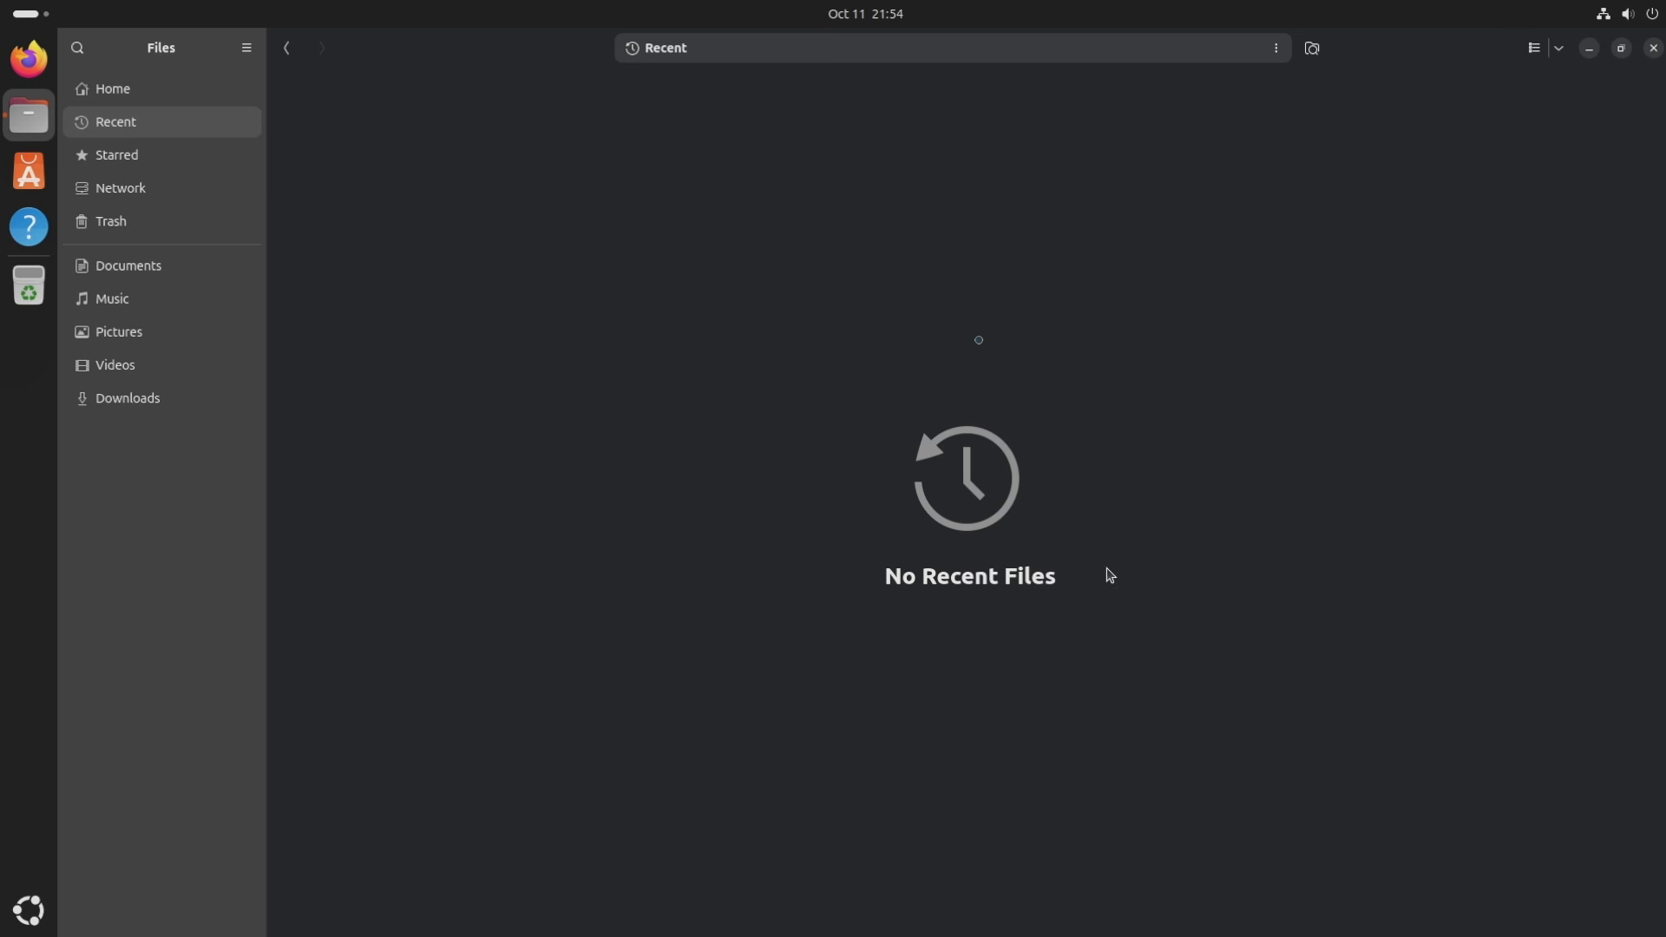
pyautogui.click(161, 158)
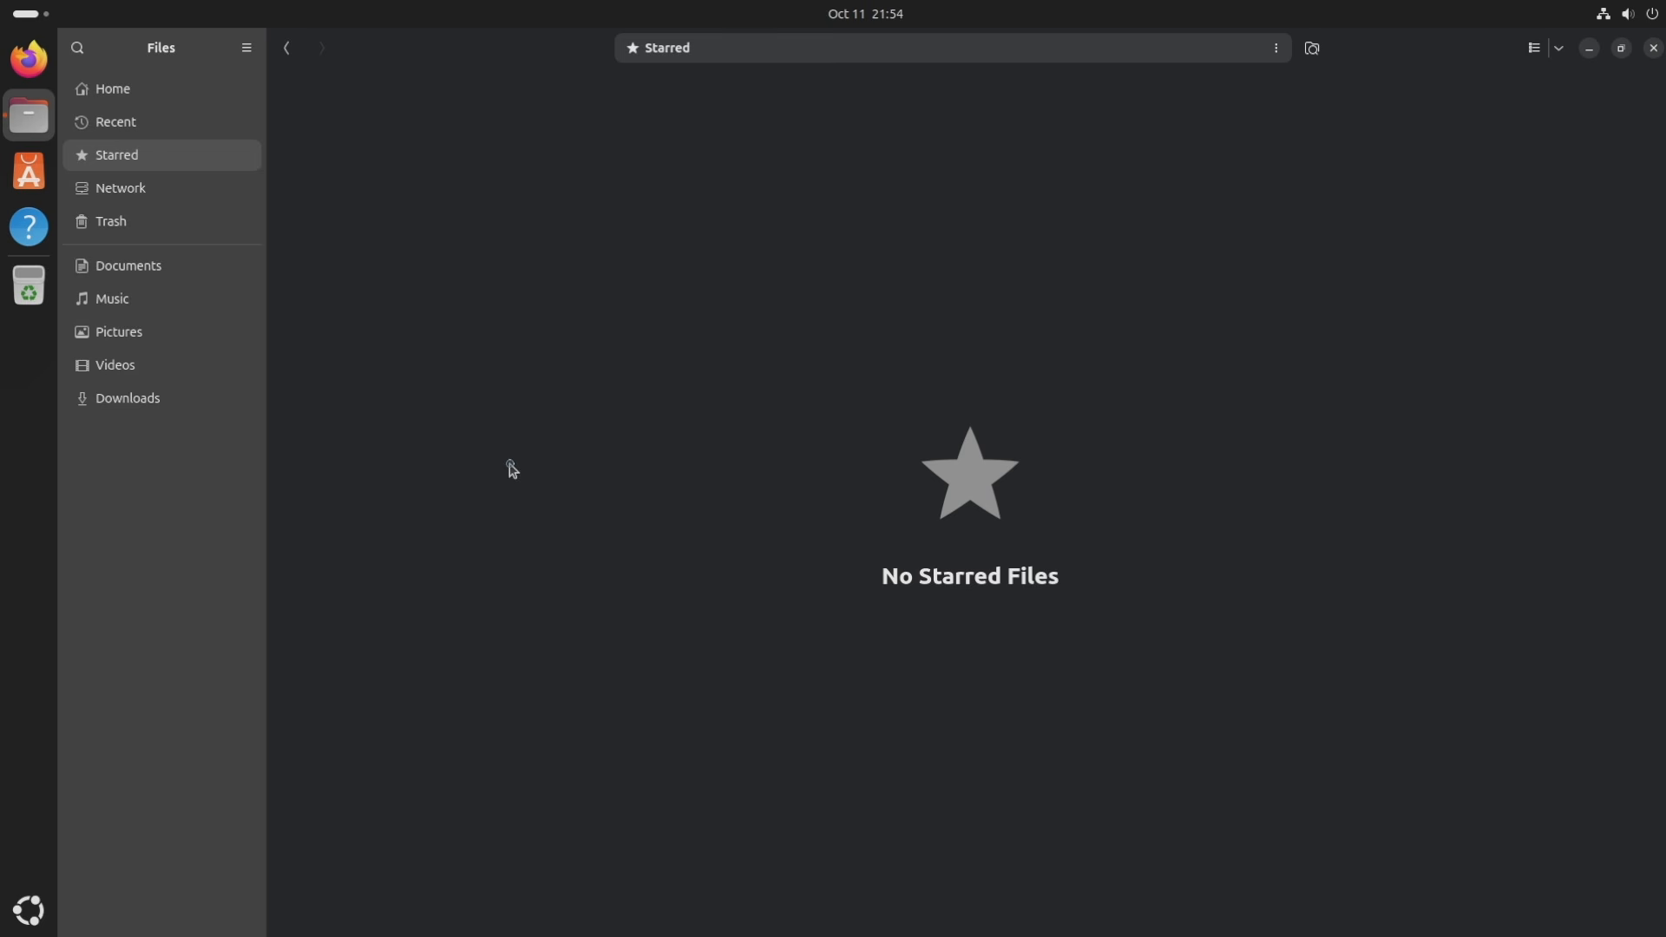
pyautogui.click(201, 195)
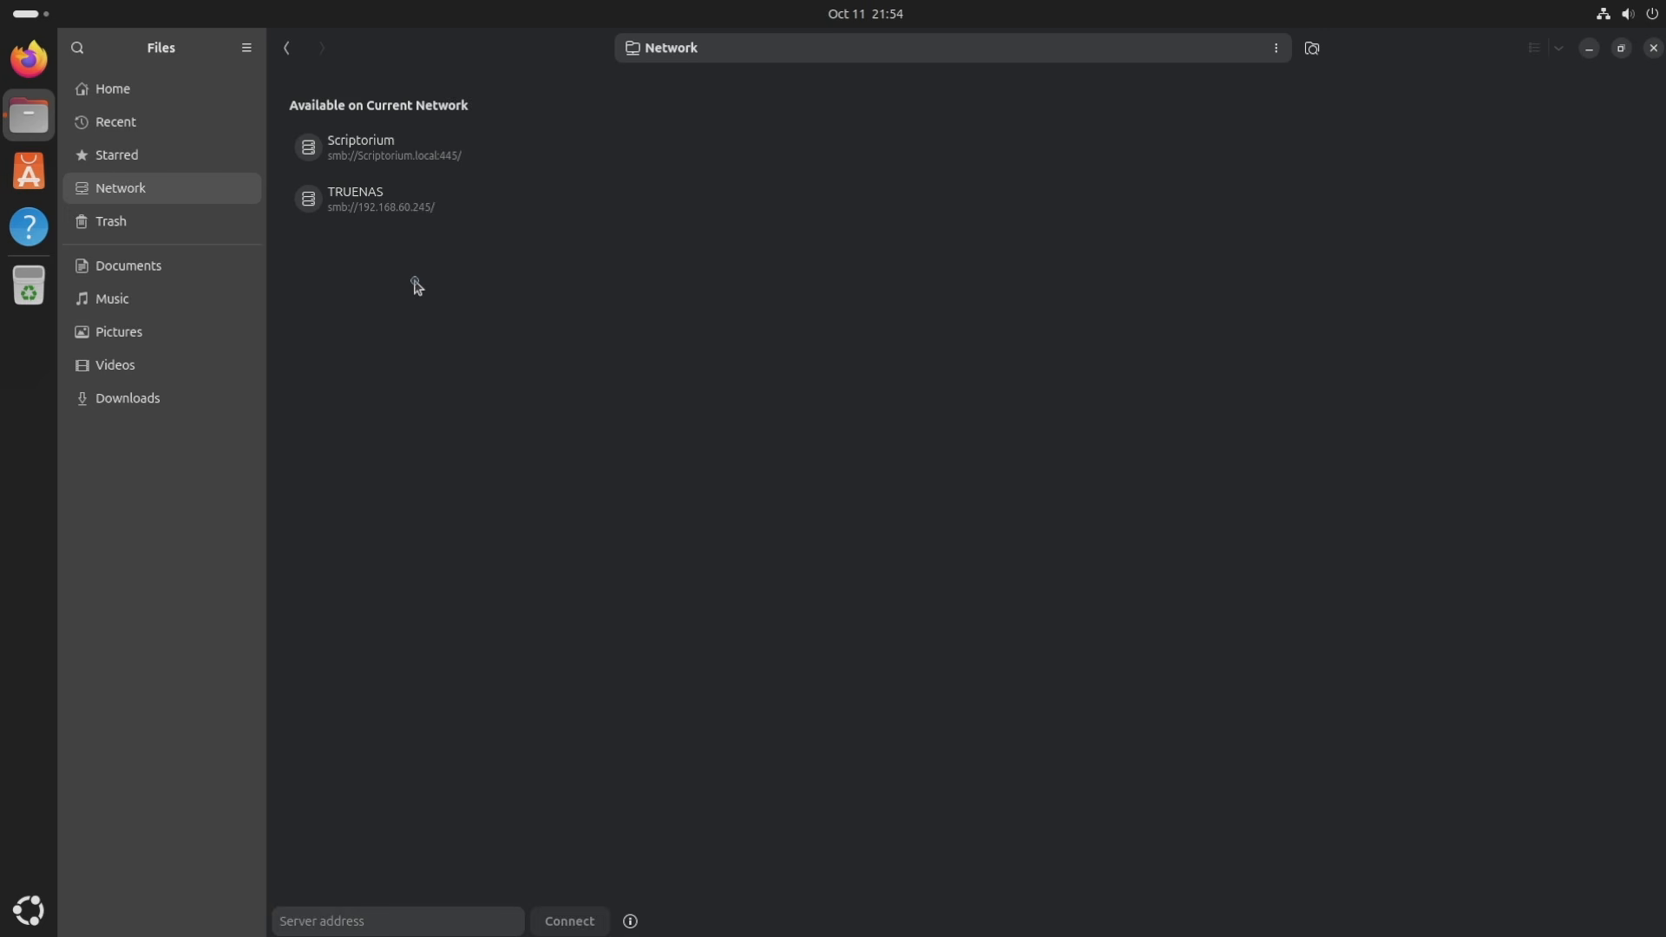
pyautogui.click(167, 222)
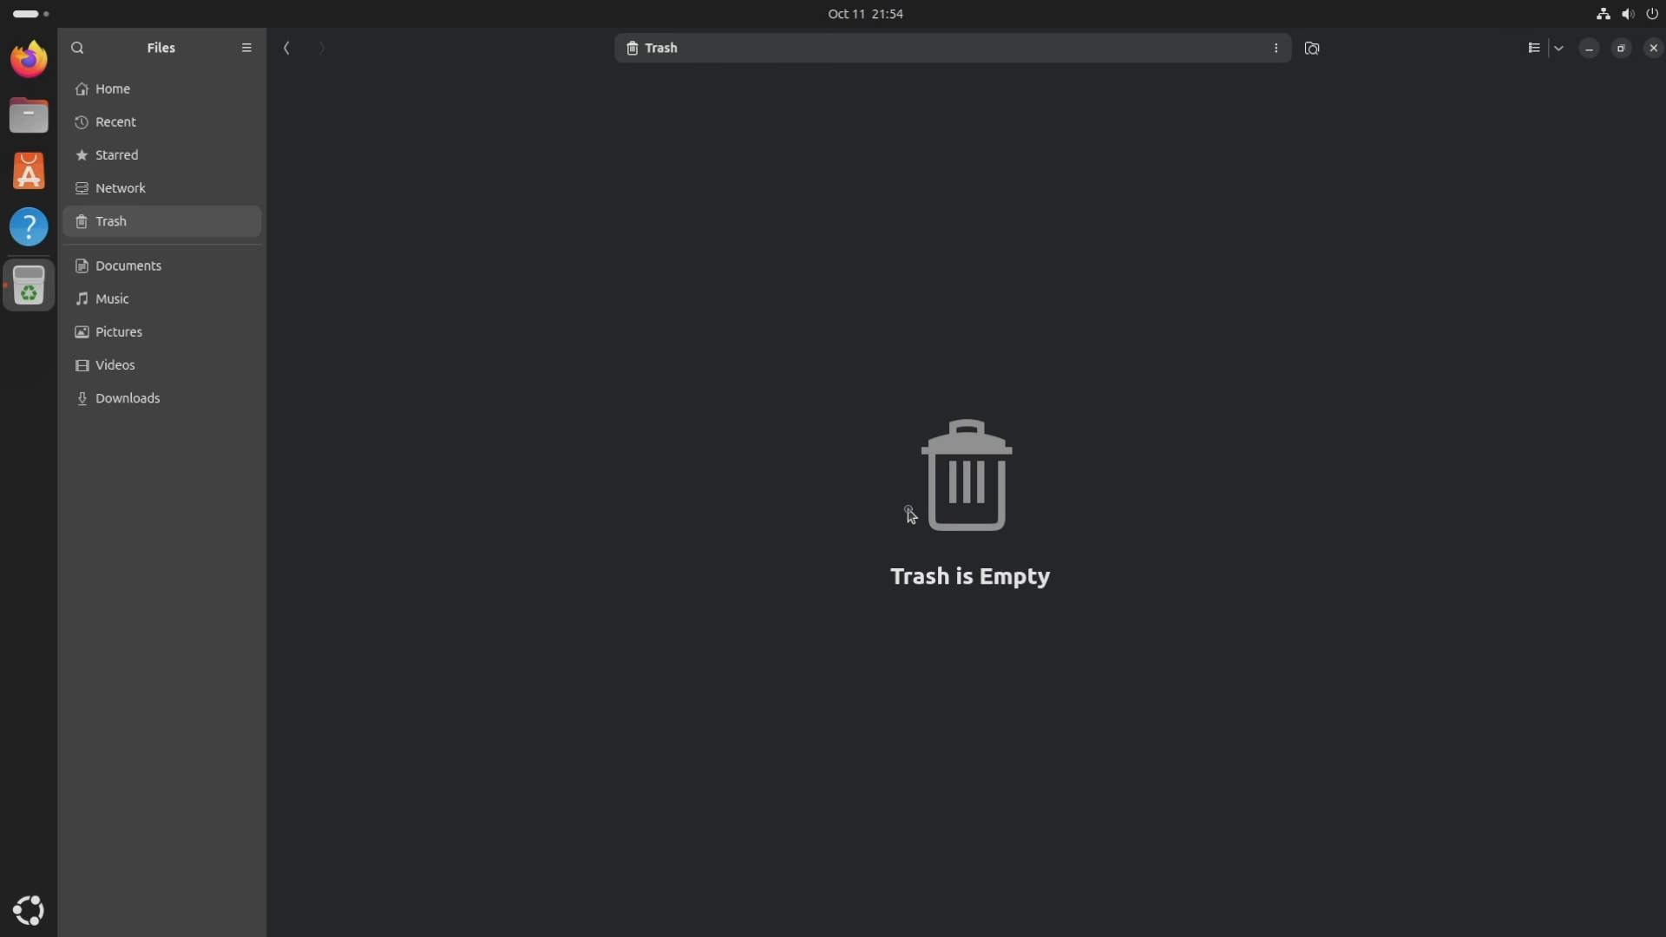
# Browse Documents, Music, Pictures, Videos and Downloads, then close Files.
pyautogui.click(153, 287)
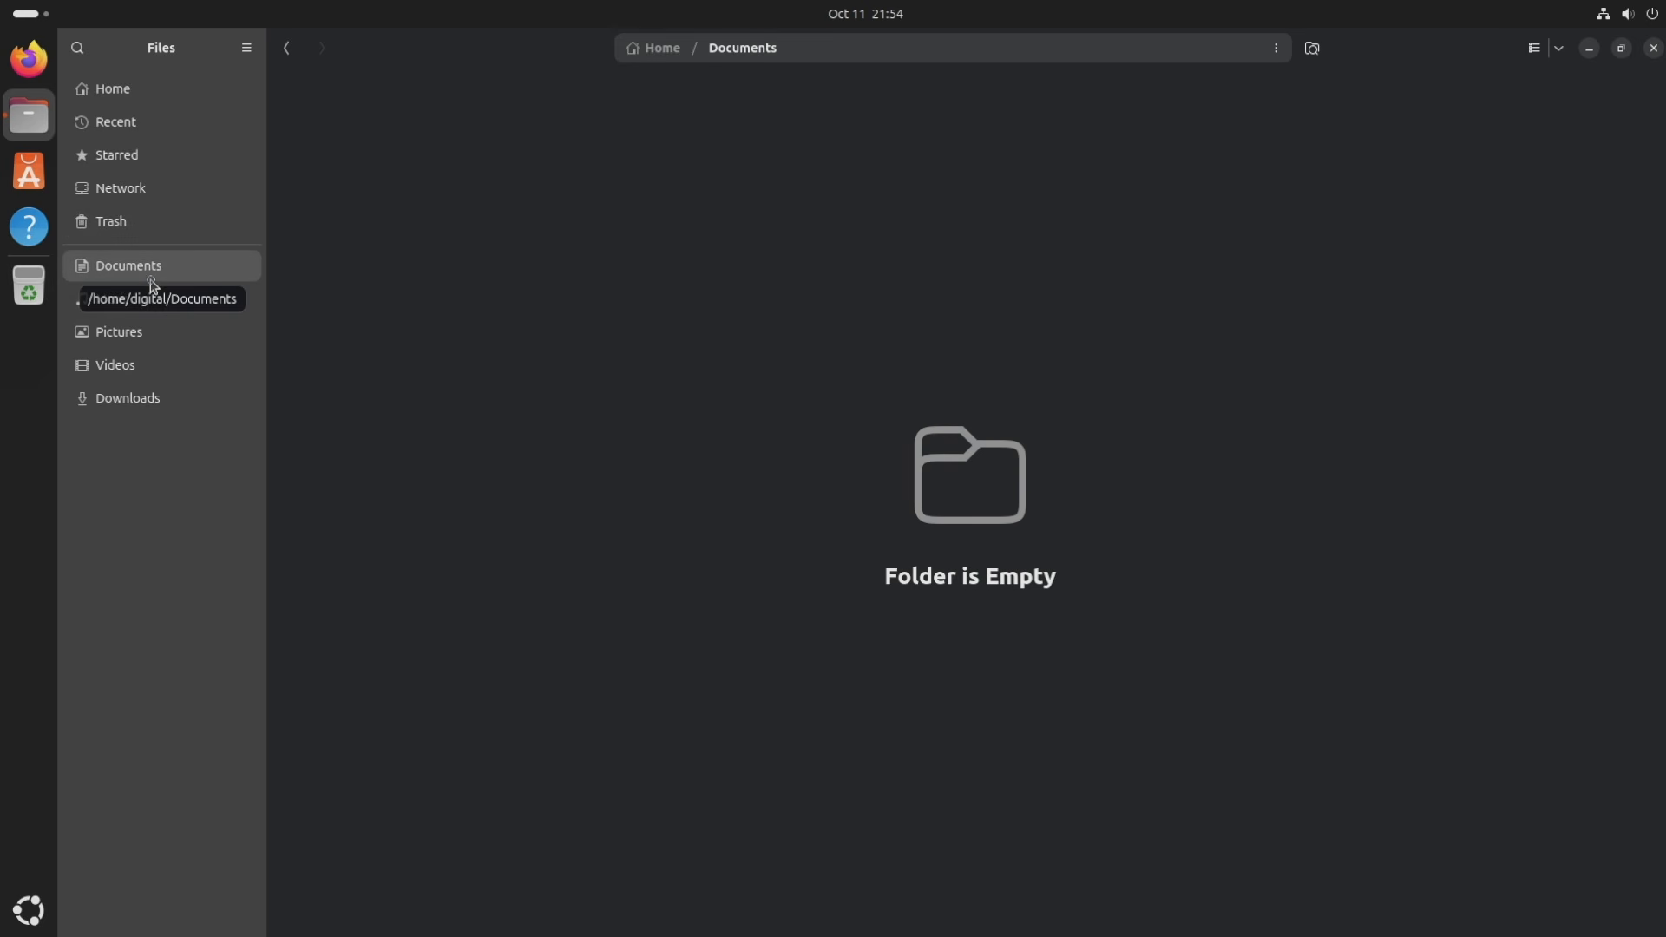
pyautogui.click(130, 303)
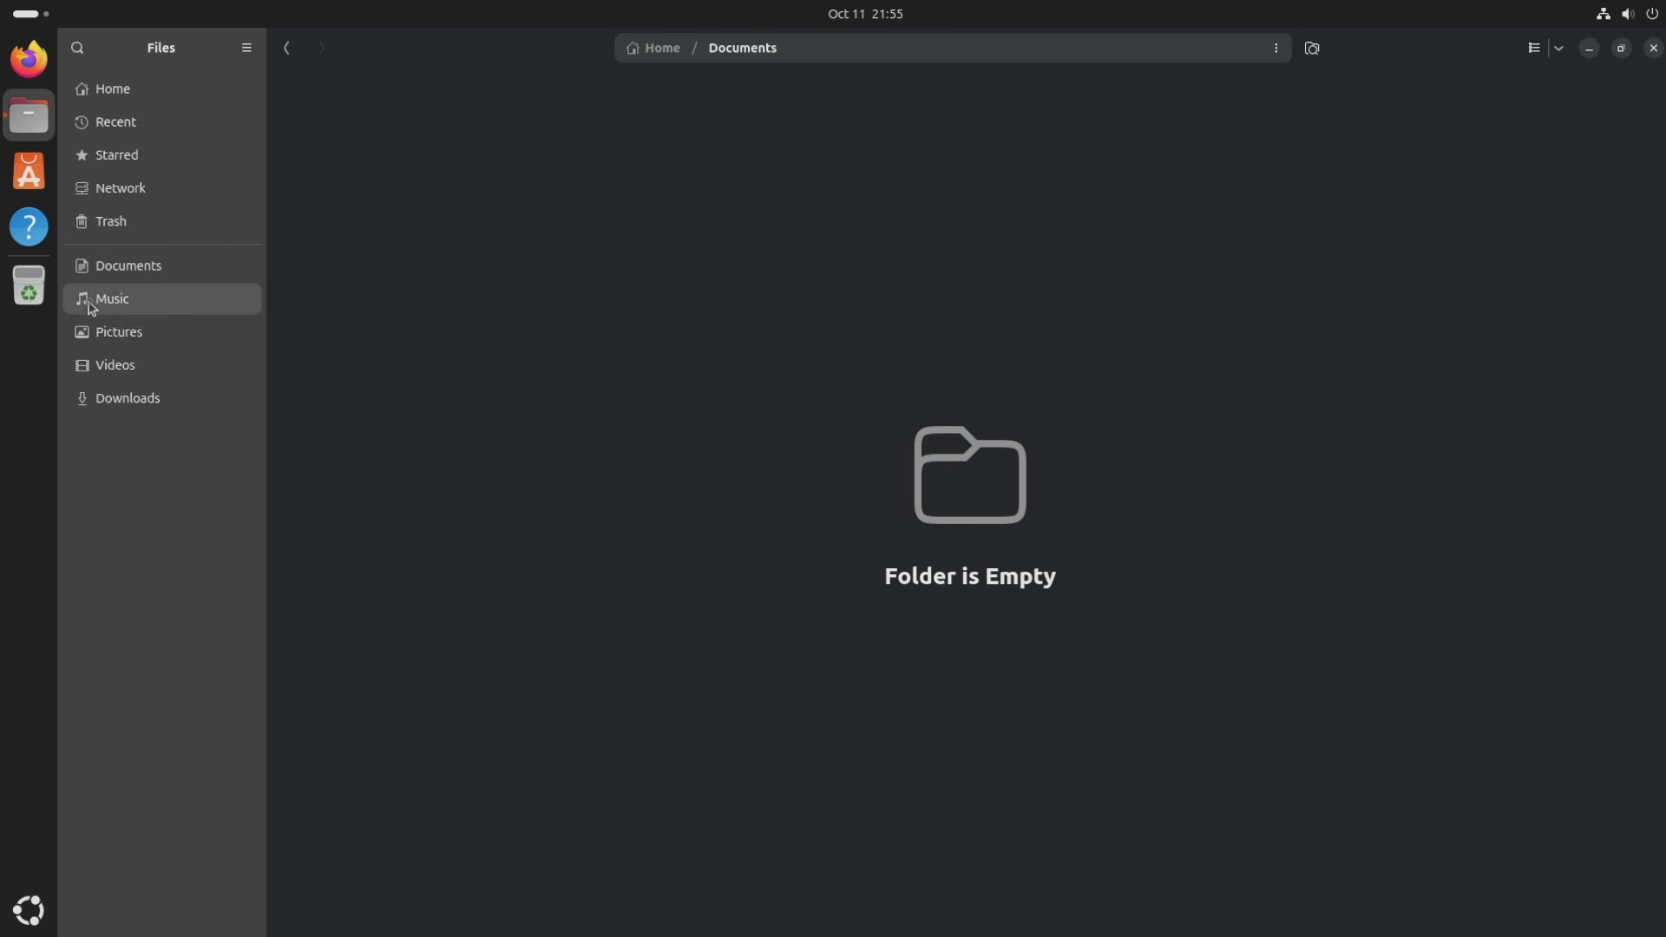
pyautogui.click(121, 336)
pyautogui.click(125, 365)
pyautogui.click(168, 402)
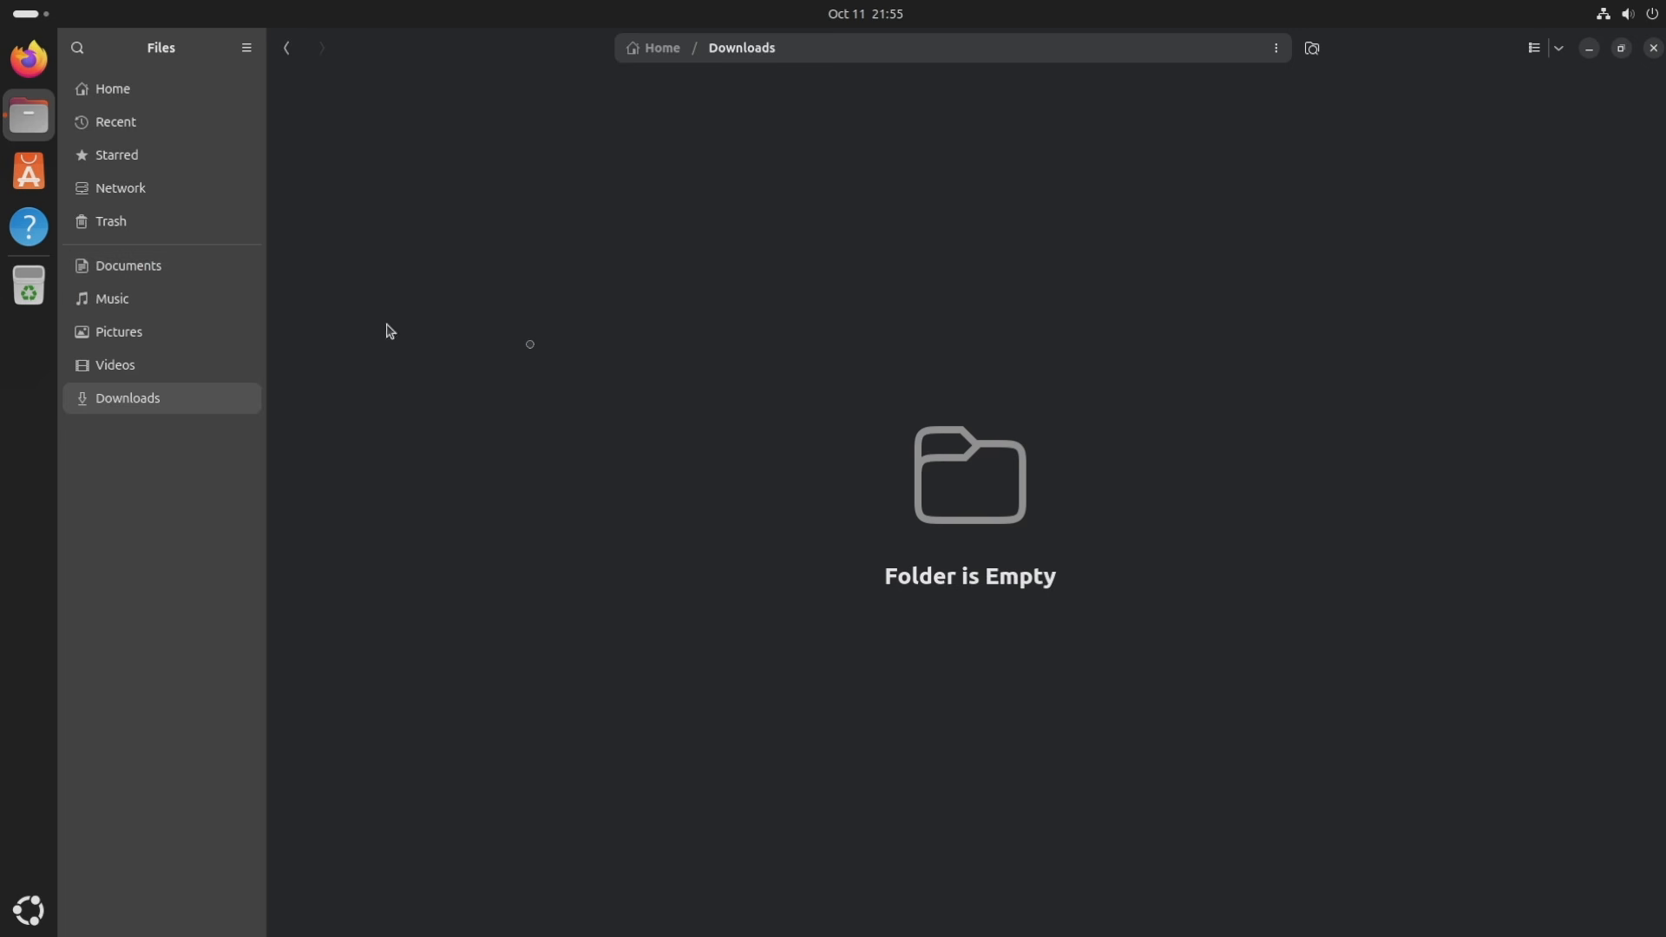
pyautogui.click(1653, 50)
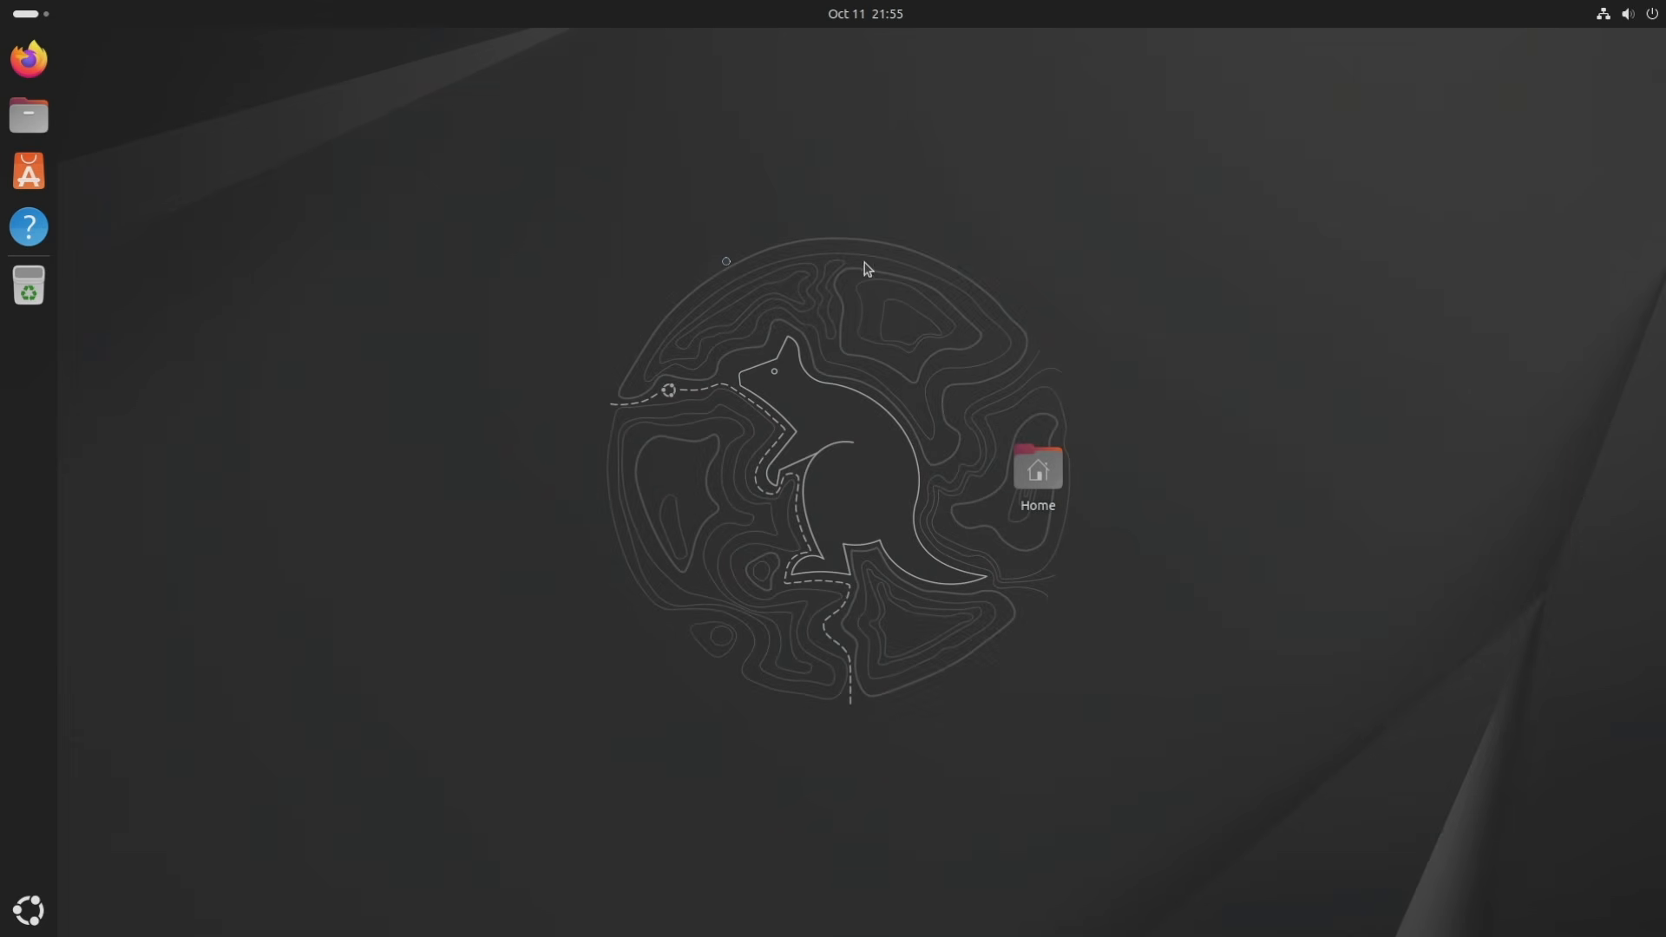
# Launch App Center from the dock, showing its Explore page of featured snaps.
pyautogui.click(31, 184)
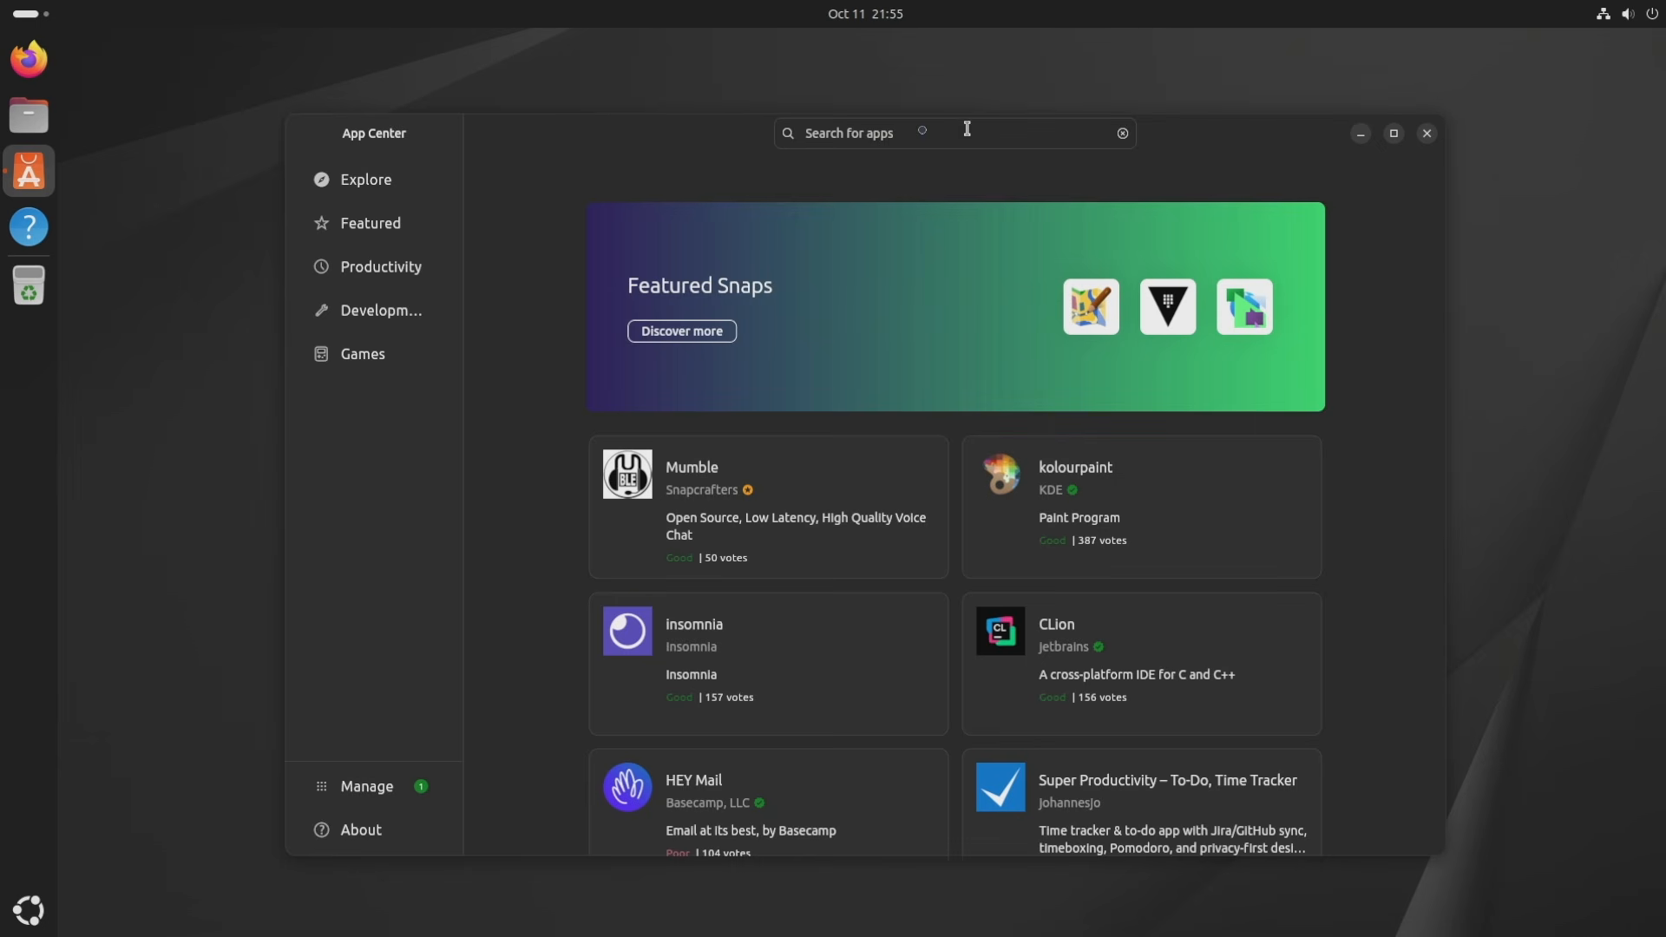
# Search App Center for 'steam' and show the full results list.
pyautogui.click(918, 130)
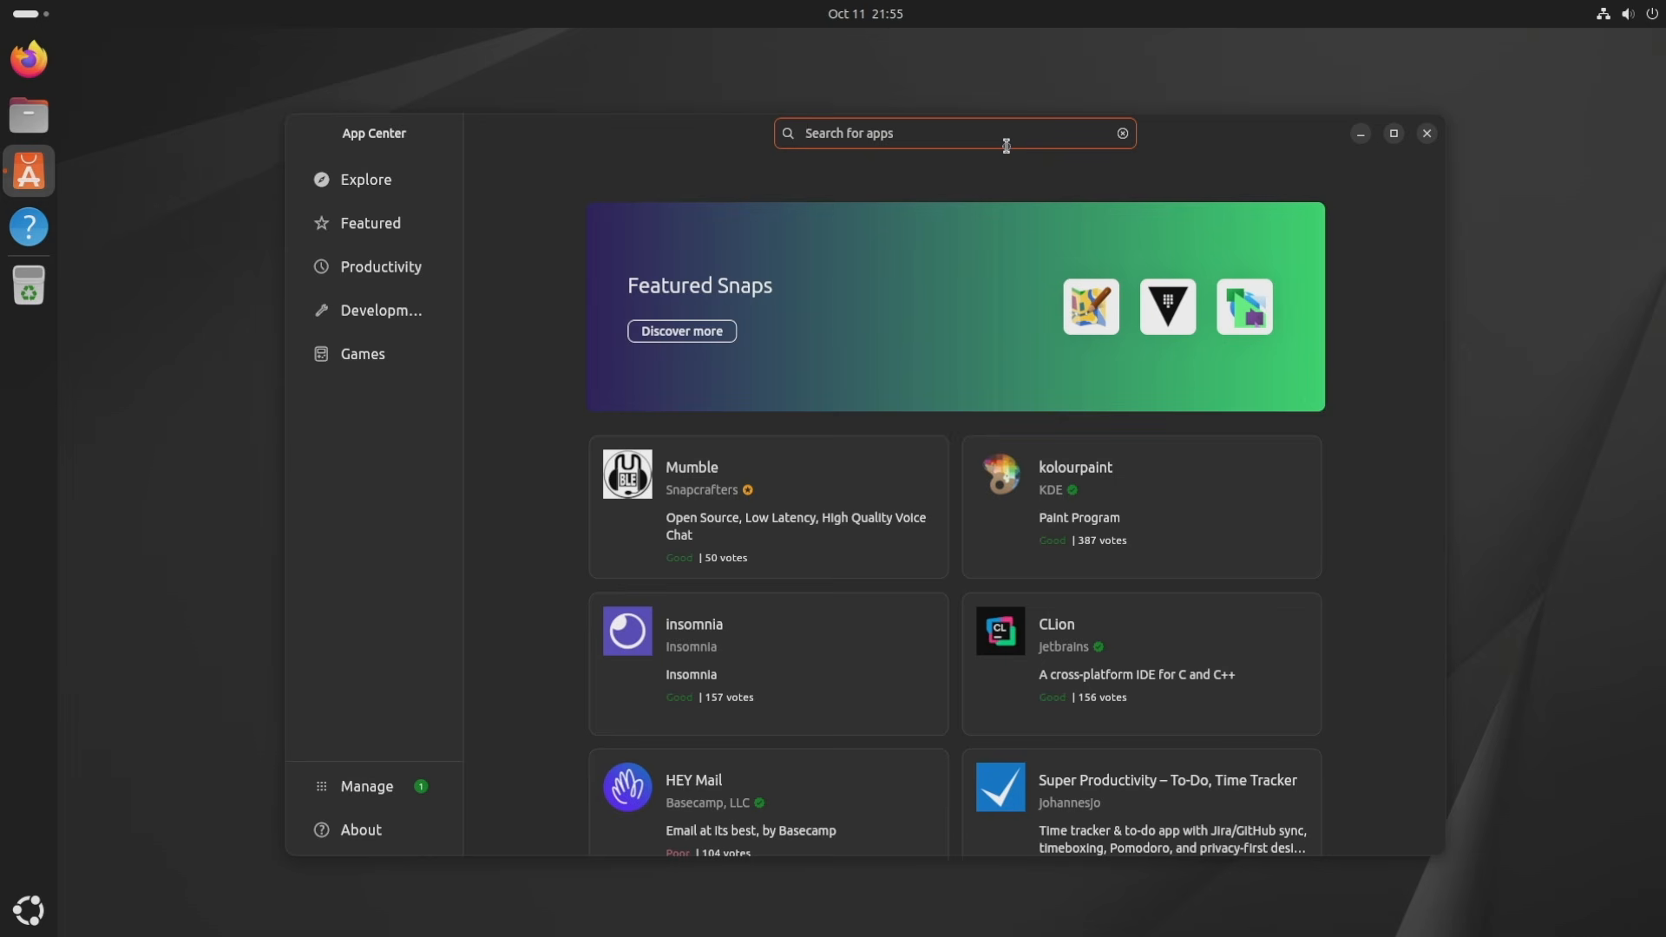
pyautogui.write('steam')
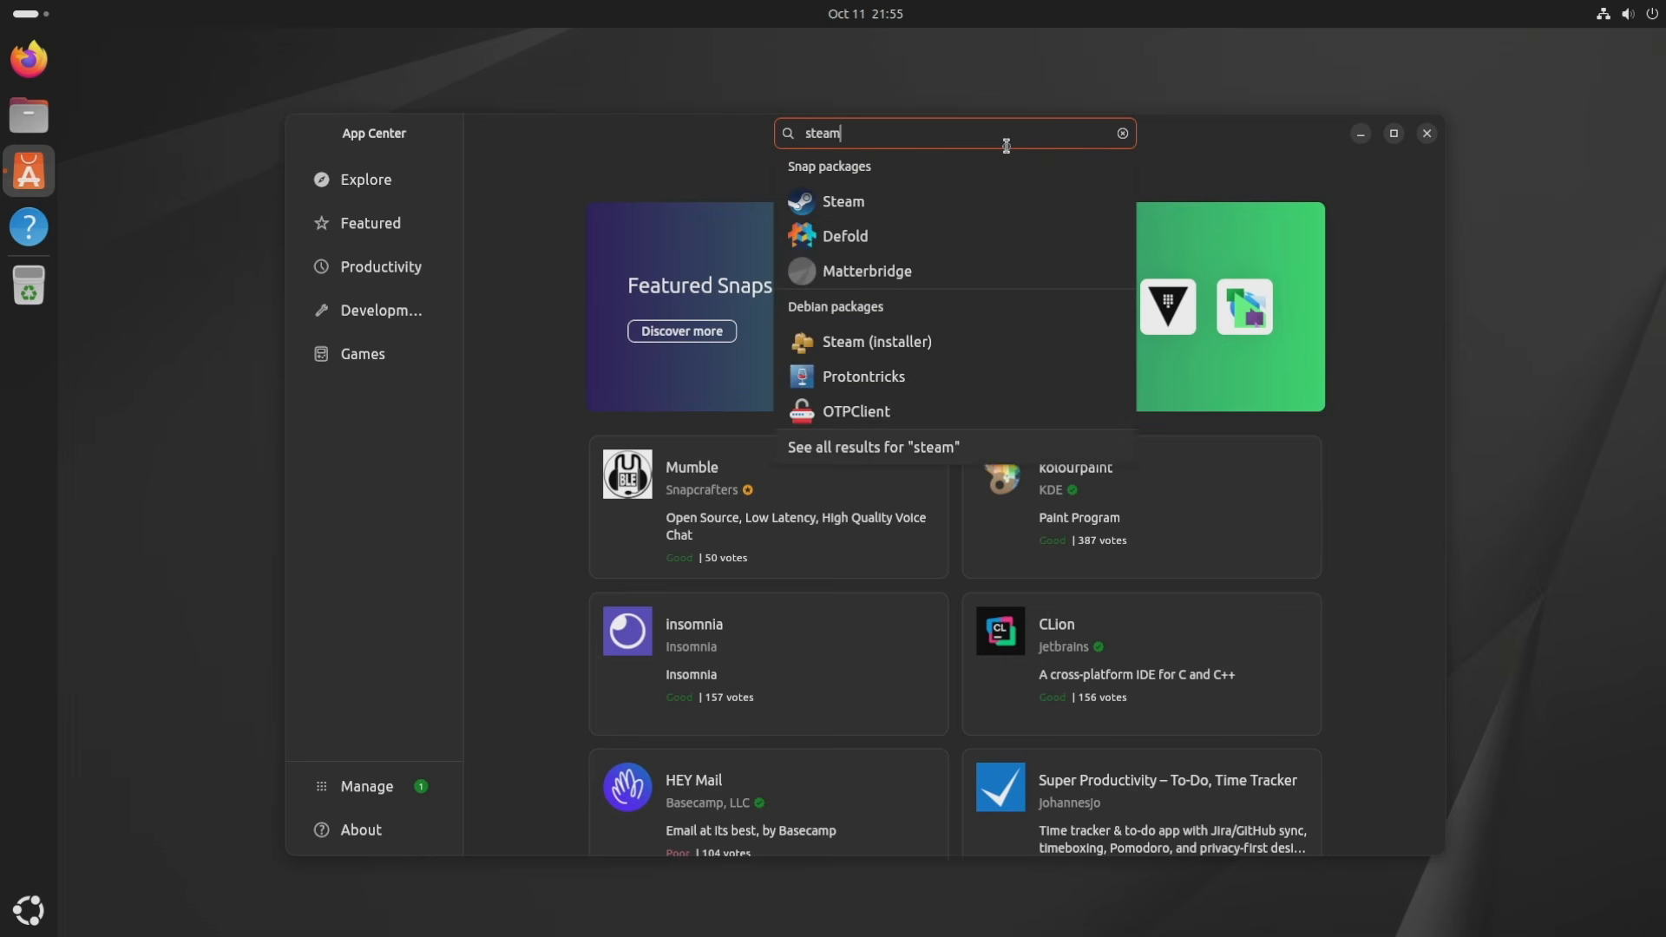
pyautogui.press('Return')
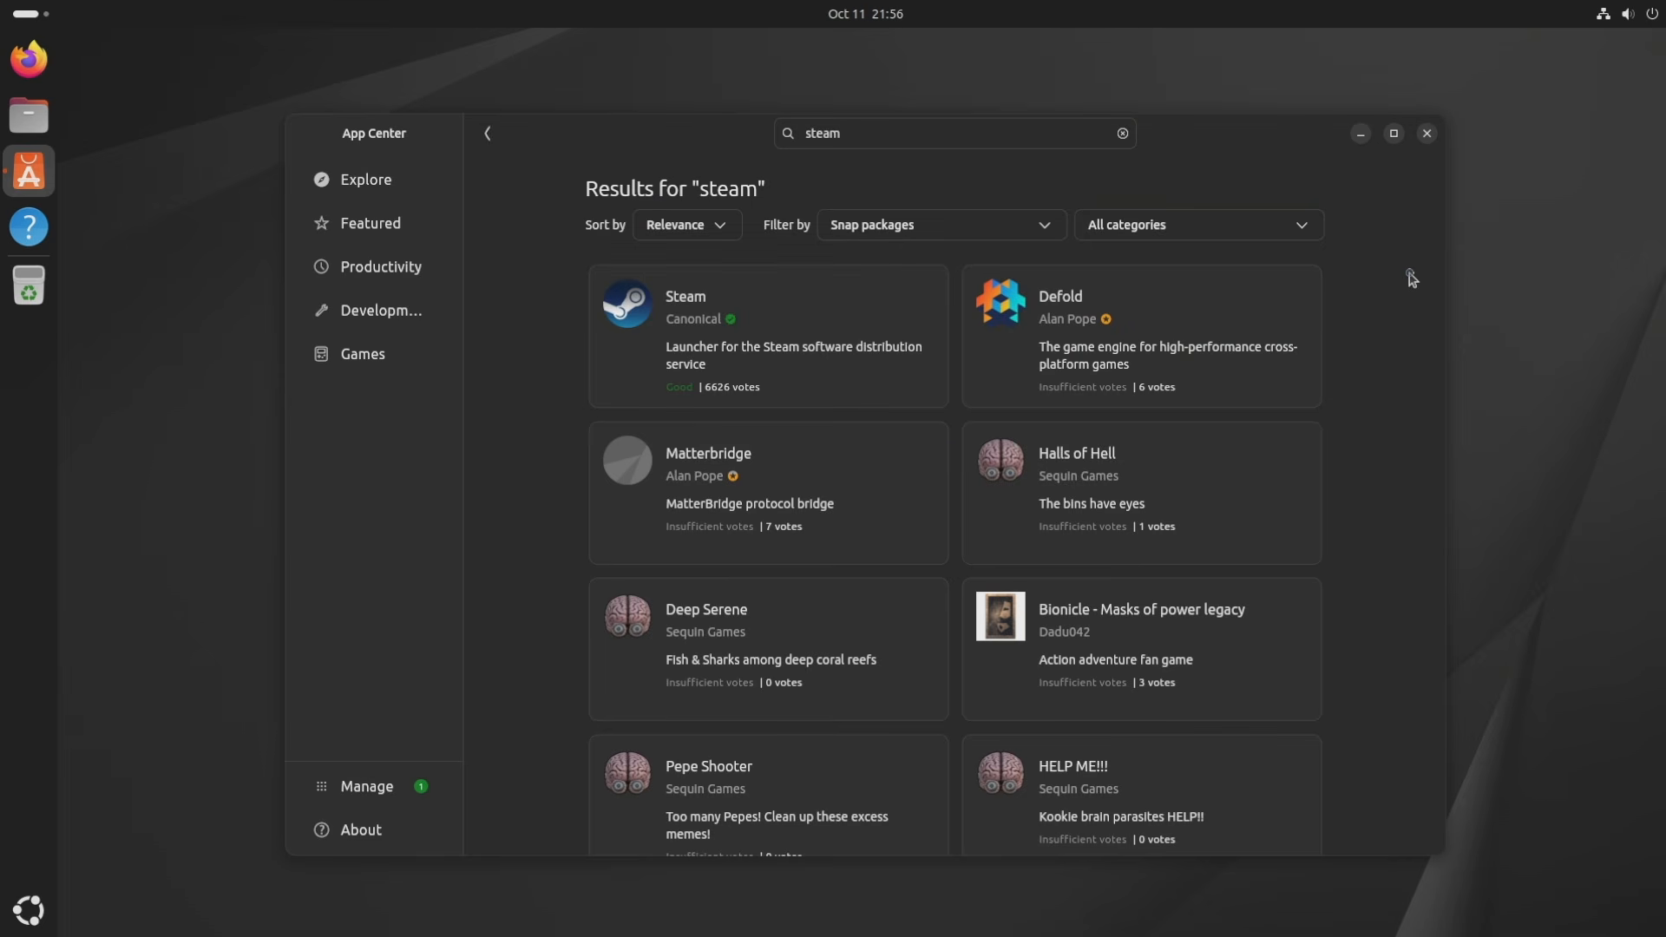
# Check for snap updates in Manage, update all, and recheck that none remain.
pyautogui.click(360, 794)
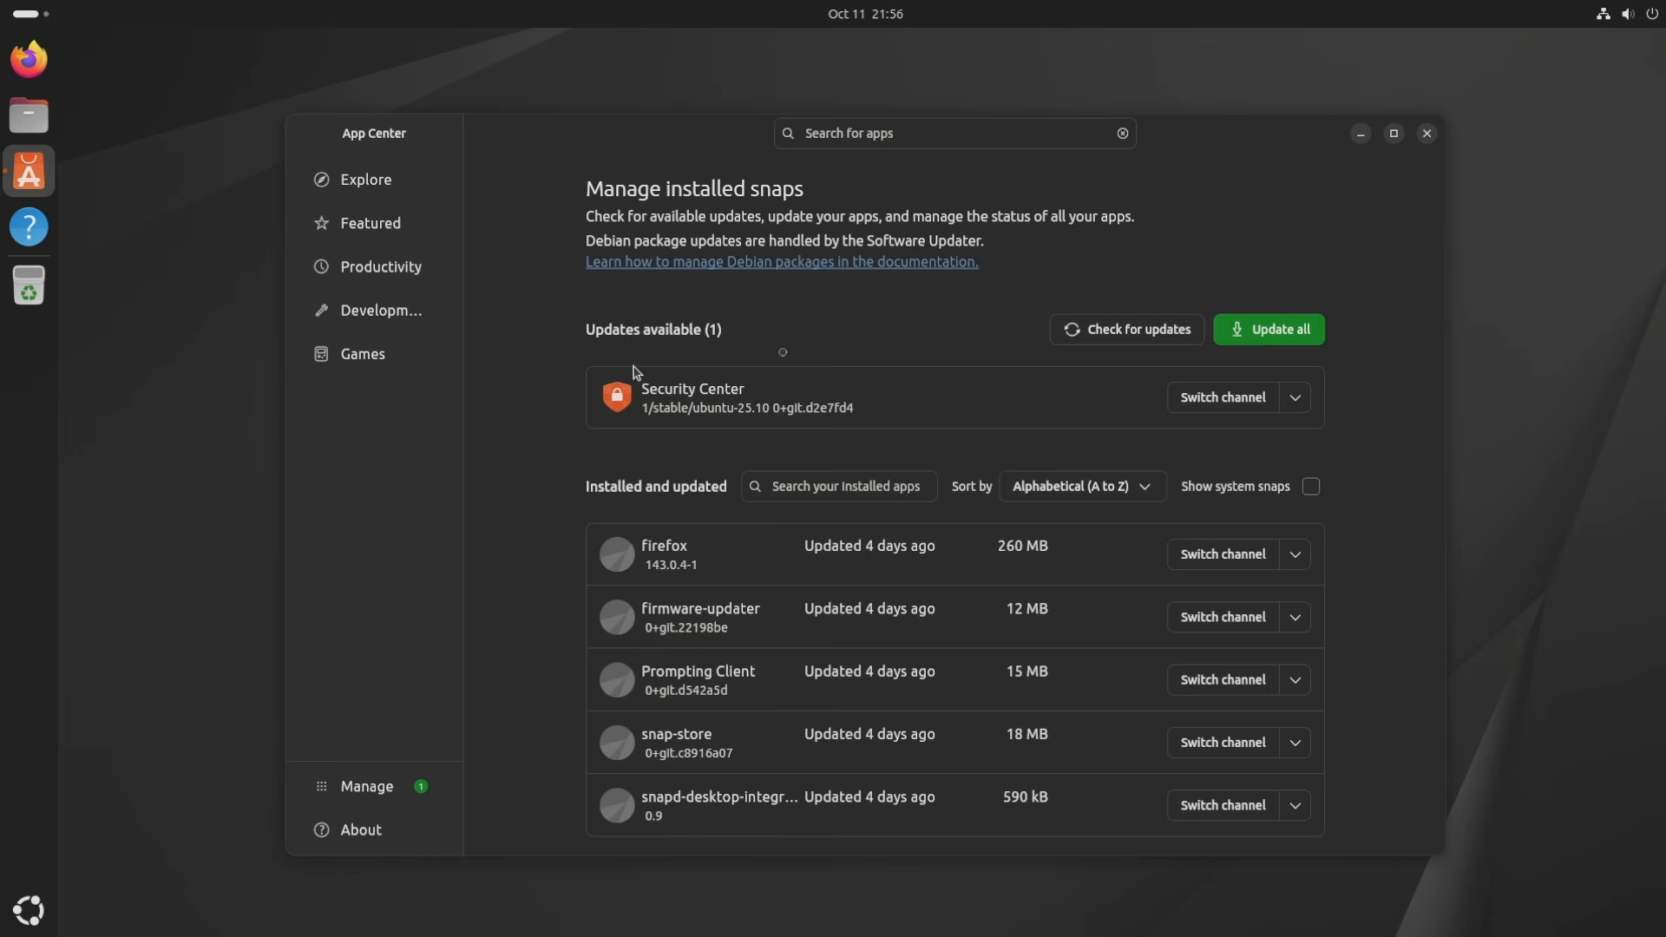
pyautogui.click(1121, 331)
pyautogui.click(1287, 333)
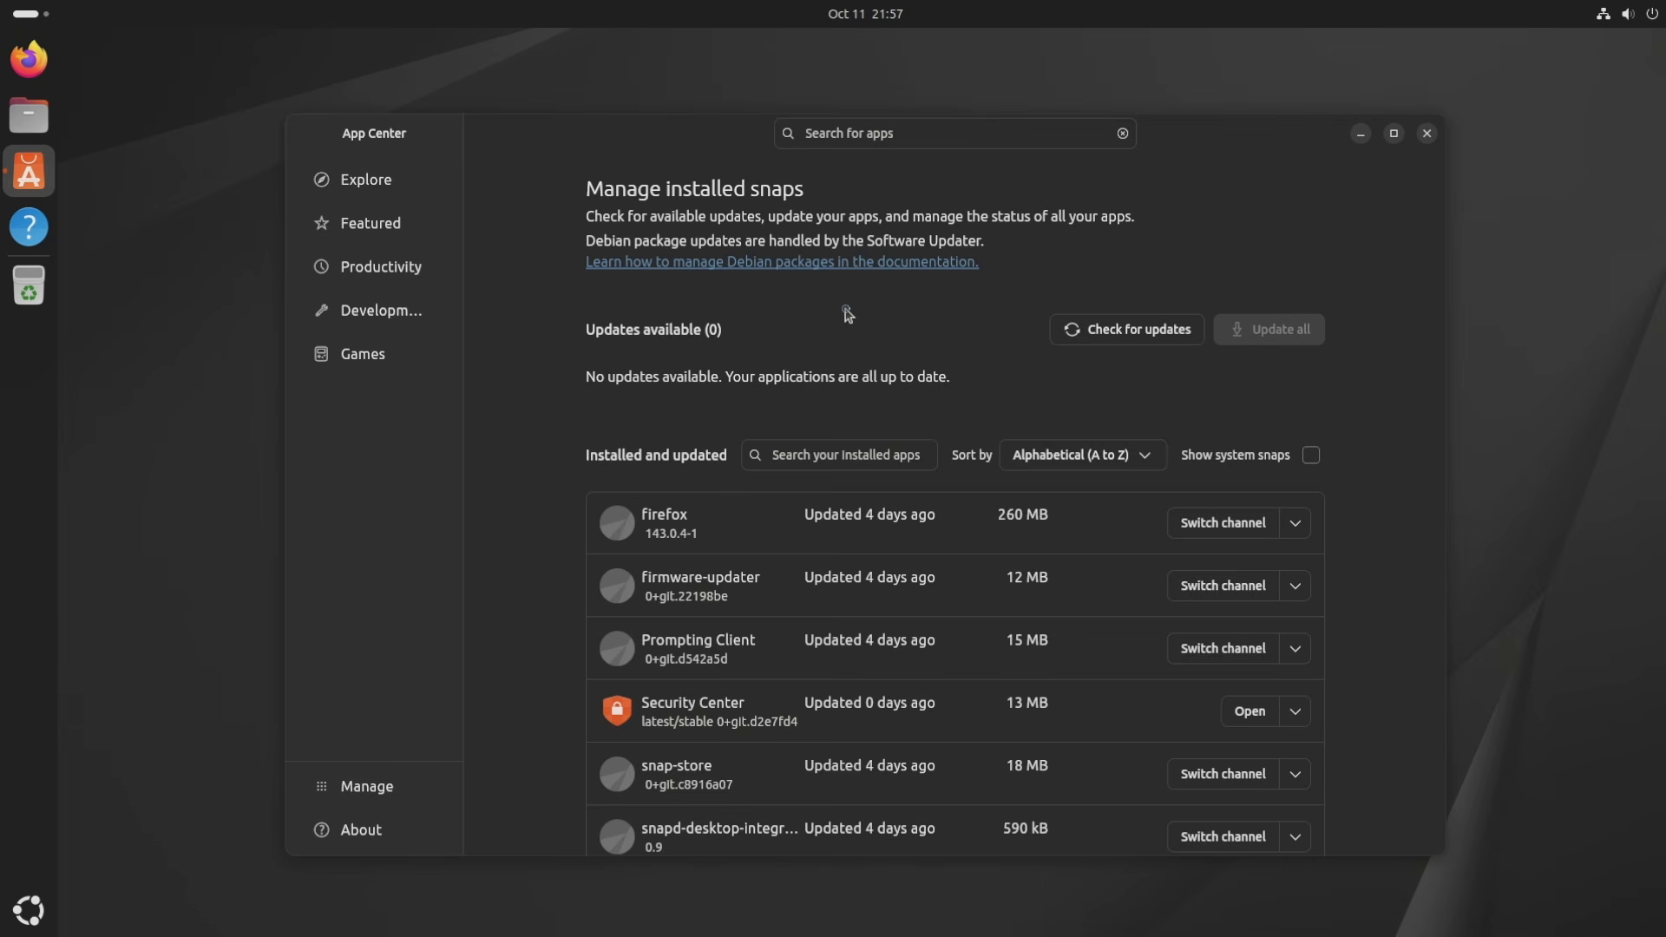
pyautogui.click(1161, 330)
# Browse the Explore, Featured, Productivity, Development and Games categories, then close App Center.
pyautogui.click(364, 188)
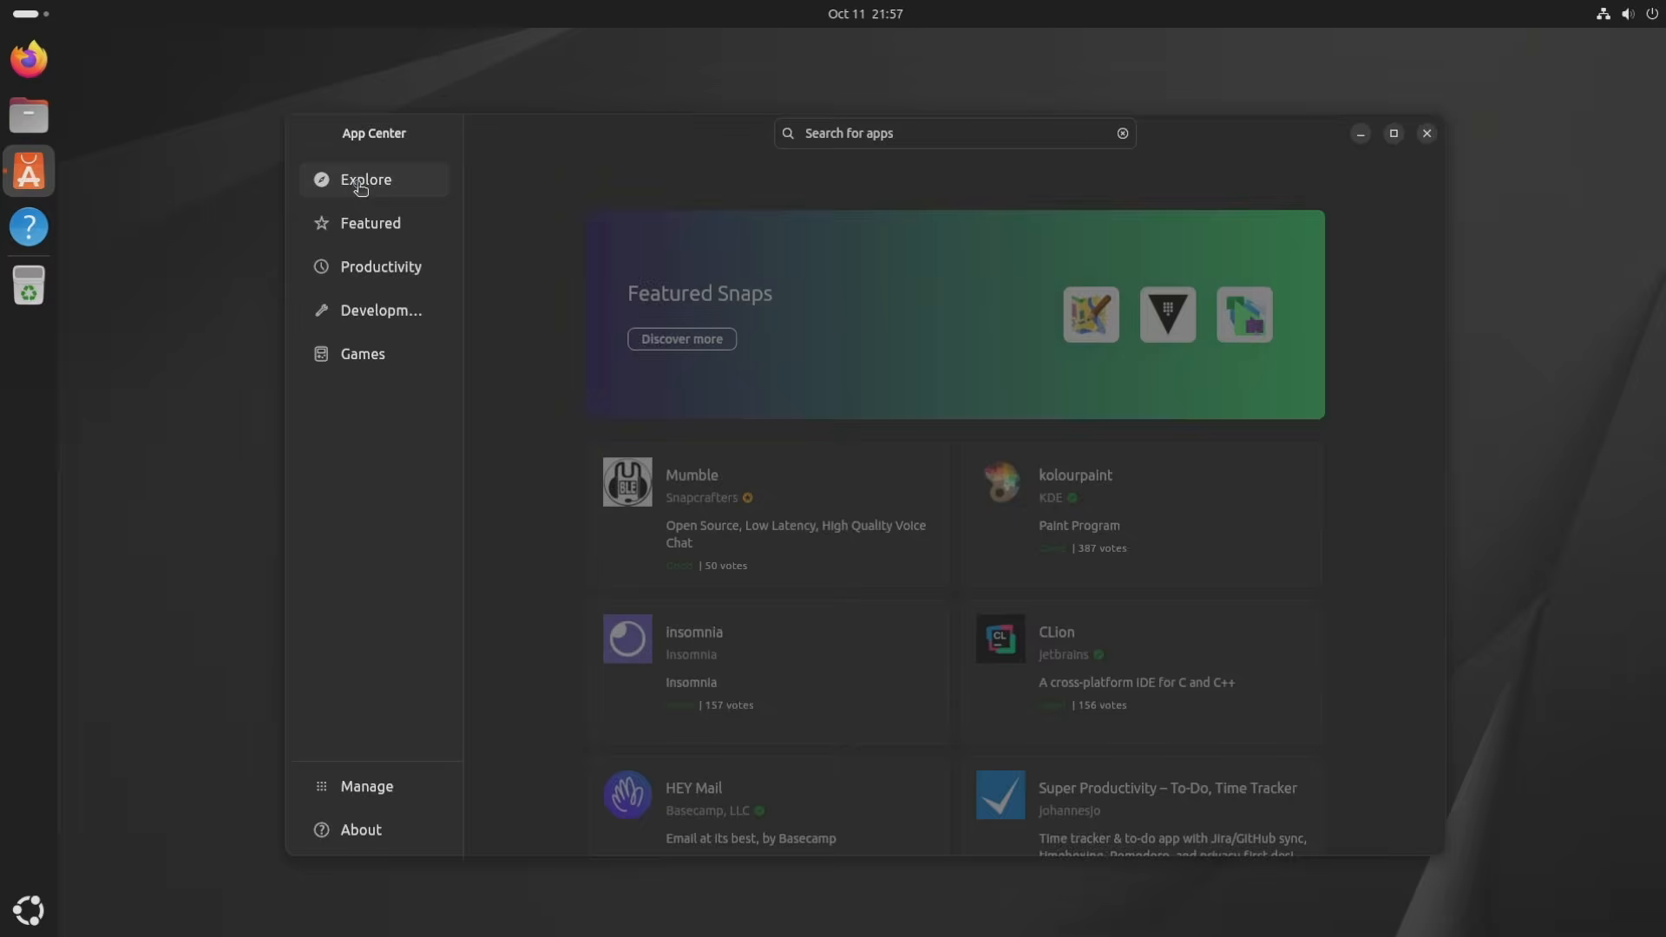
pyautogui.click(368, 226)
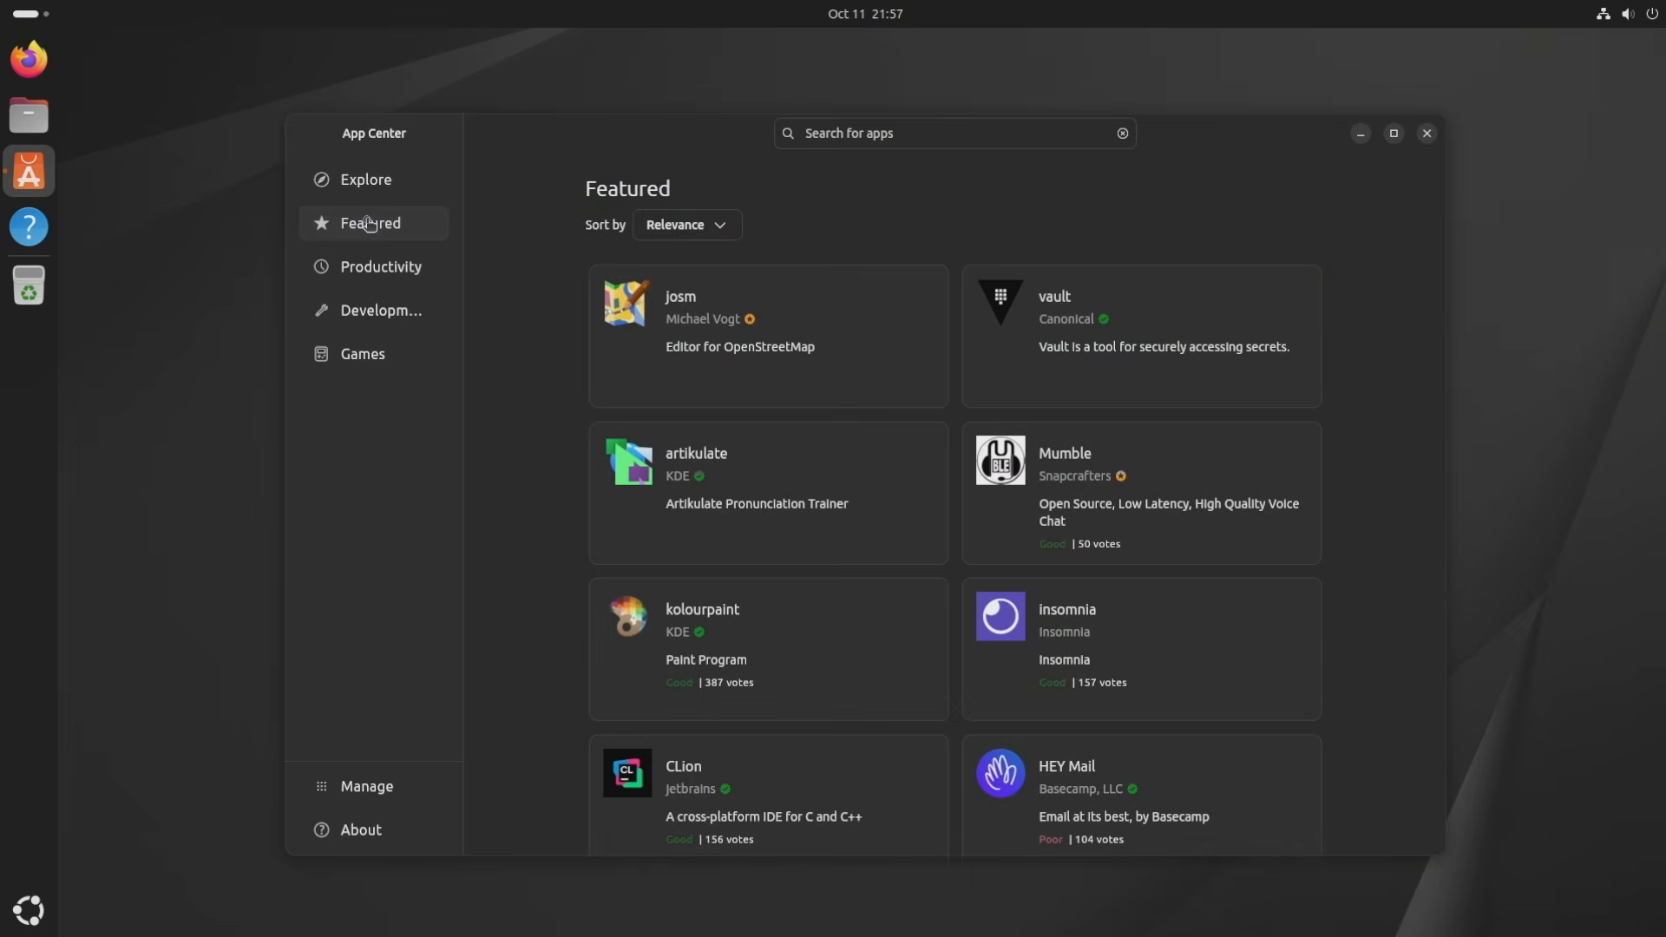
pyautogui.click(385, 268)
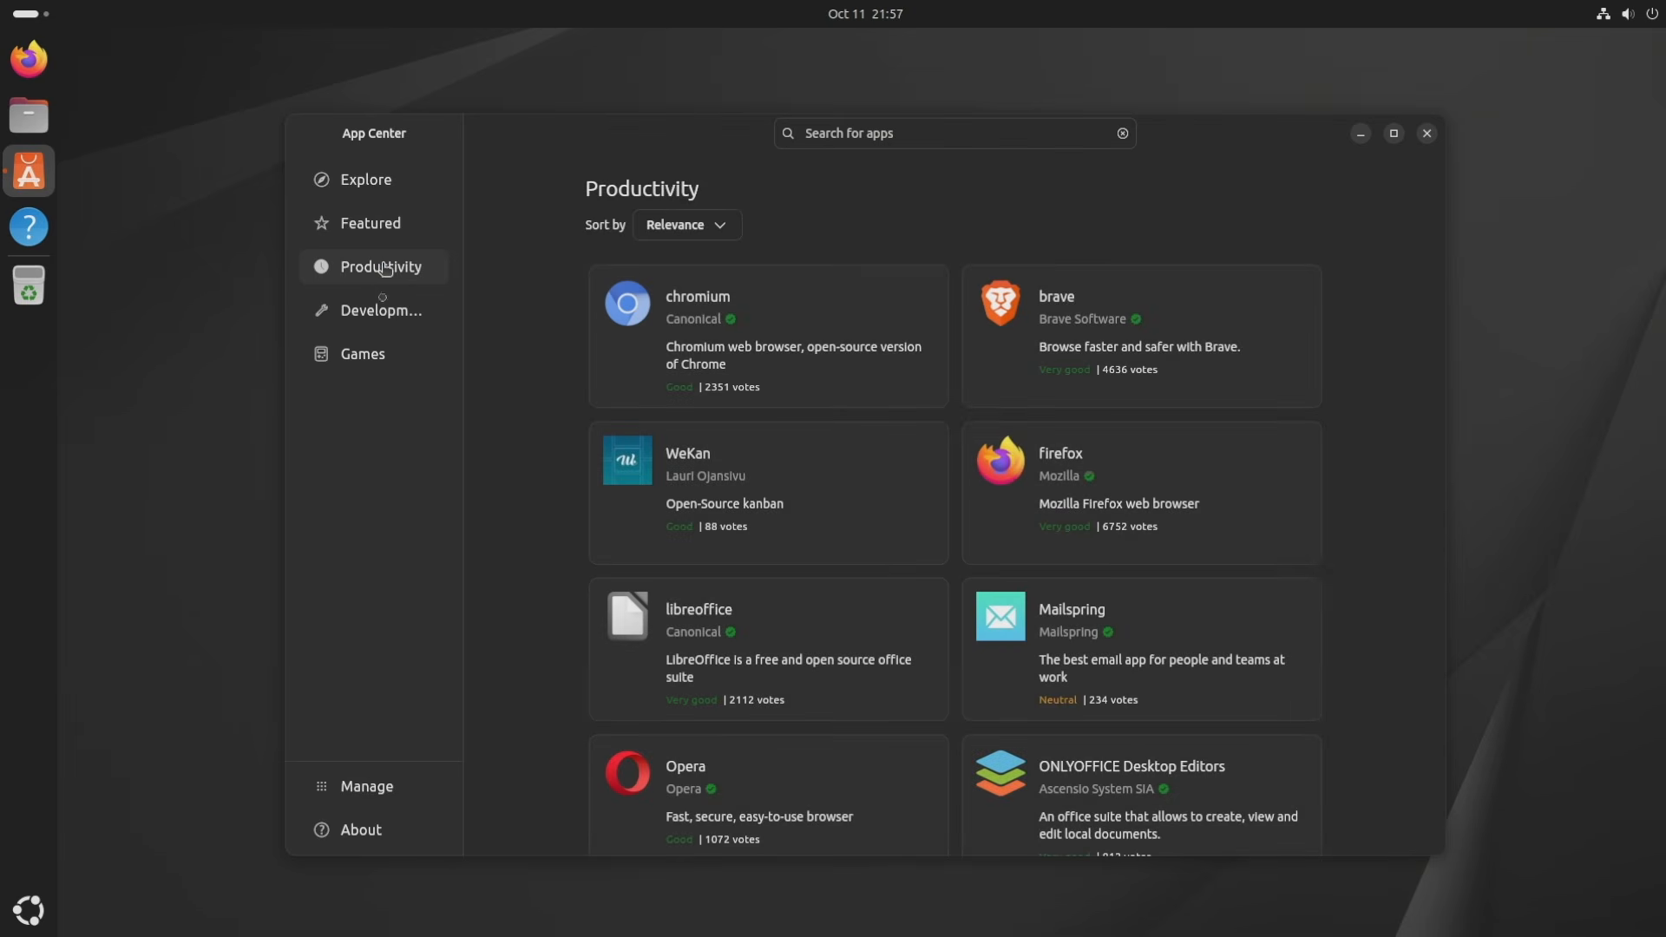
pyautogui.click(383, 314)
pyautogui.click(383, 354)
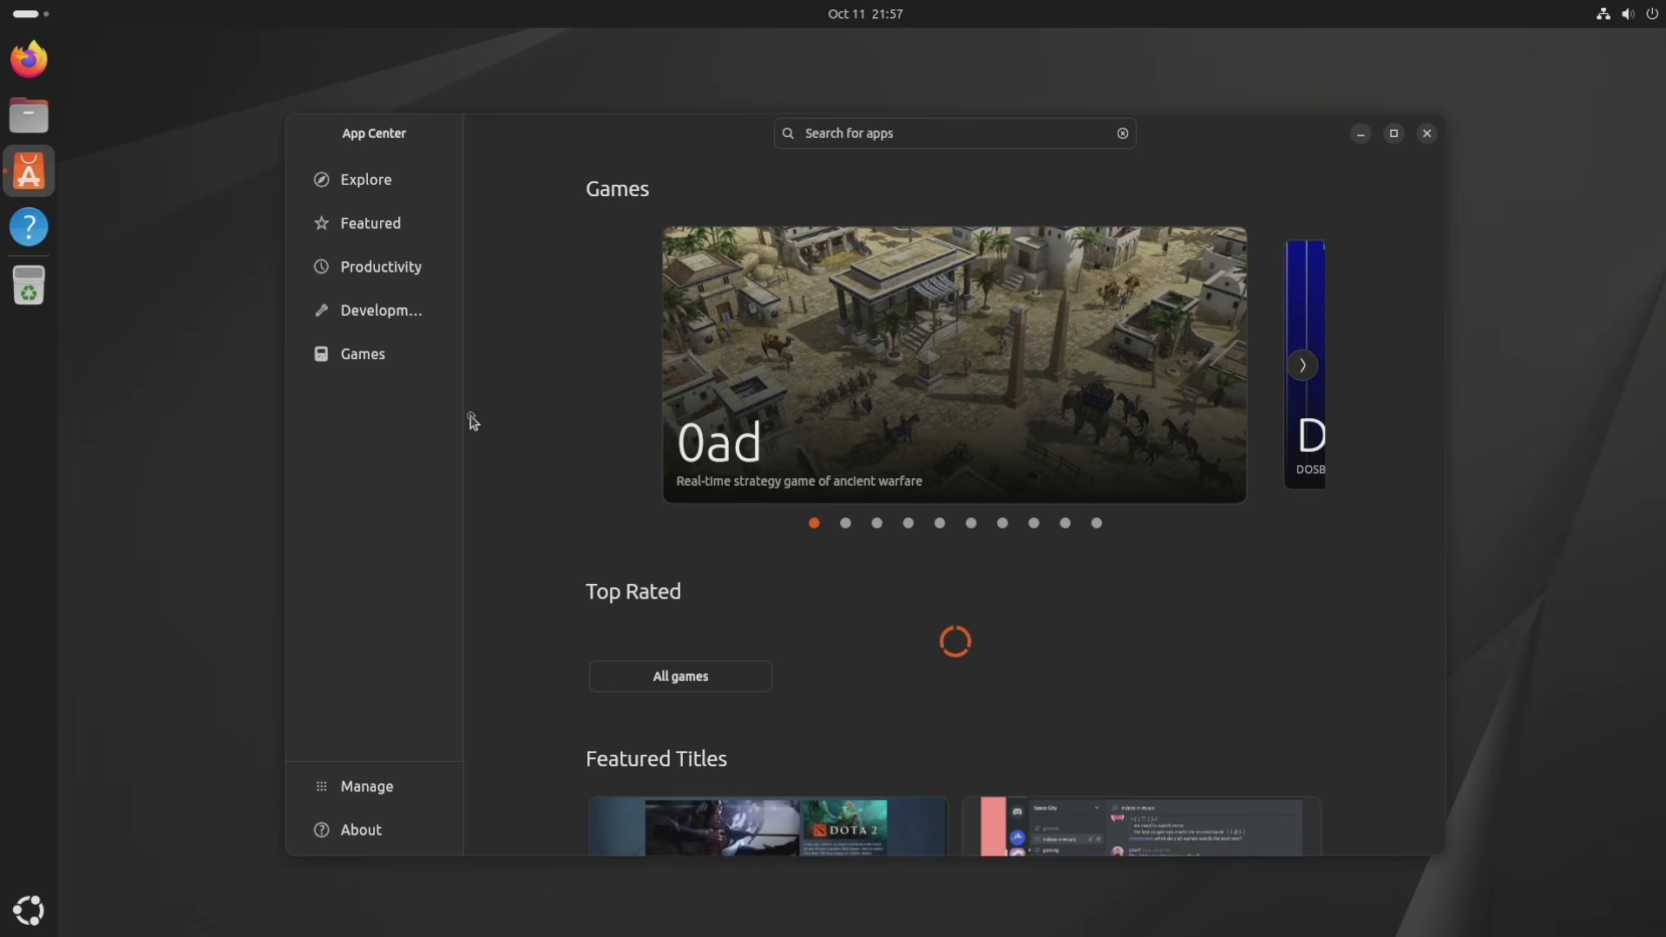
pyautogui.click(1427, 133)
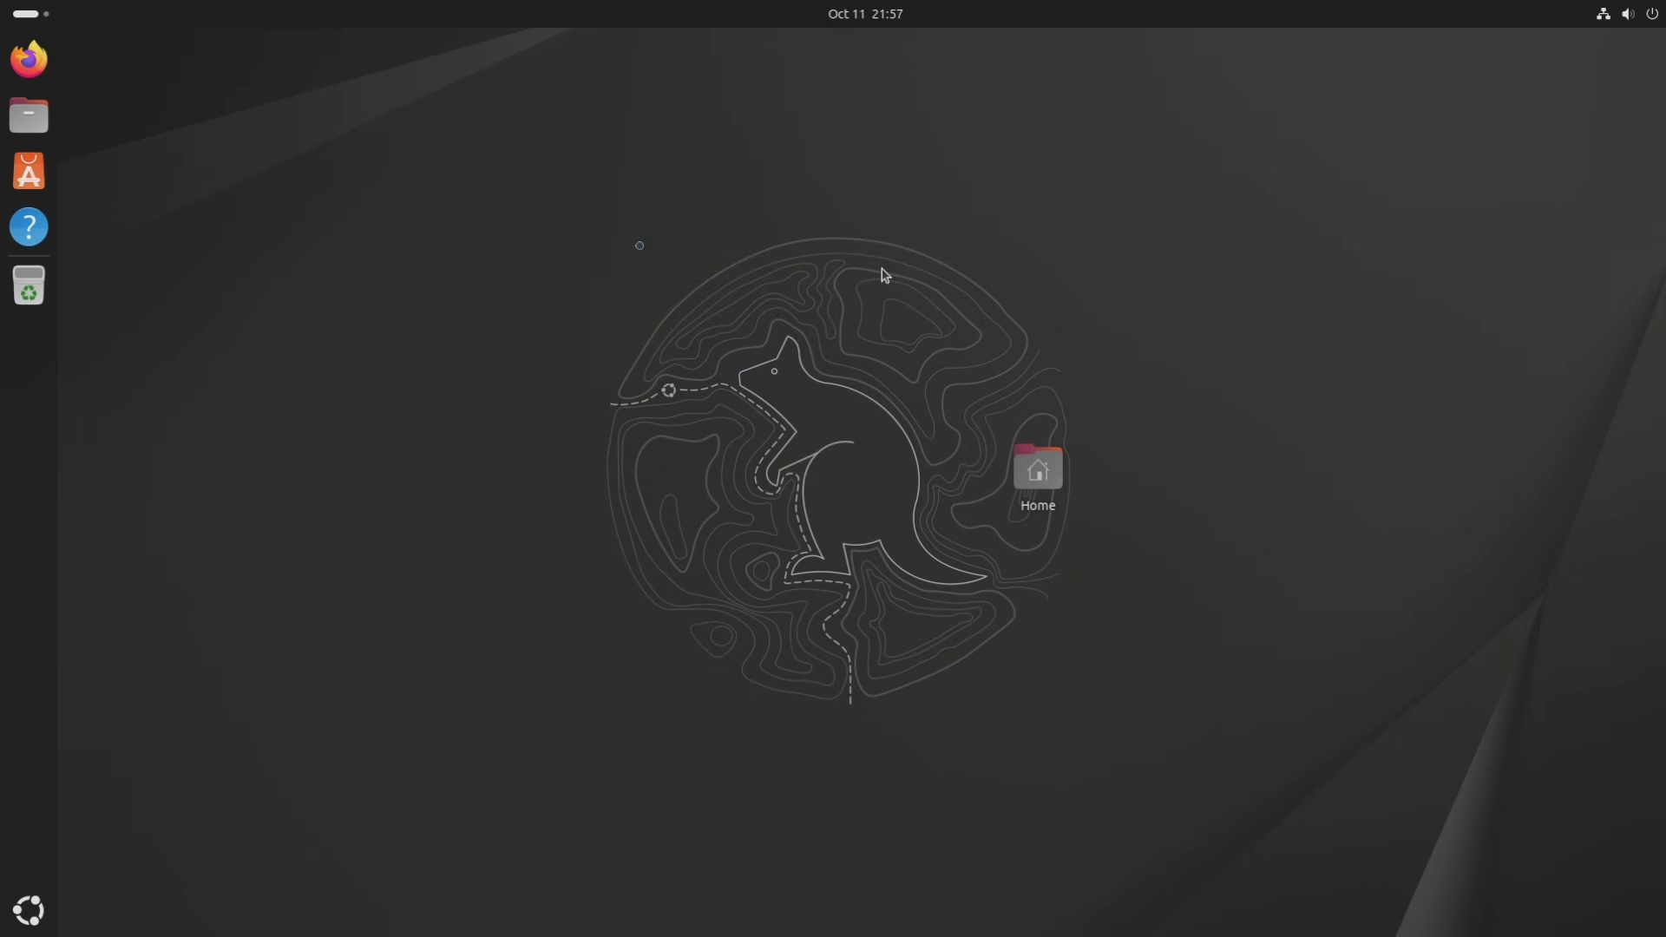
pyautogui.click(26, 226)
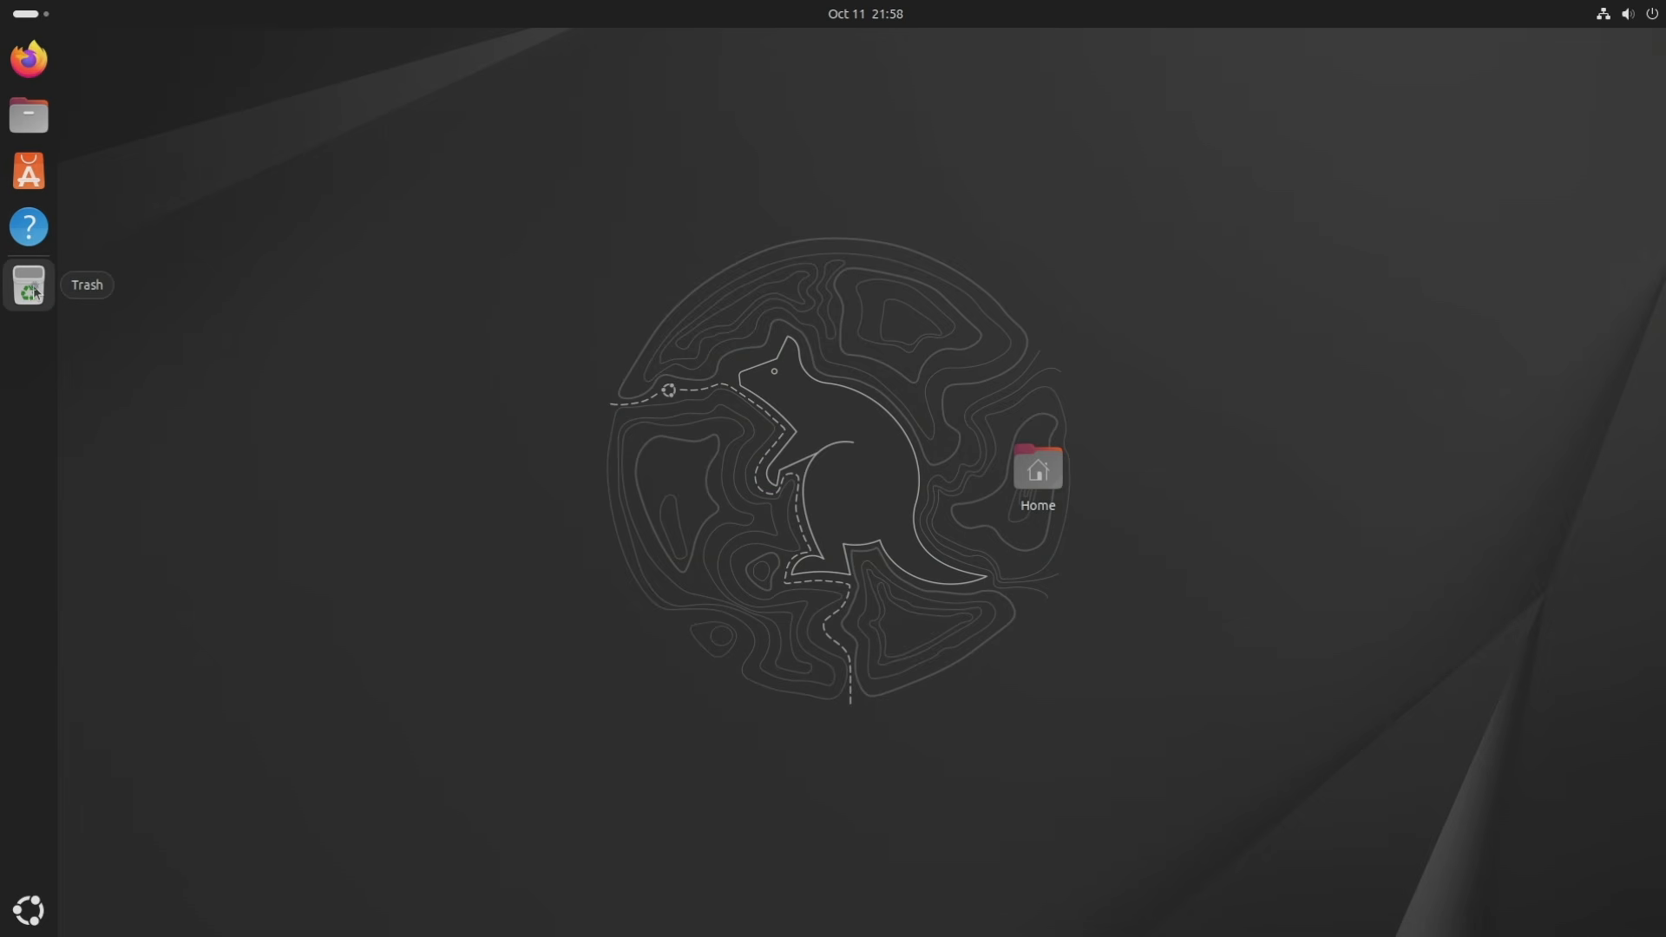
pyautogui.click(31, 288)
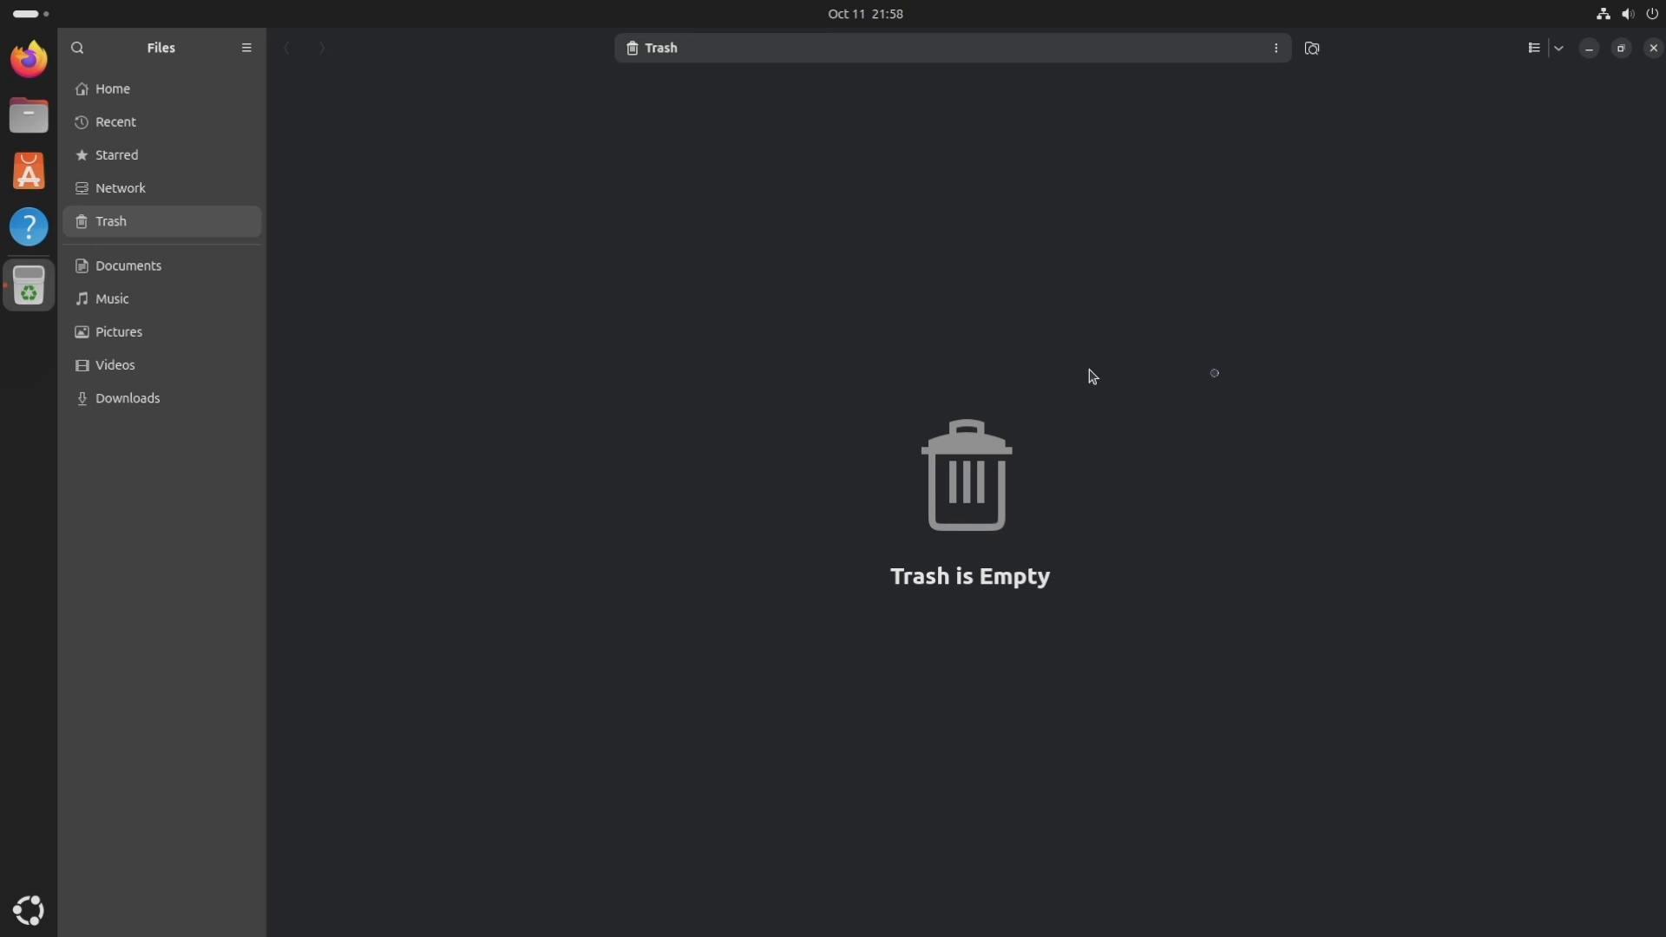
pyautogui.click(1653, 48)
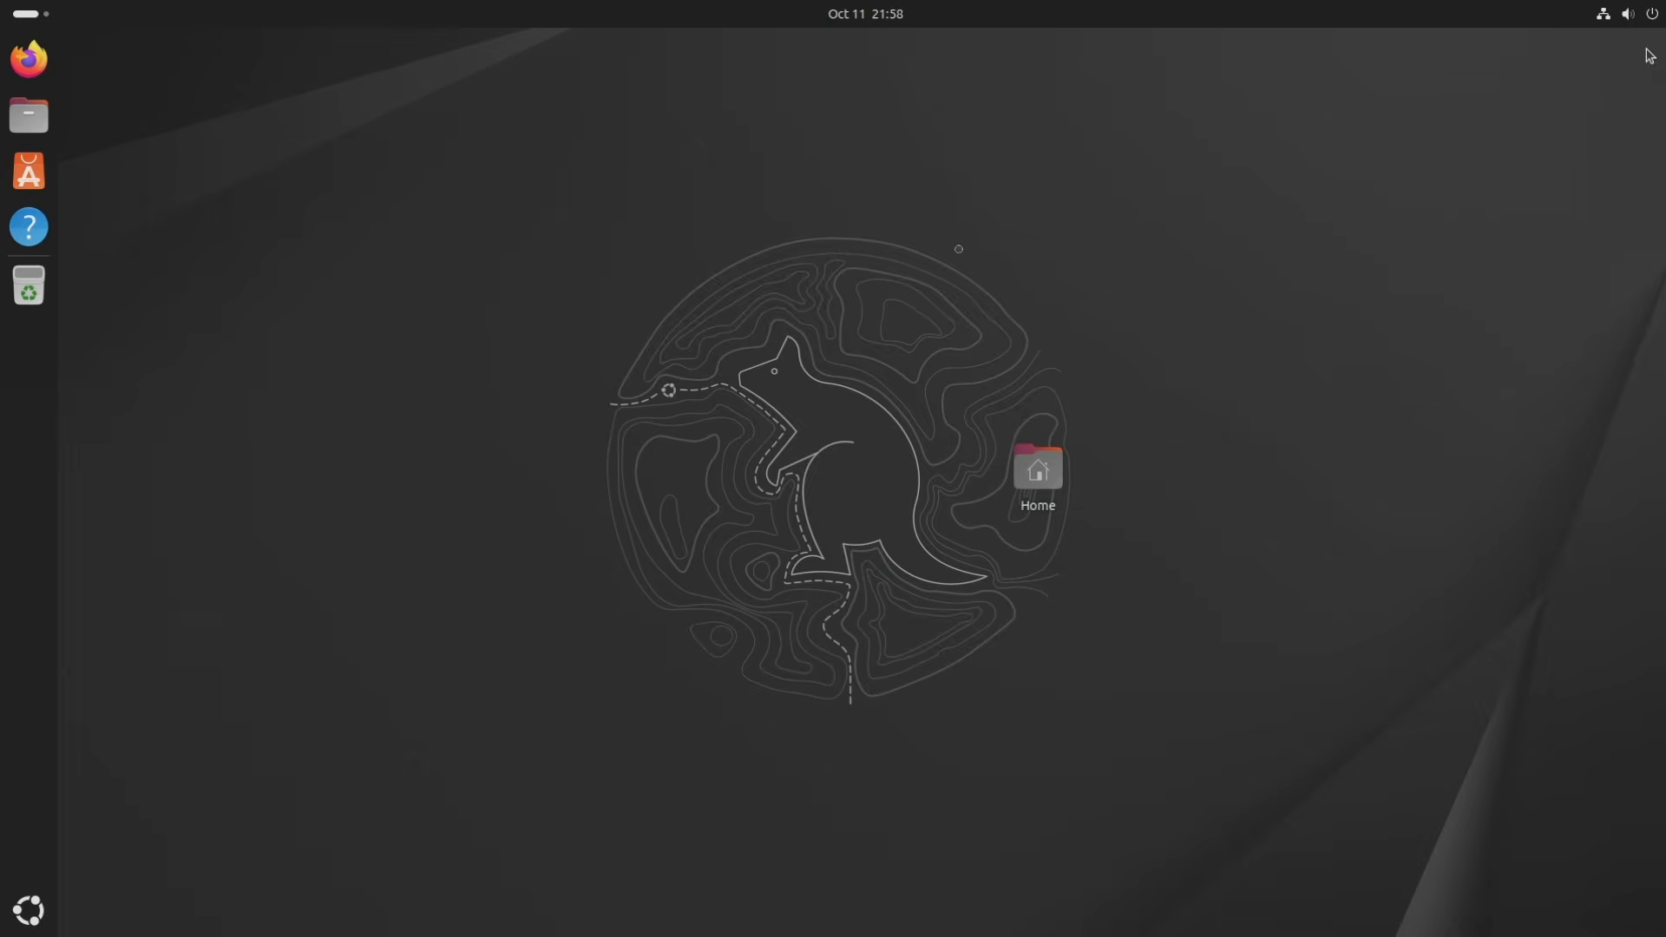
# Run Software Updater, dismiss its up-to-date notice, and launch Settings from the app grid.
pyautogui.click(29, 911)
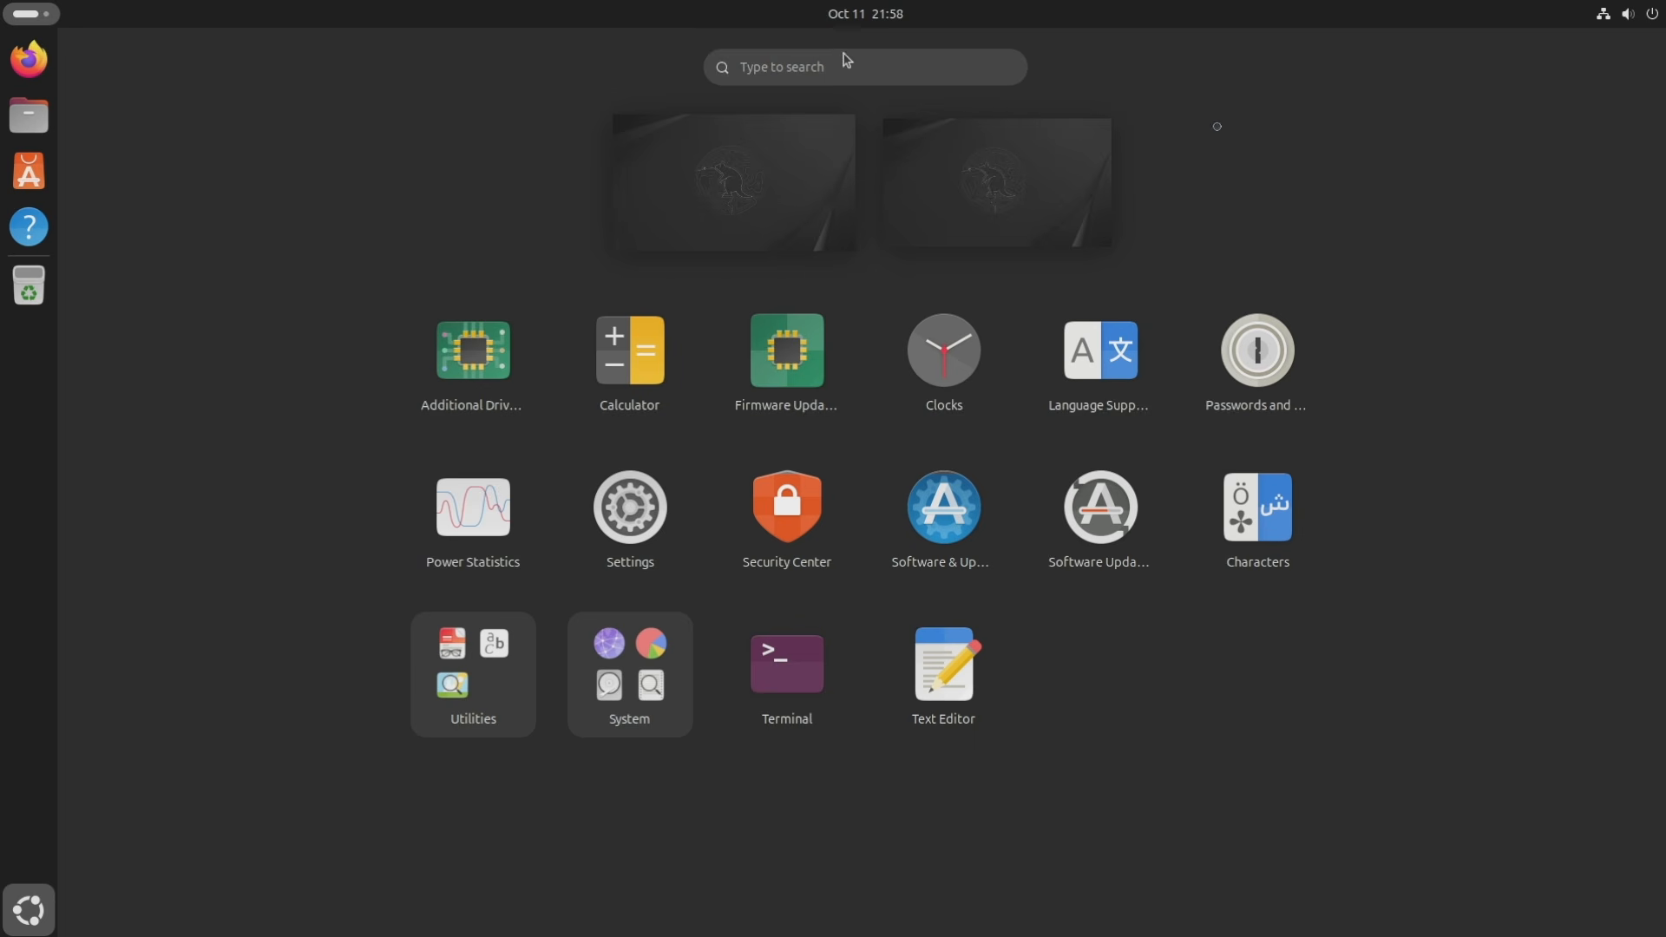
pyautogui.click(1101, 513)
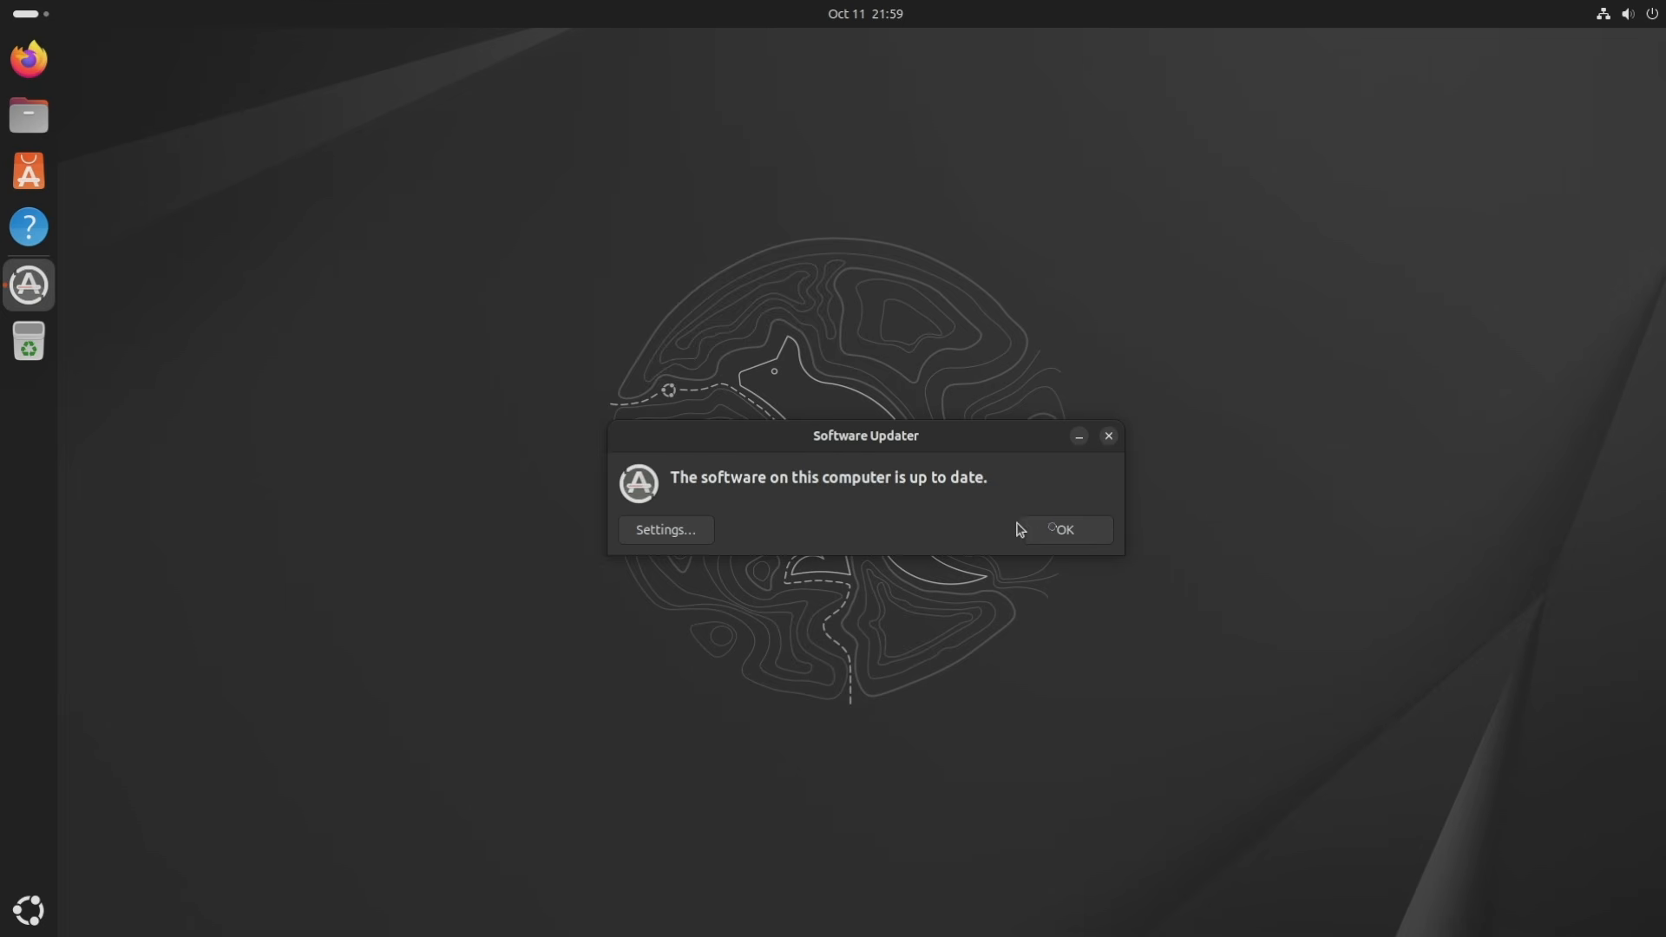
pyautogui.click(1052, 534)
pyautogui.press('super+a')
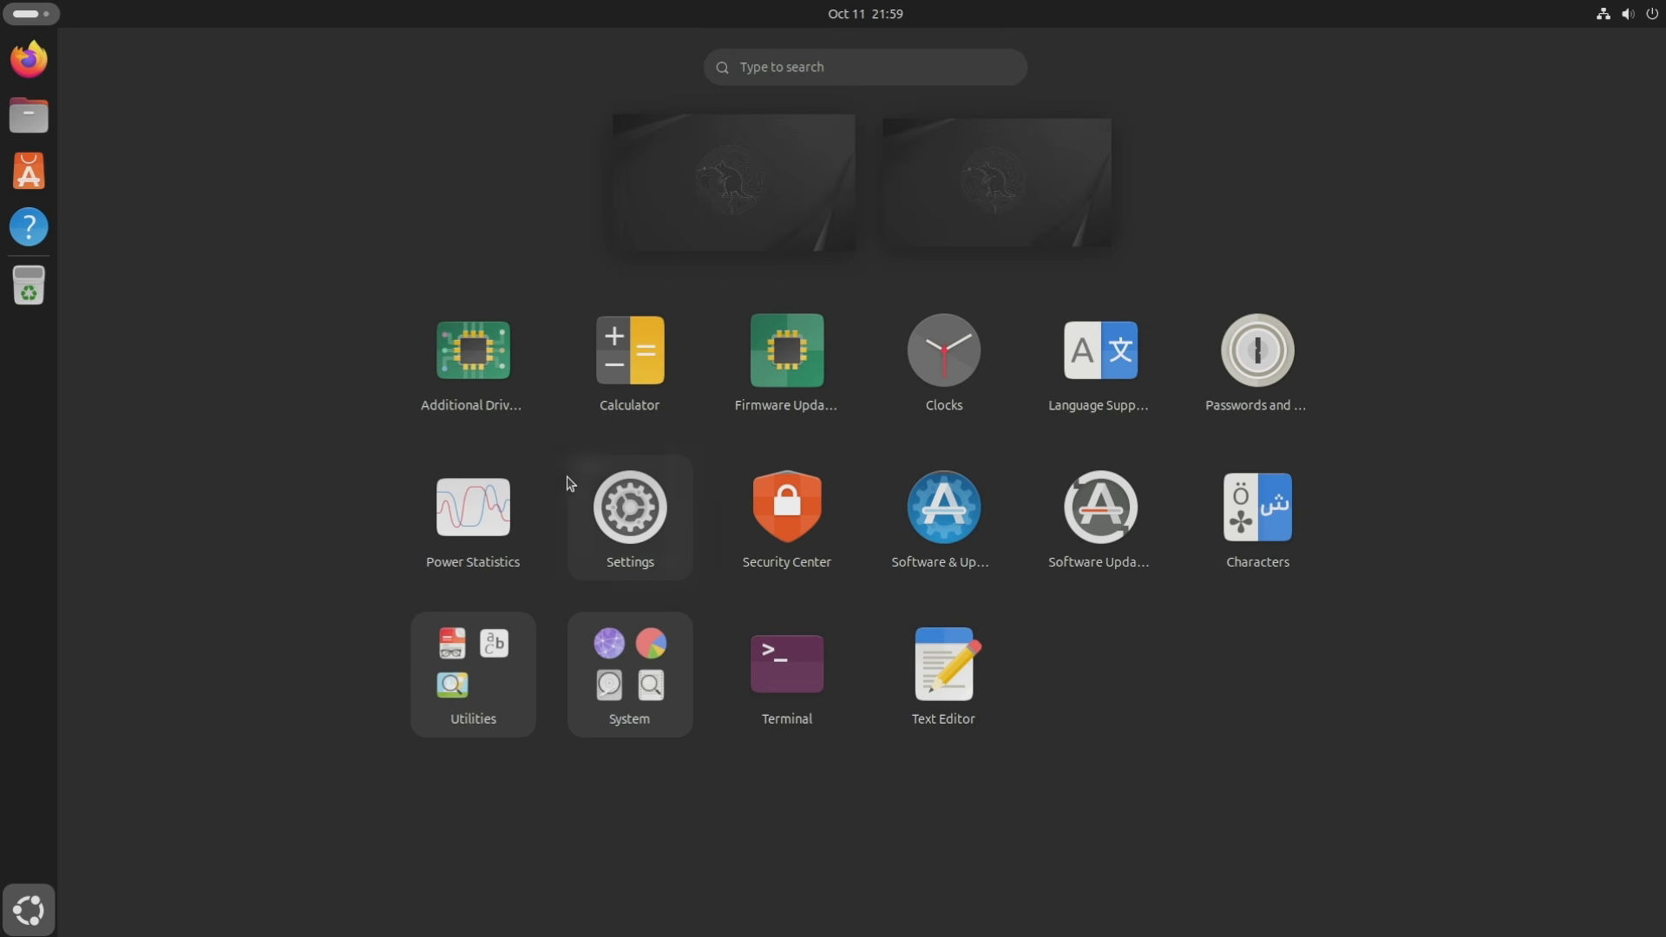
pyautogui.click(644, 508)
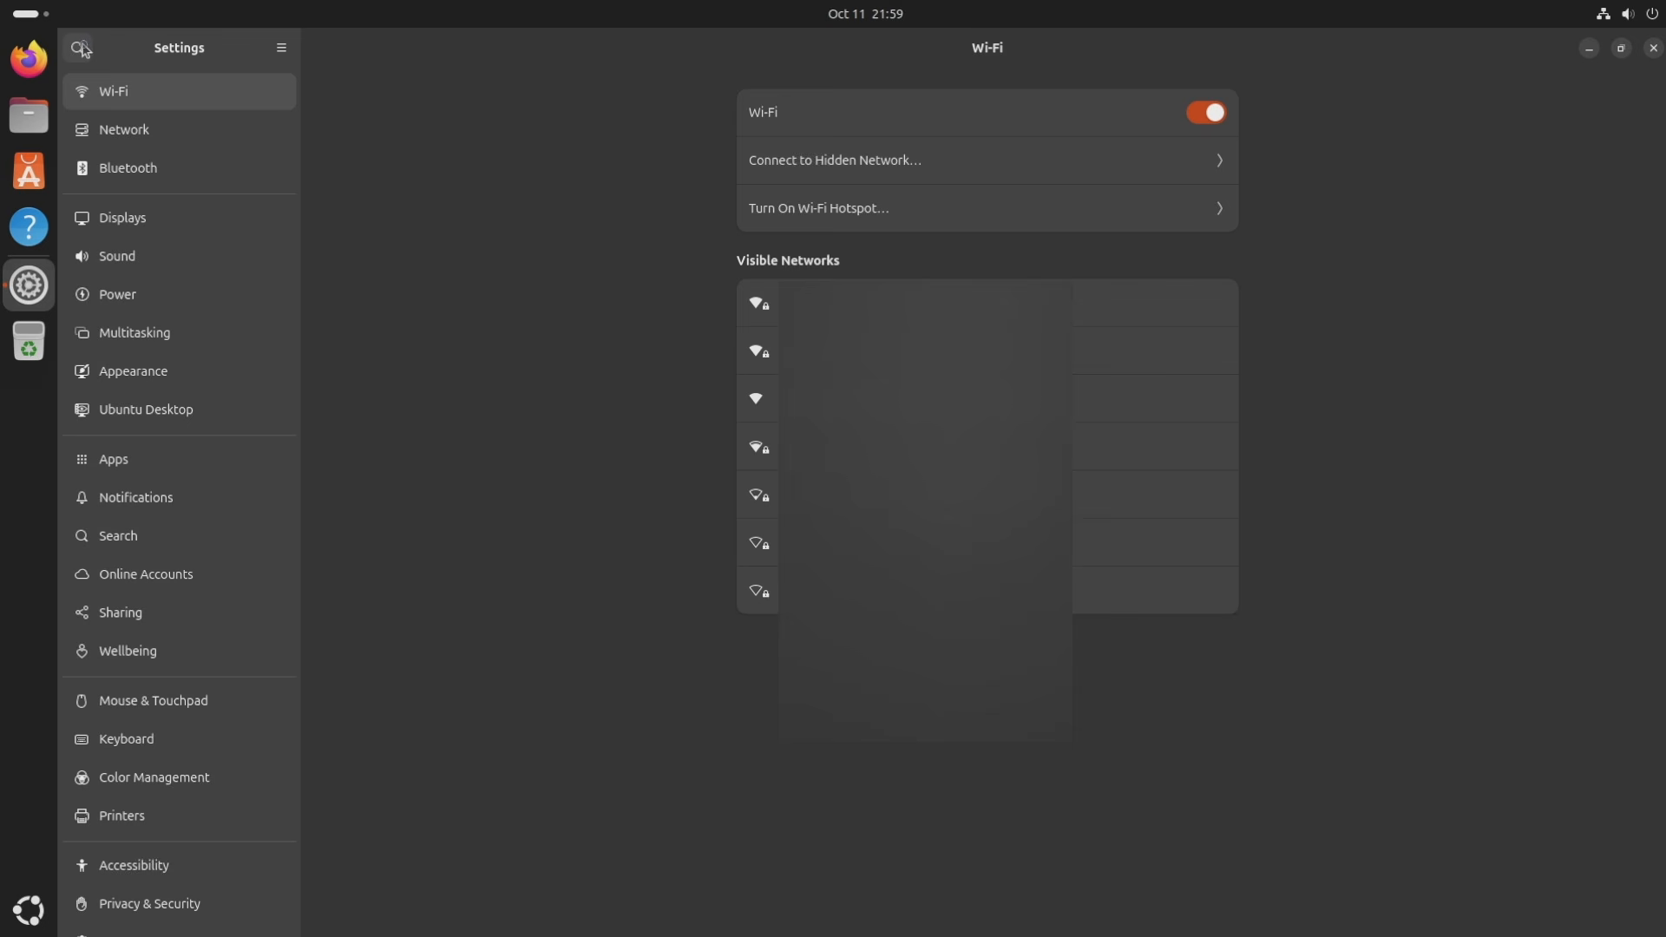
# Step through the Network, Bluetooth and Displays panels, ending on Sound settings.
pyautogui.click(80, 46)
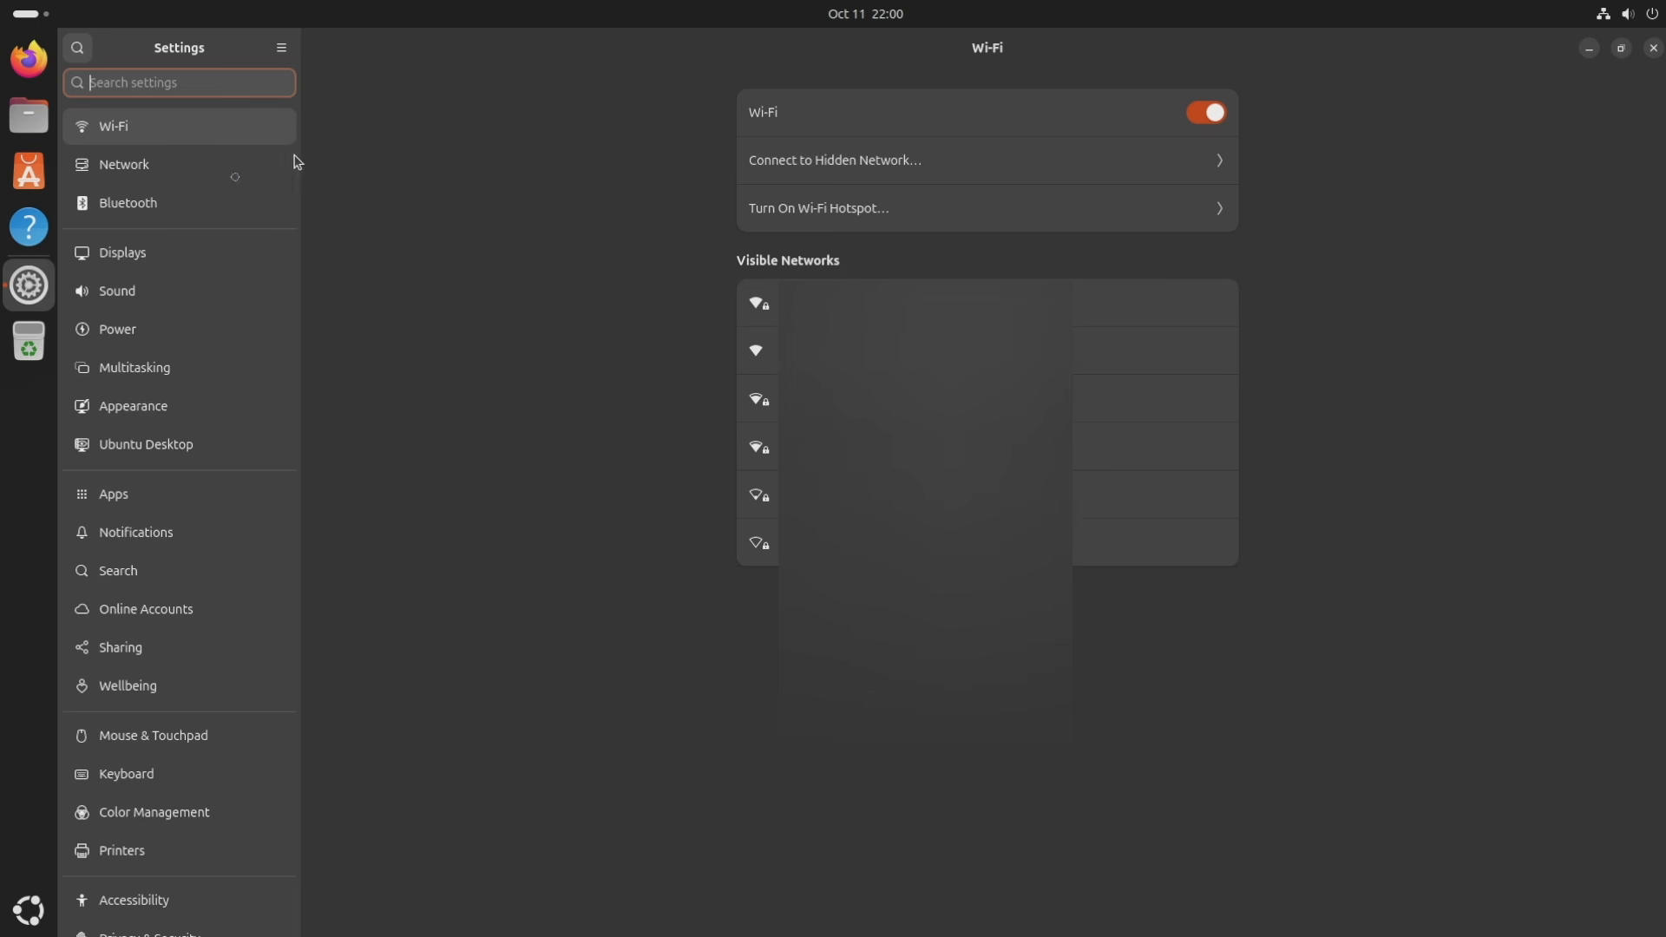
pyautogui.click(130, 164)
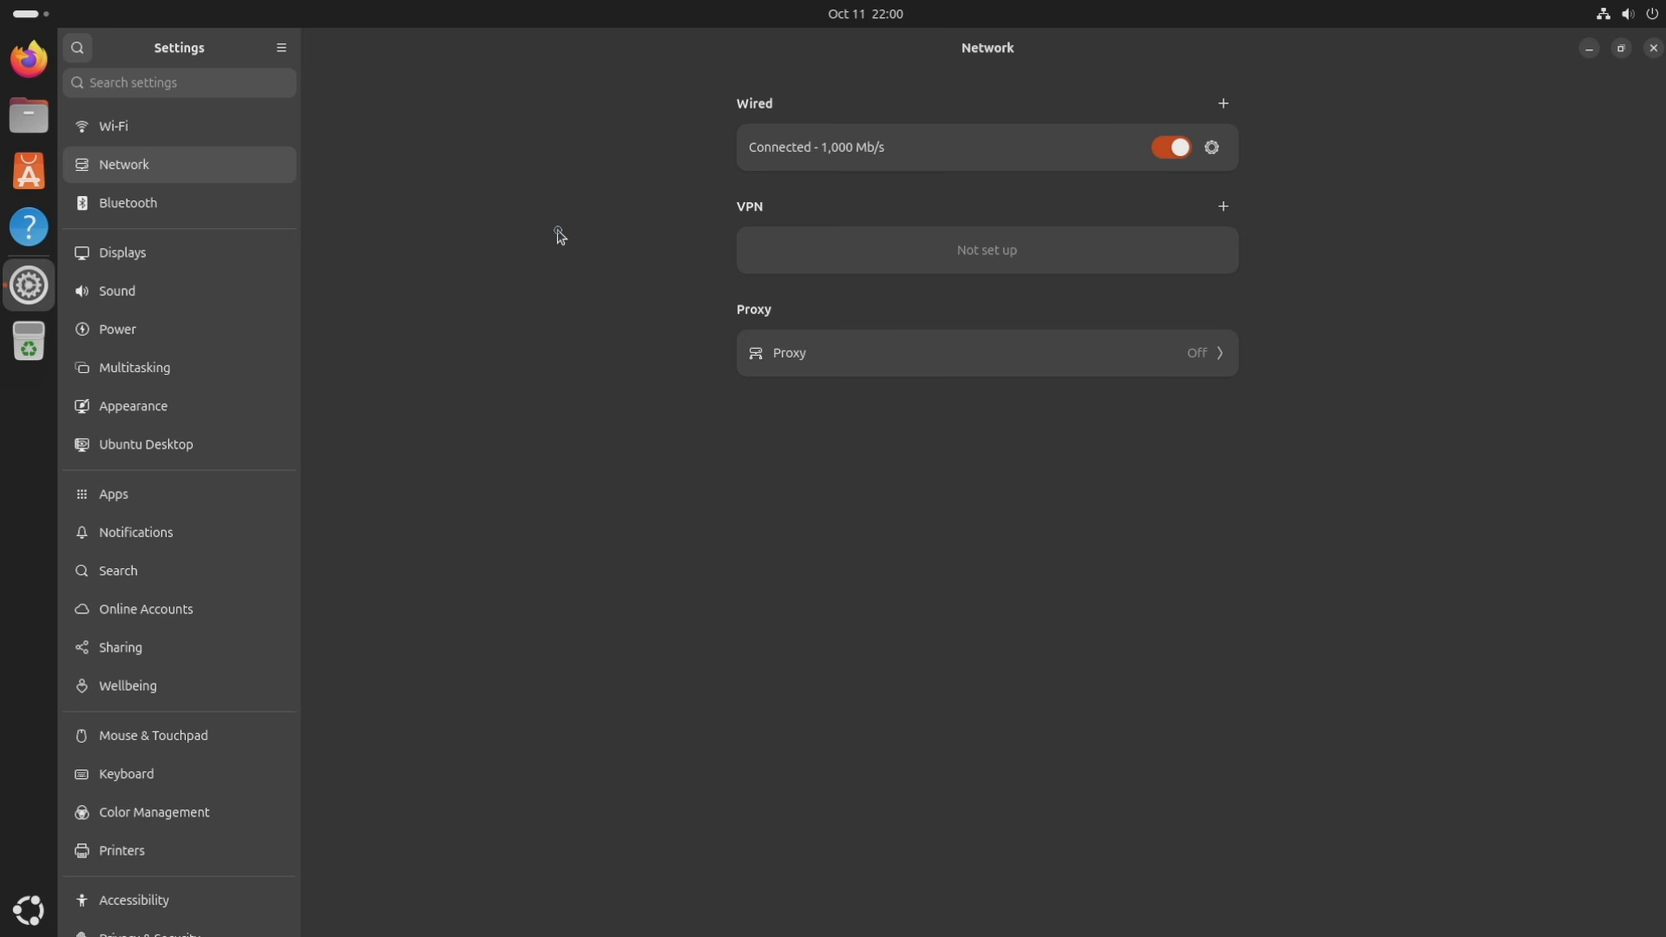
pyautogui.click(146, 191)
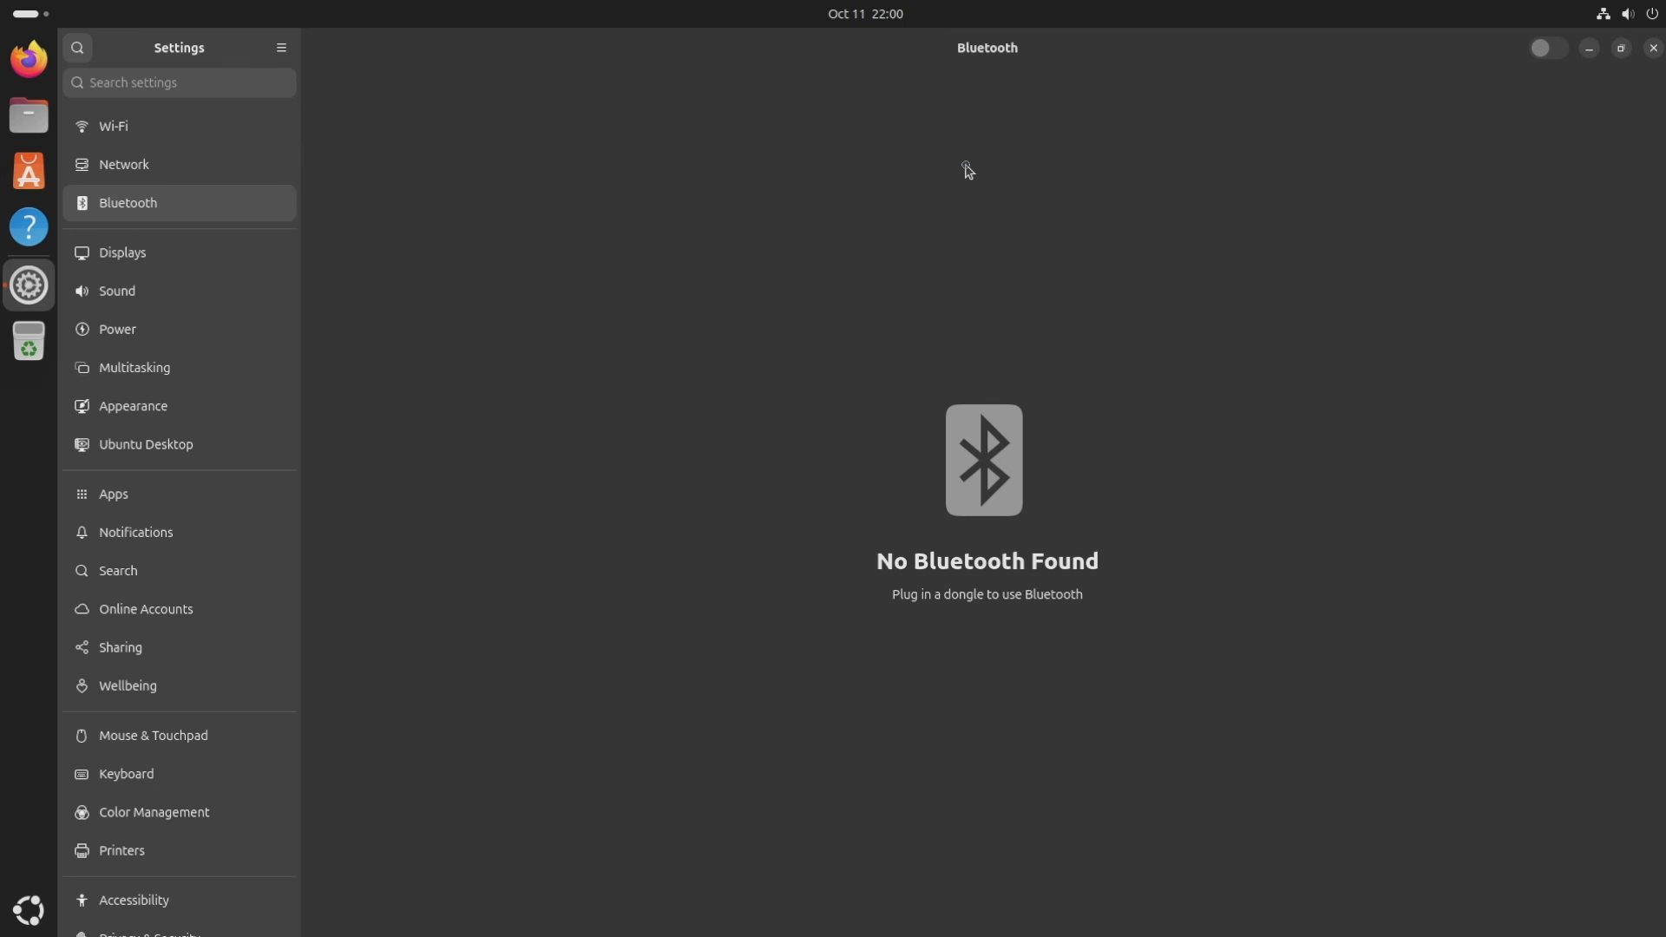
pyautogui.click(221, 252)
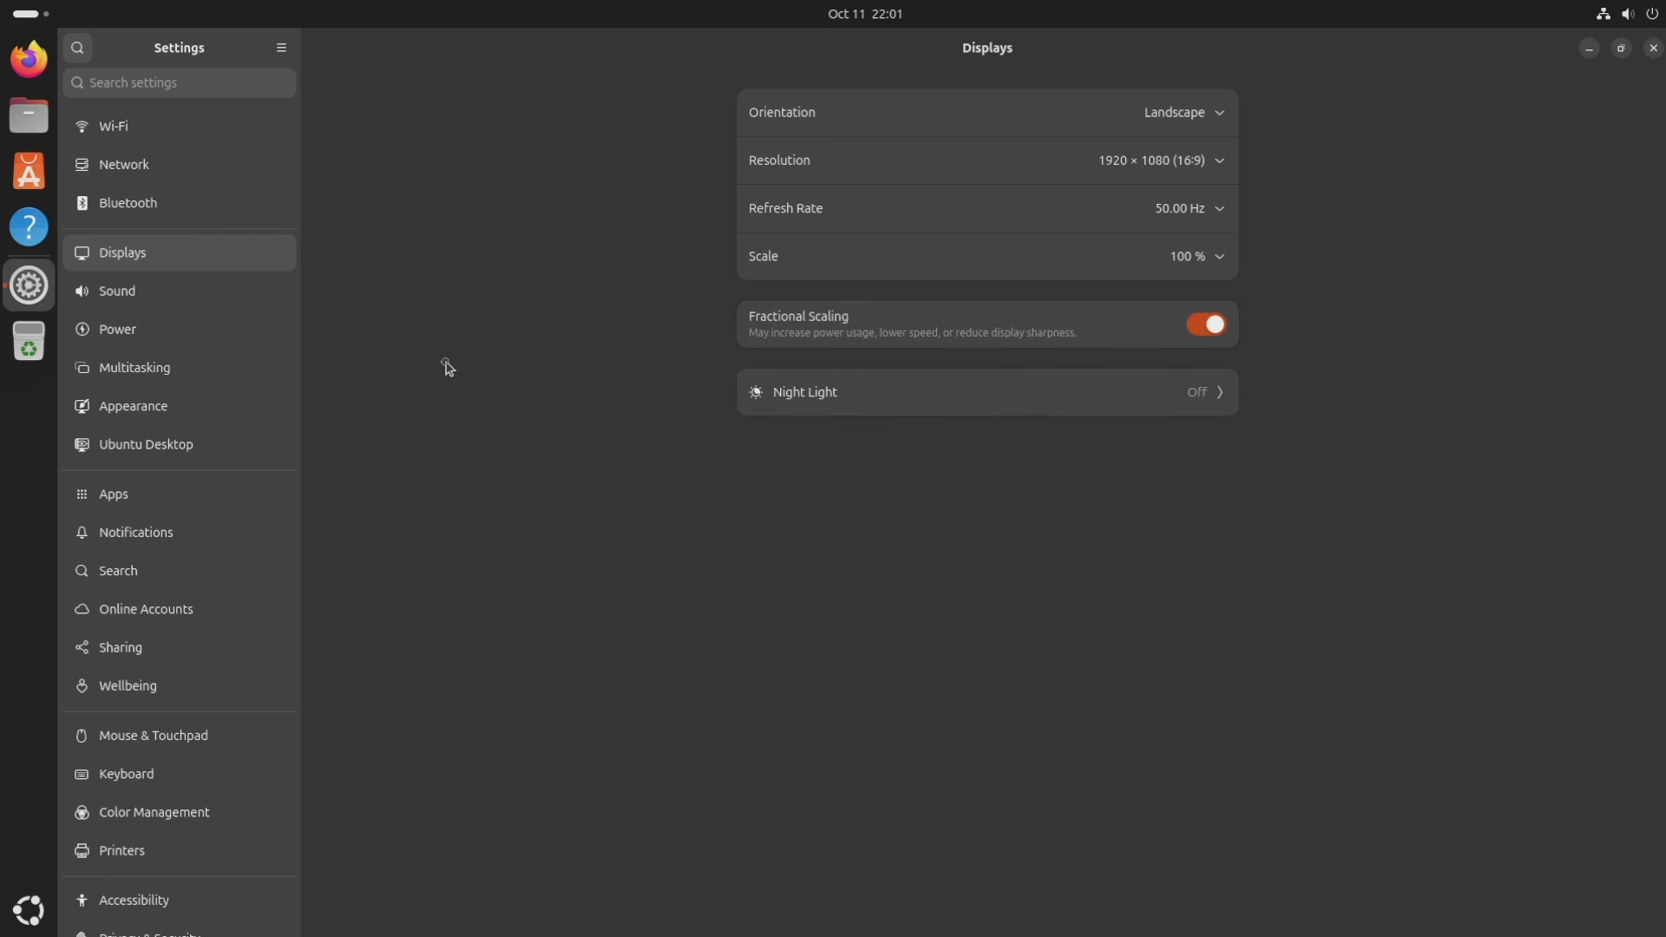
pyautogui.click(269, 299)
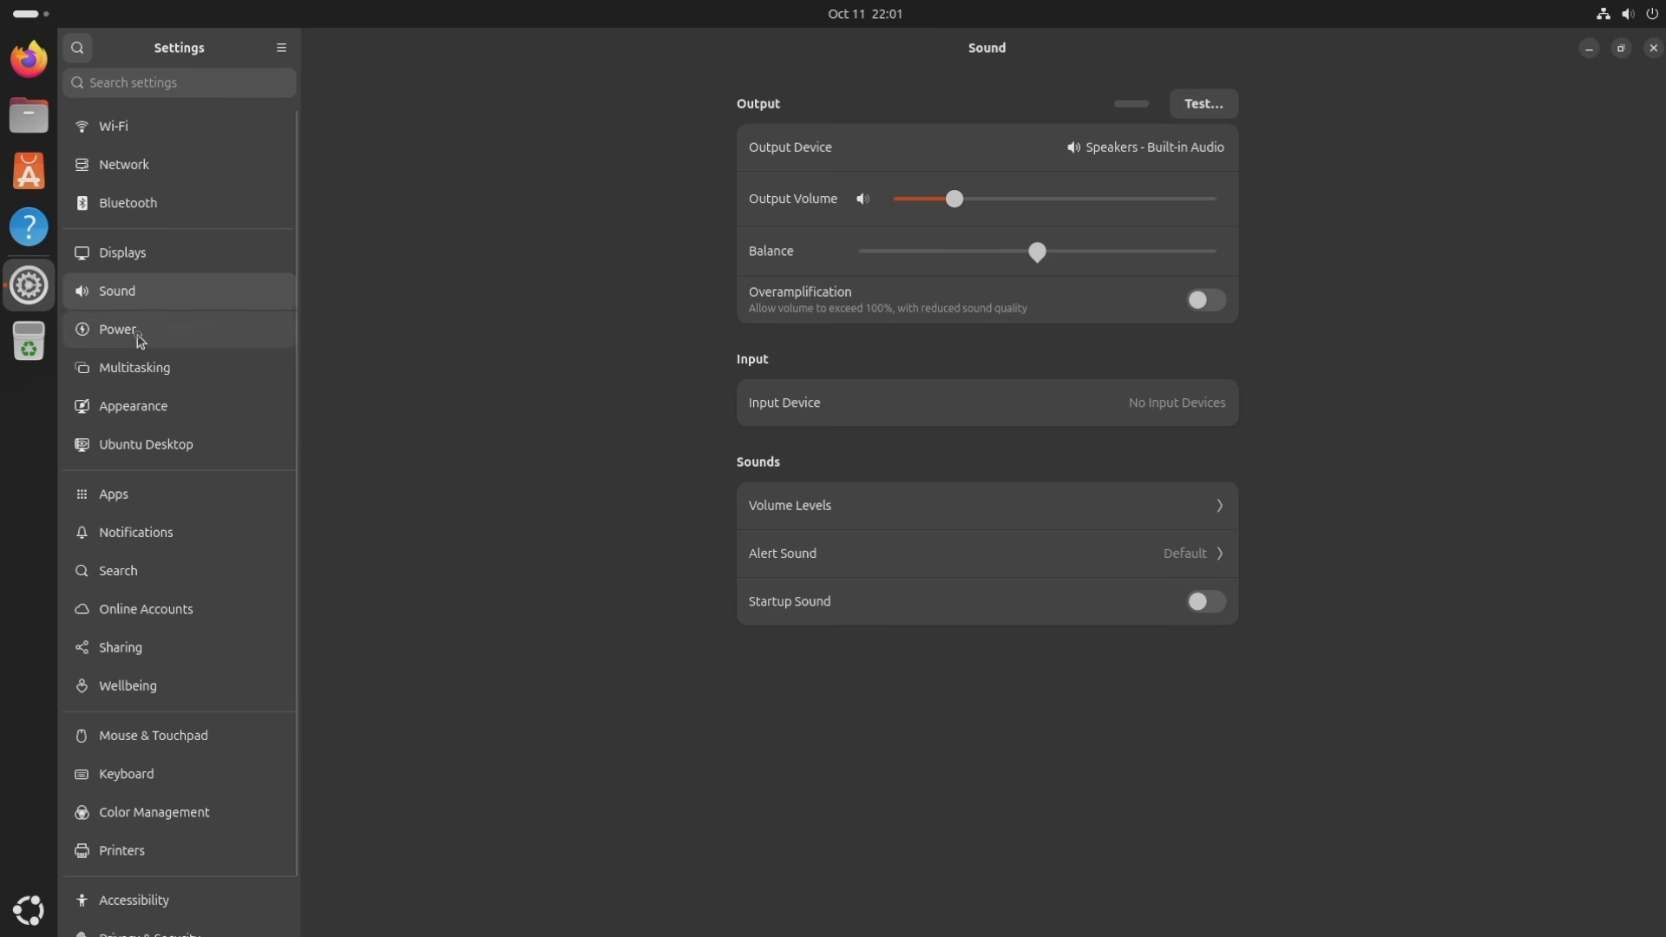
# Review the Power and Multitasking panels, then reach Appearance with Dark style and orange accent.
pyautogui.click(137, 334)
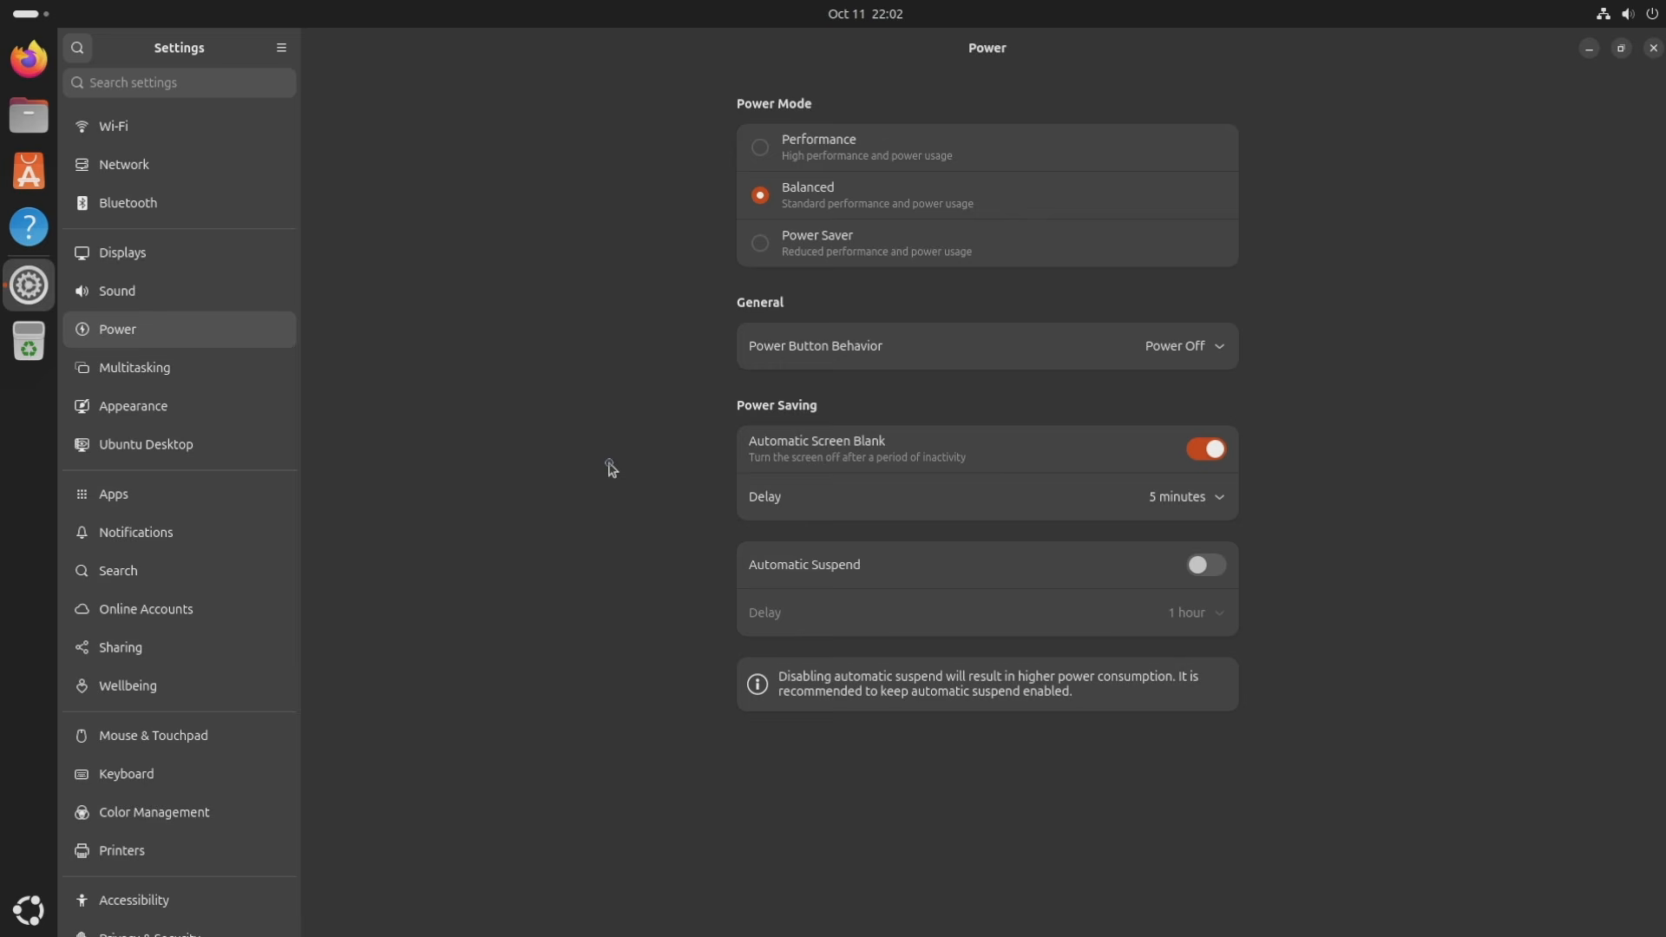
pyautogui.click(195, 379)
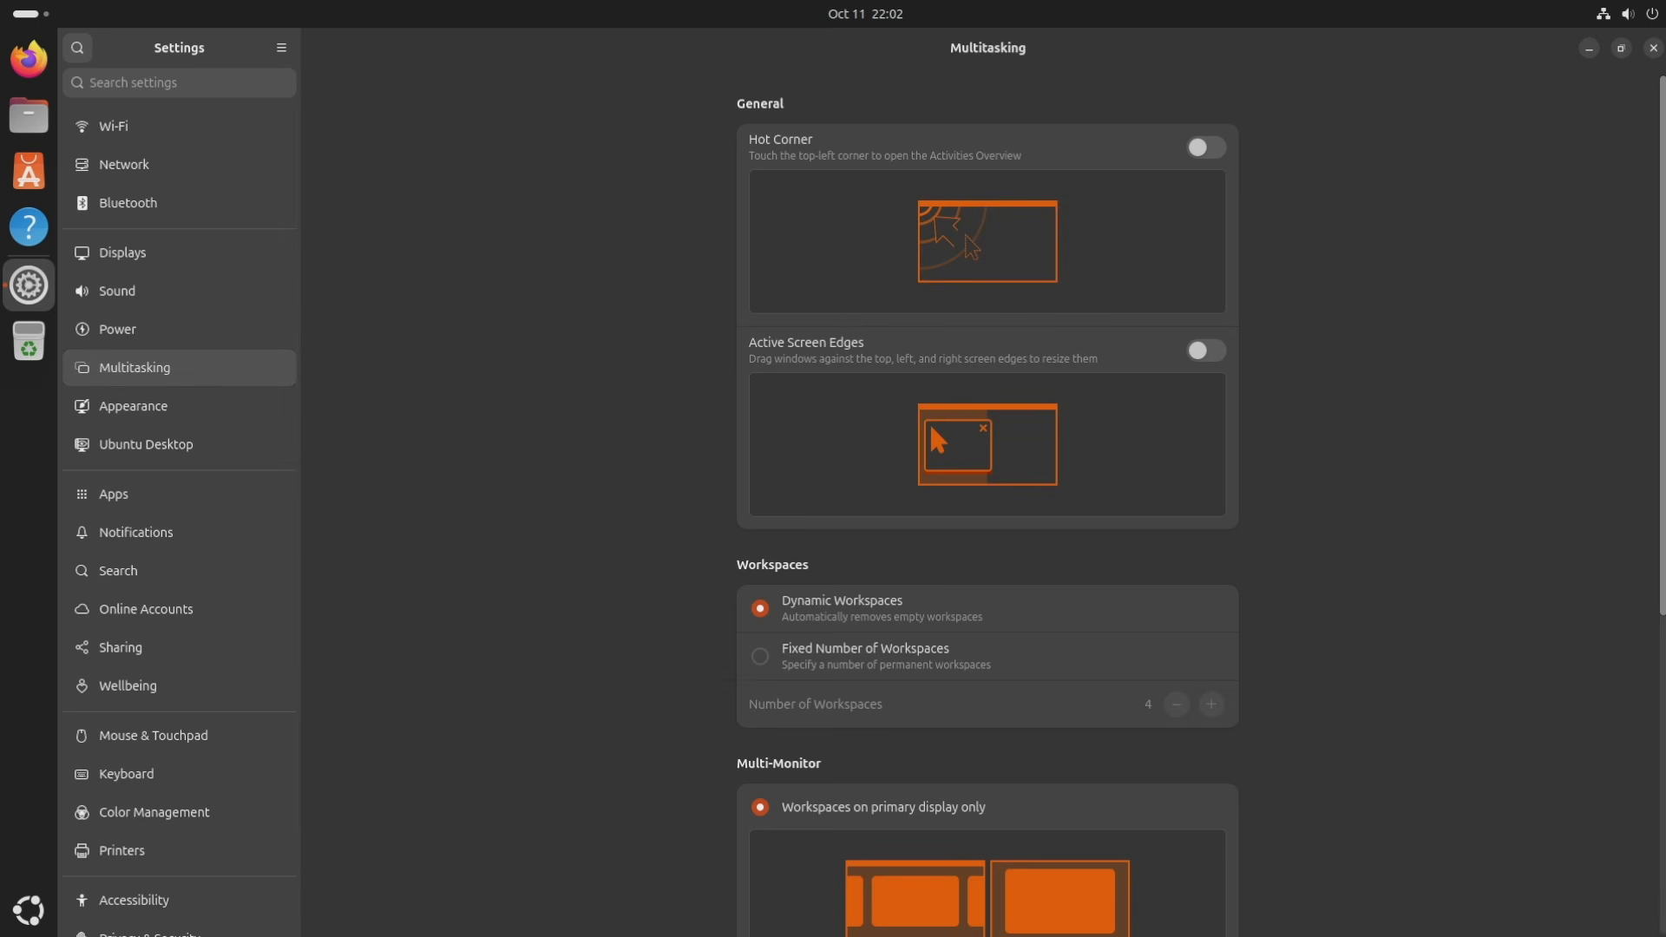
pyautogui.scroll(-5, 1636, 286)
pyautogui.scroll(-1, 1590, 458)
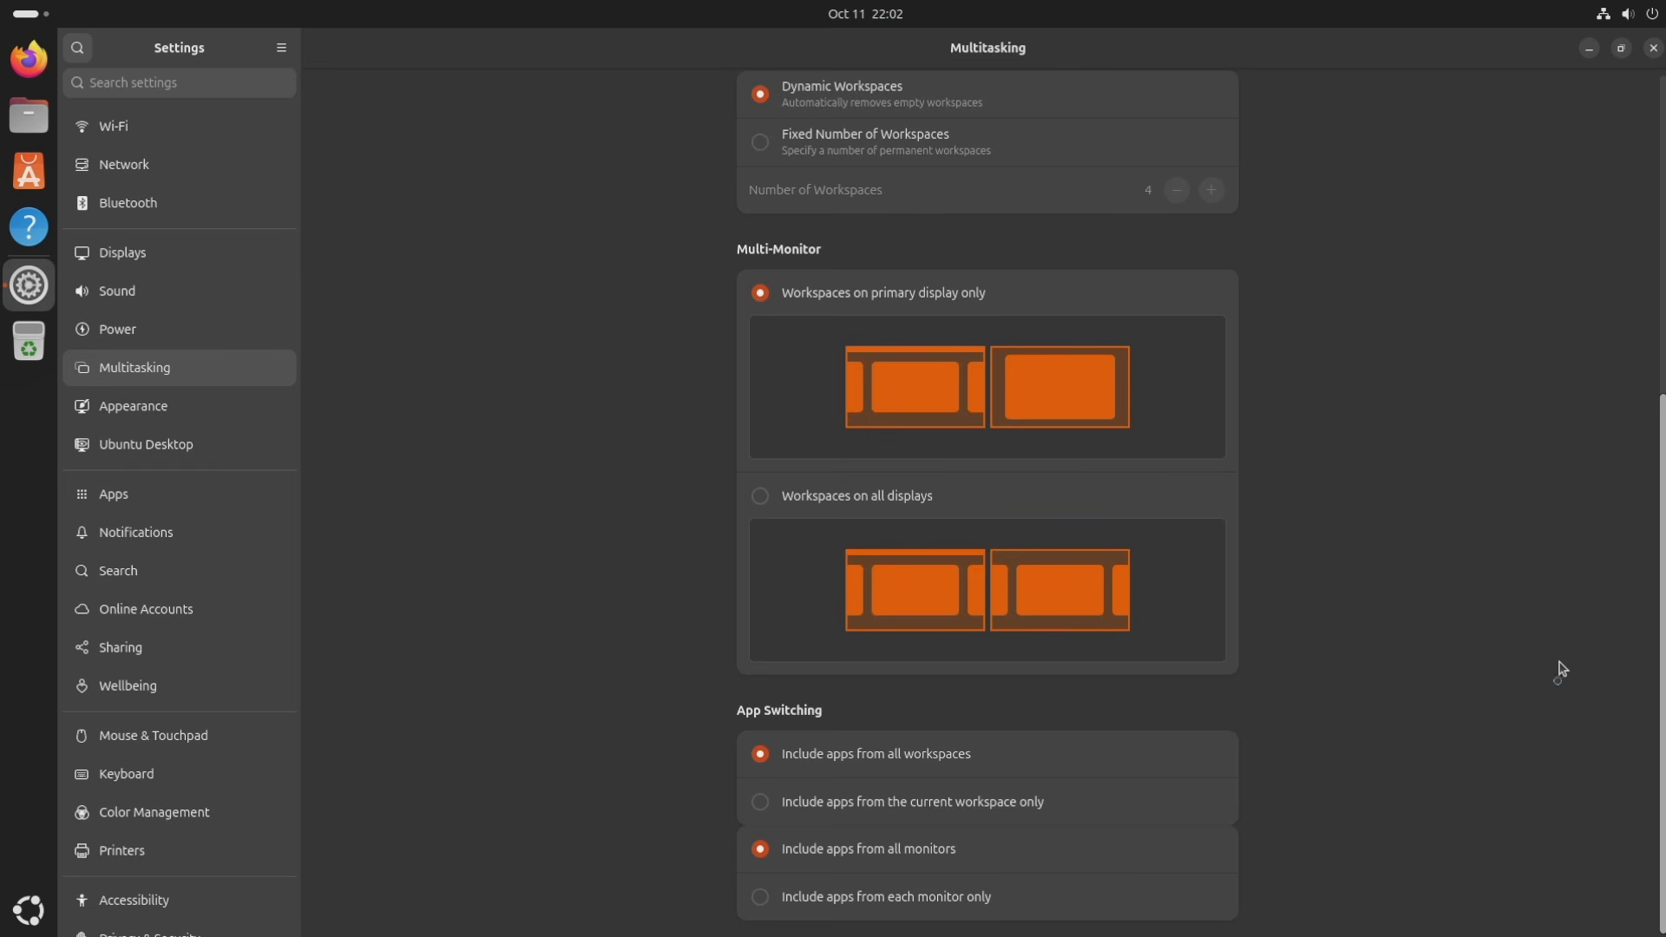
pyautogui.scroll(2, 1554, 427)
pyautogui.scroll(4, 1554, 427)
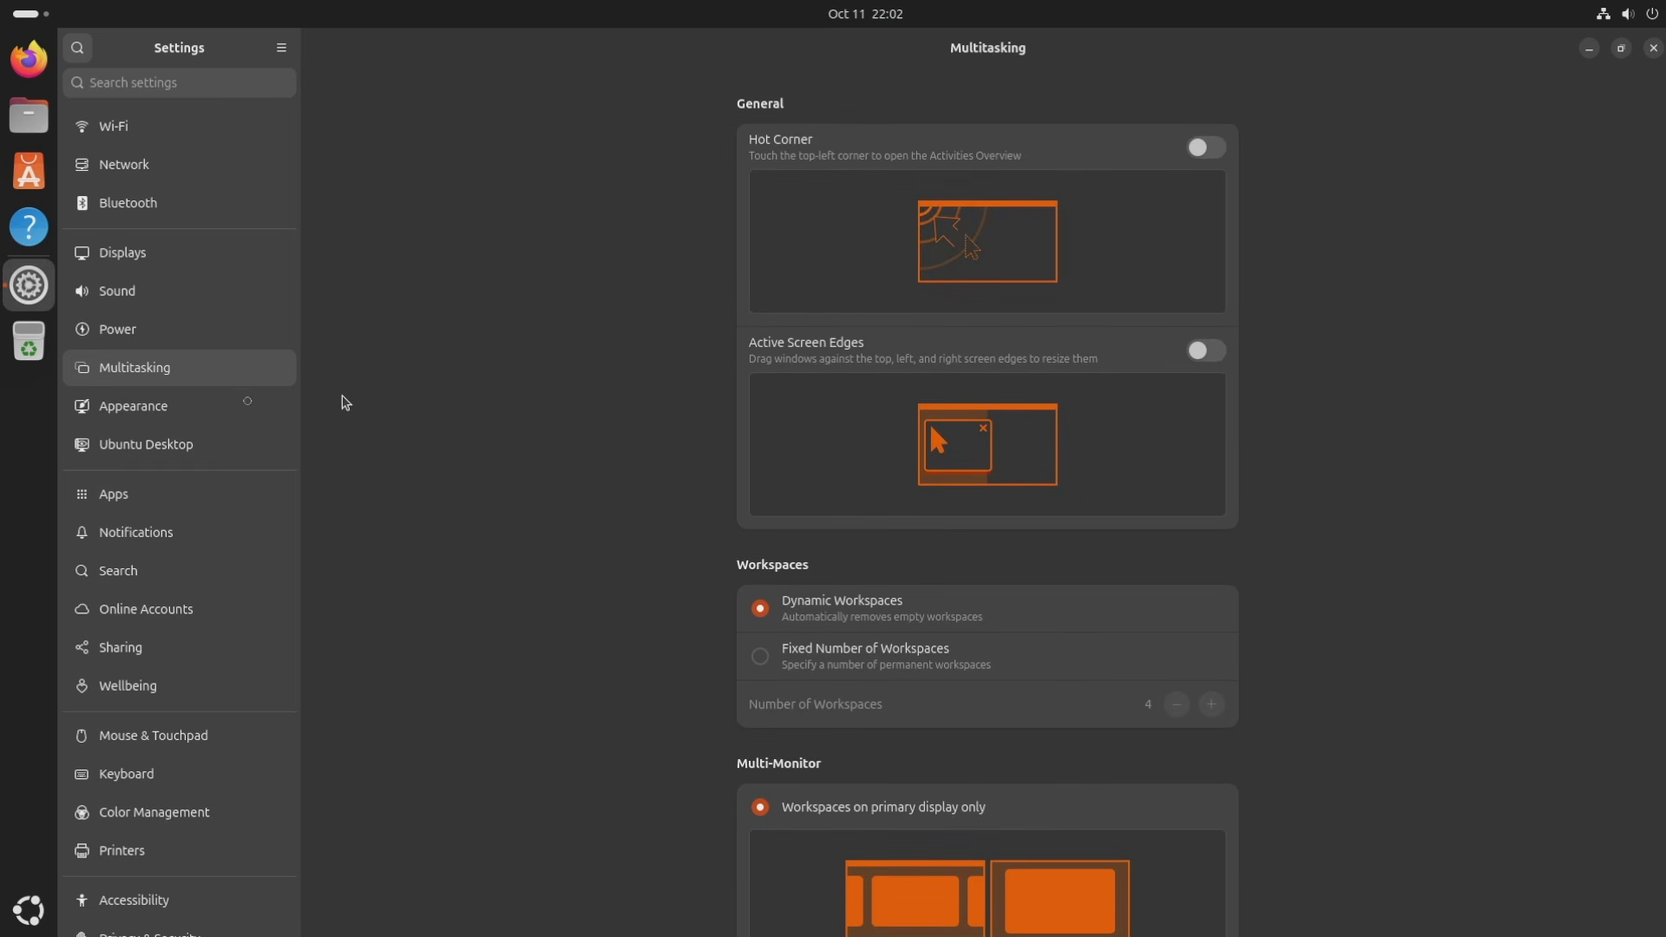
pyautogui.press('Down')
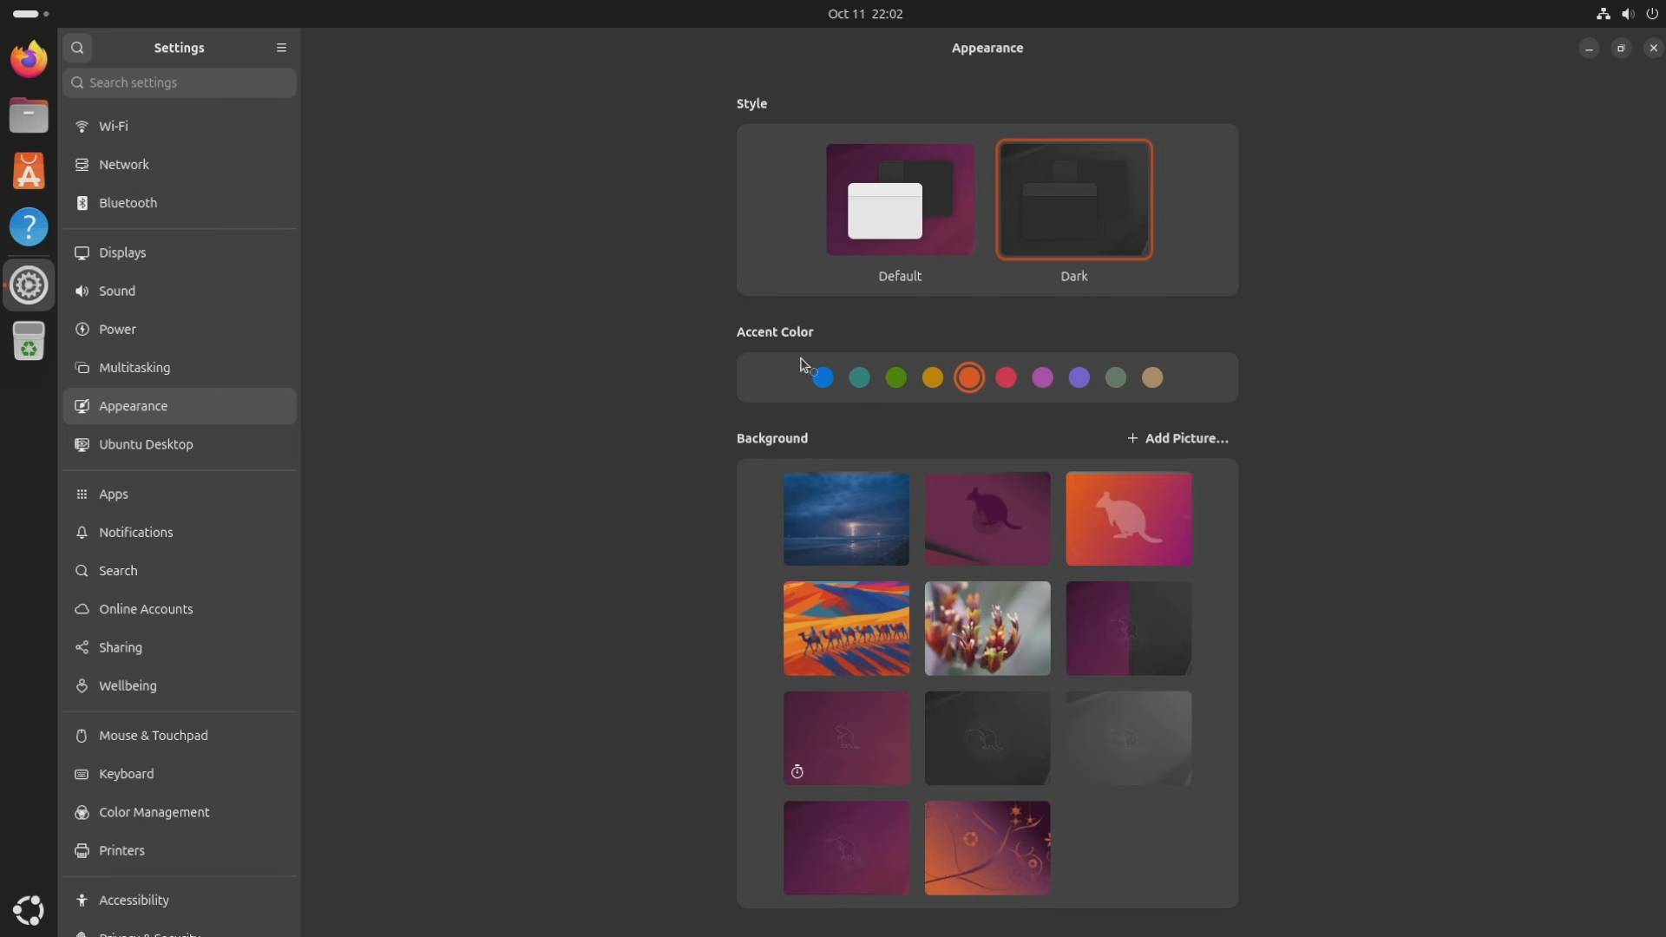
# Try the blue and green accent colours, then switch the accent back to orange.
pyautogui.click(823, 378)
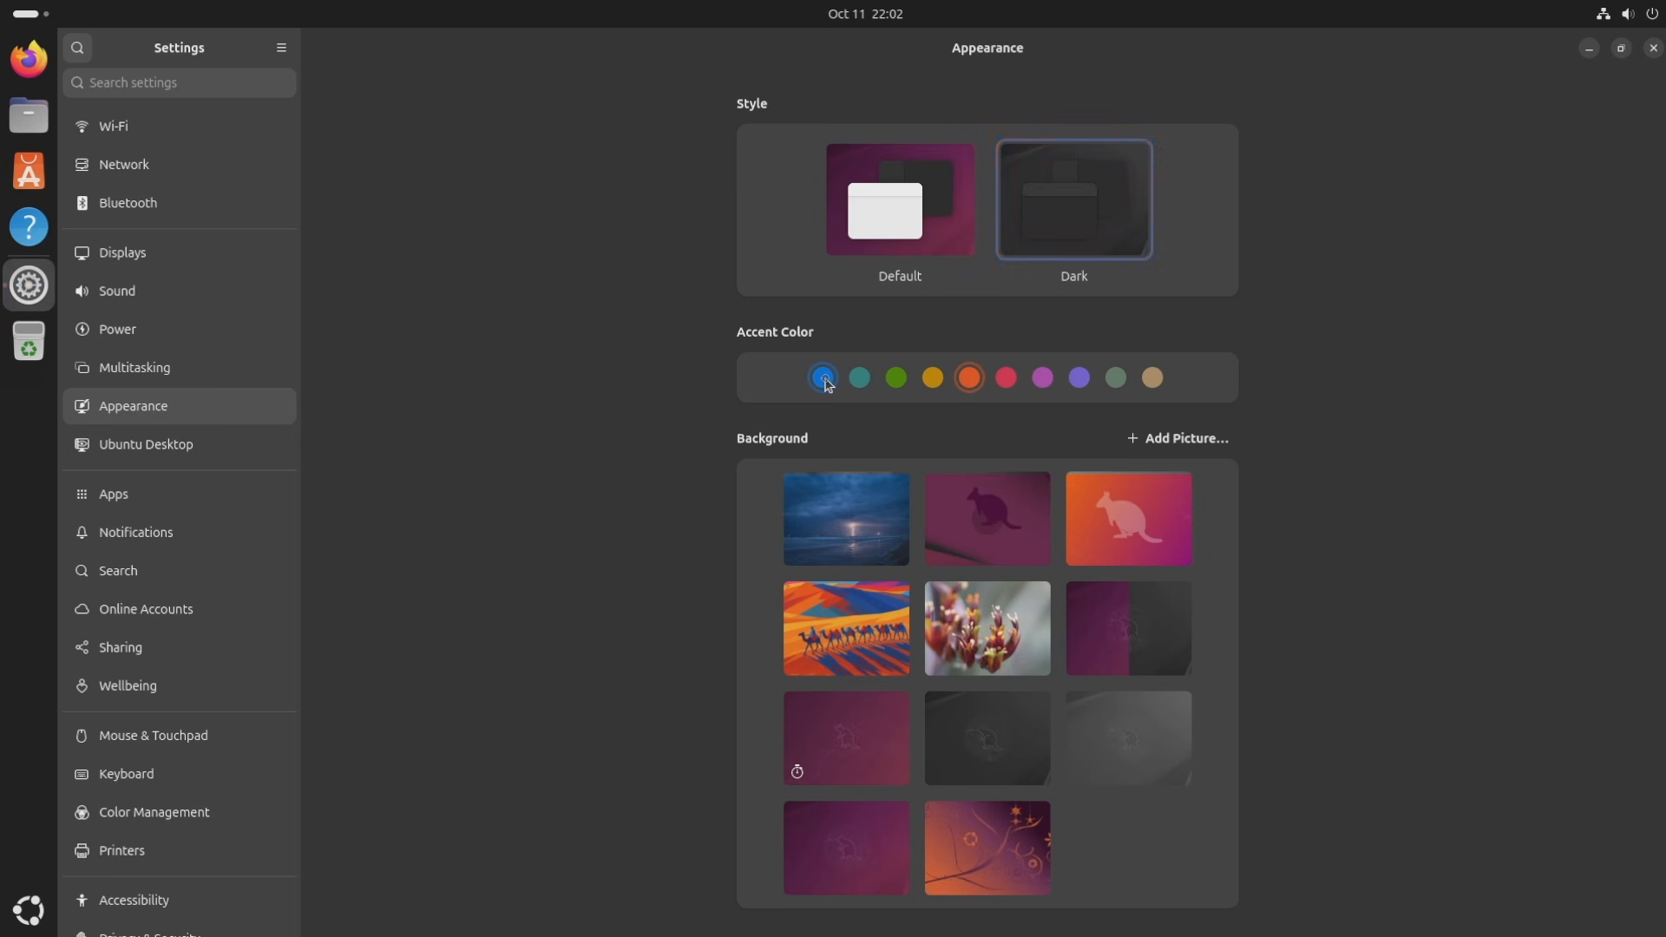
pyautogui.click(896, 379)
pyautogui.click(969, 385)
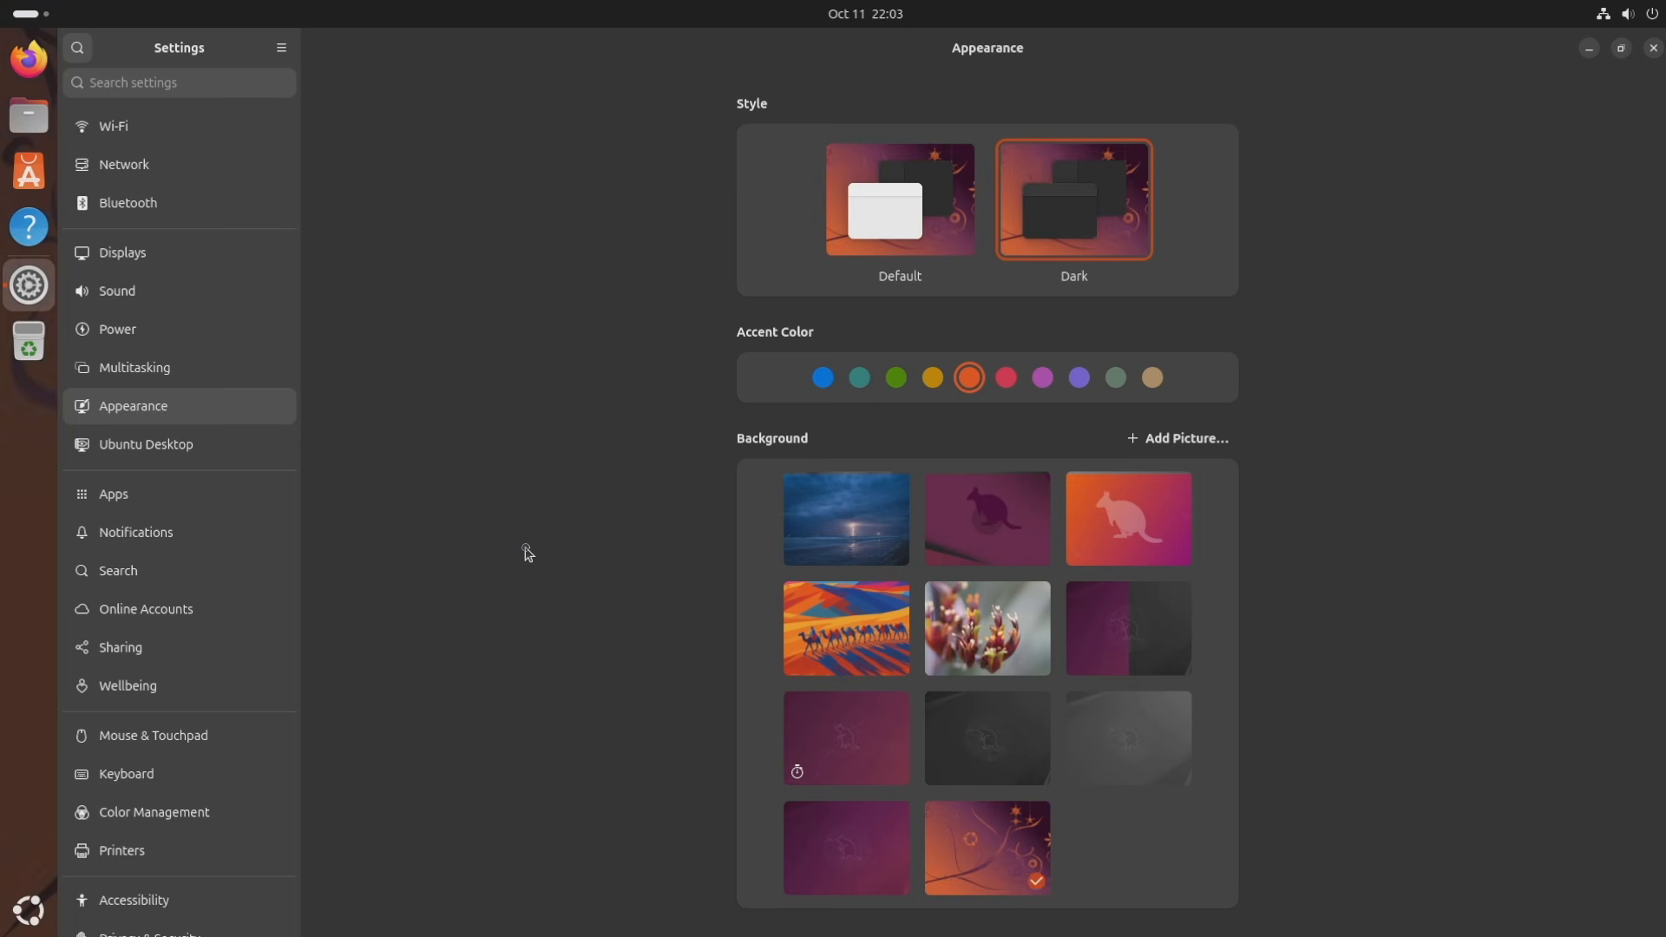
# In Ubuntu Desktop, move the dock to Bottom, then Right, then back to Left.
pyautogui.click(177, 443)
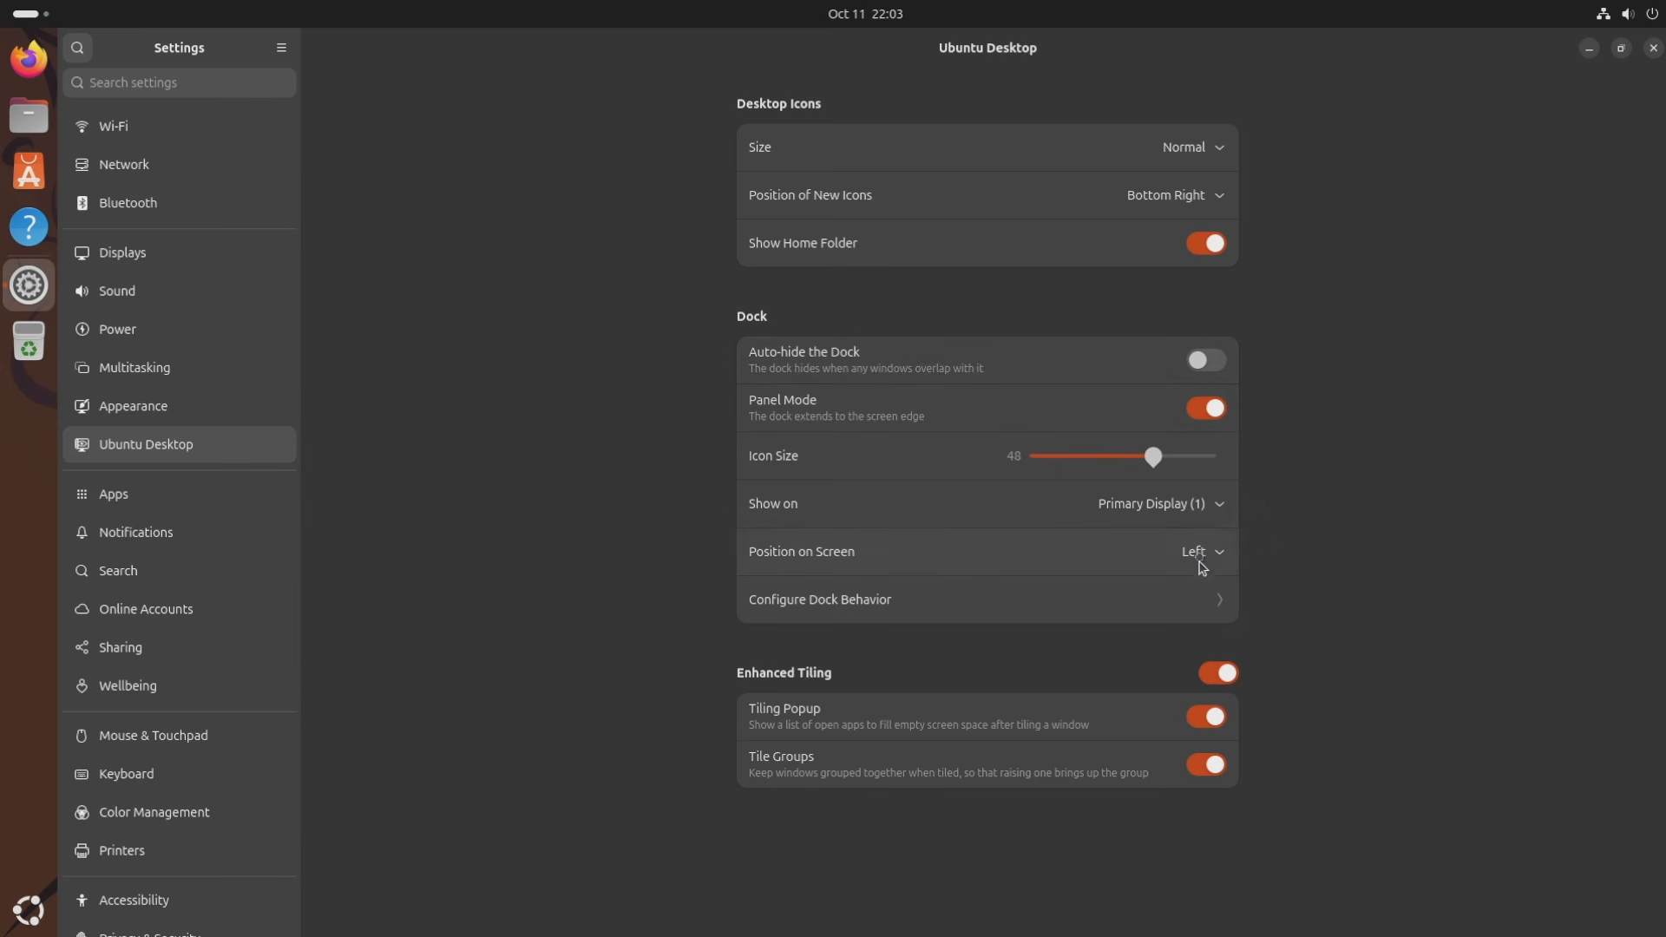
pyautogui.click(1202, 562)
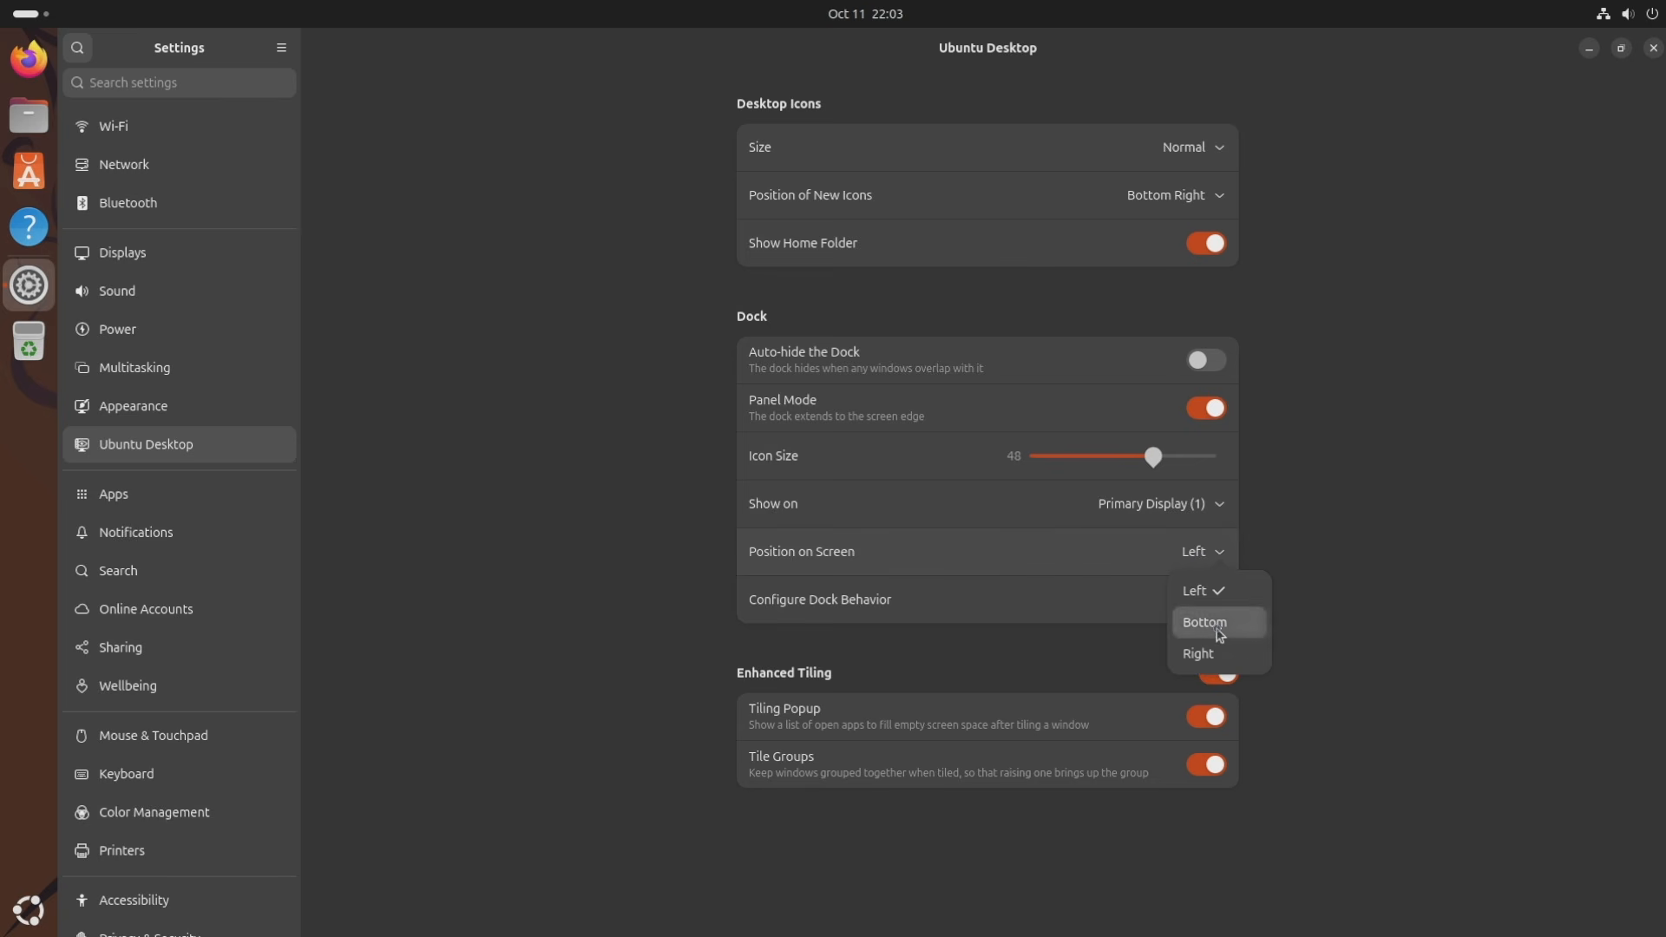
pyautogui.click(1205, 623)
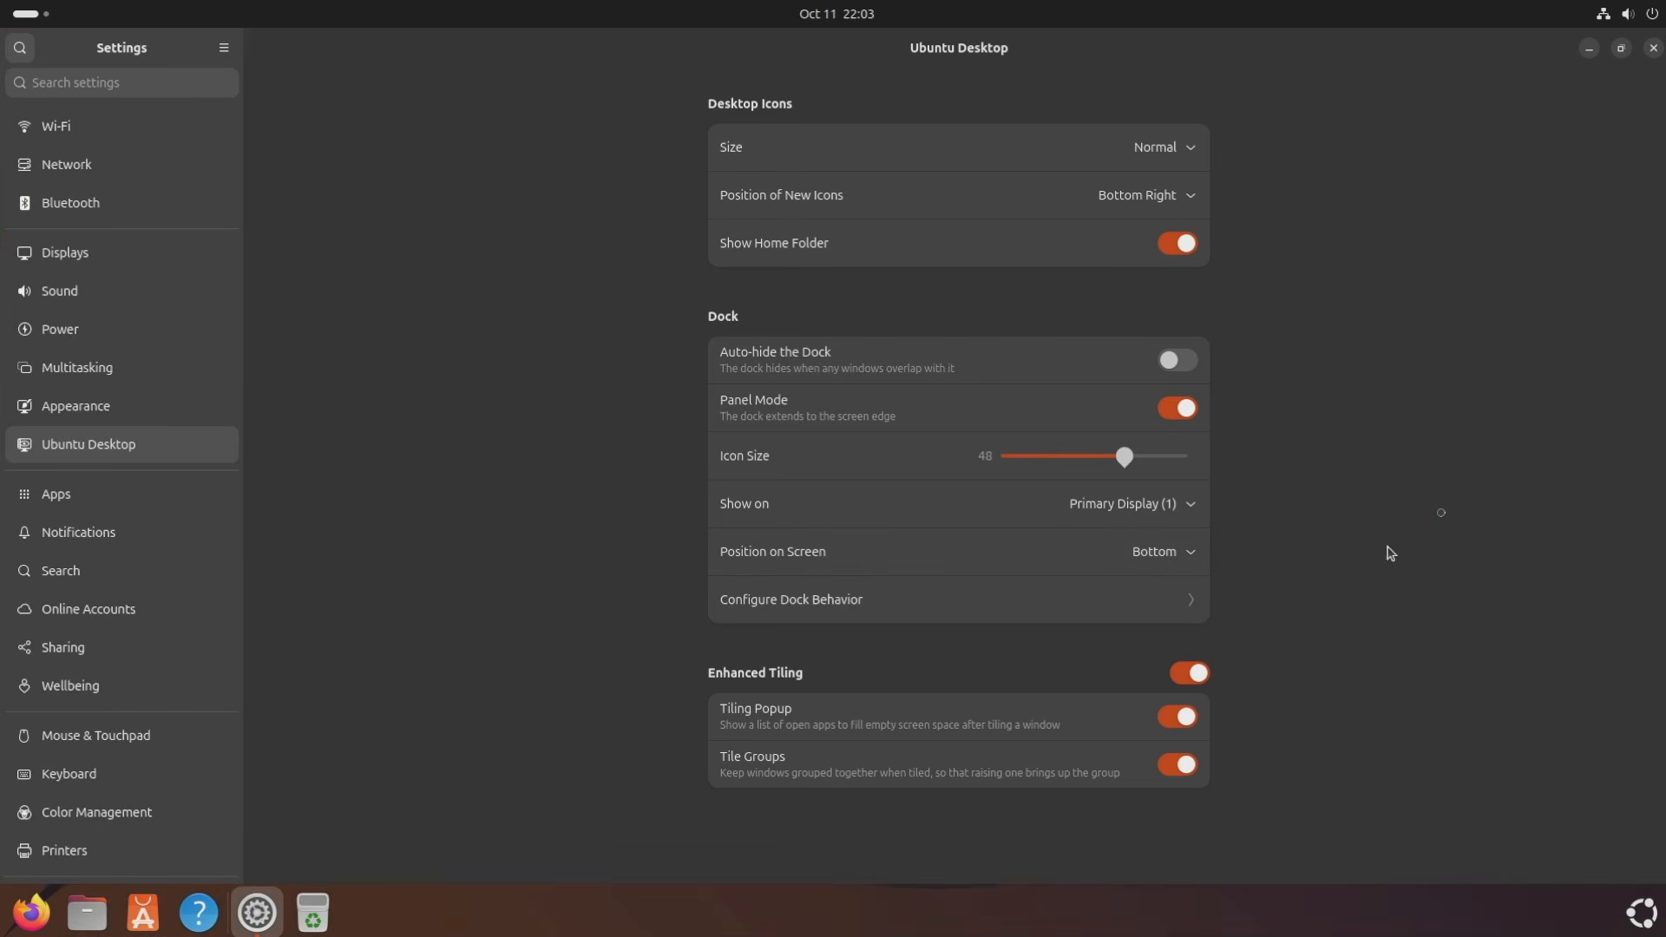
pyautogui.click(1185, 556)
pyautogui.click(1202, 656)
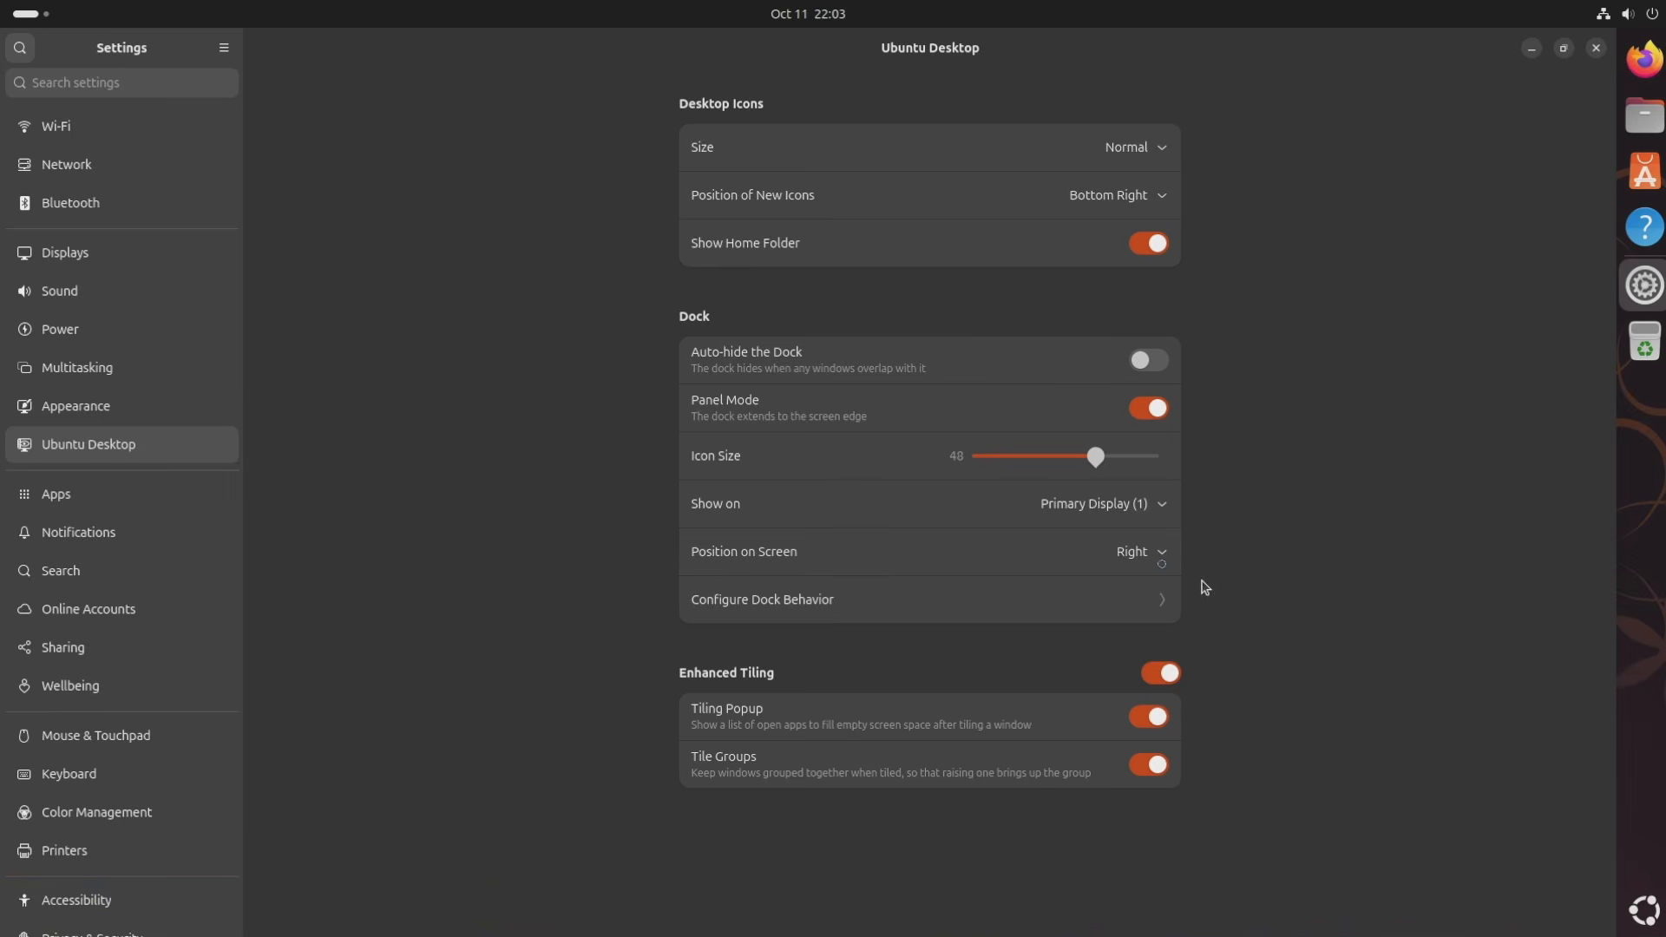
pyautogui.click(1147, 556)
pyautogui.click(1146, 591)
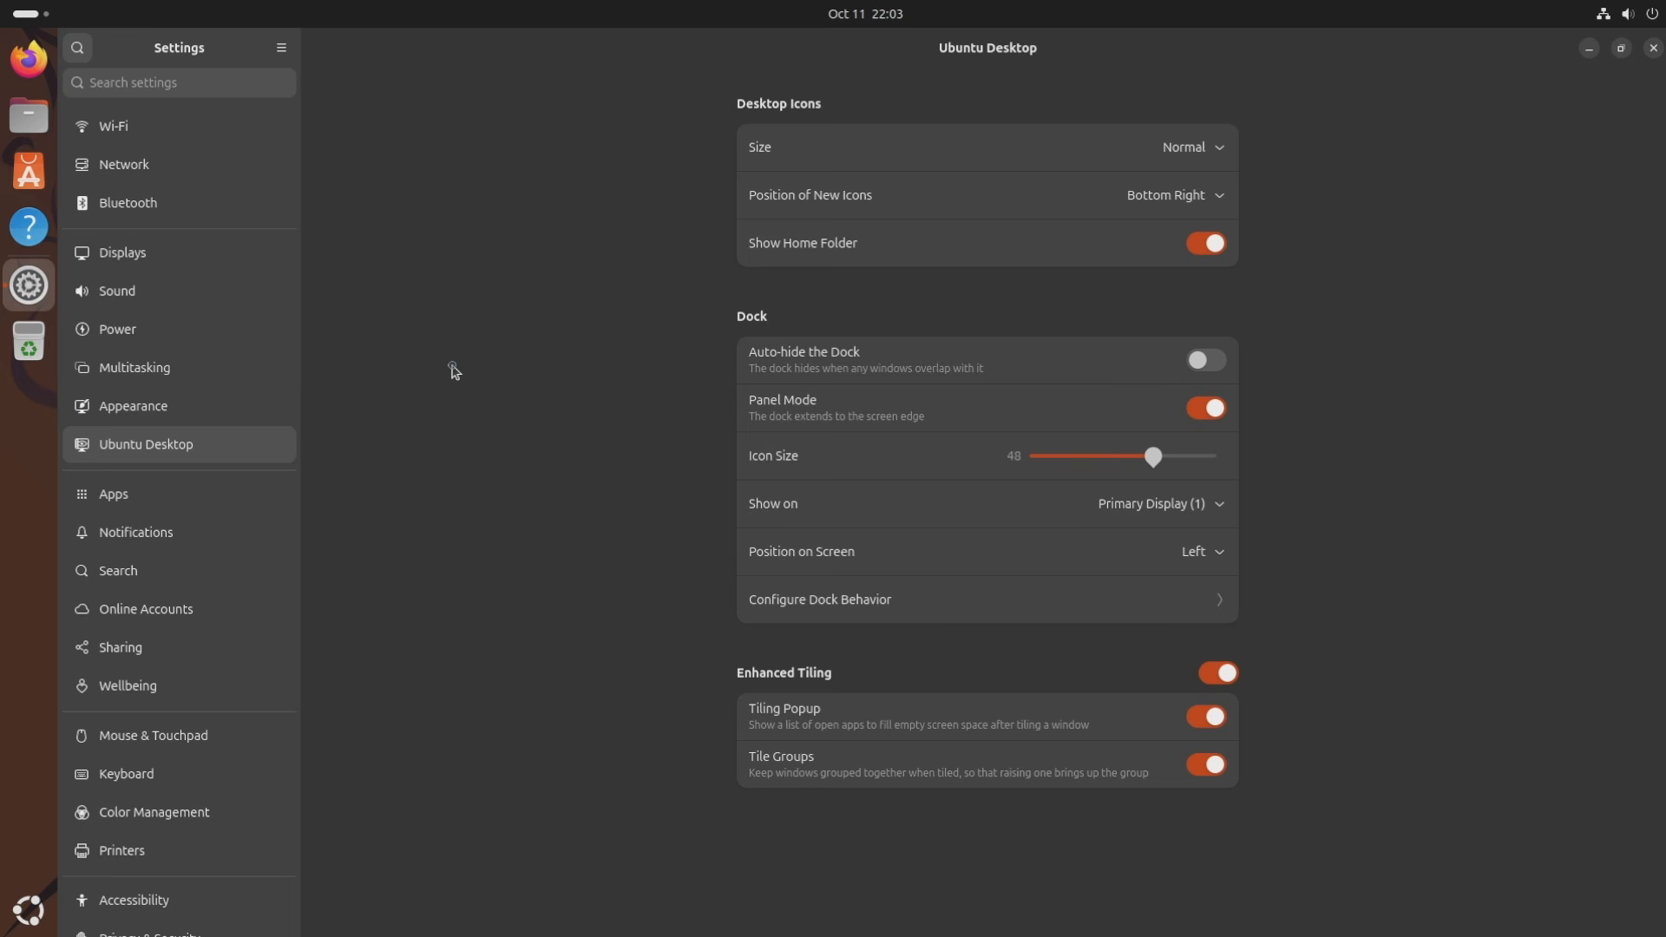
# Check the Additional Drivers and Firefox app permissions under Apps, then go to Notifications.
pyautogui.click(202, 493)
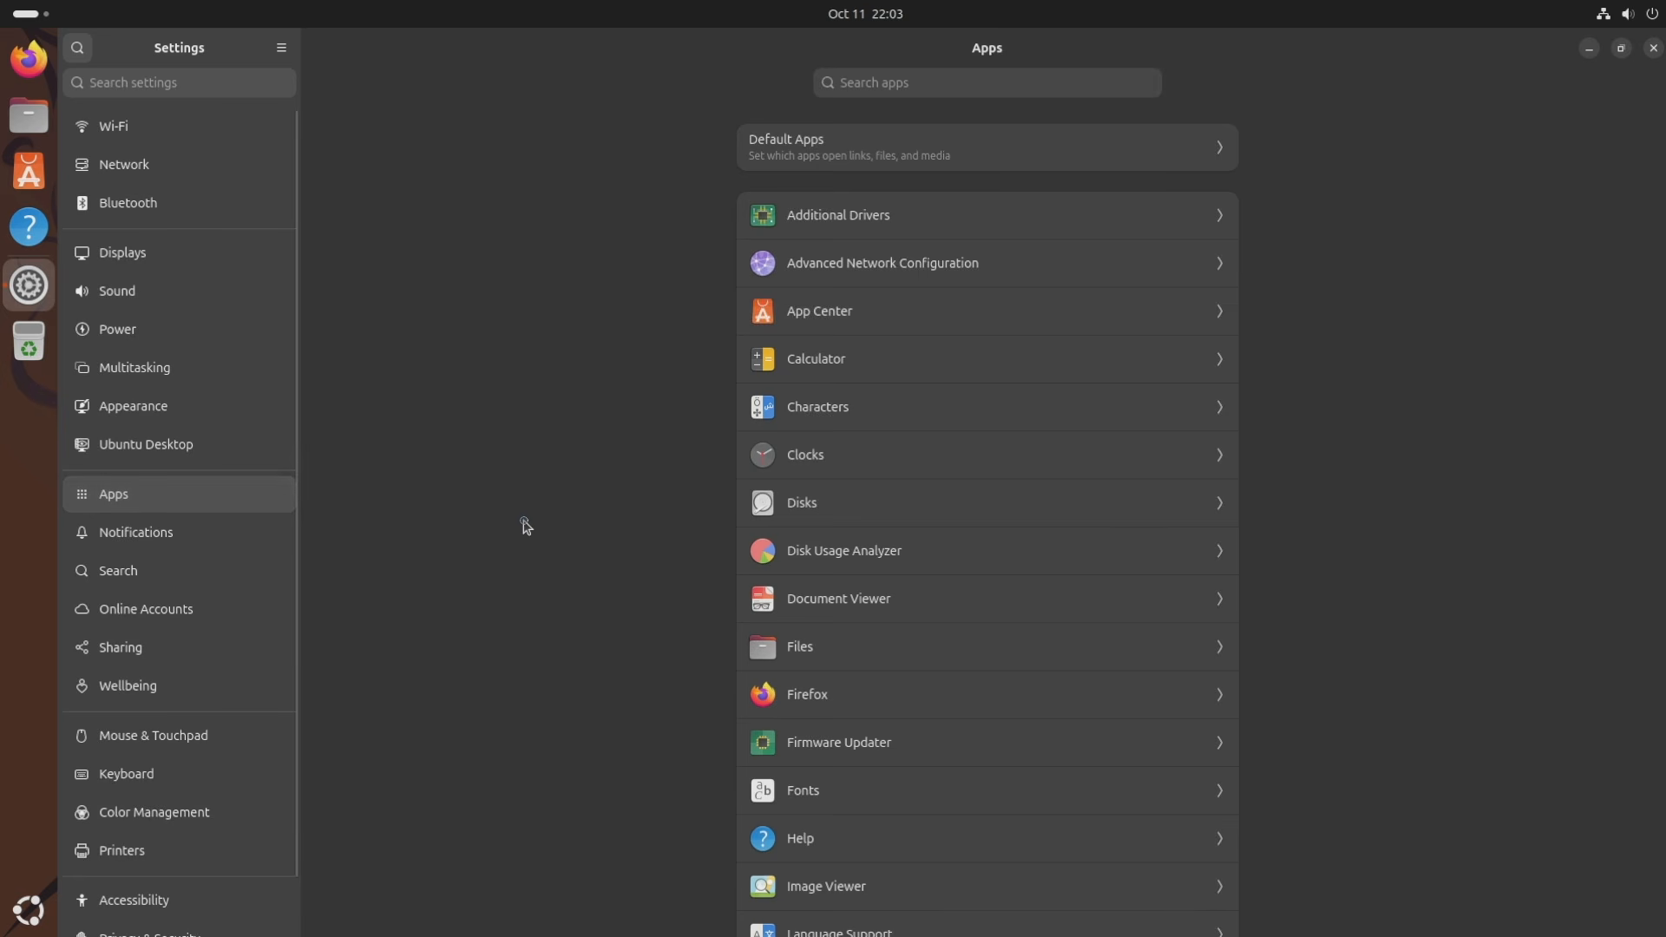
pyautogui.click(824, 226)
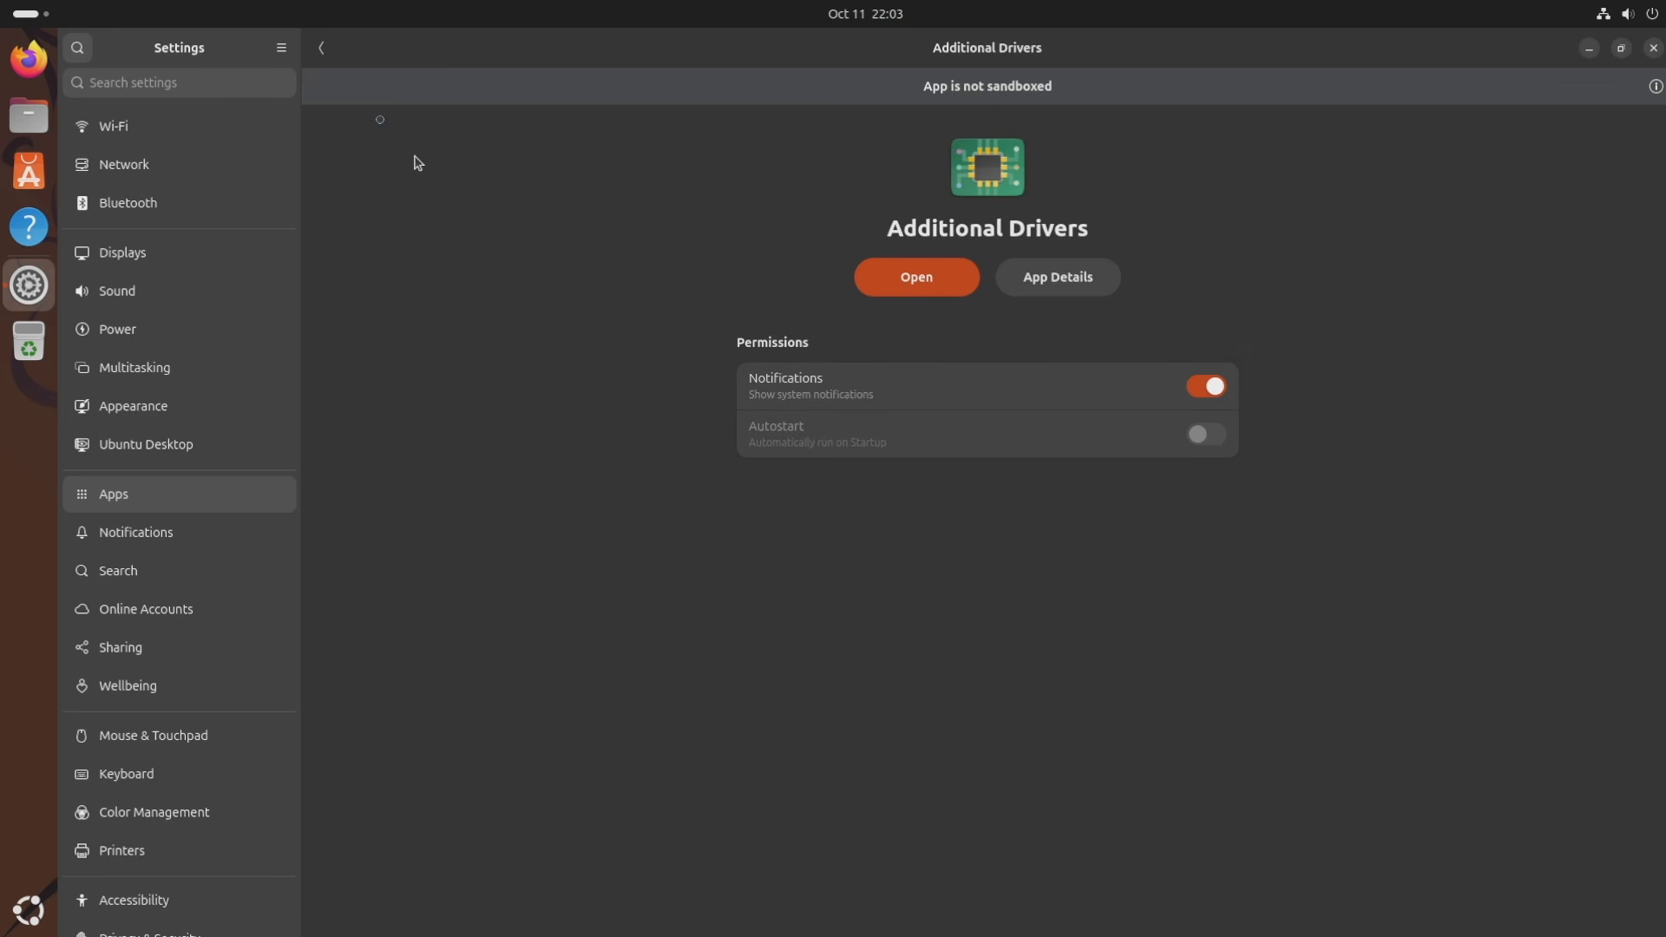
pyautogui.click(323, 50)
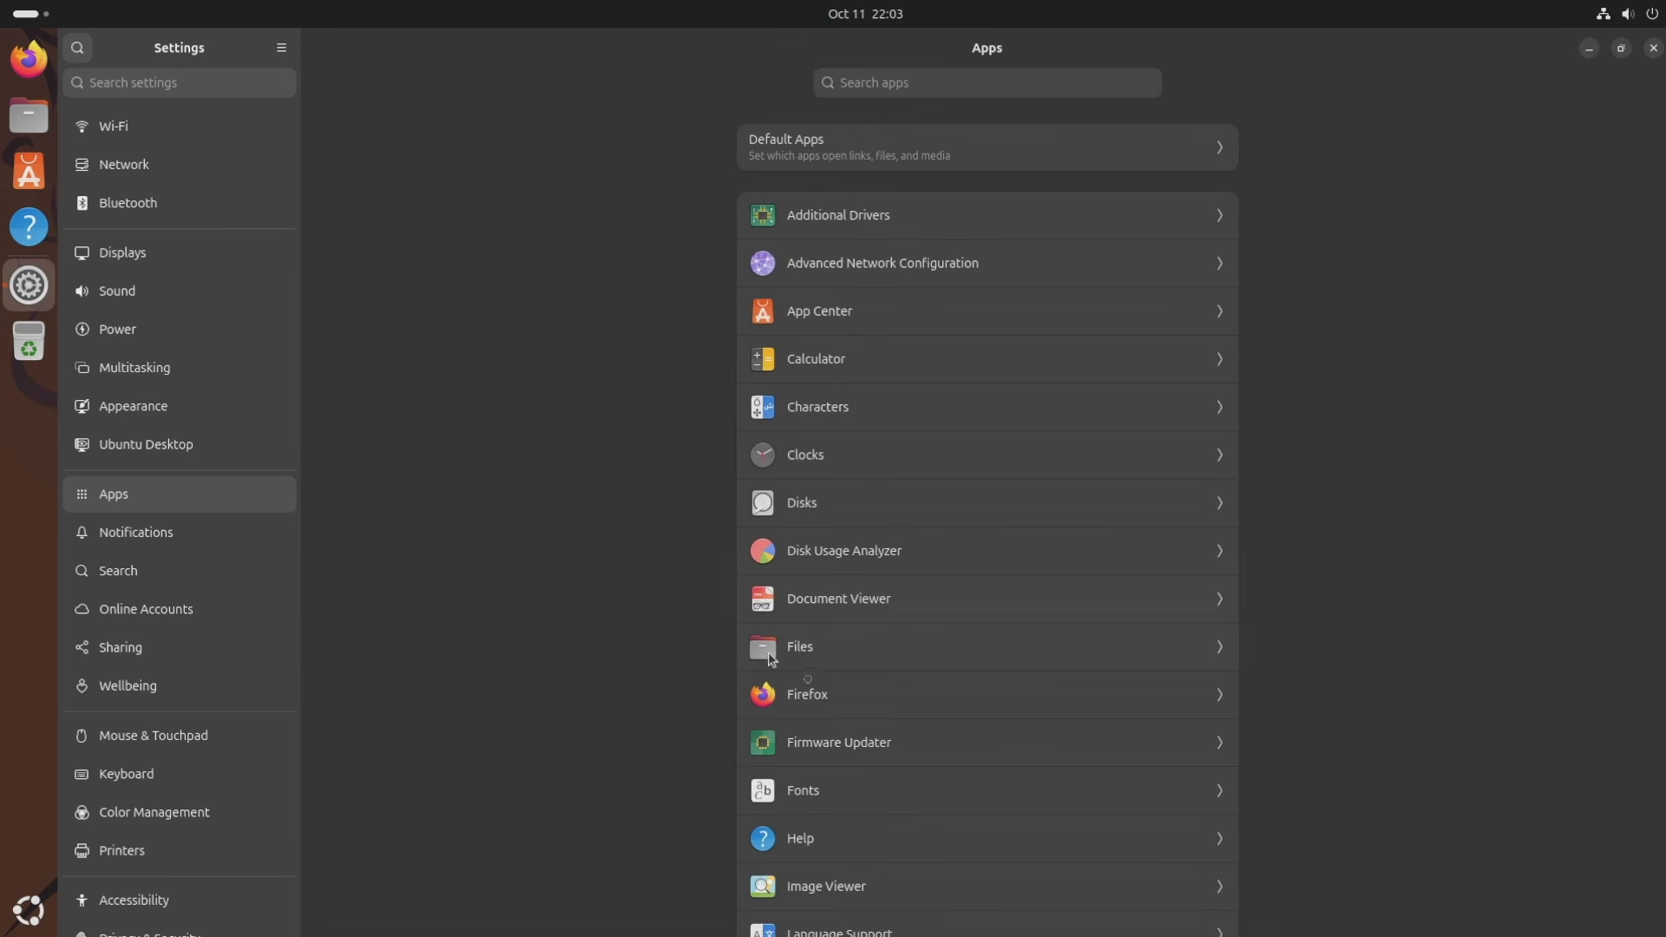
pyautogui.click(814, 689)
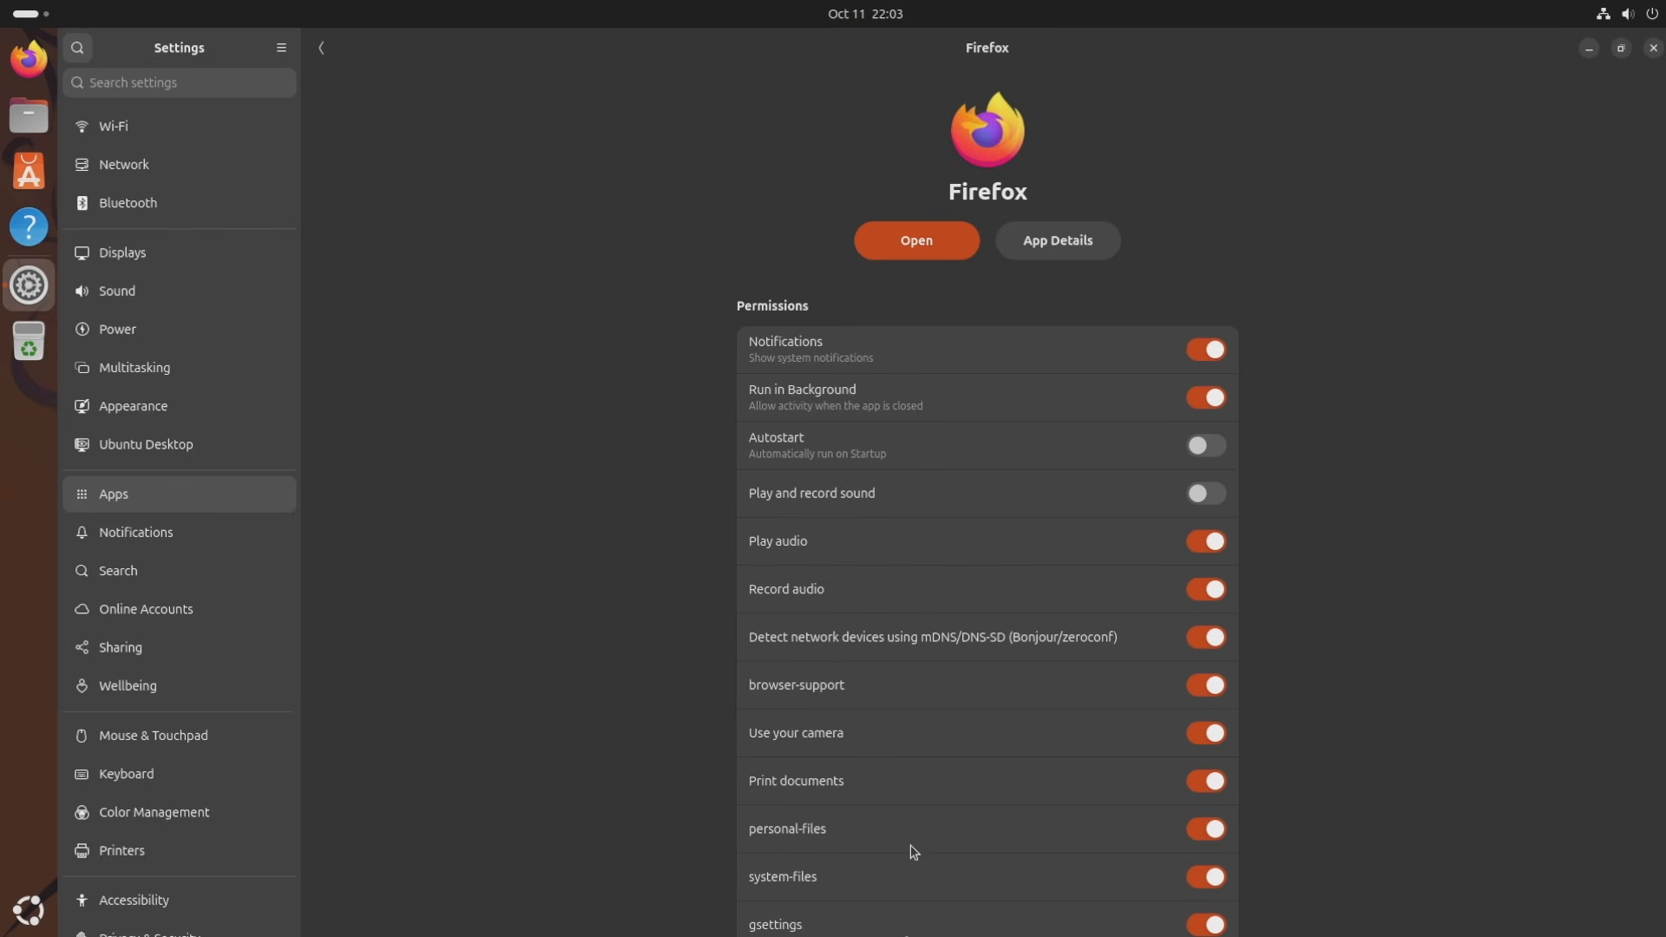
pyautogui.click(318, 52)
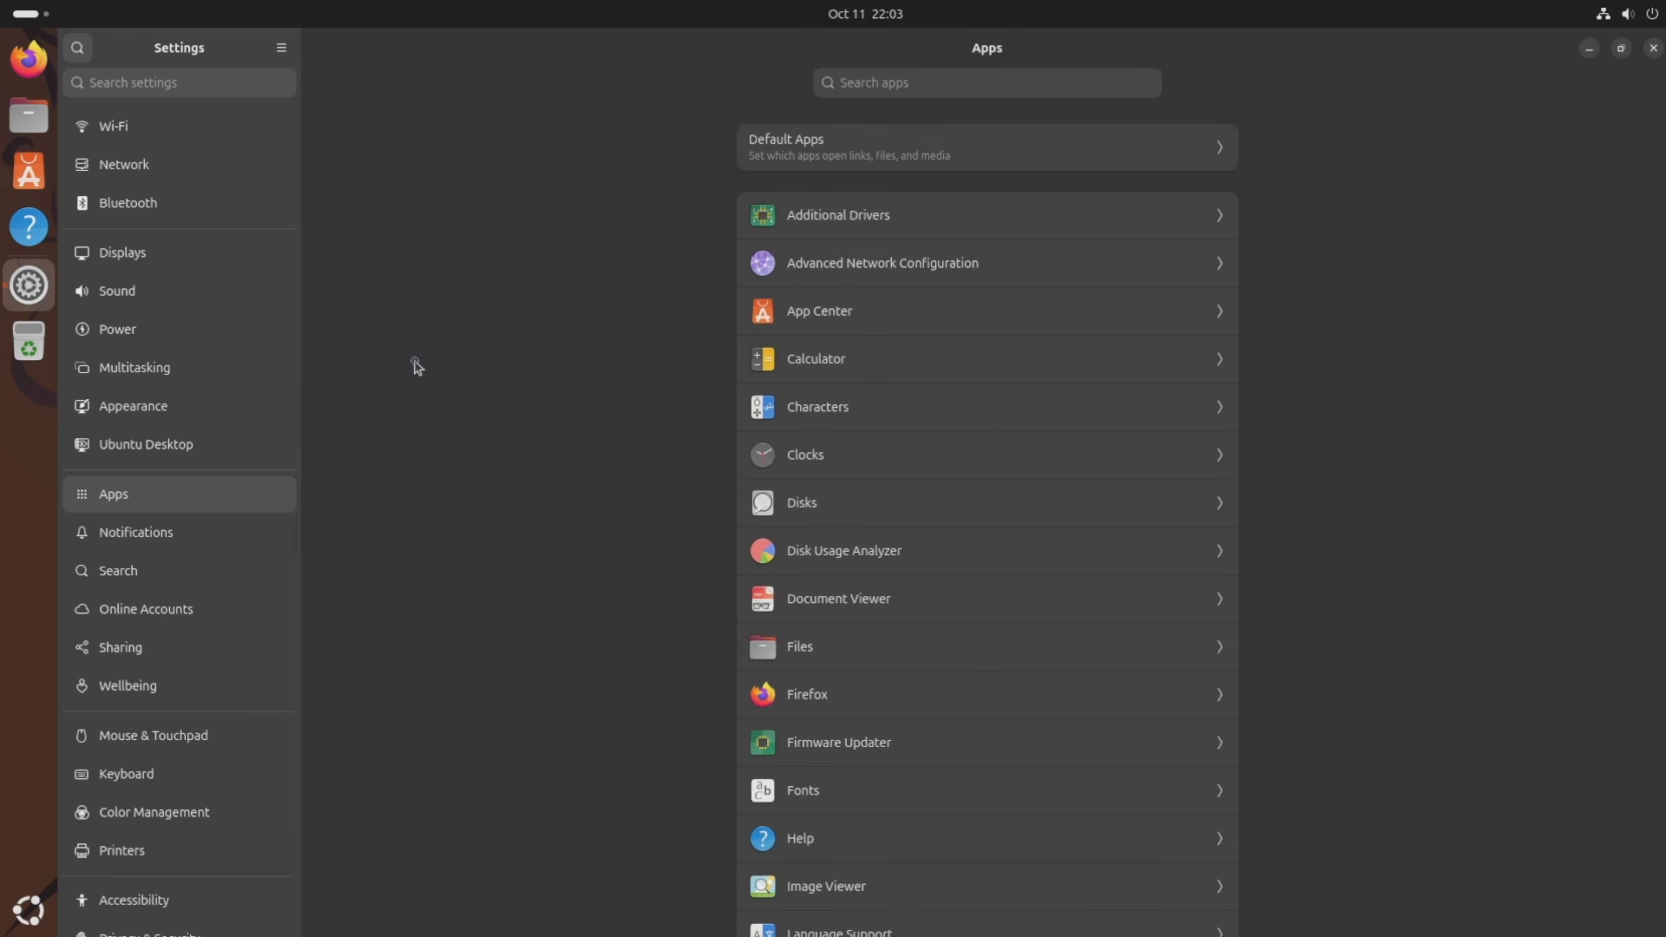
pyautogui.click(881, 90)
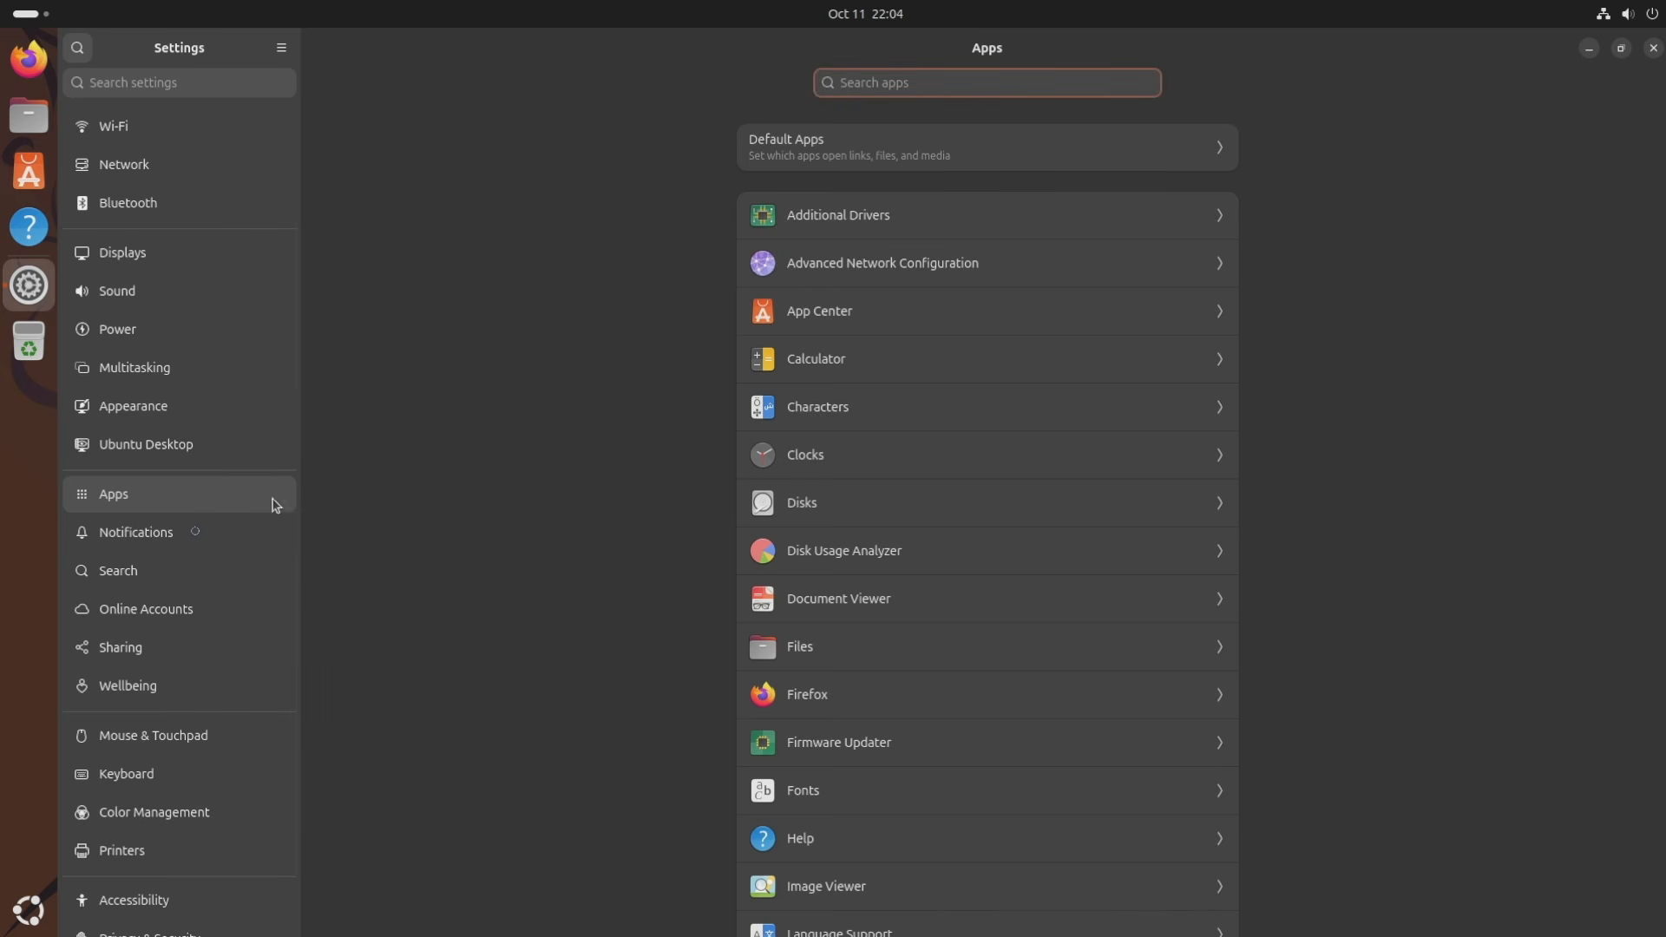
pyautogui.click(274, 532)
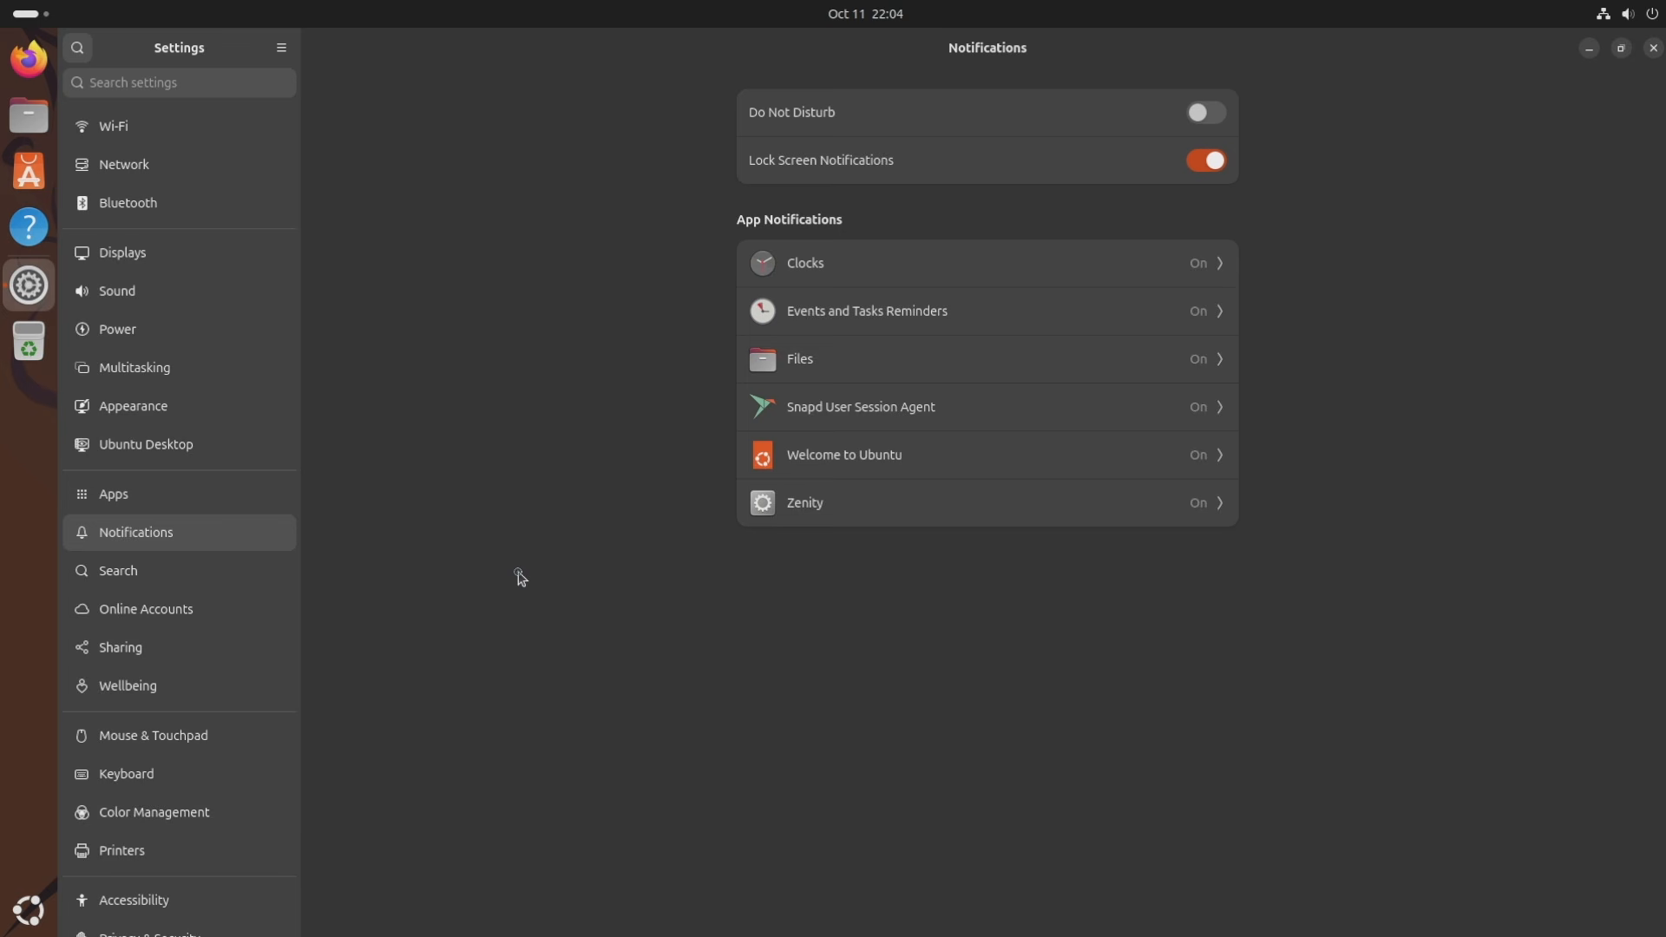
# Browse Search, Online Accounts and Sharing, ending on Wellbeing showing 22m screen time today.
pyautogui.click(146, 555)
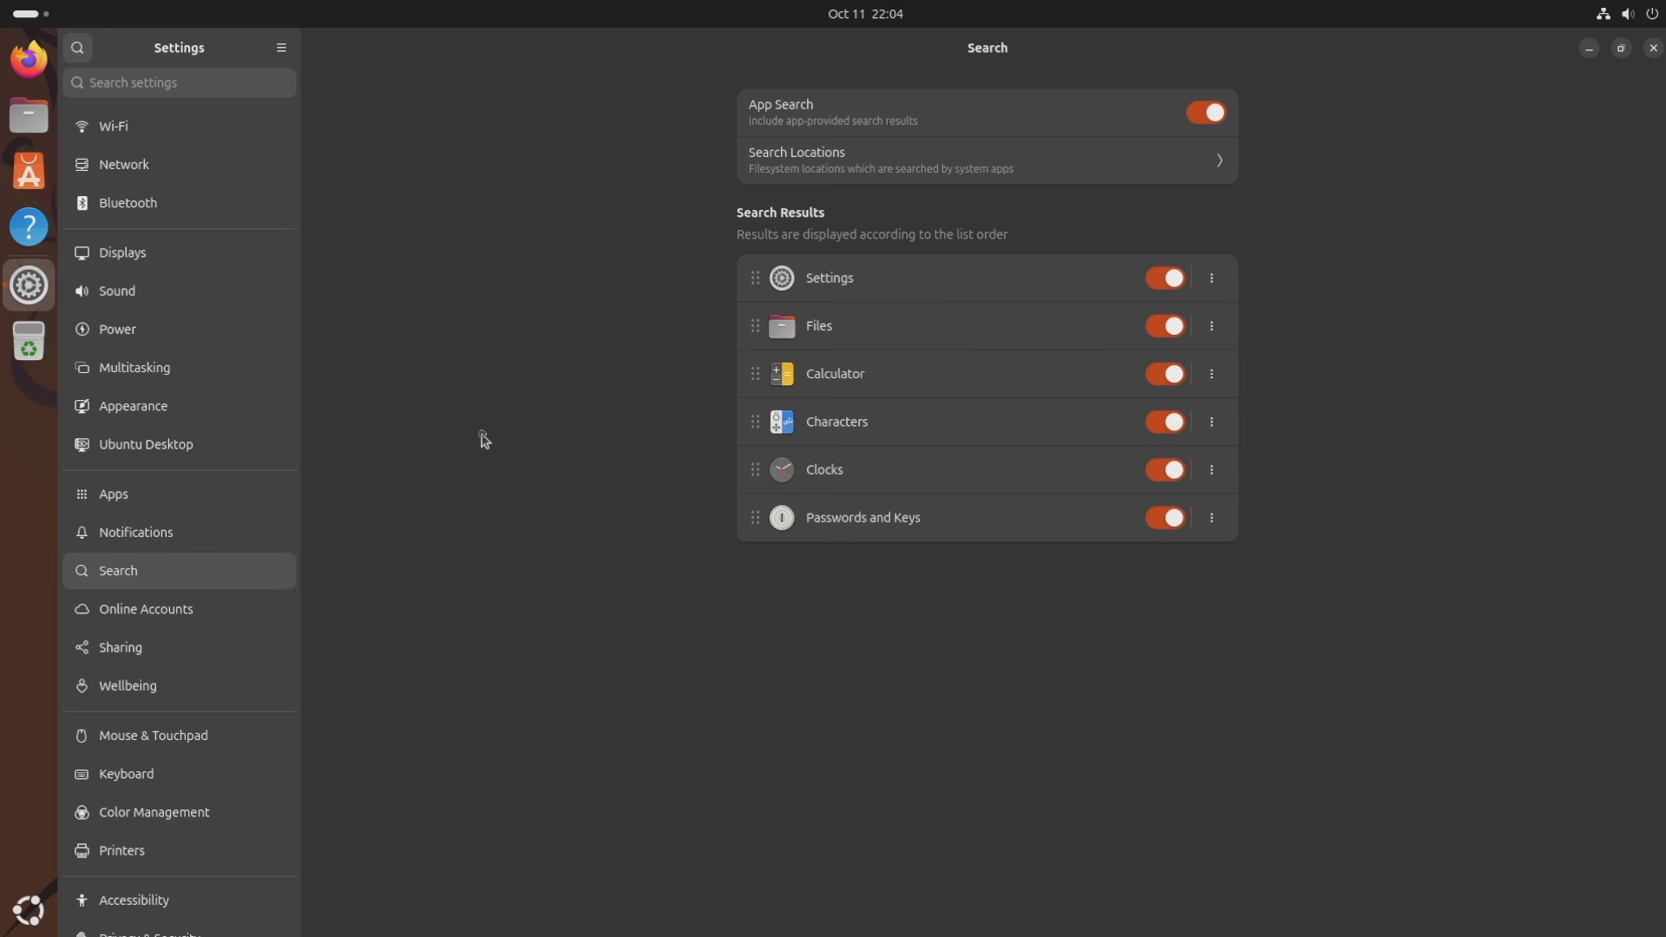
pyautogui.click(211, 611)
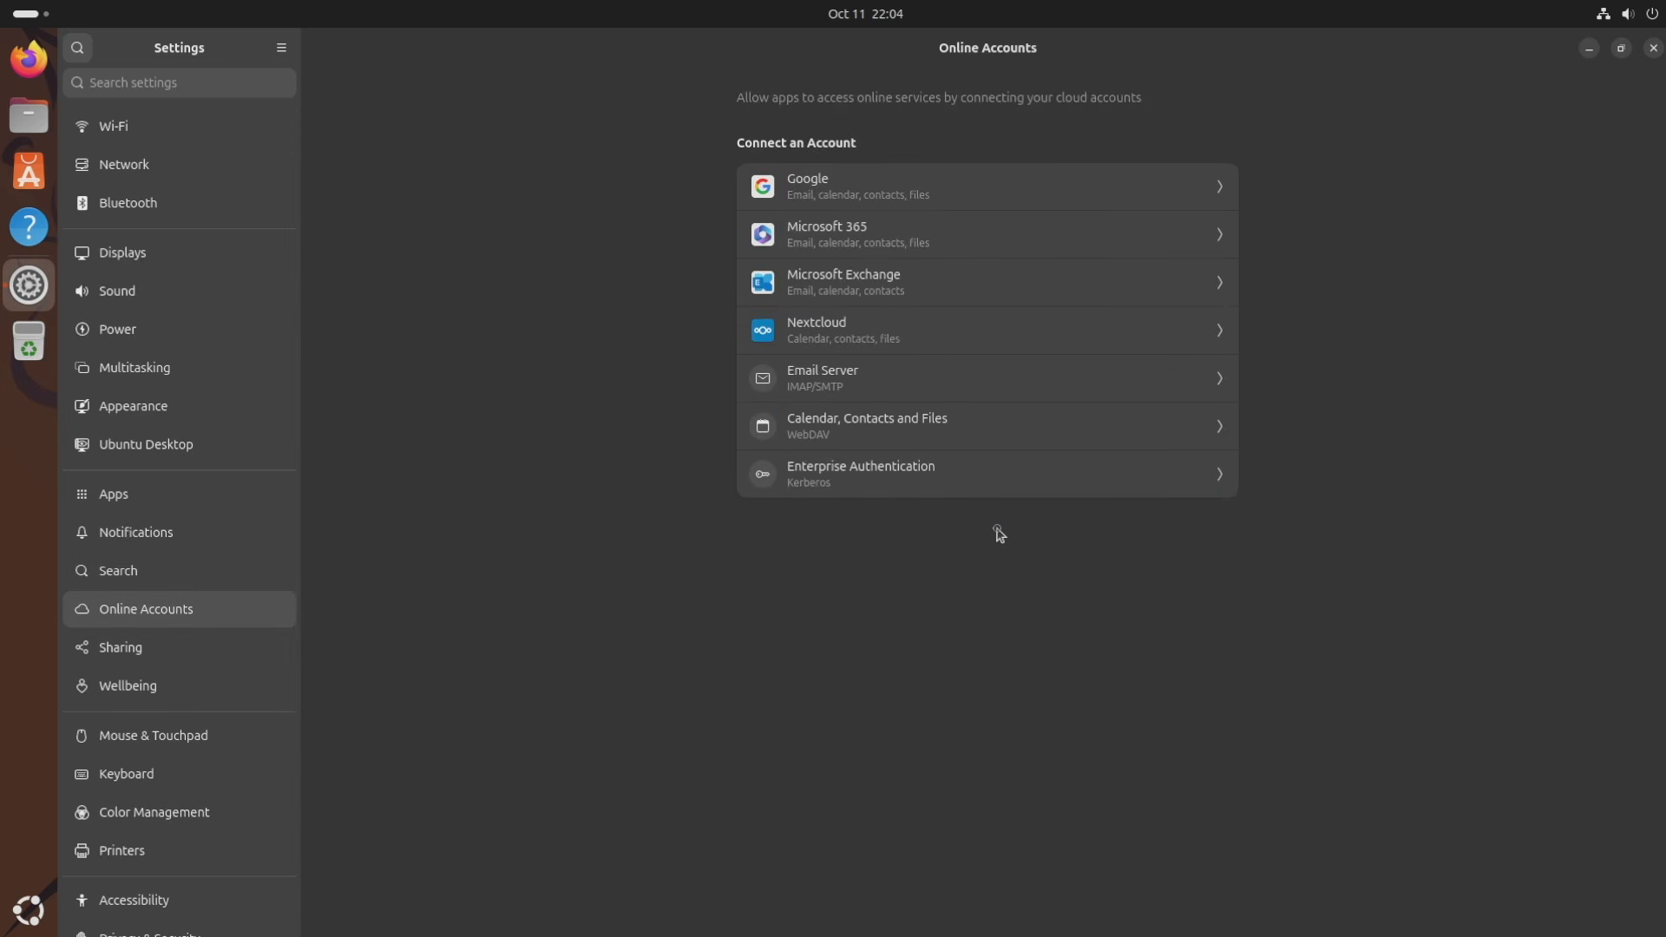
pyautogui.click(196, 661)
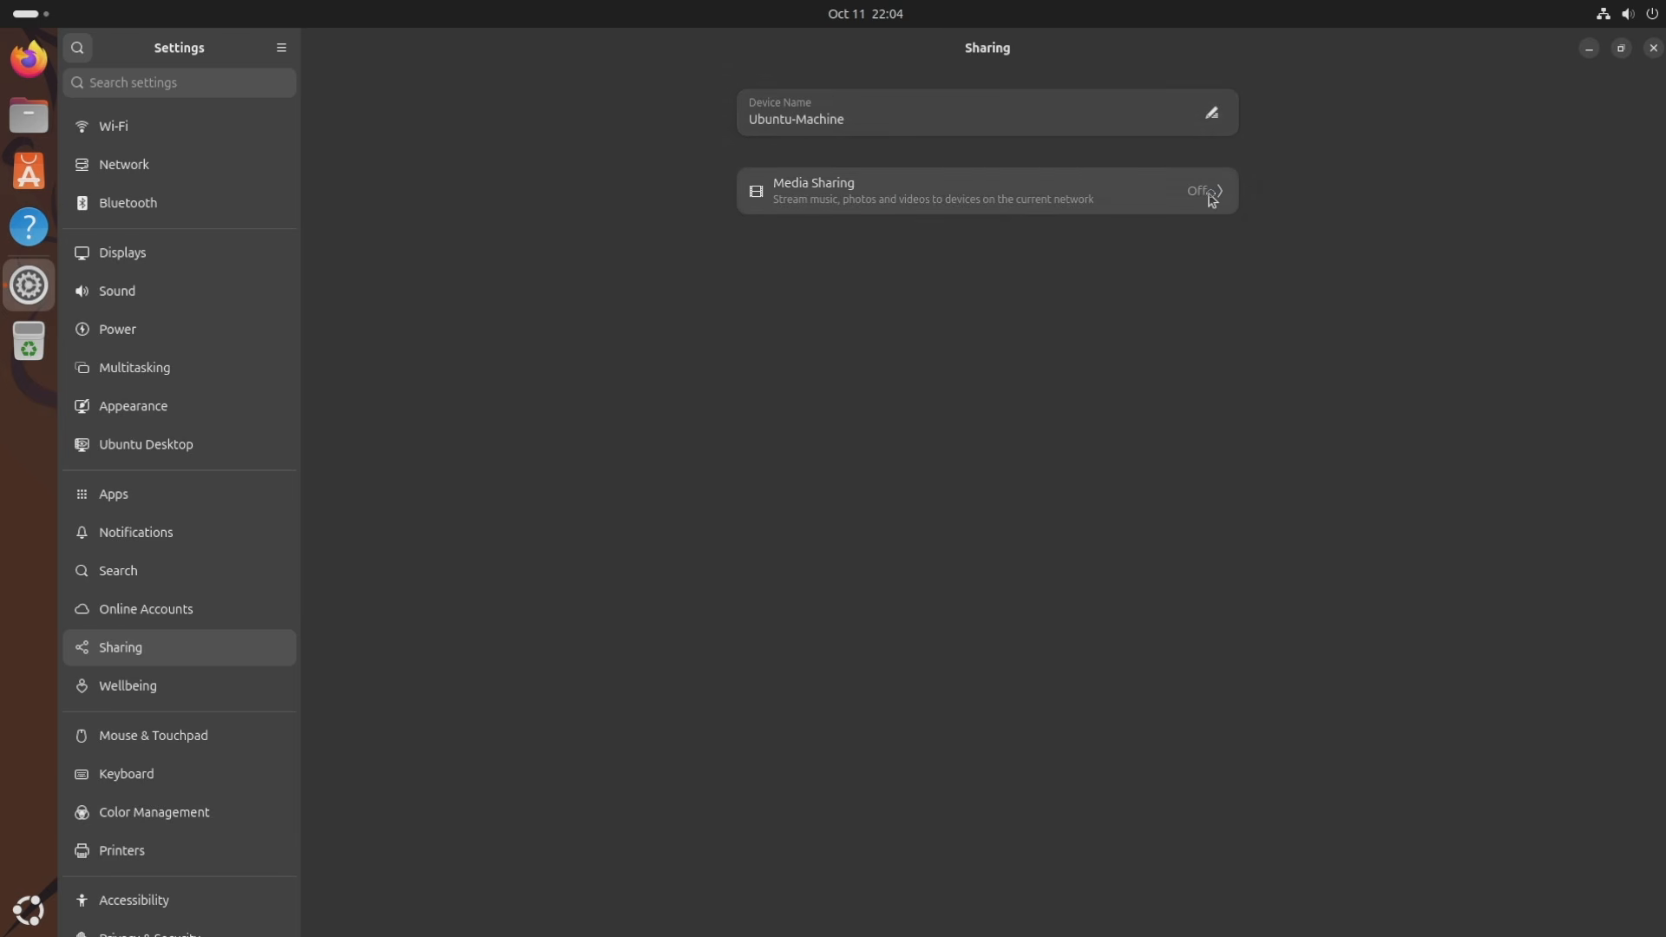
pyautogui.click(162, 681)
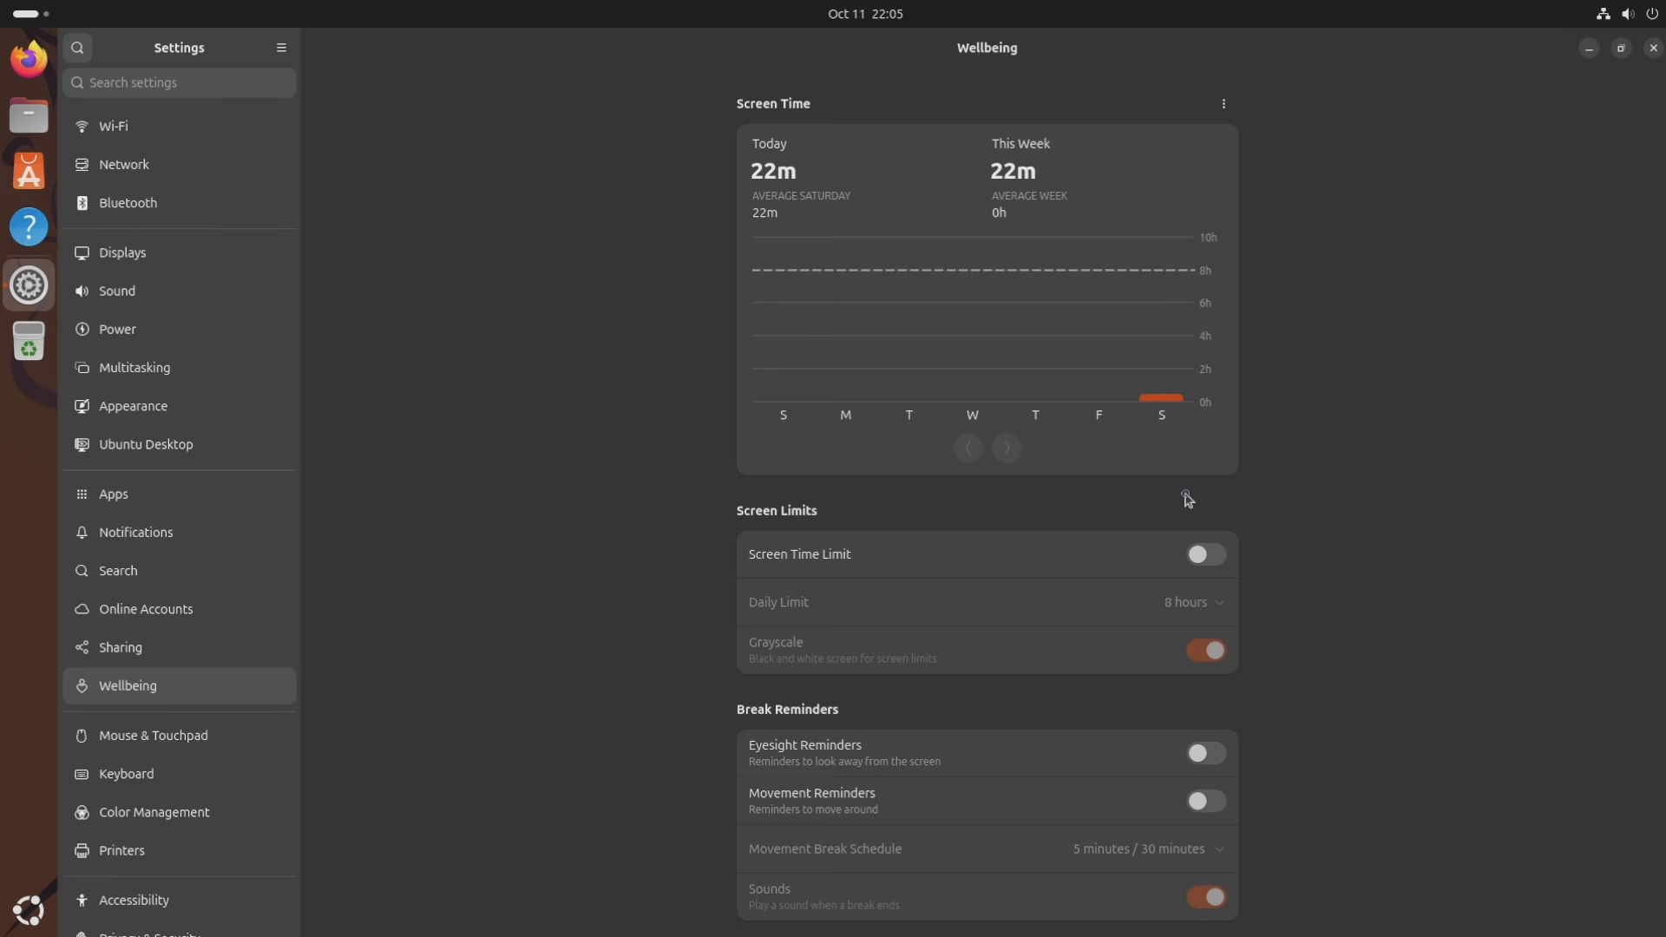
# Browse Mouse & Touchpad, Keyboard, Color Management and Printers, ending on Accessibility.
pyautogui.click(223, 737)
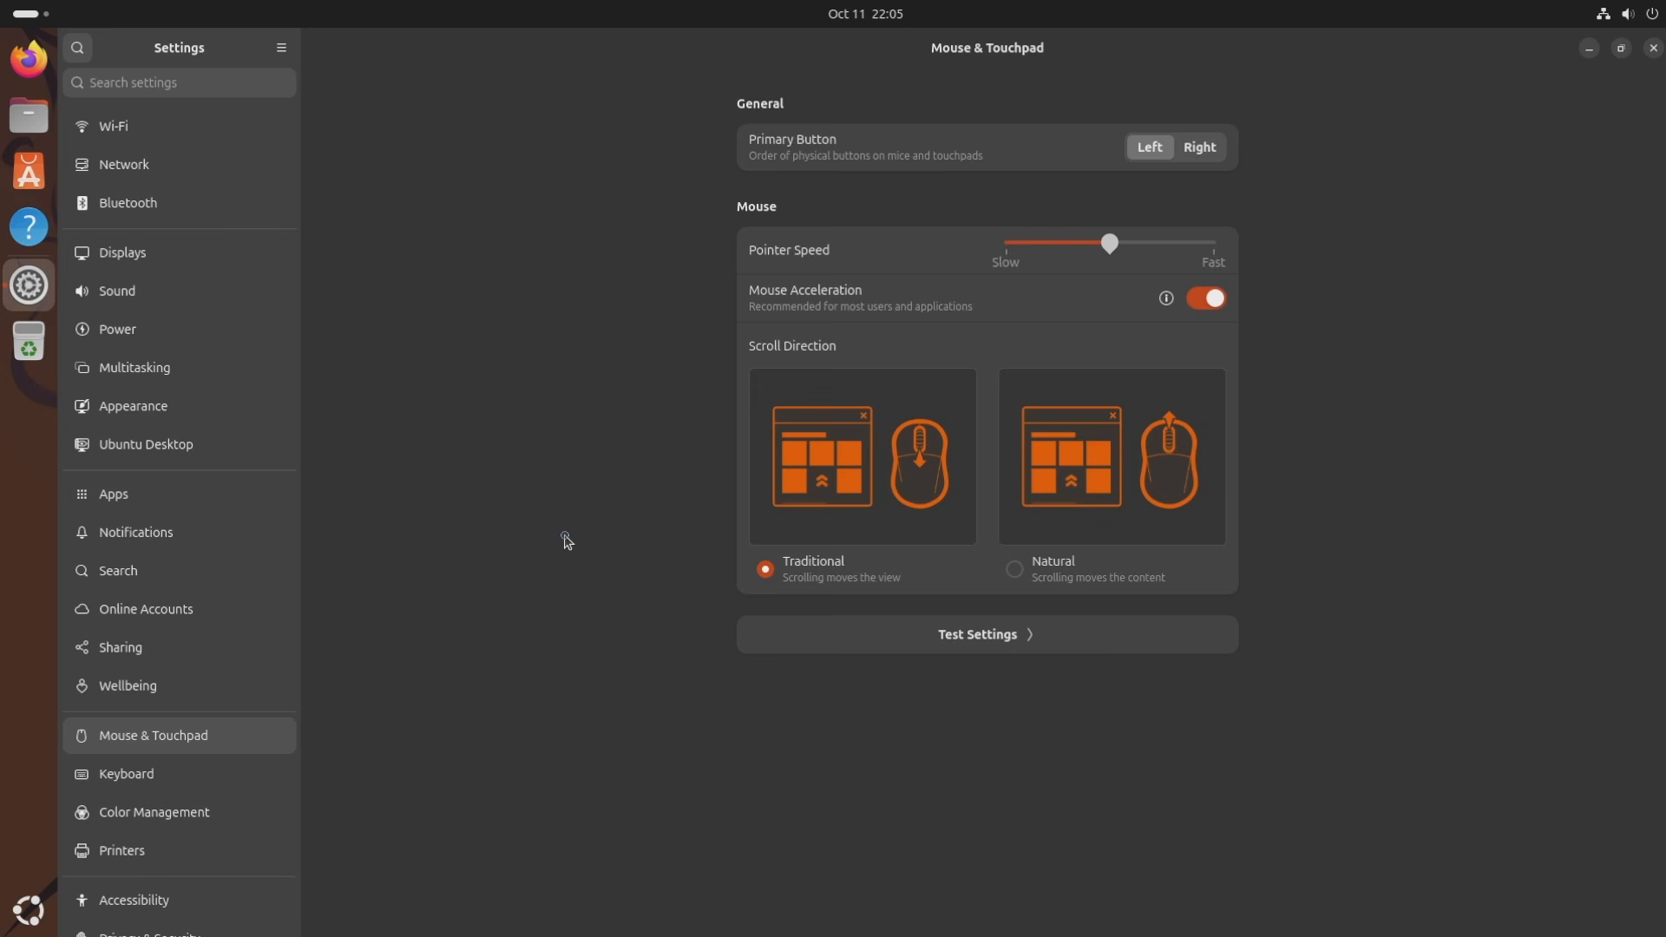
pyautogui.click(184, 775)
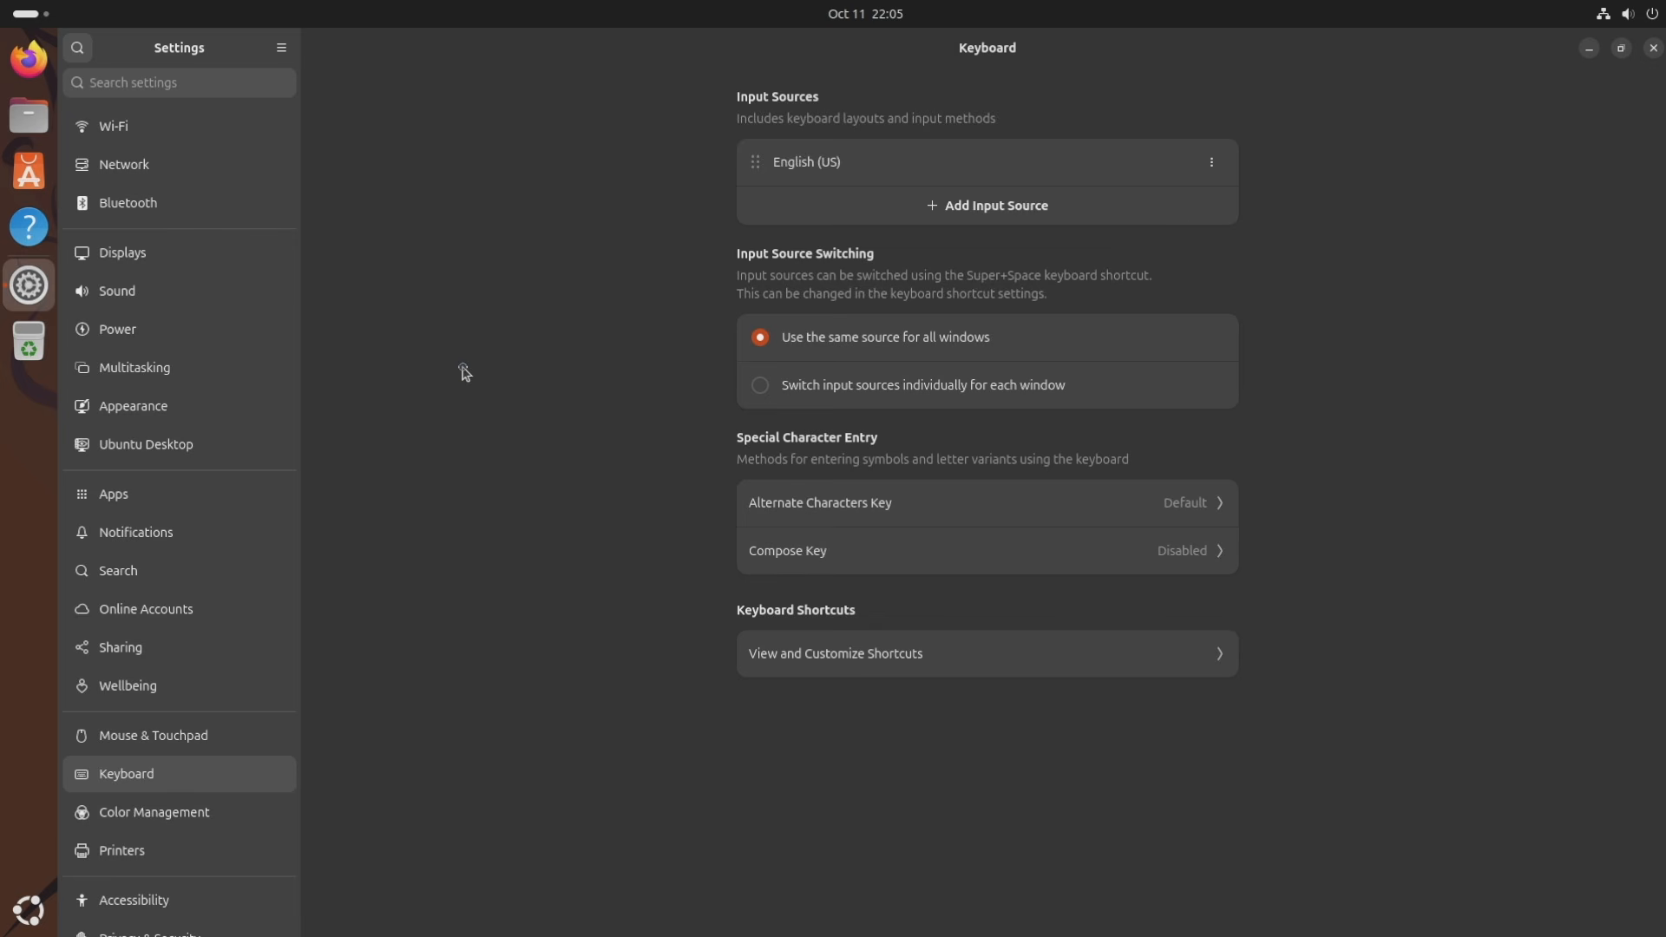
pyautogui.press('Down')
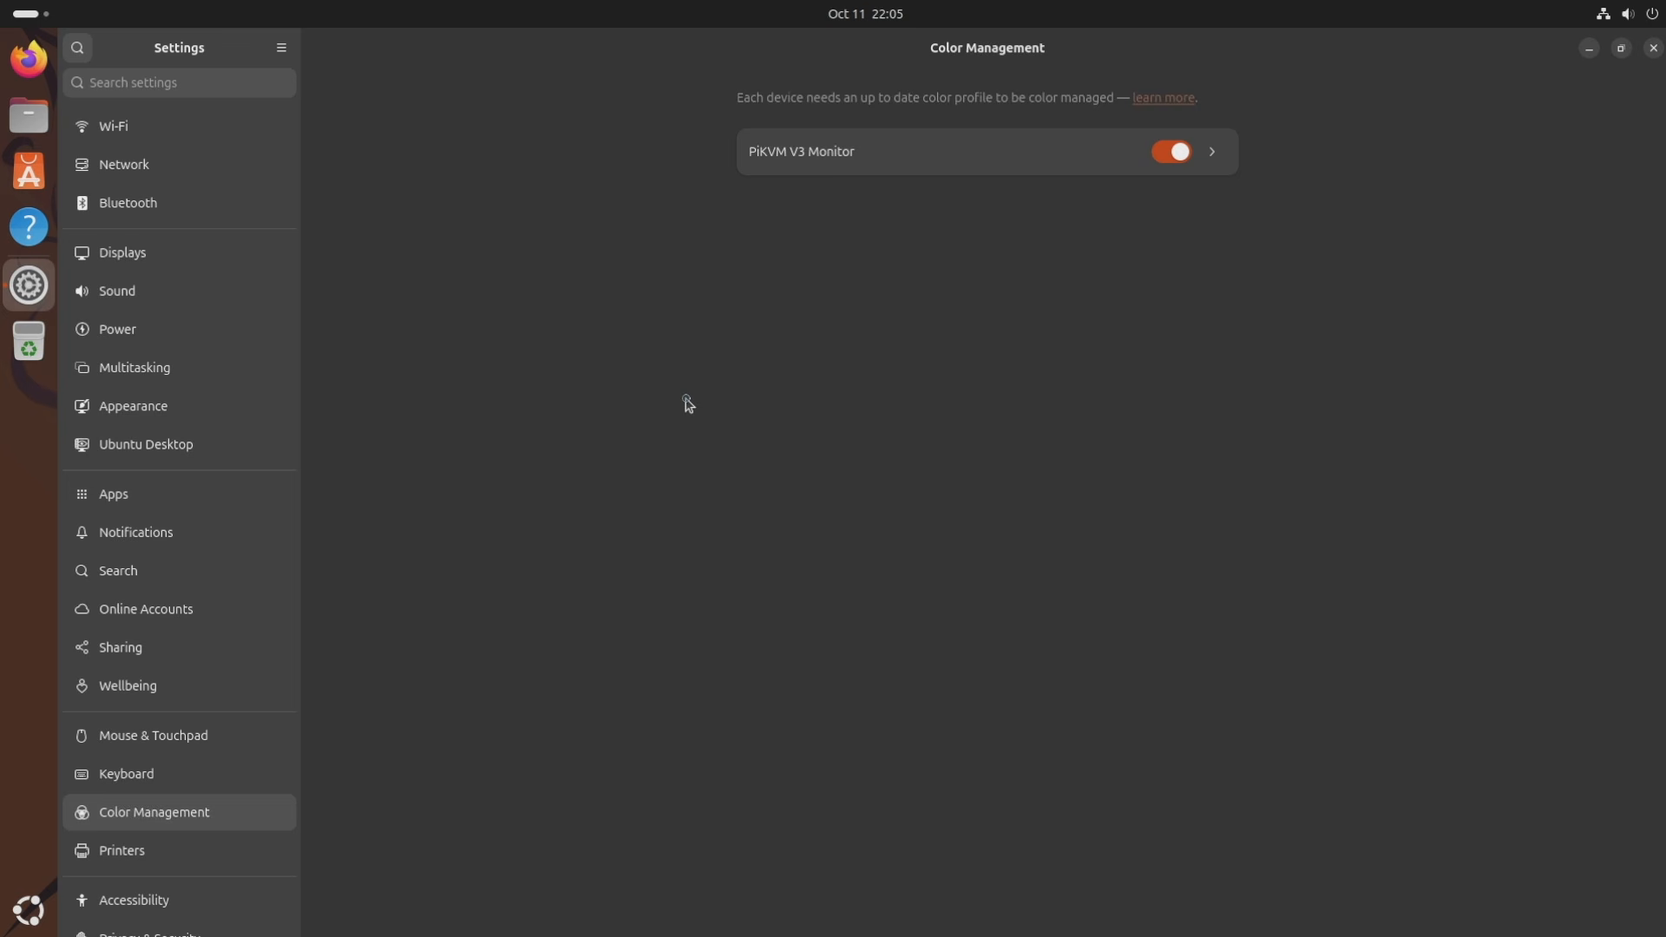
pyautogui.click(193, 839)
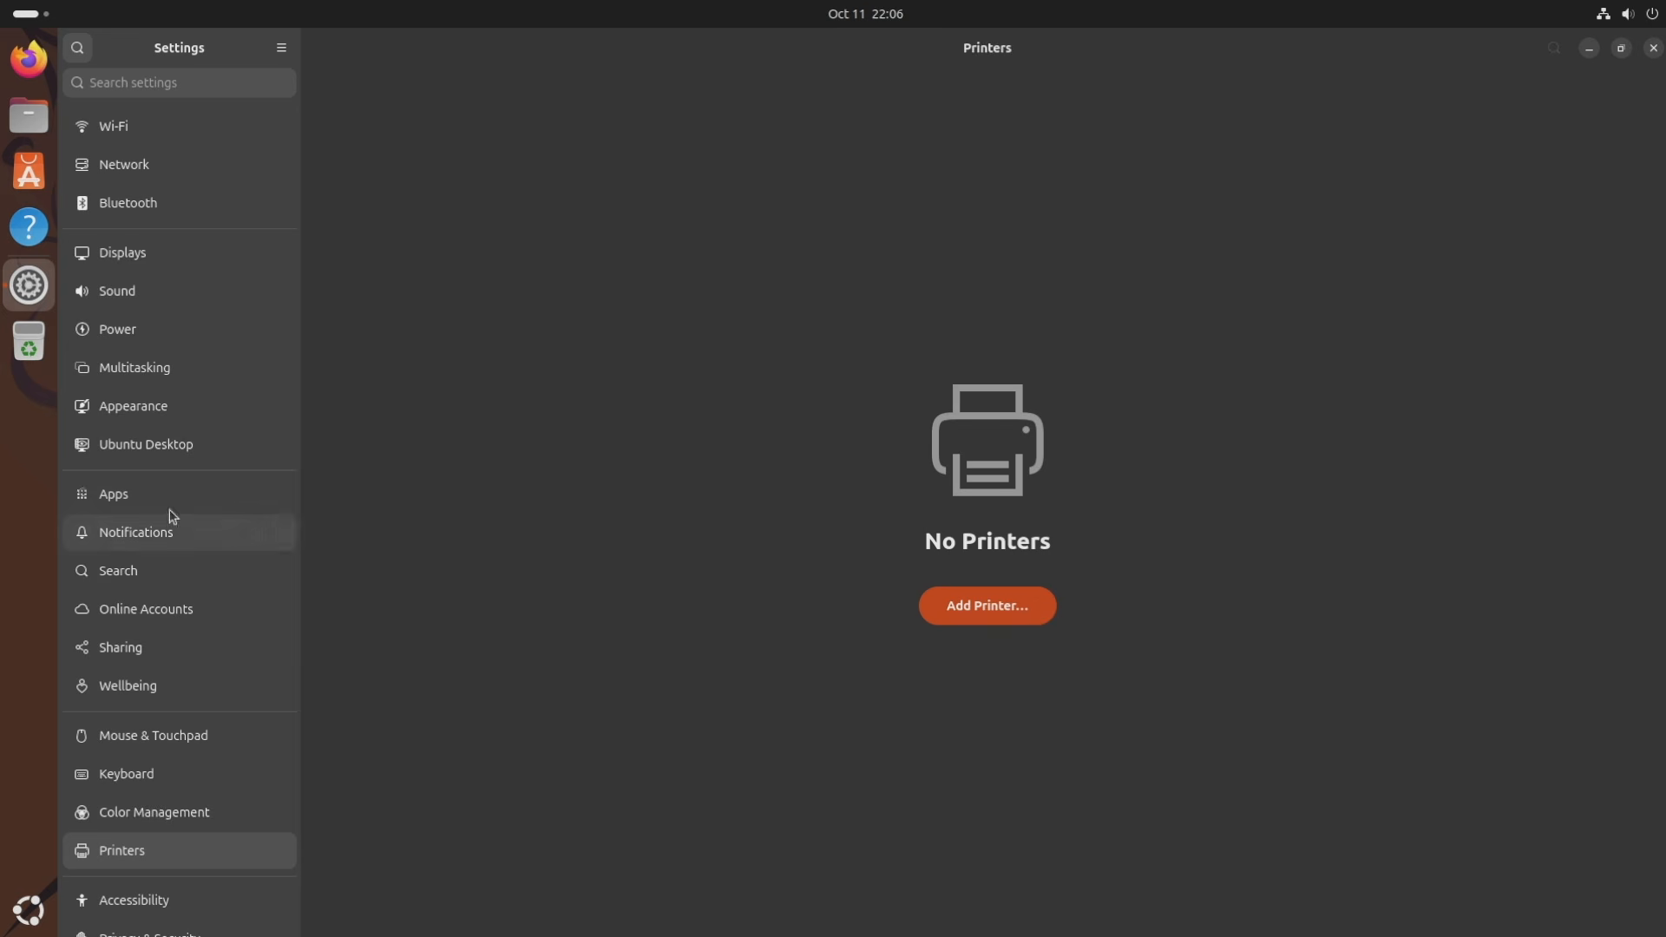
pyautogui.scroll(-1, 178, 538)
pyautogui.click(174, 844)
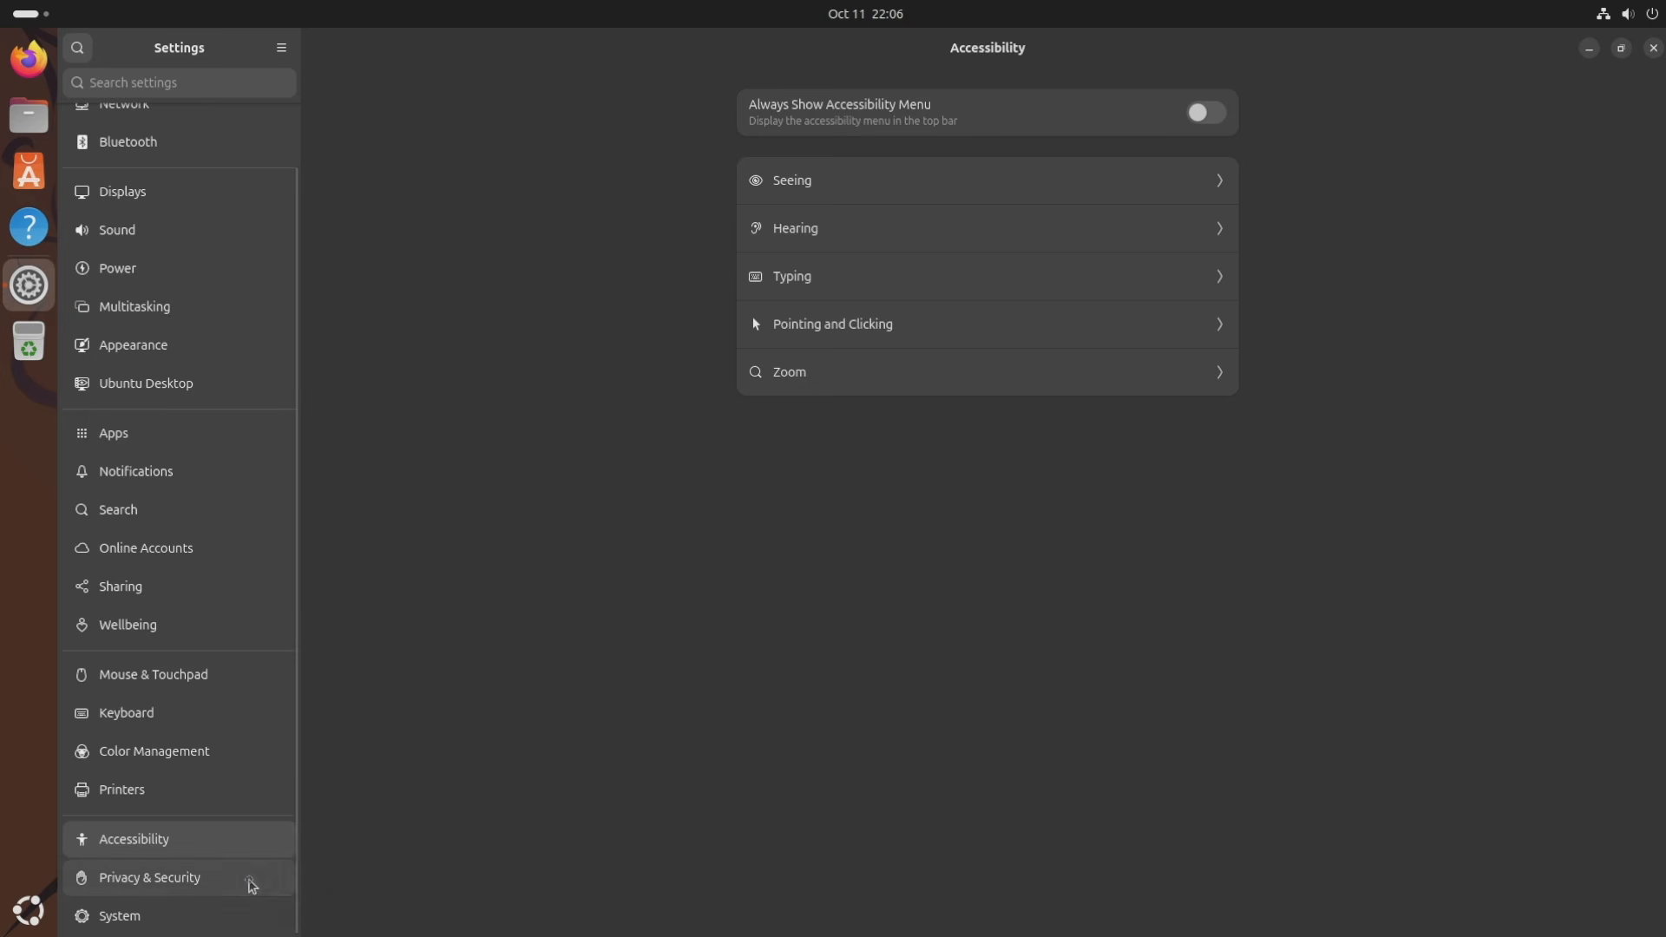
# Look over Privacy & Security, then show the System page listing Region & Language through About.
pyautogui.click(252, 880)
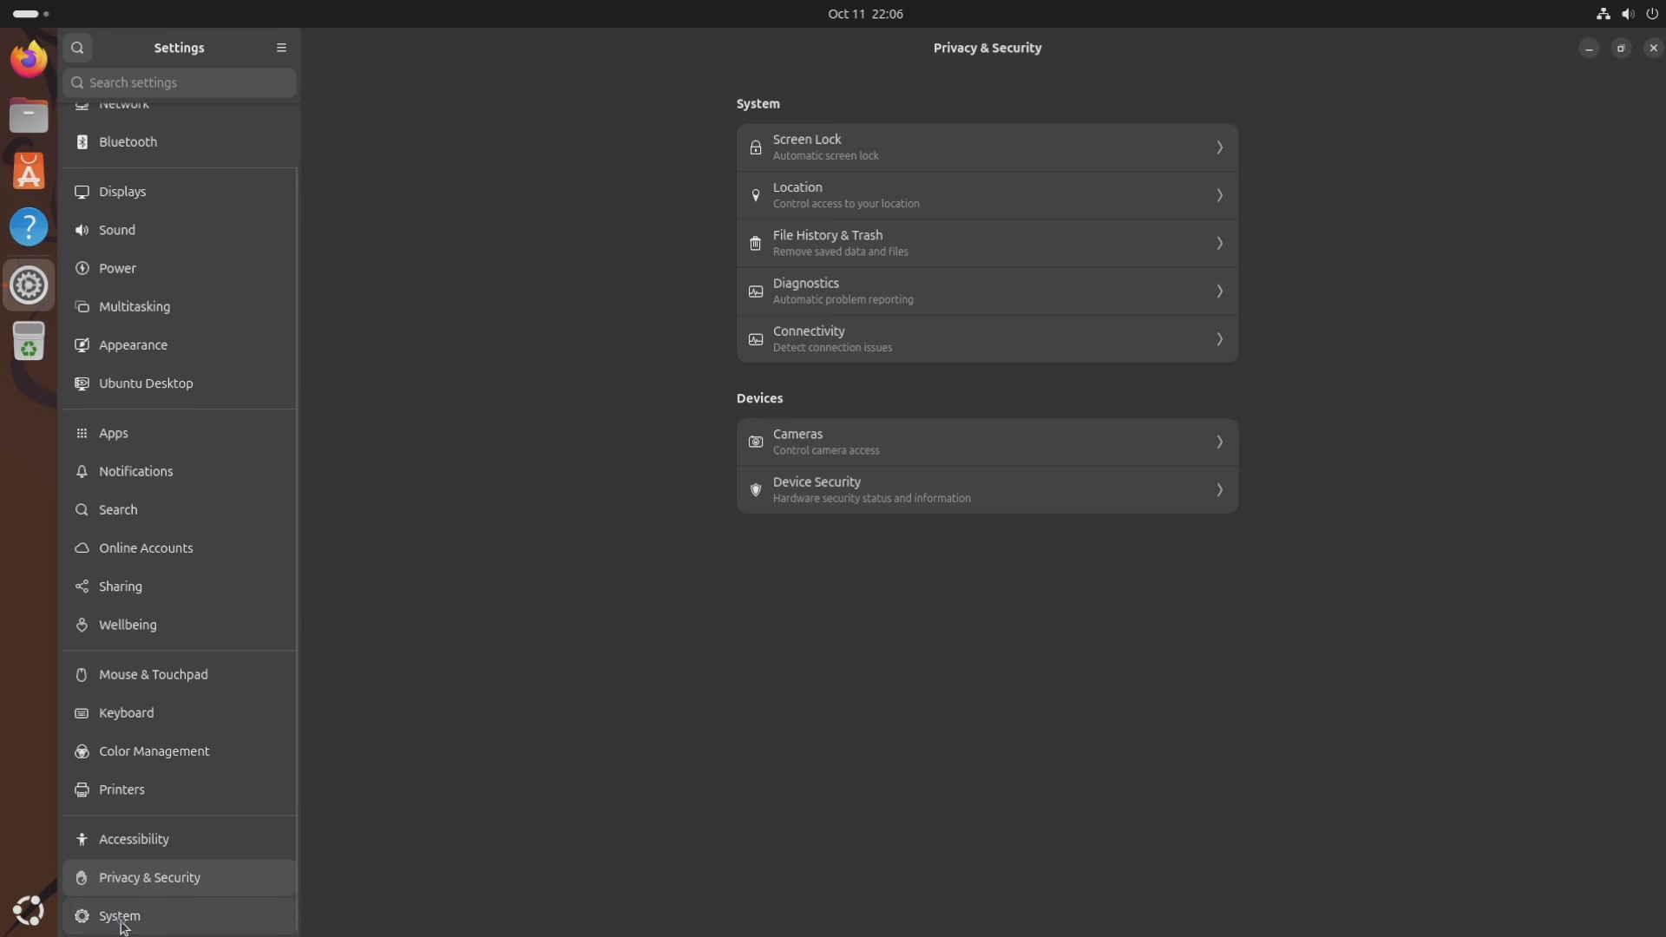
pyautogui.click(154, 922)
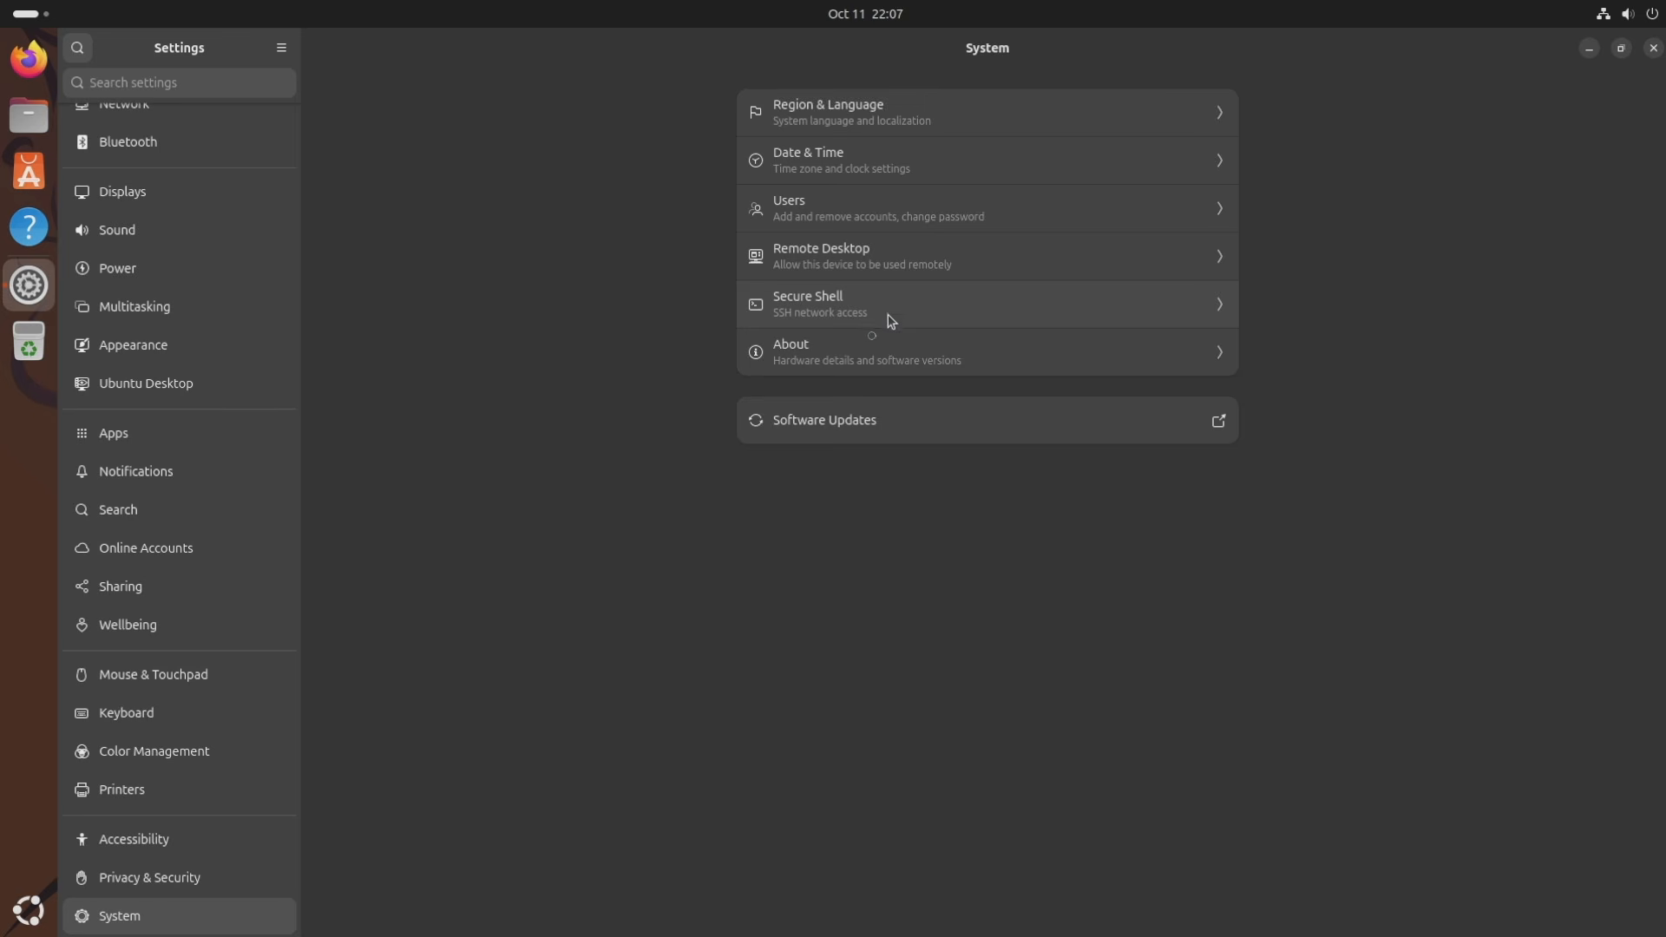
# View the About page's hardware details, selecting the device name, then return to System.
pyautogui.click(963, 367)
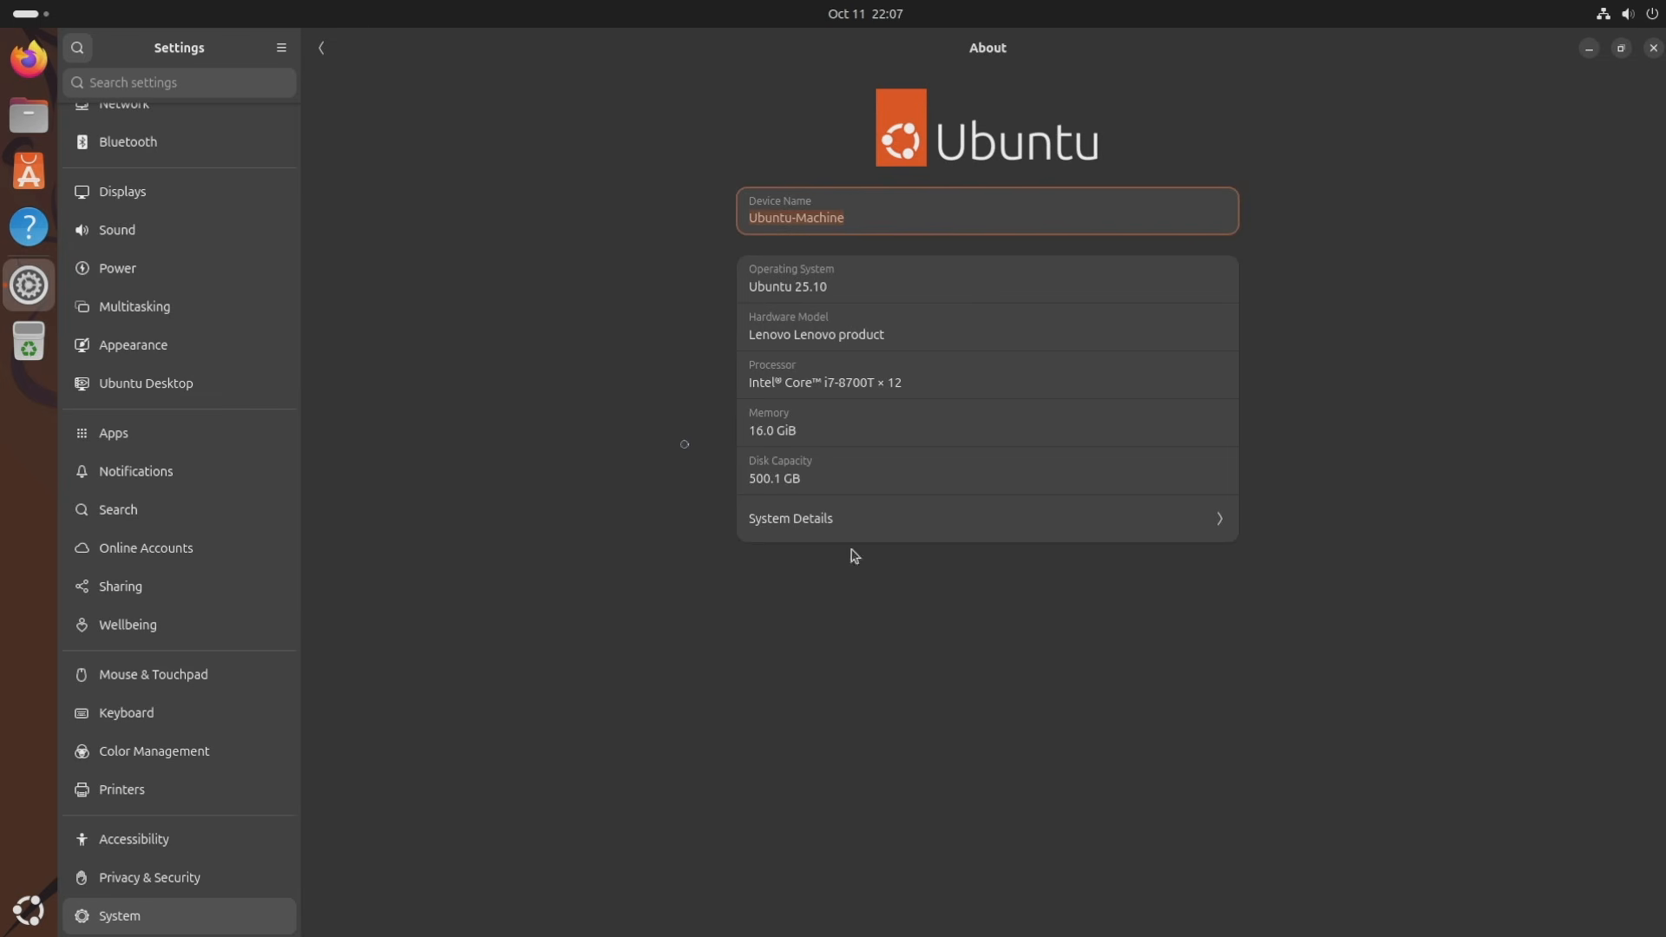
pyautogui.click(903, 221)
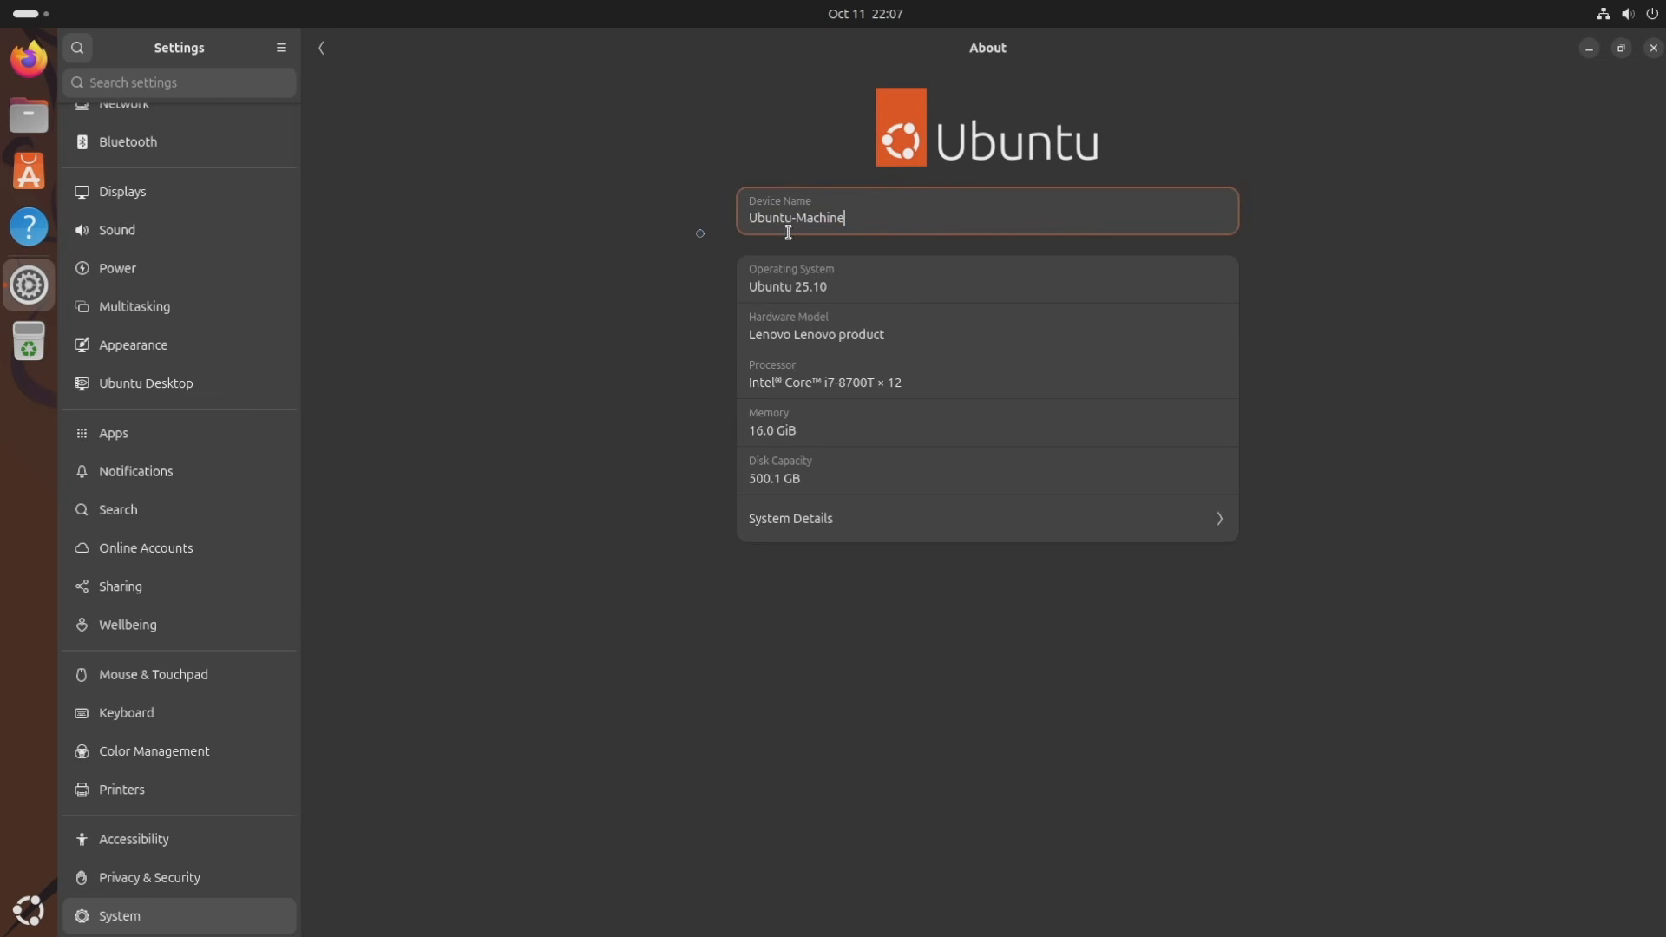
pyautogui.moveTo(887, 215); pyautogui.dragTo(758, 211)
pyautogui.click(908, 206)
pyautogui.click(322, 47)
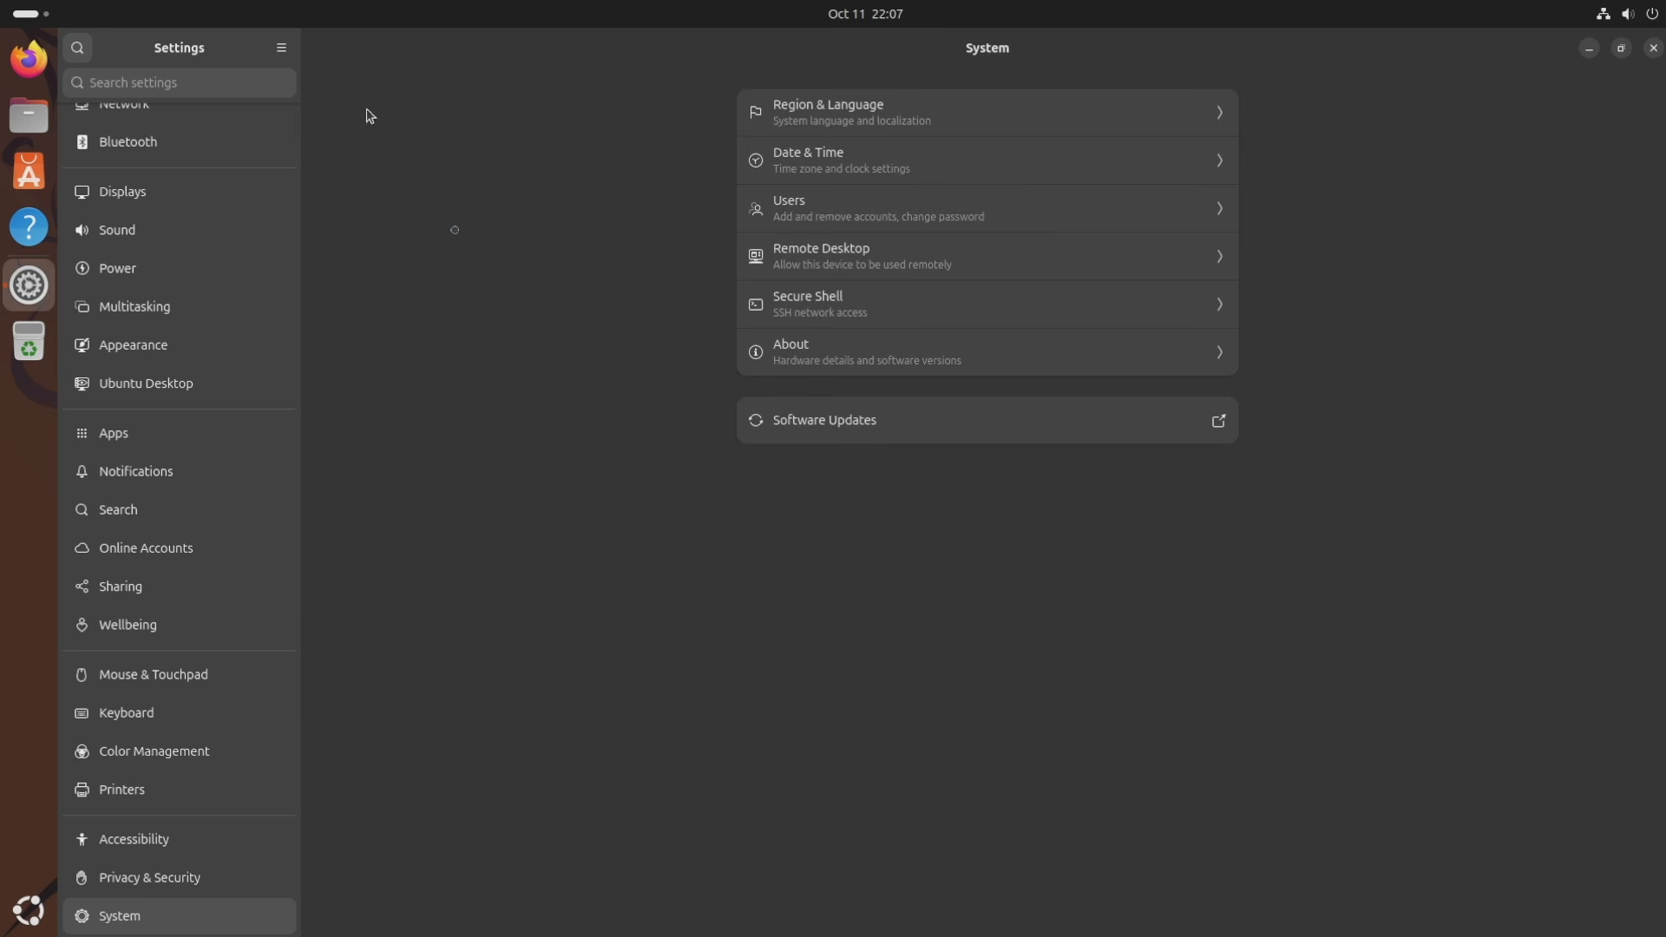
# Confirm Software Updater reports everything up to date, then close Settings.
pyautogui.click(893, 427)
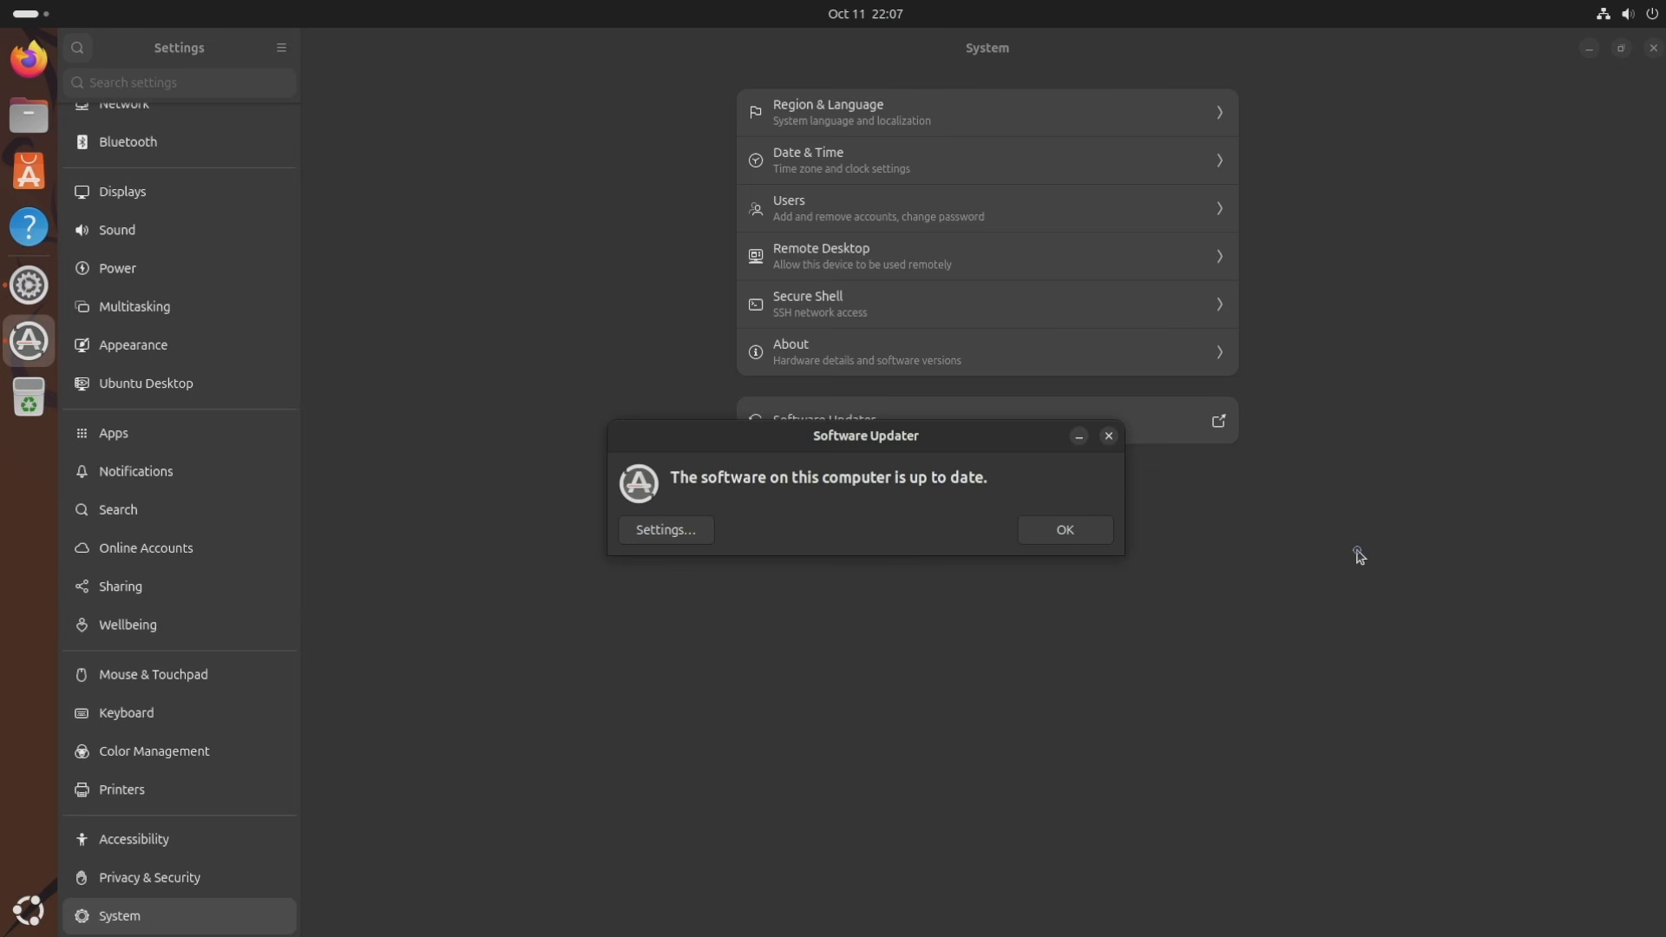
pyautogui.click(1052, 542)
pyautogui.click(1653, 48)
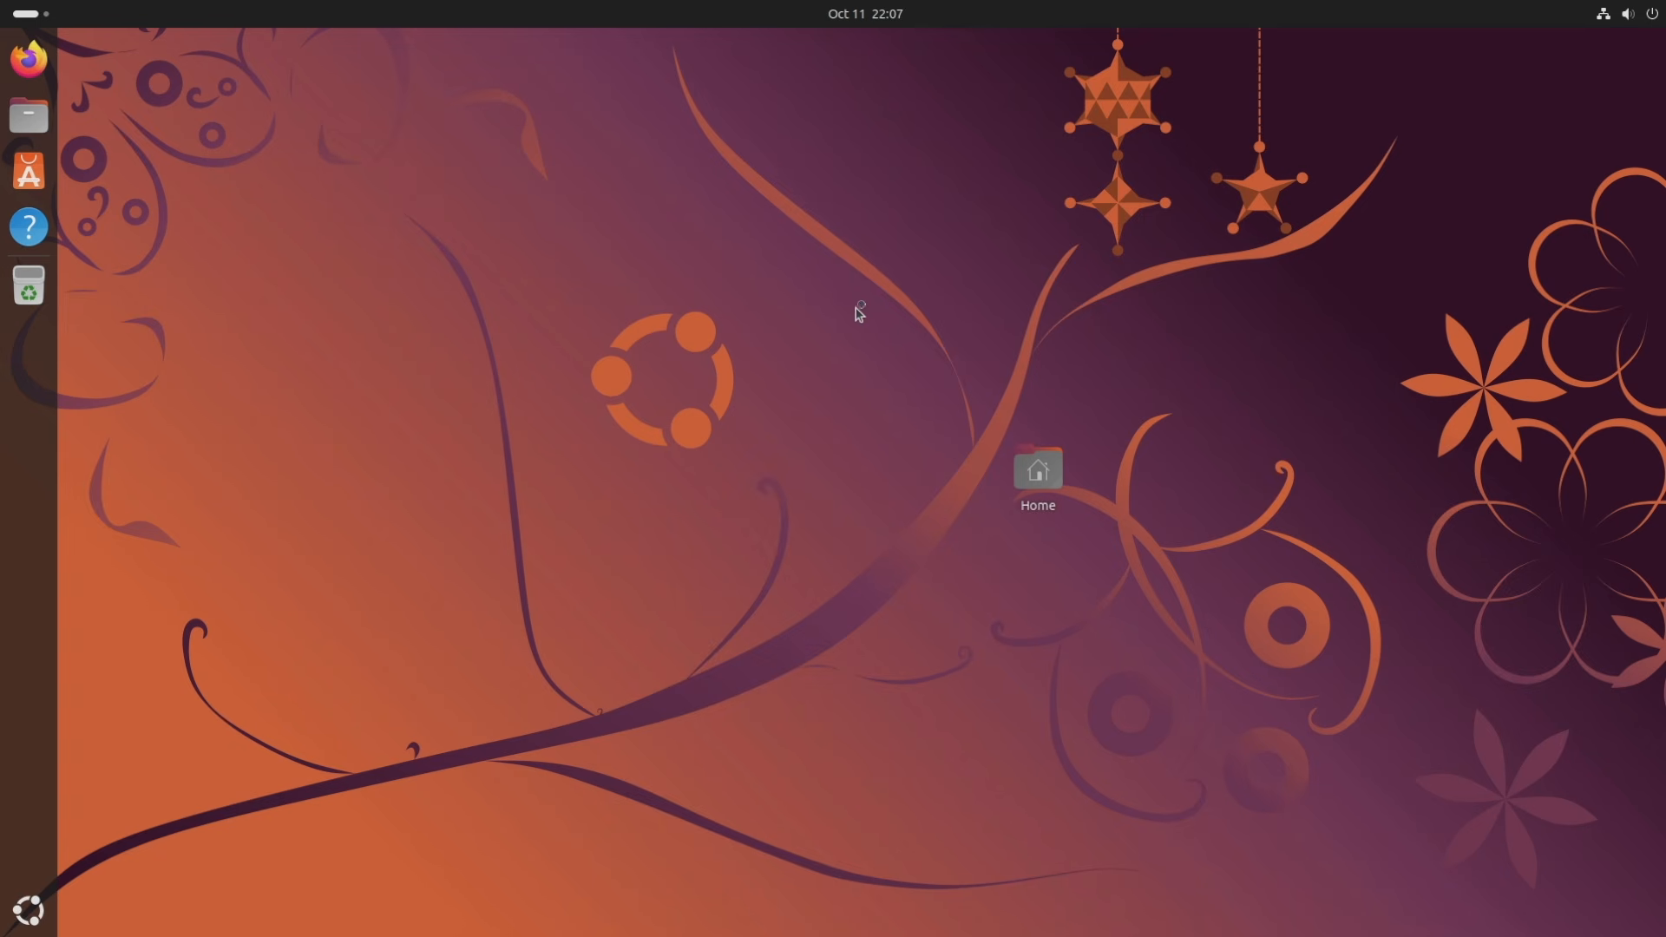
pyautogui.rightClick(711, 202)
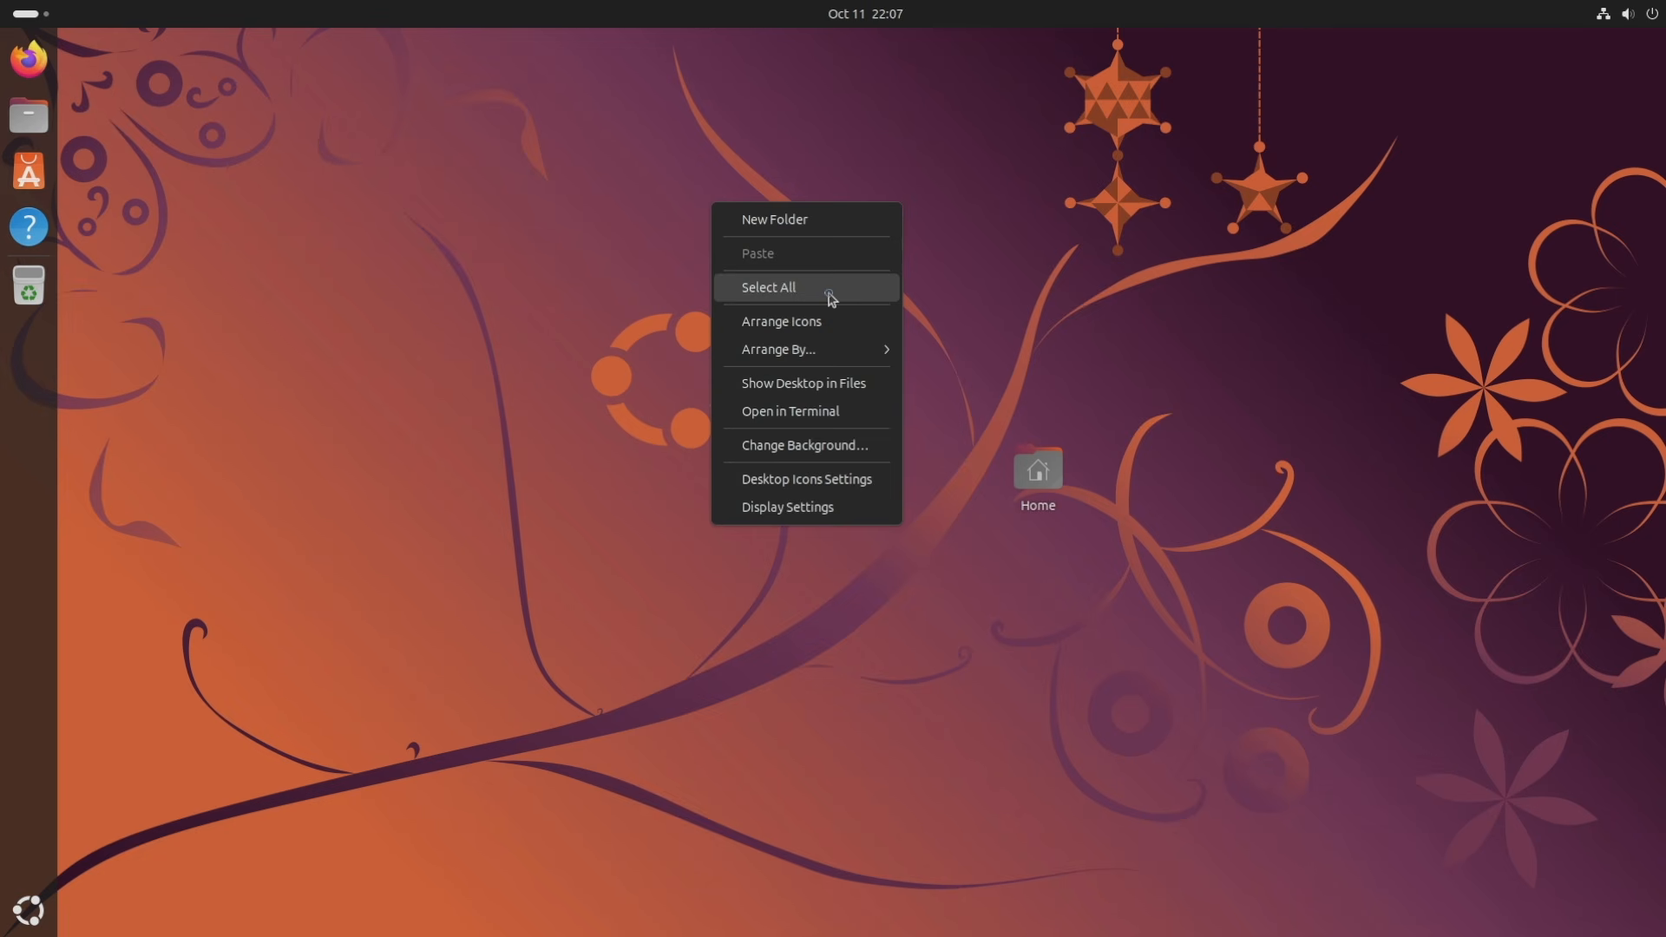
pyautogui.moveTo(823, 358)
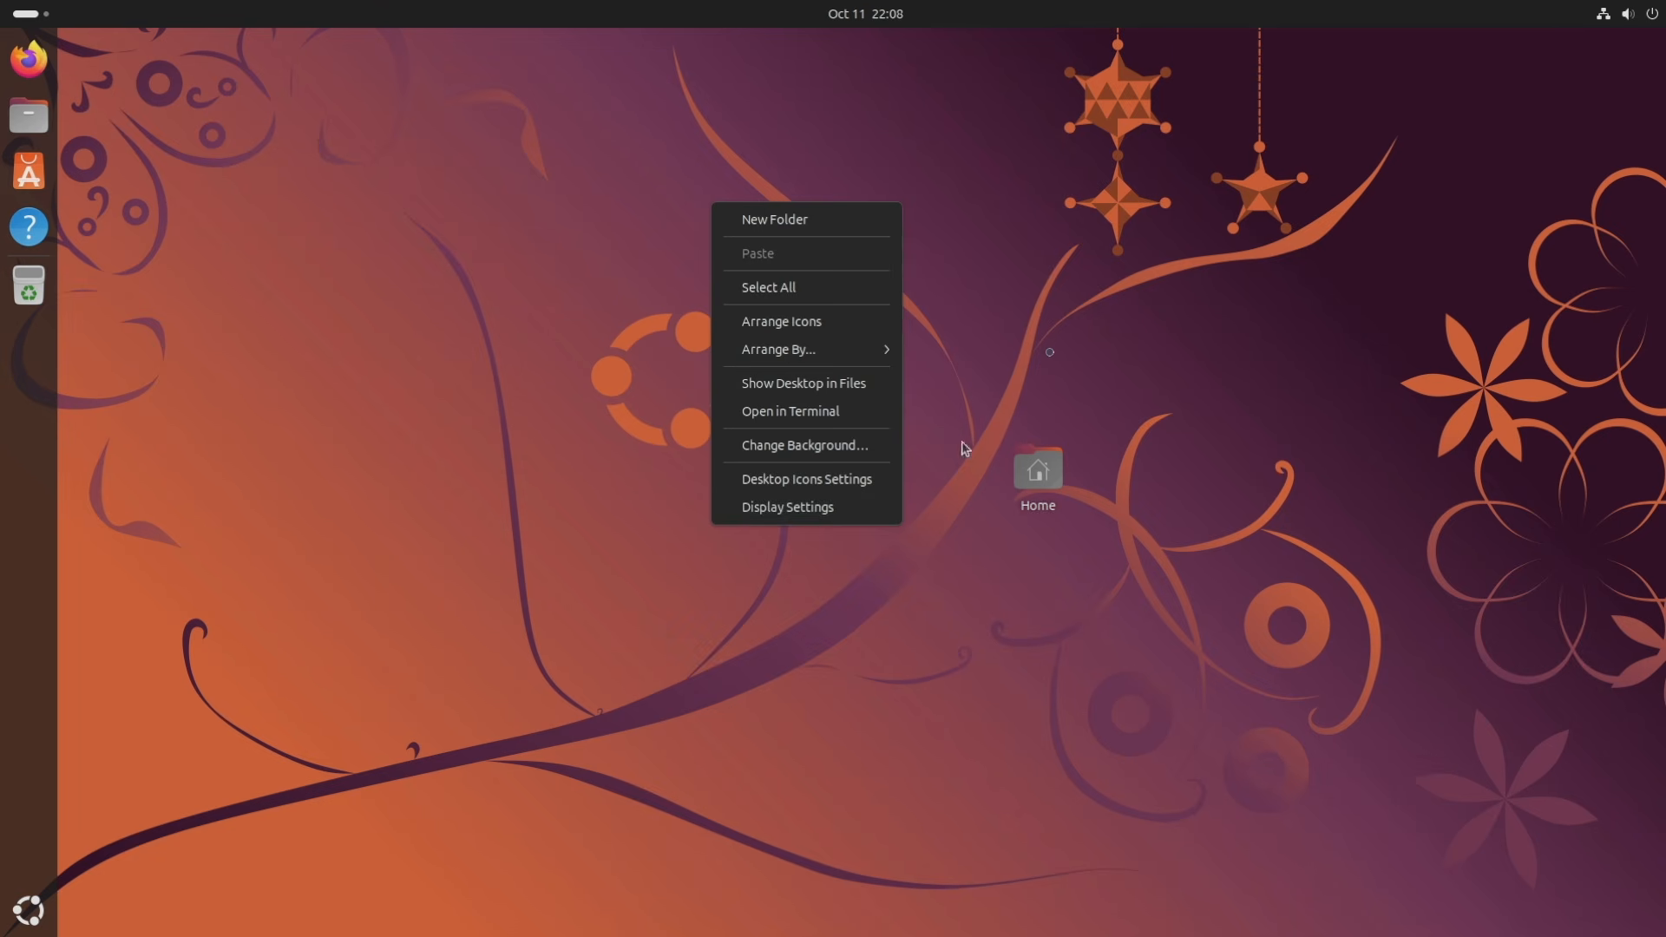
pyautogui.click(1065, 330)
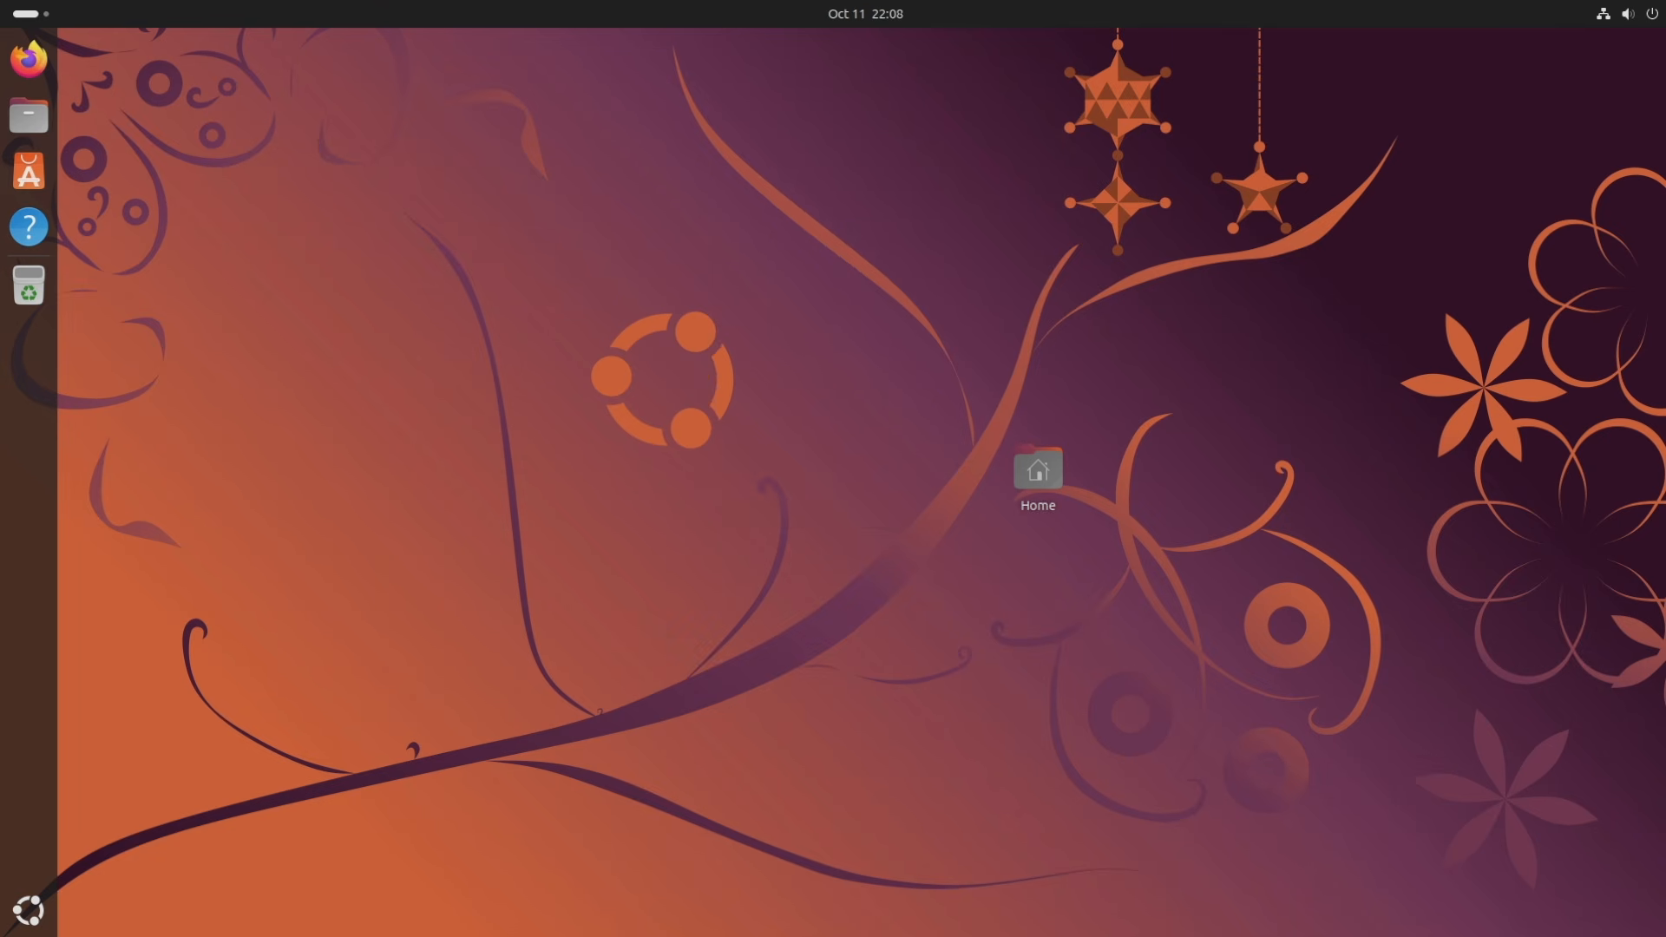